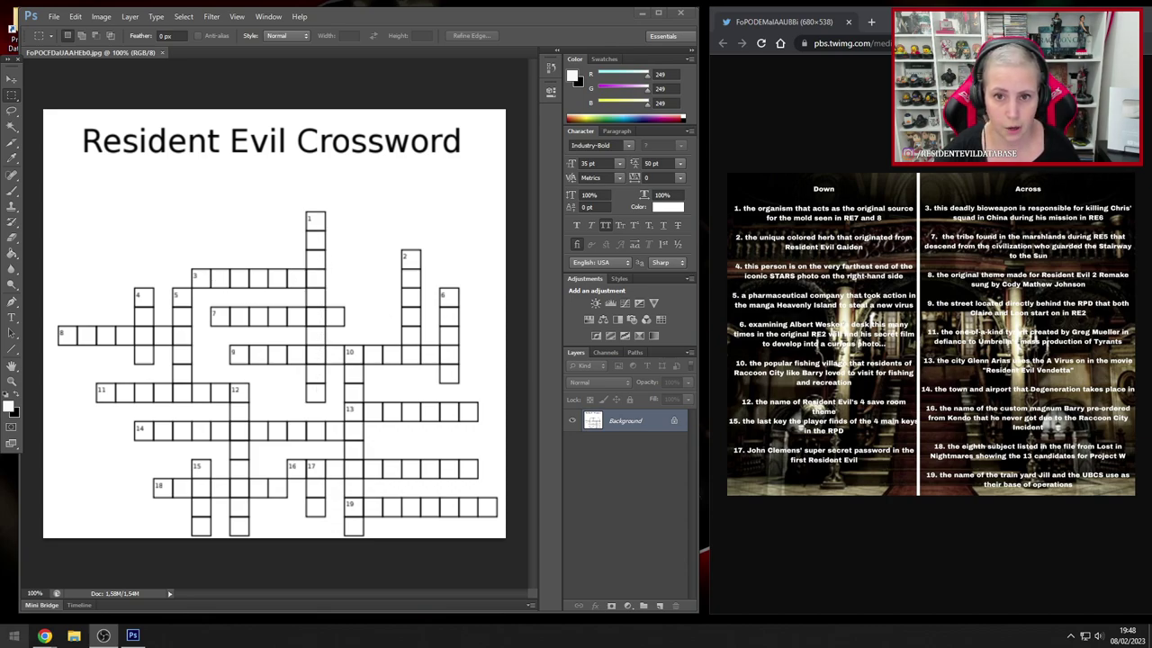
- Set the text font to Industry-Demi
click(631, 144)
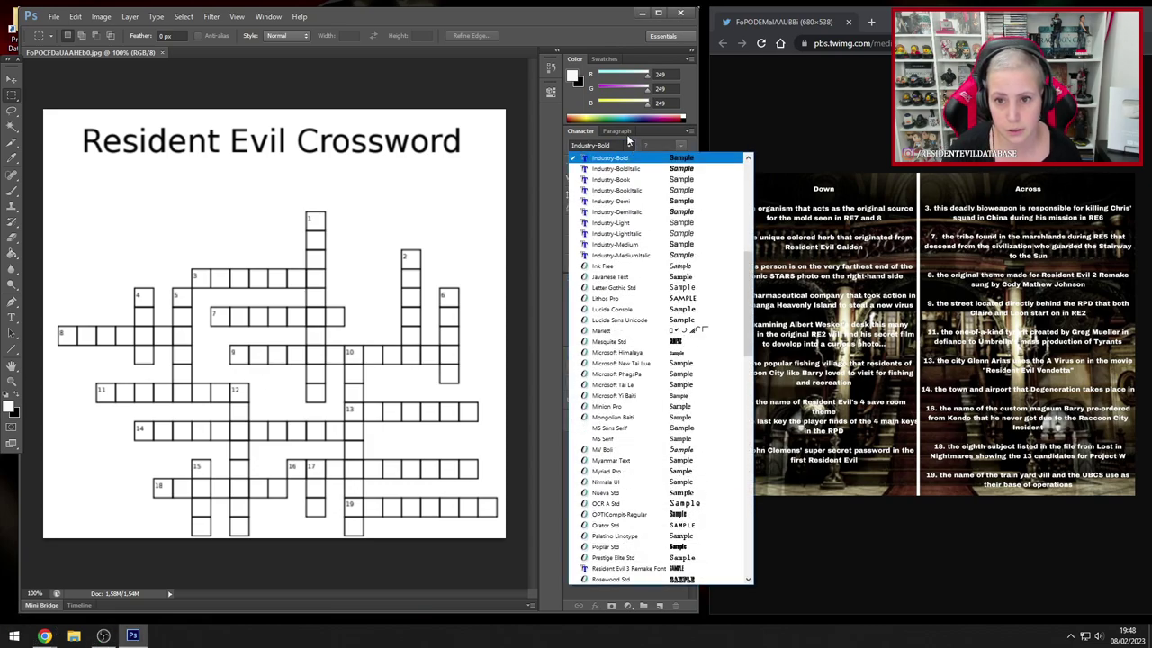
click(672, 201)
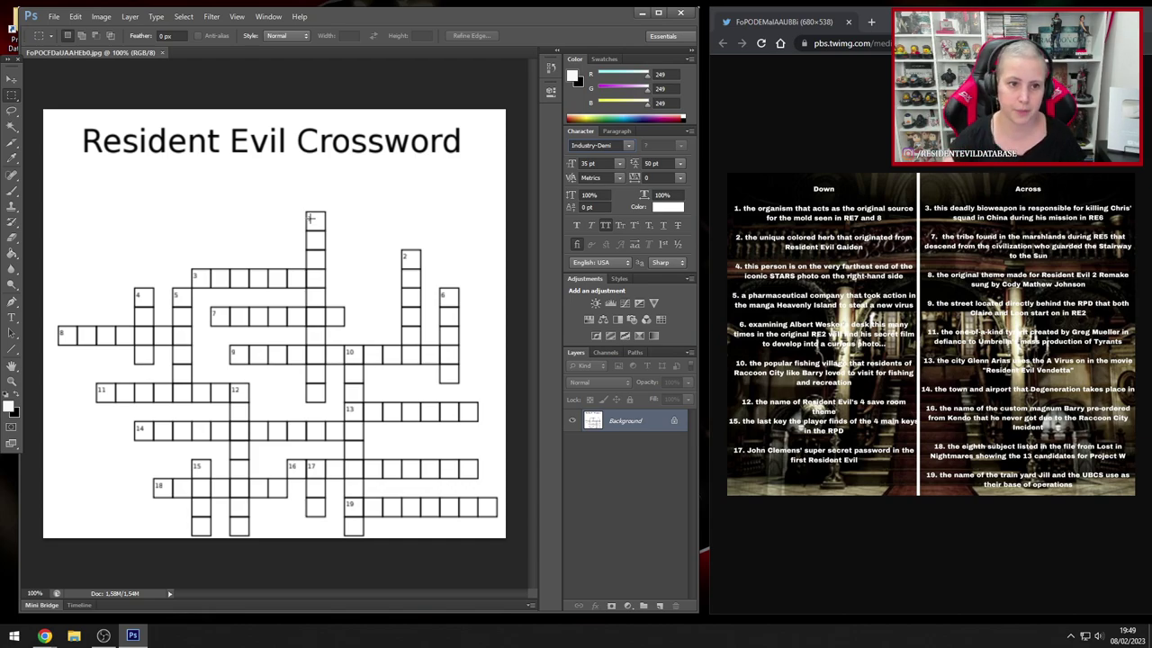
drag(304, 212, 315, 223)
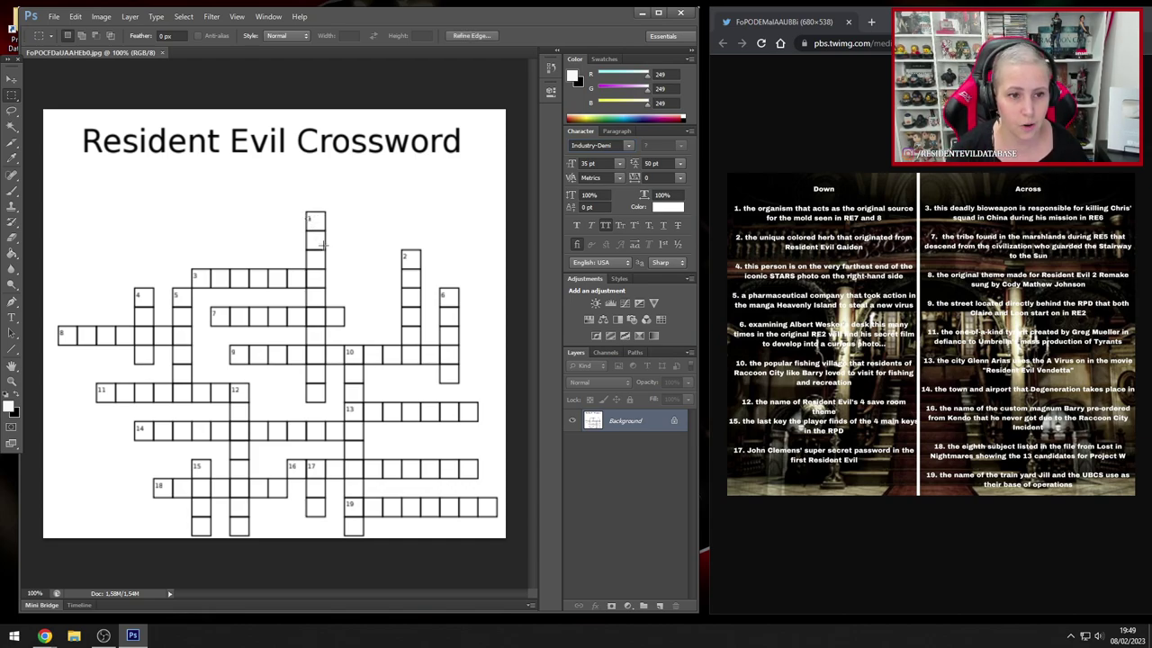
click(136, 160)
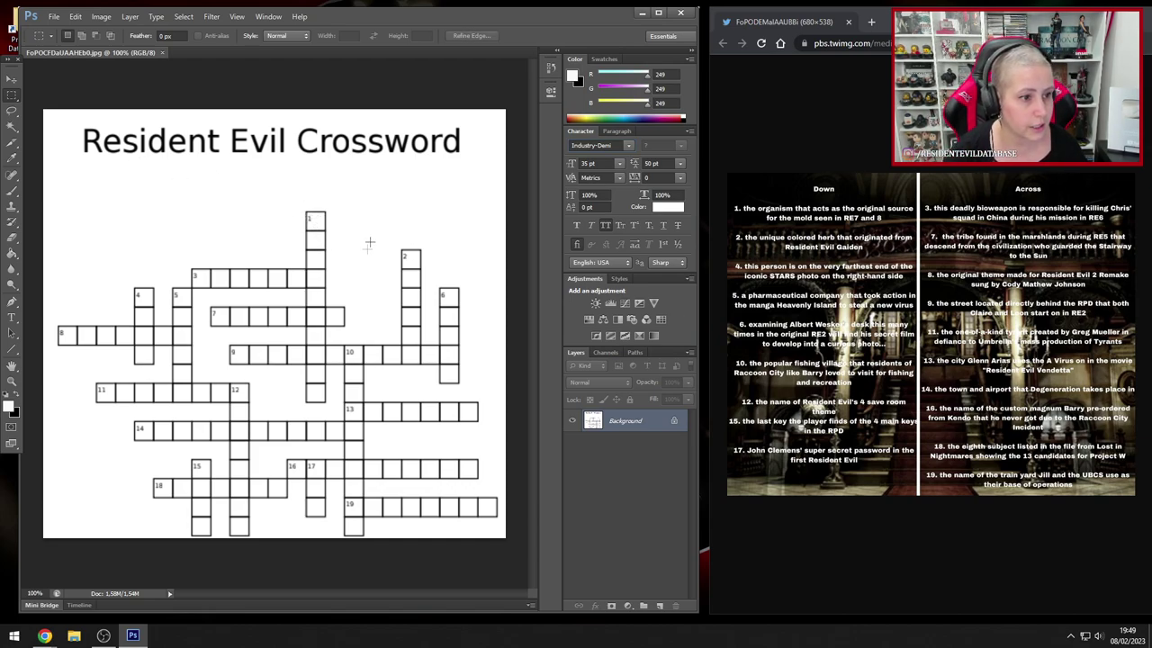
- Start a text layer at square 1 with the letter M, coloured dark red a50000
click(11, 317)
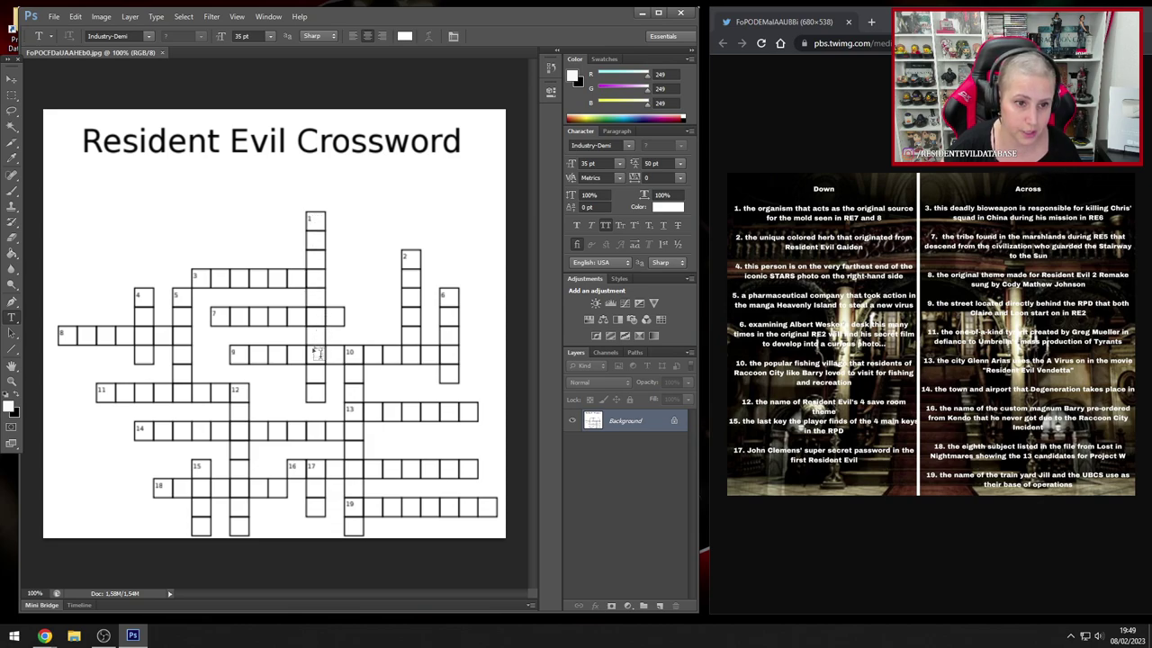
click(315, 219)
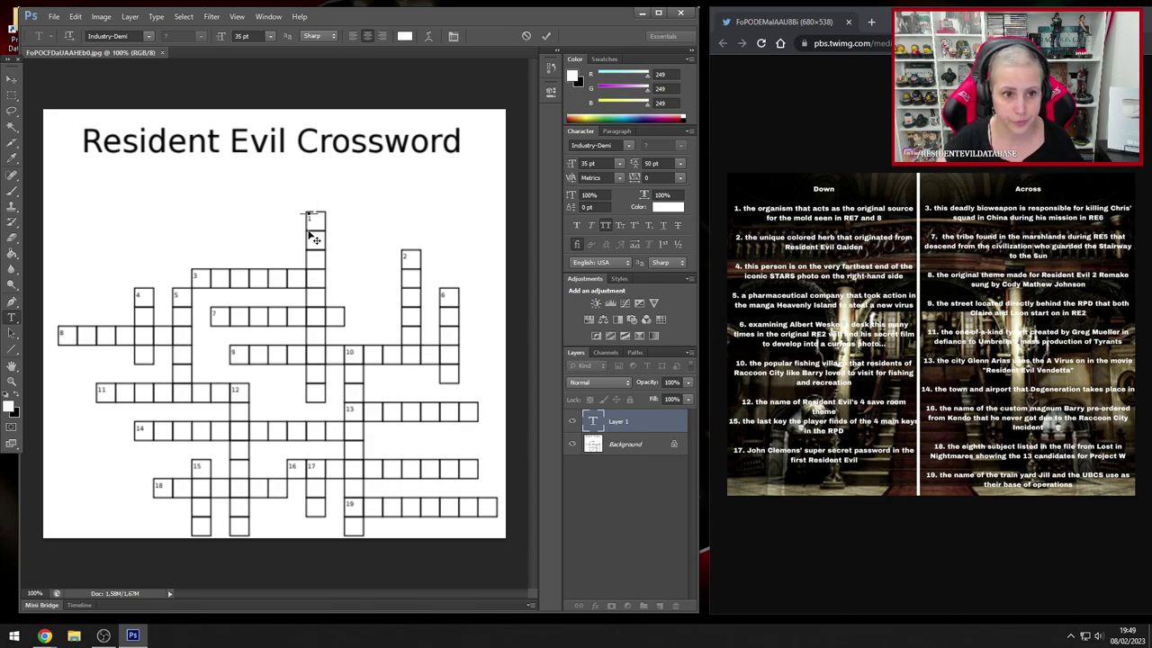
click(670, 208)
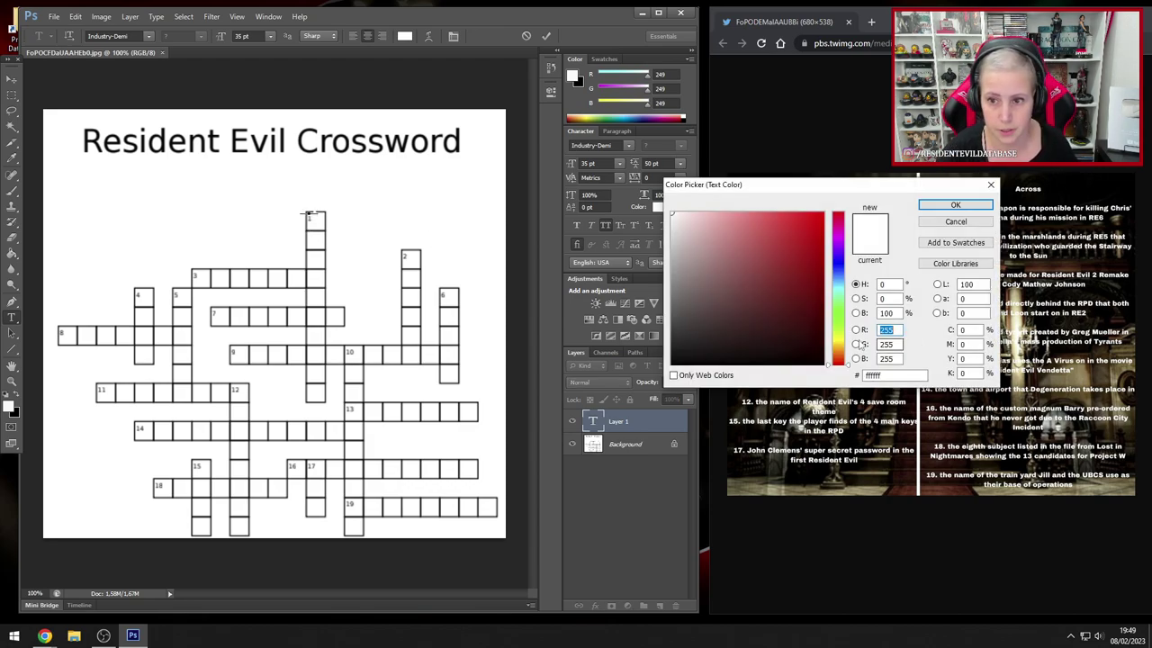
click(822, 267)
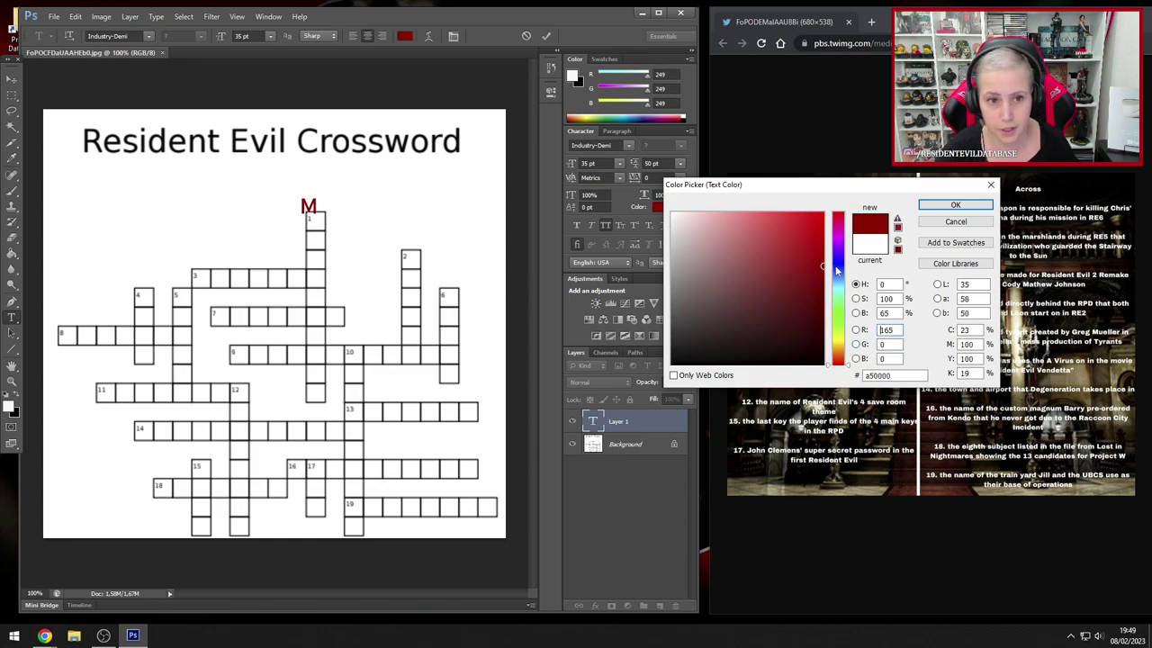
click(957, 204)
- Complete the 1 Down answer as MUTAMYCETE, placing each remaining letter on its own line below the M
key(Return)
text(U)
text(TA)
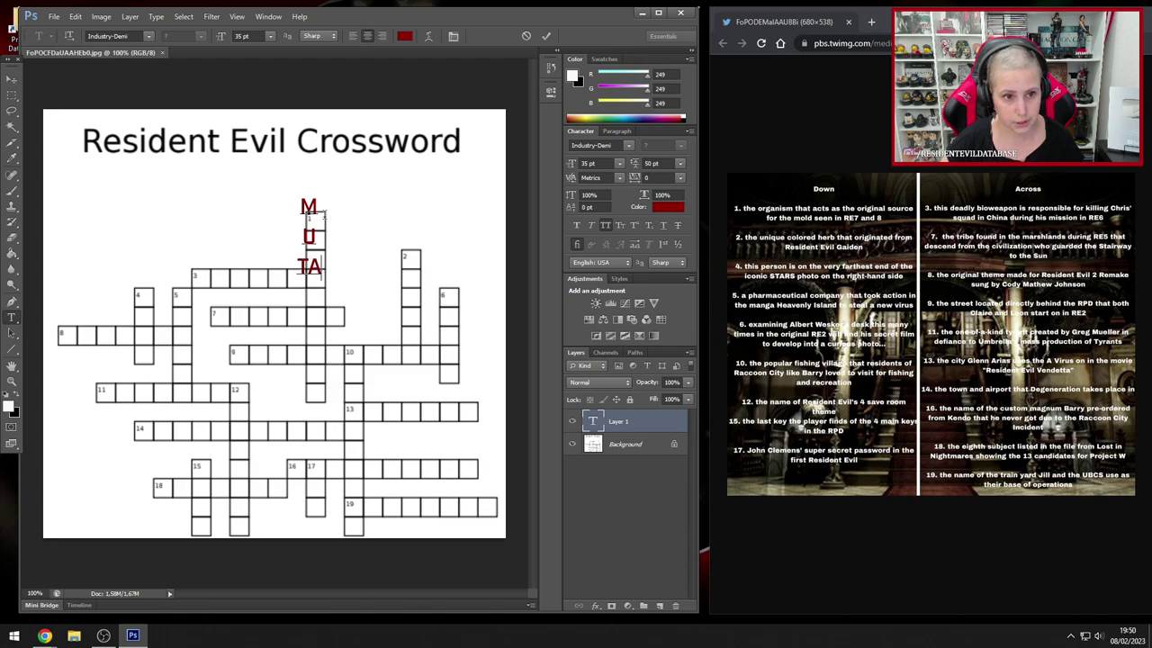
key(BackSpace)
key(Return)
text(A)
key(Return)
text(M)
key(Return)
text(Y)
key(Return)
text(CE)
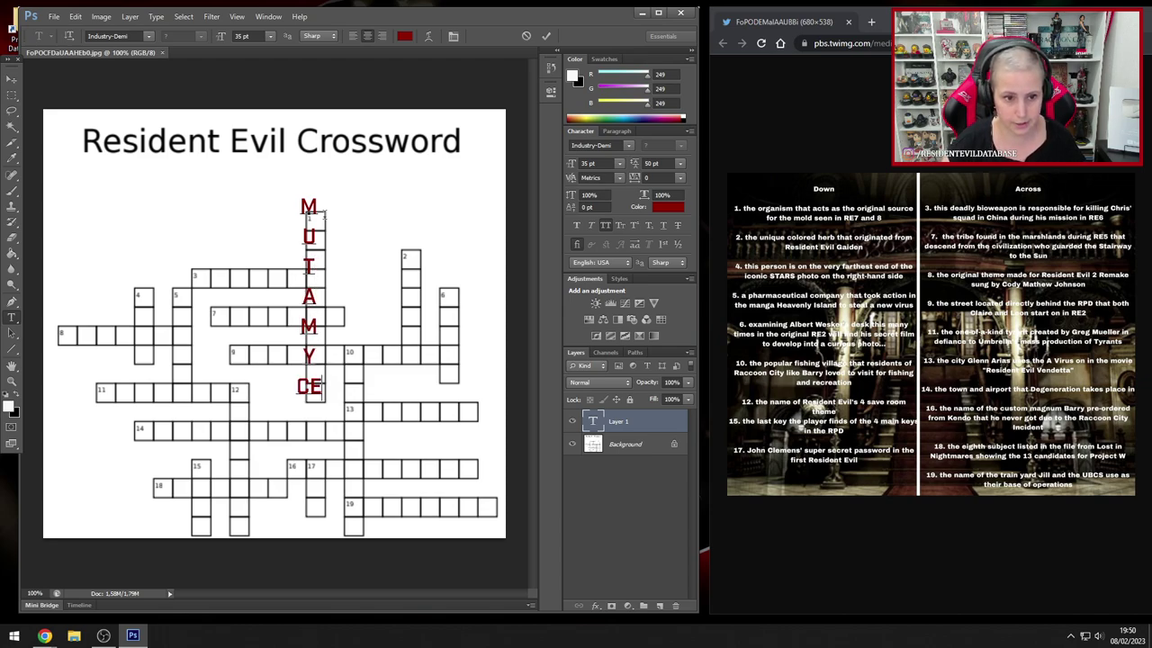
key(BackSpace)
key(Return)
text(E)
key(Return)
text(TE)
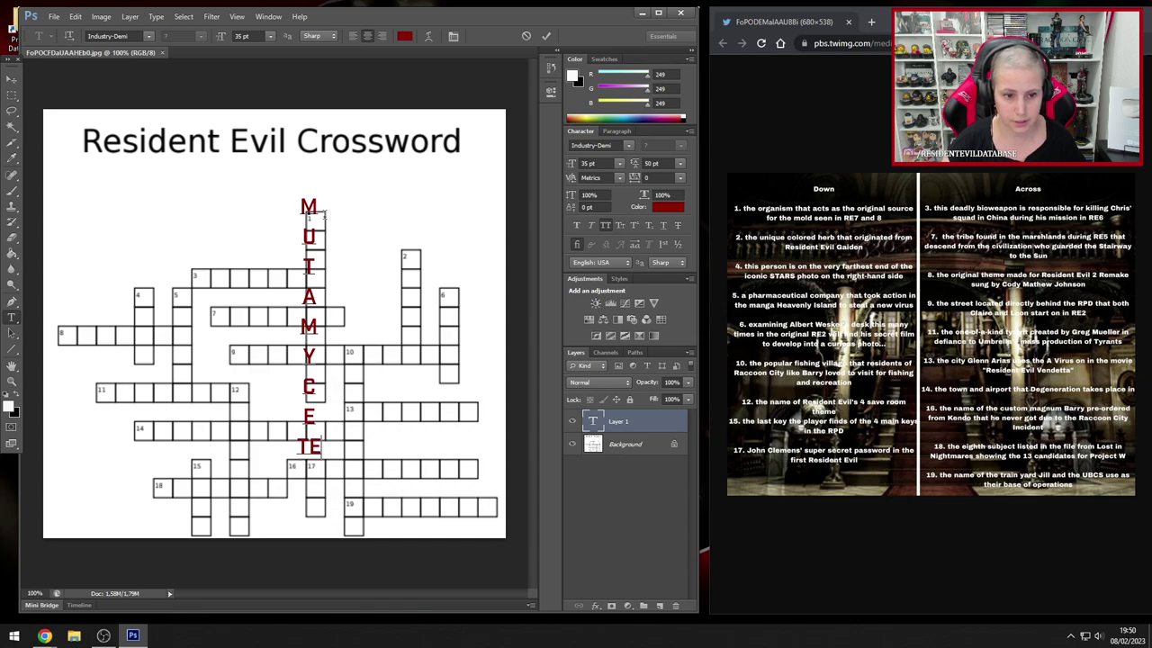
key(BackSpace)
key(Return)
text(E)
- Reduce the leading of the whole MUTAMYCETE text to 33 pt
key(ctrl+a)
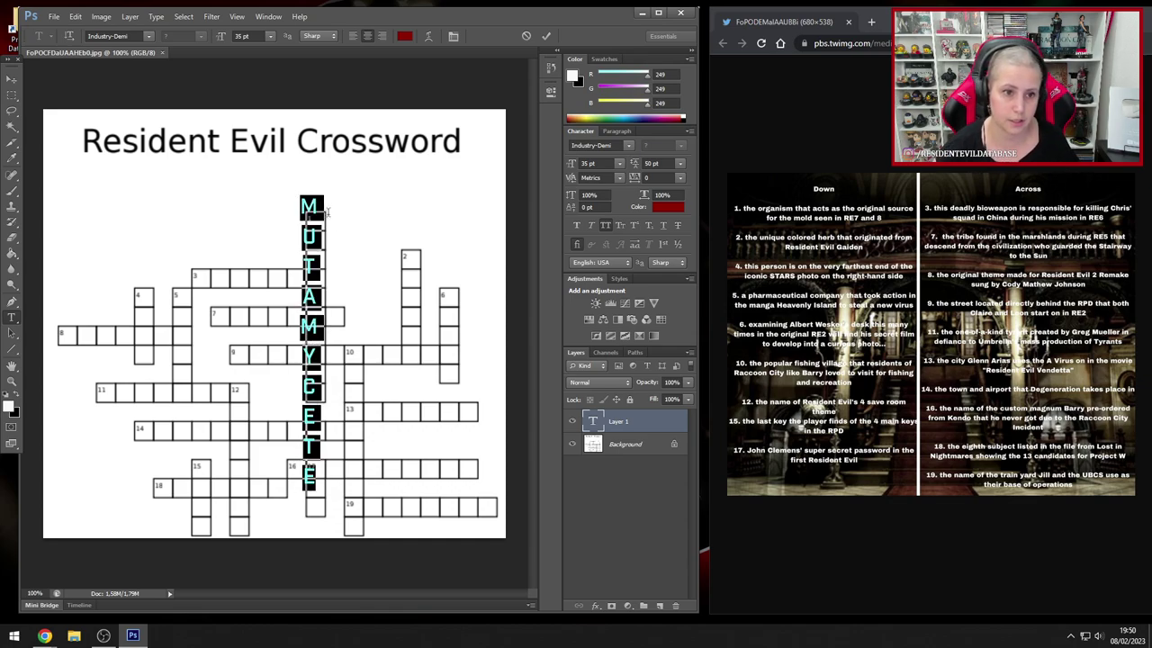
click(649, 162)
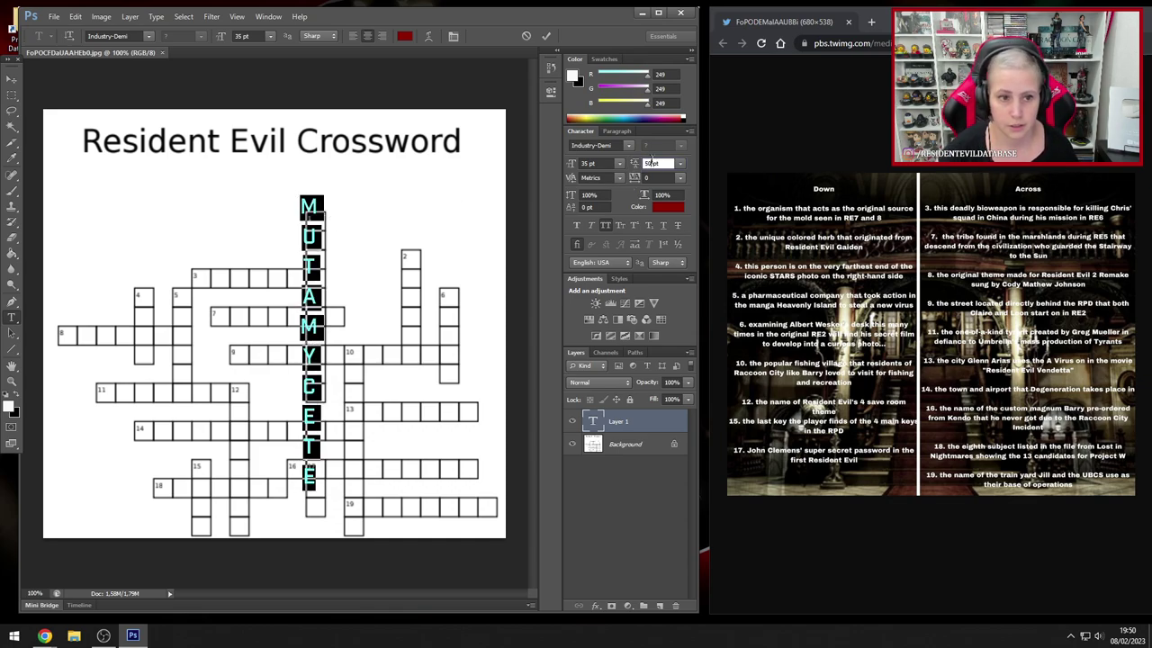
key(Down)
key(Down)
key(Down)
key(Down)
key(Down)
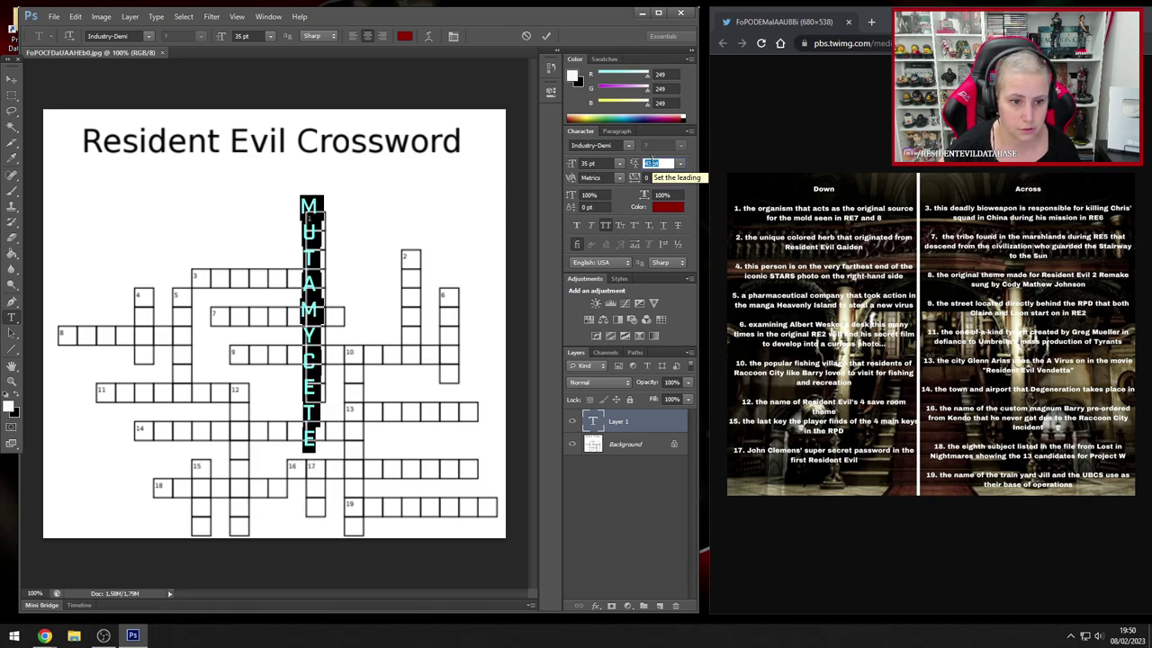
key(Down)
key(Down)
key(Down)
key(Down)
key(Down)
key(Down)
key(Down)
key(Down)
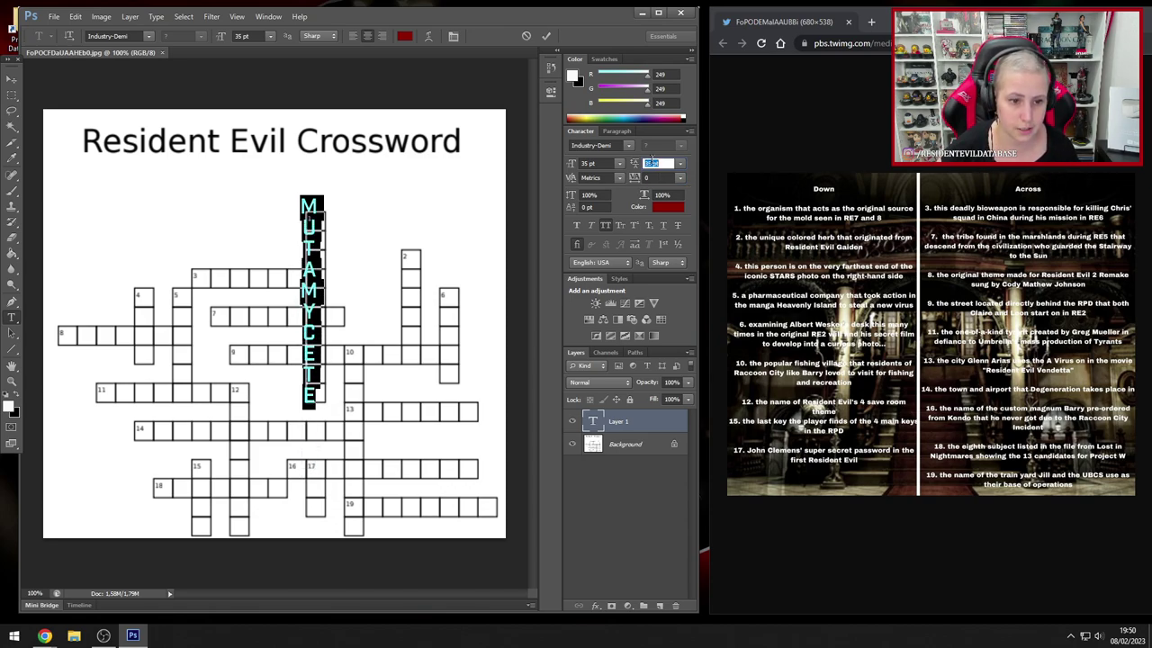
key(Down)
key(Down)
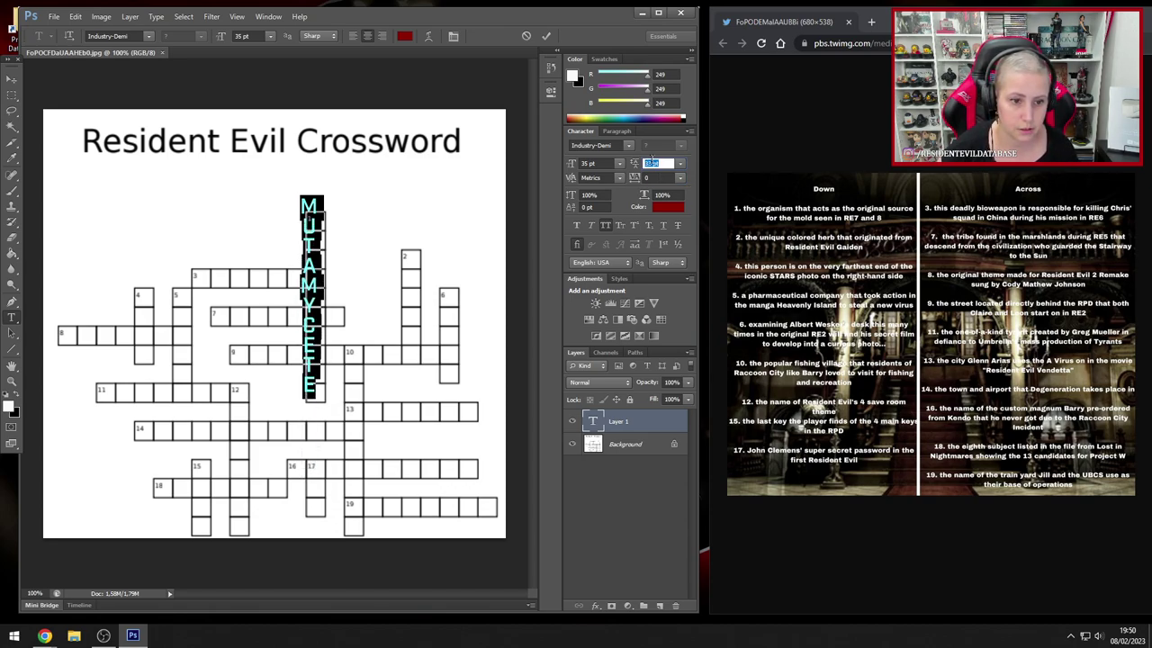
- Nudge the MUTAMYCETE text right and down so its letters sit in the 1 Down column
click(12, 79)
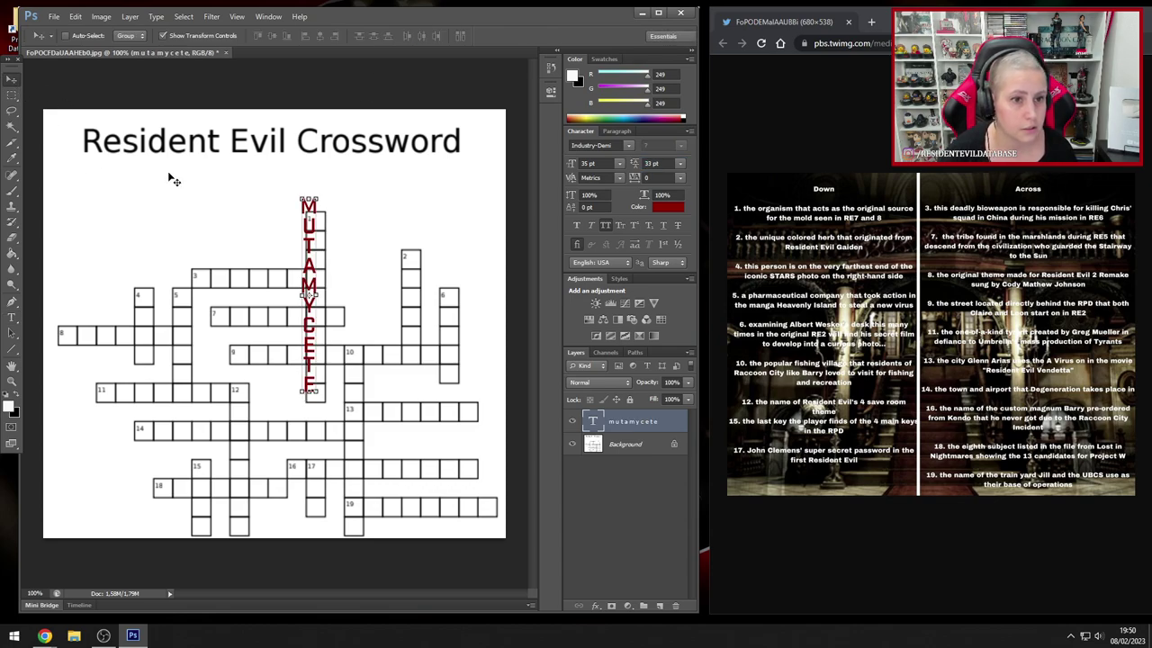
key(Right)
key(Right)
key(Right)
key(Right)
key(Right)
key(Right)
key(Down)
key(Down)
key(Down)
key(Down)
key(Down)
key(Down)
key(Down)
key(Down)
key(Down)
key(Down)
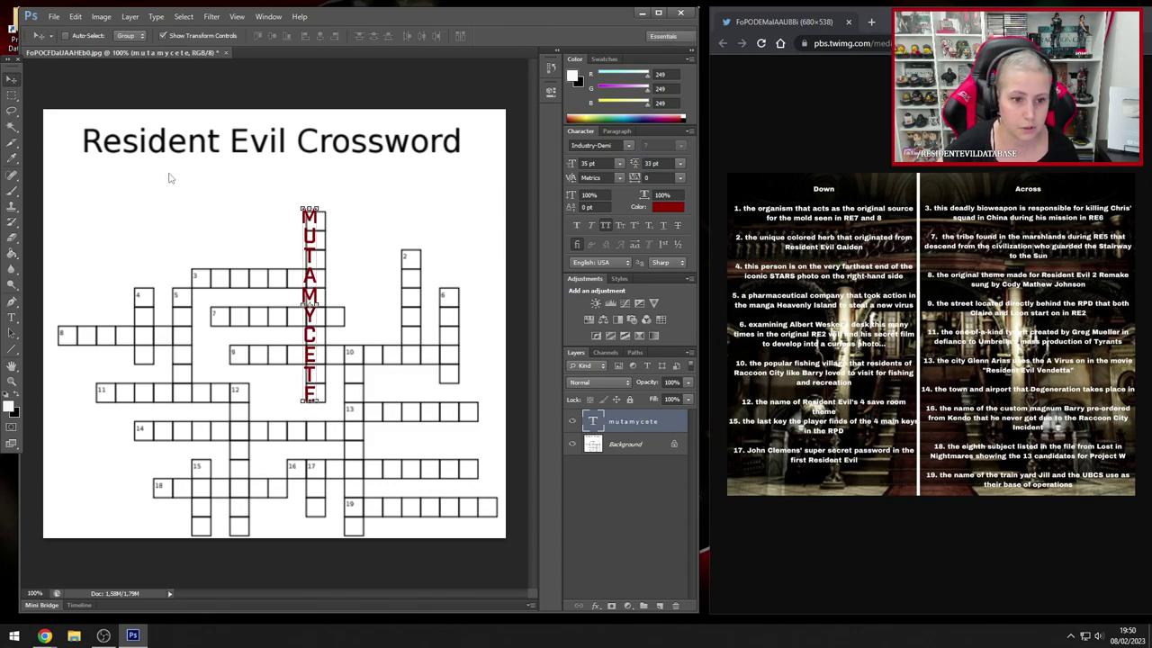
key(Right)
key(Right)
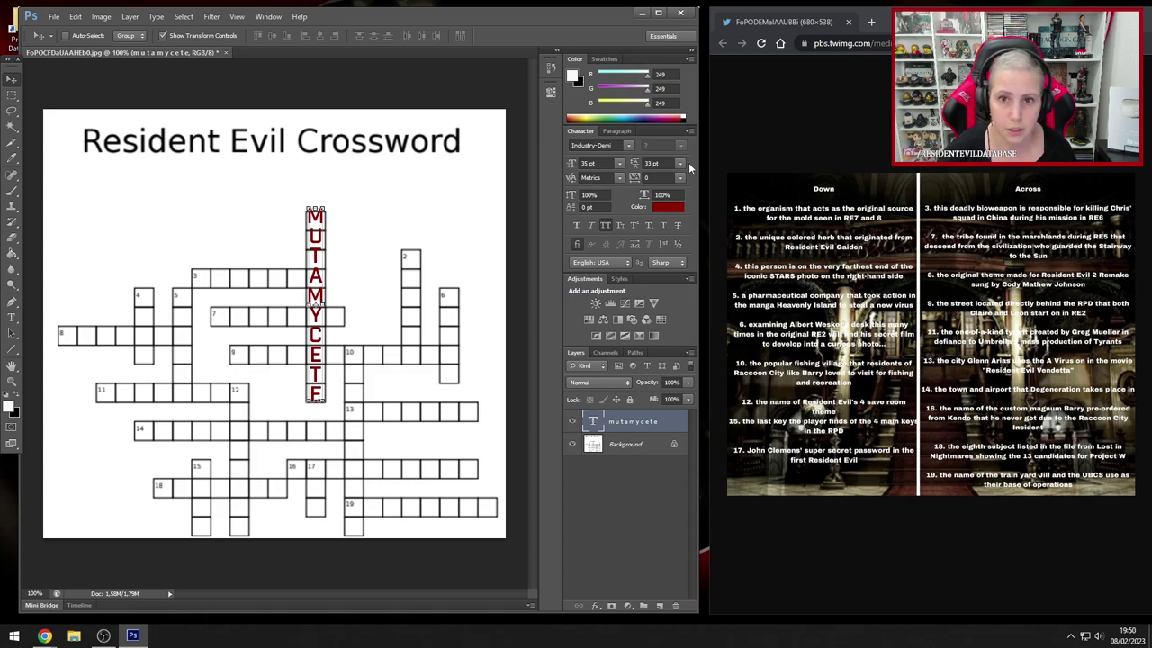
- Try leading values from 35 pt down to 30 pt to fit the MUTAMYCETE letters to the squares
click(650, 163)
text(35)
key(Return)
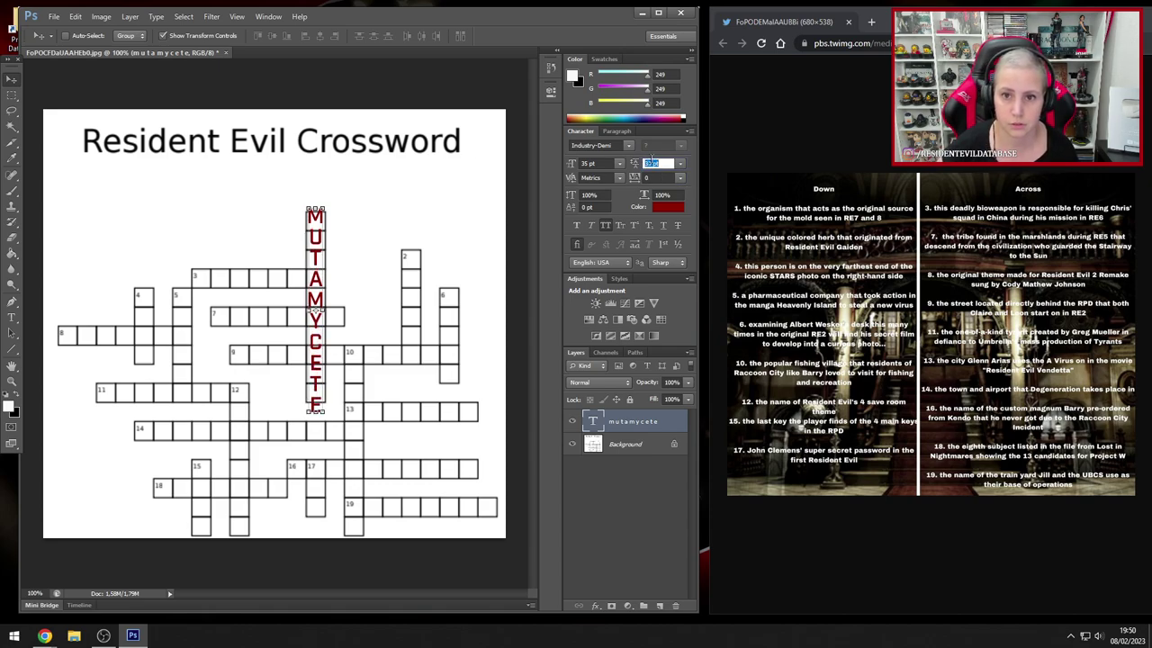
click(651, 162)
key(Down)
key(Down)
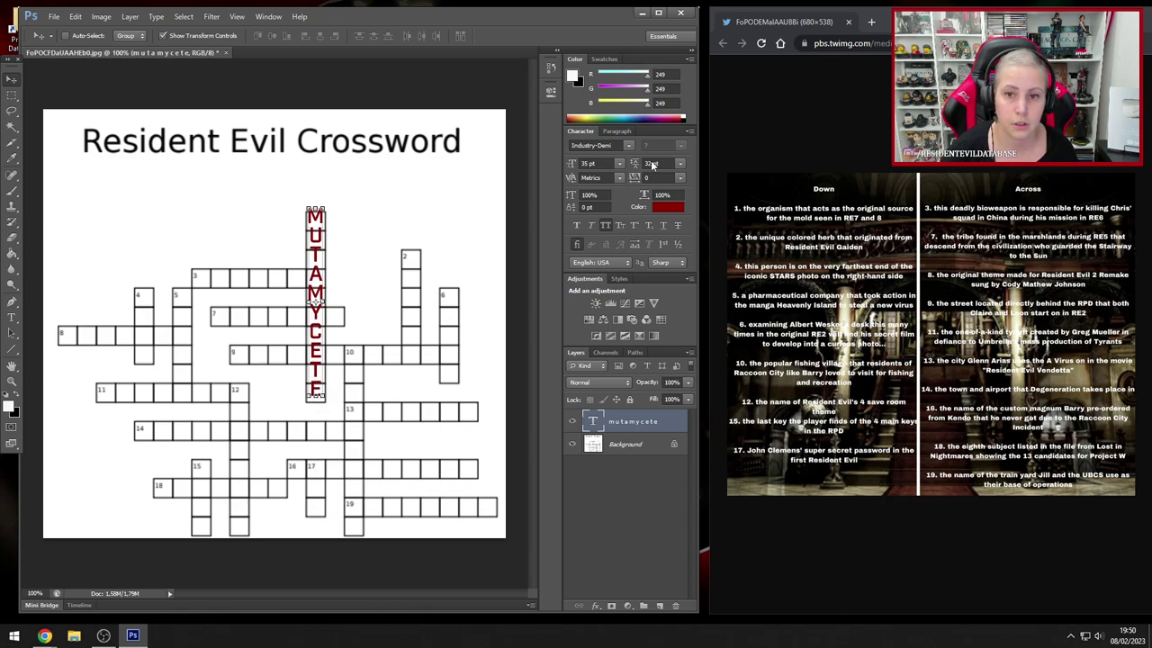
key(Down)
key(Down)
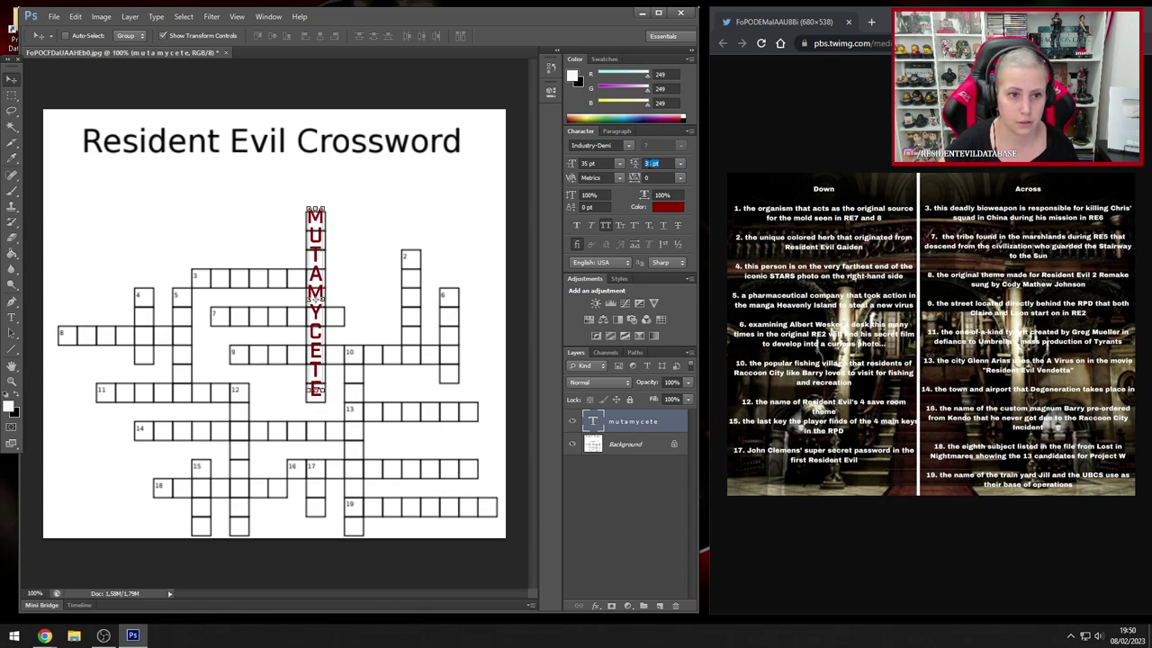
key(Up)
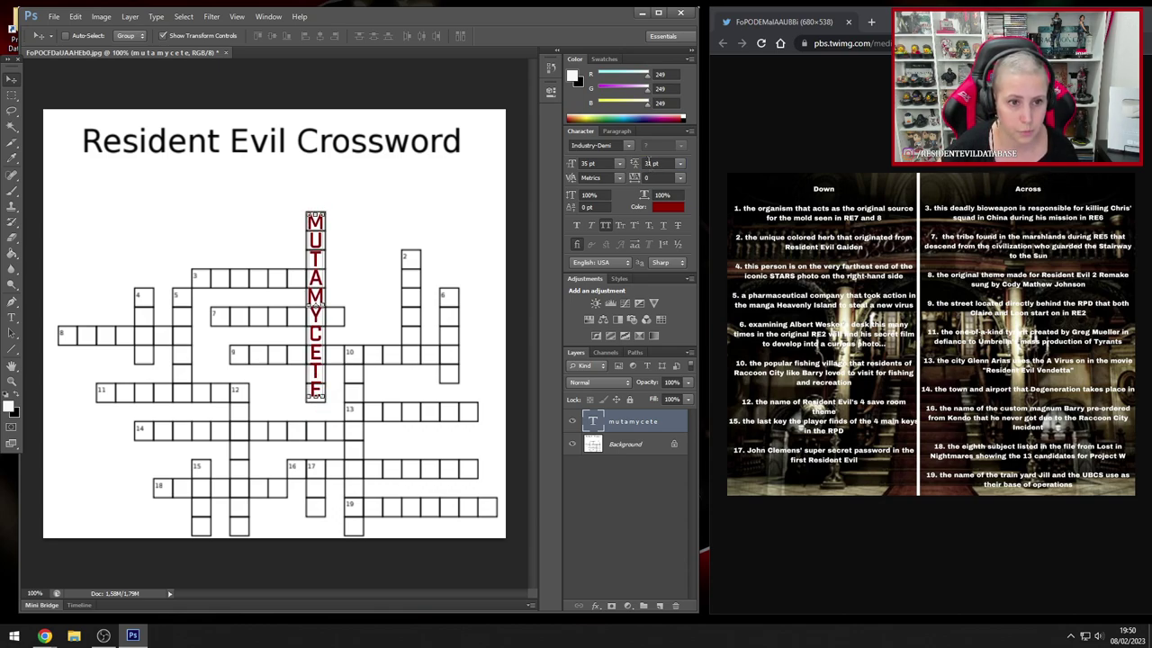
click(646, 163)
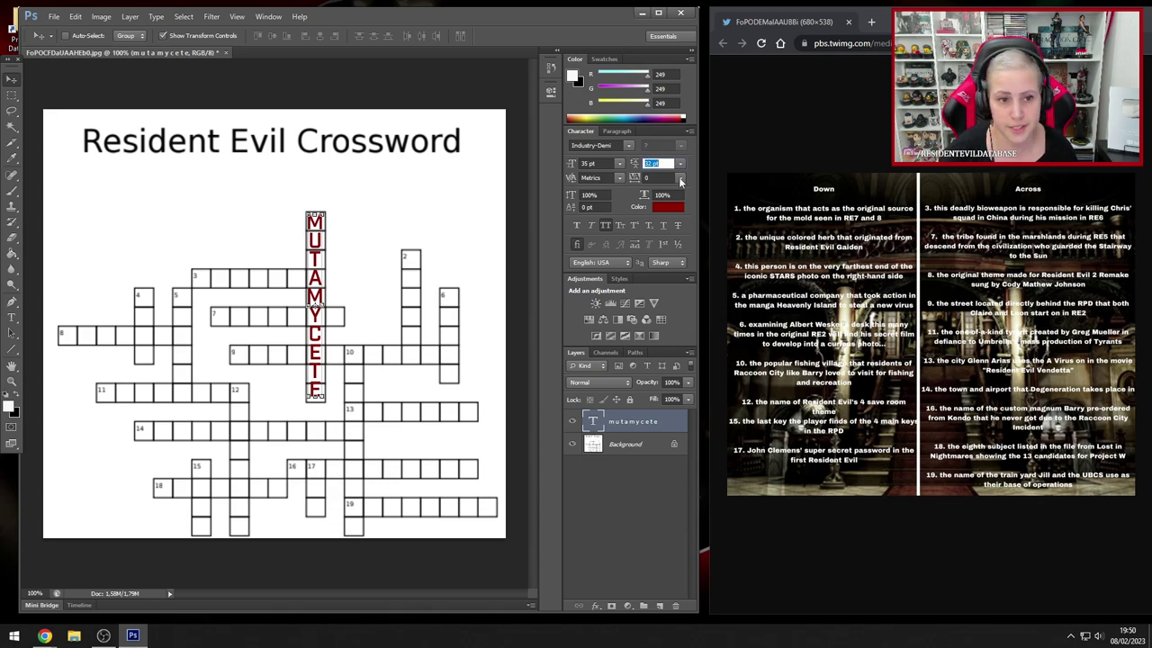
key(Down)
right_click(317, 232)
click(319, 232)
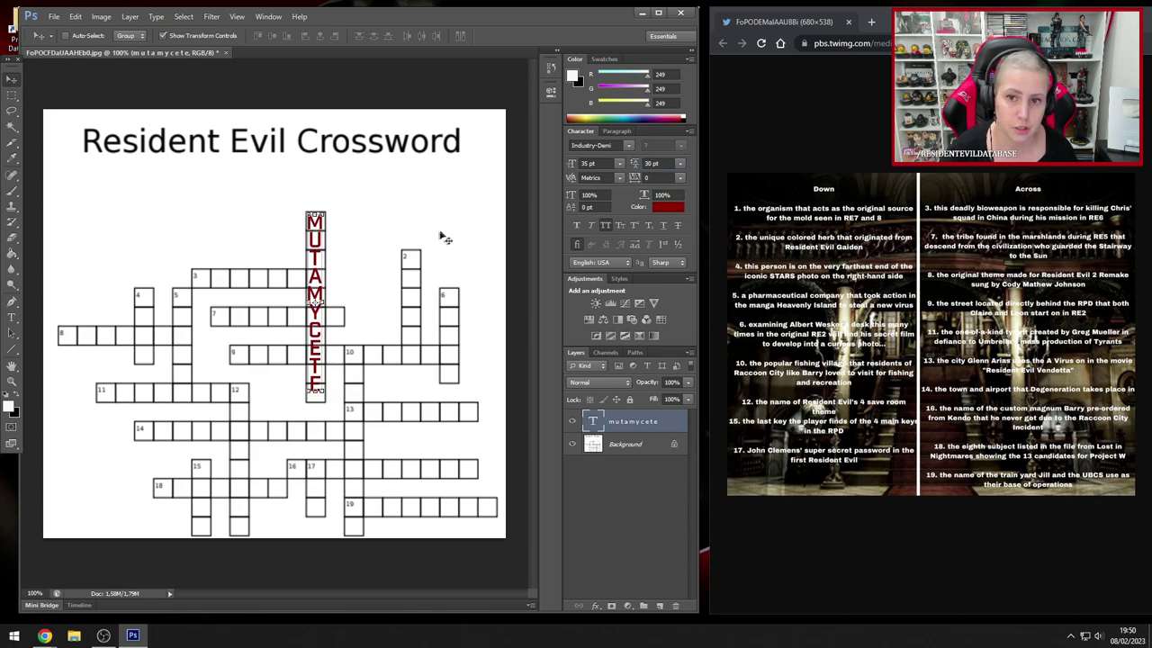
- Set the leading of the MUTAMYCETE text to 32 pt
click(650, 162)
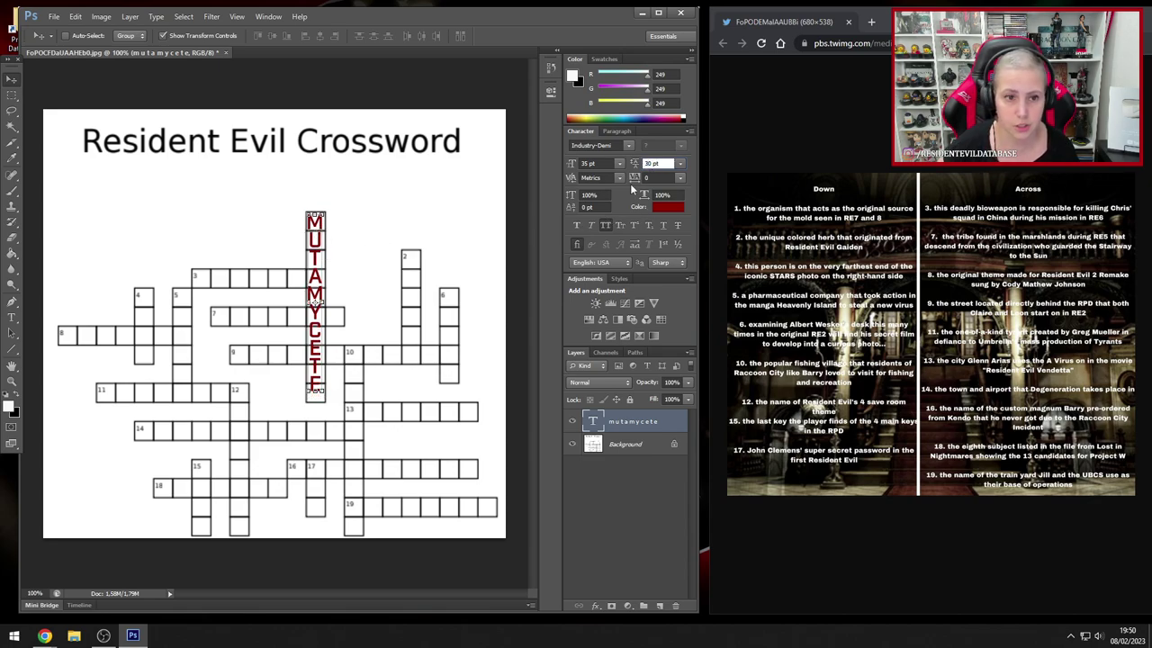
click(400, 203)
click(649, 162)
text(32)
key(Return)
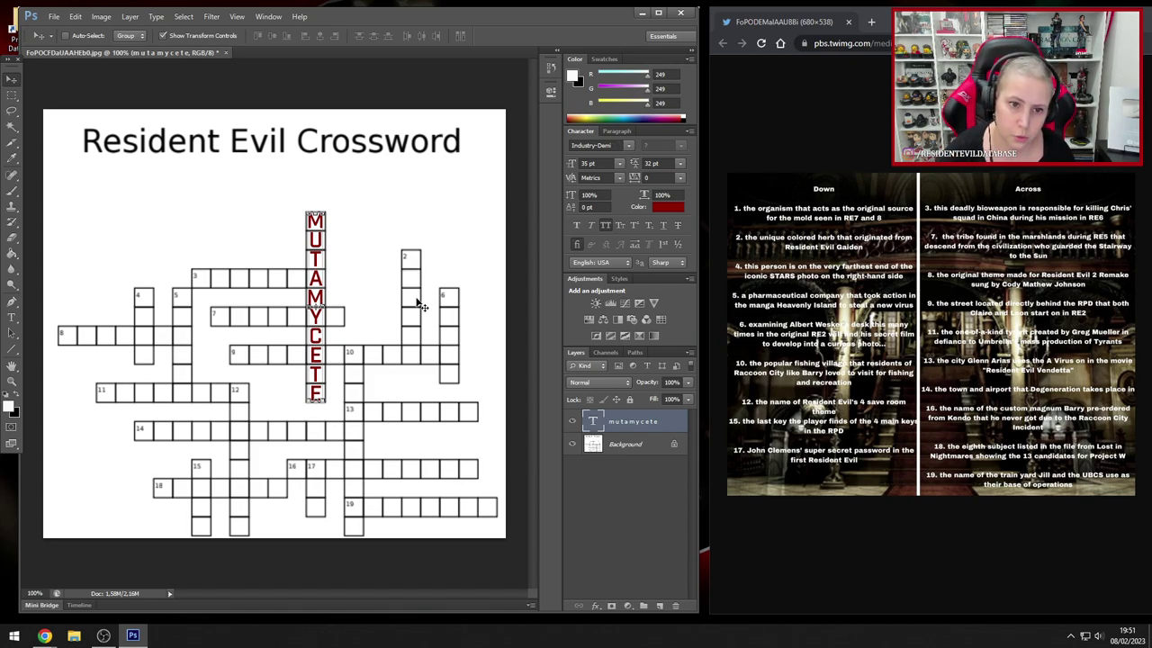
- Duplicate the MUTAMYCETE text layer and move the copy onto the 2 Down column, starting at square 2
click(100, 16)
mouse_move(131, 25)
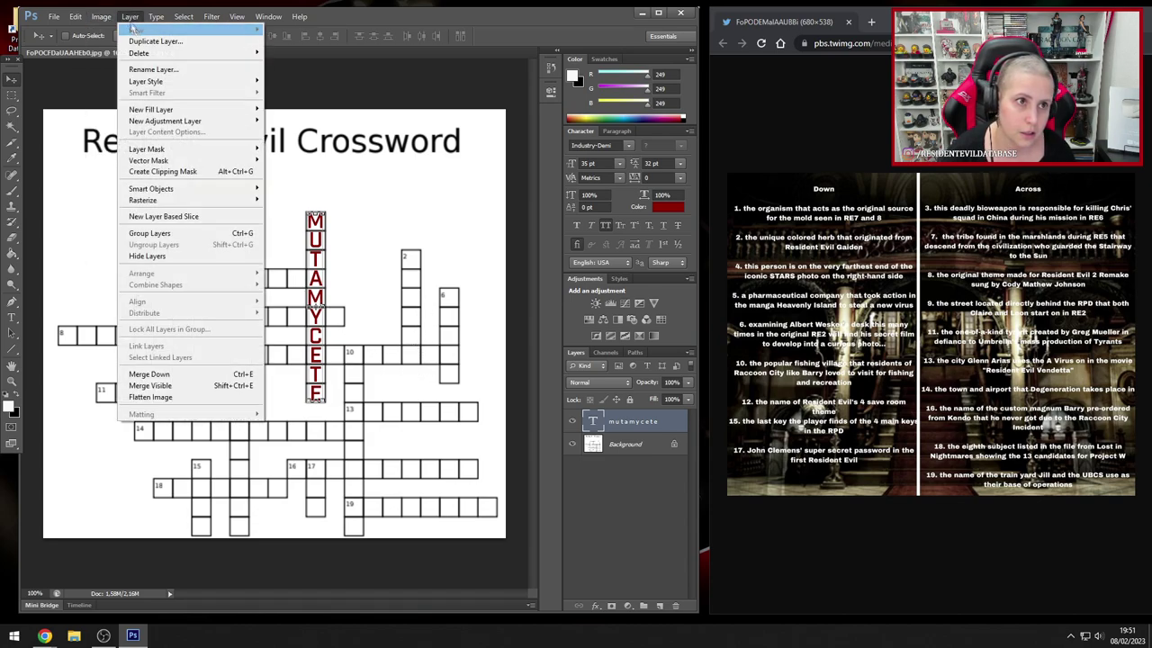
click(155, 41)
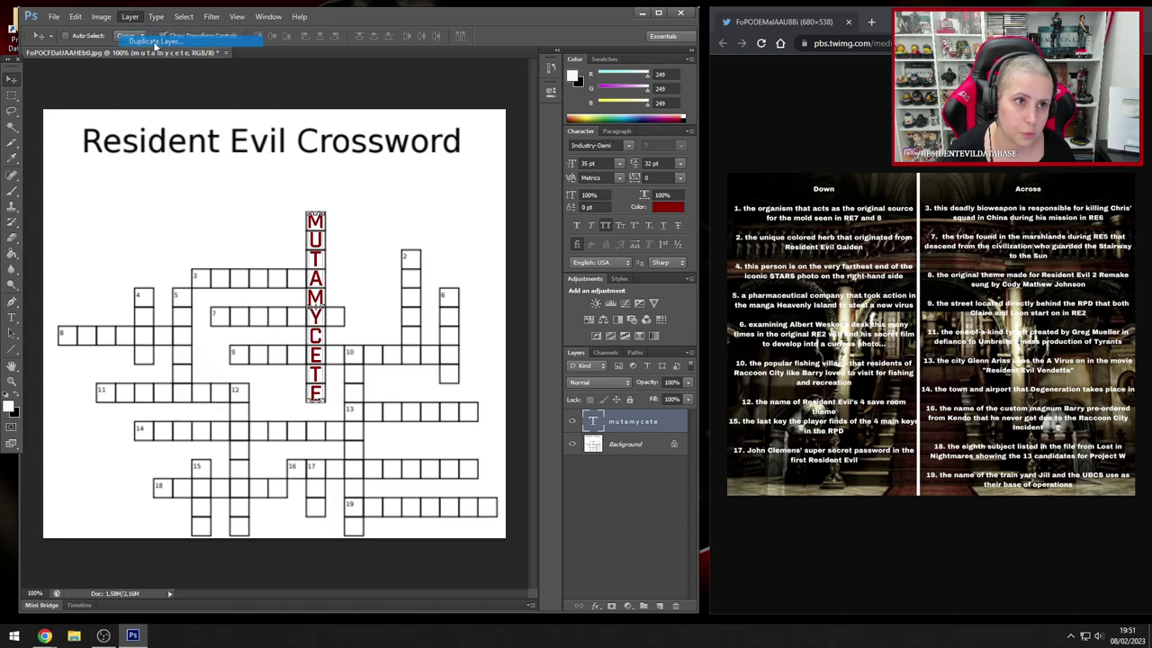
key(Return)
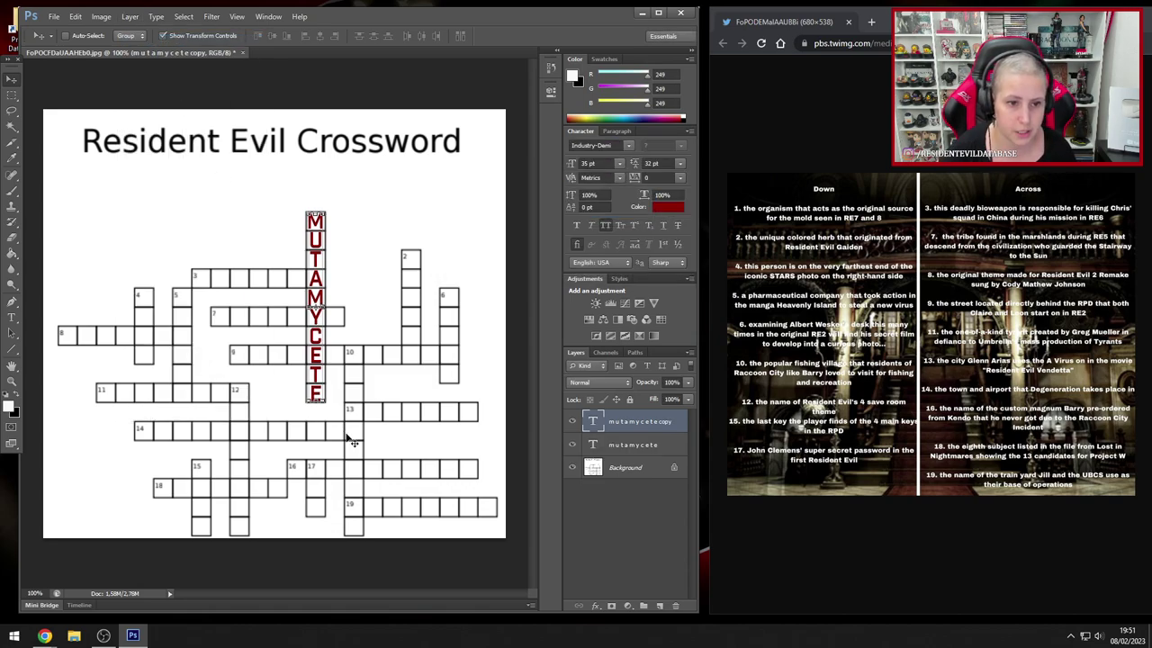
drag(351, 422, 441, 457)
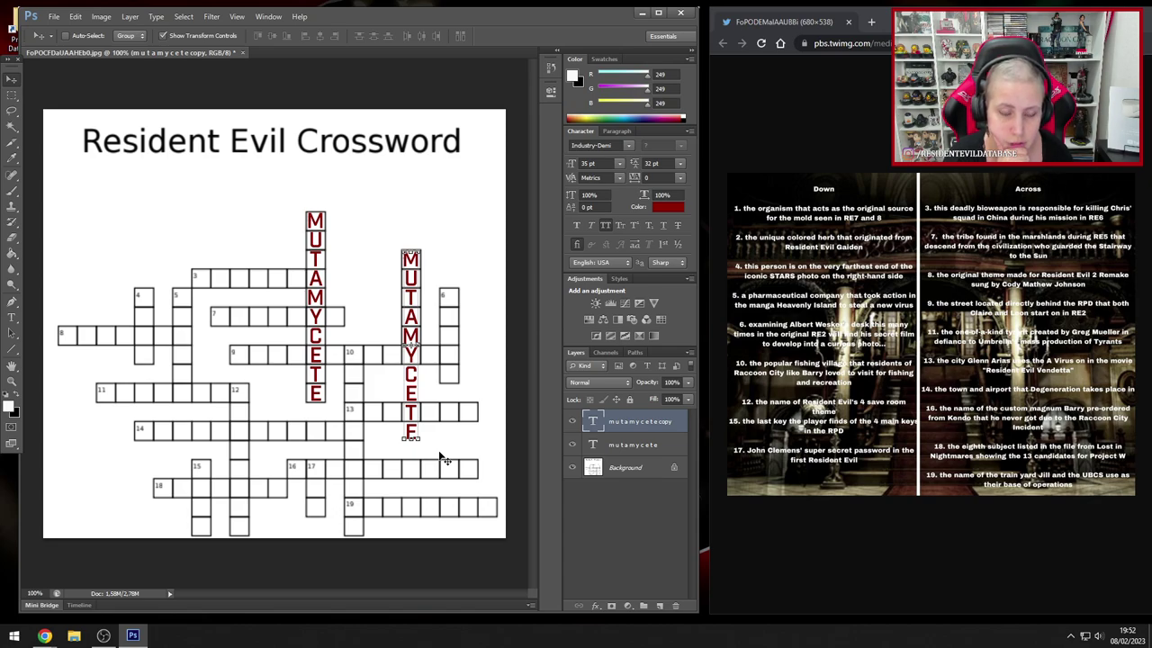
- Replace the copied text in the 2 Down column with PURPLE, one letter per line
click(11, 319)
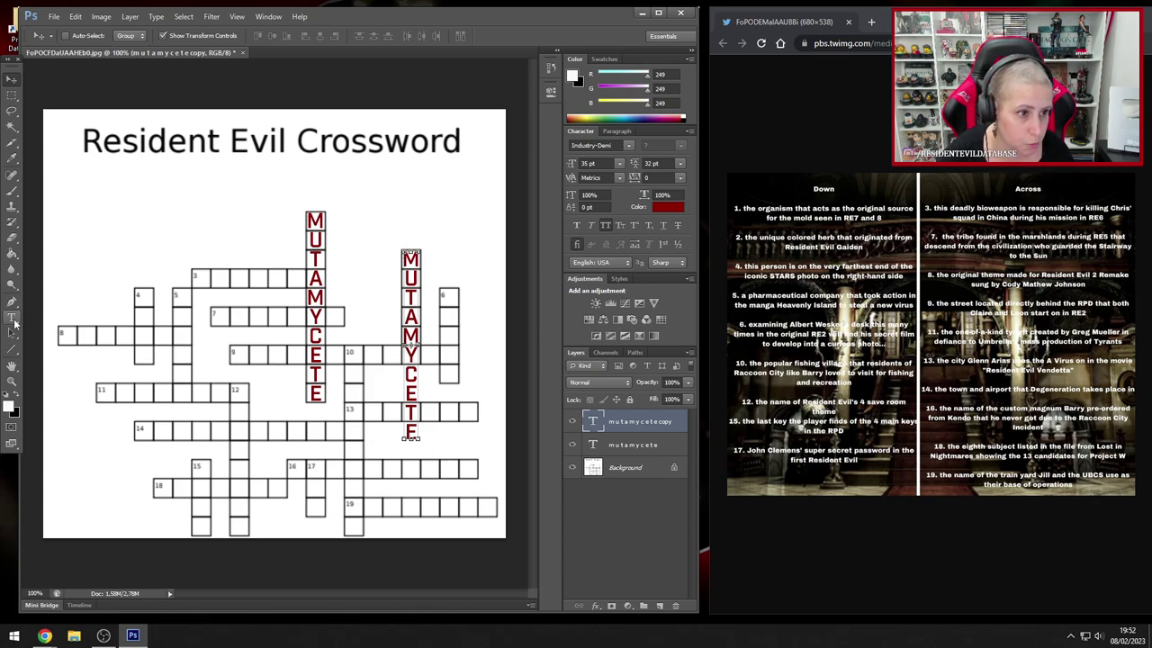
click(411, 261)
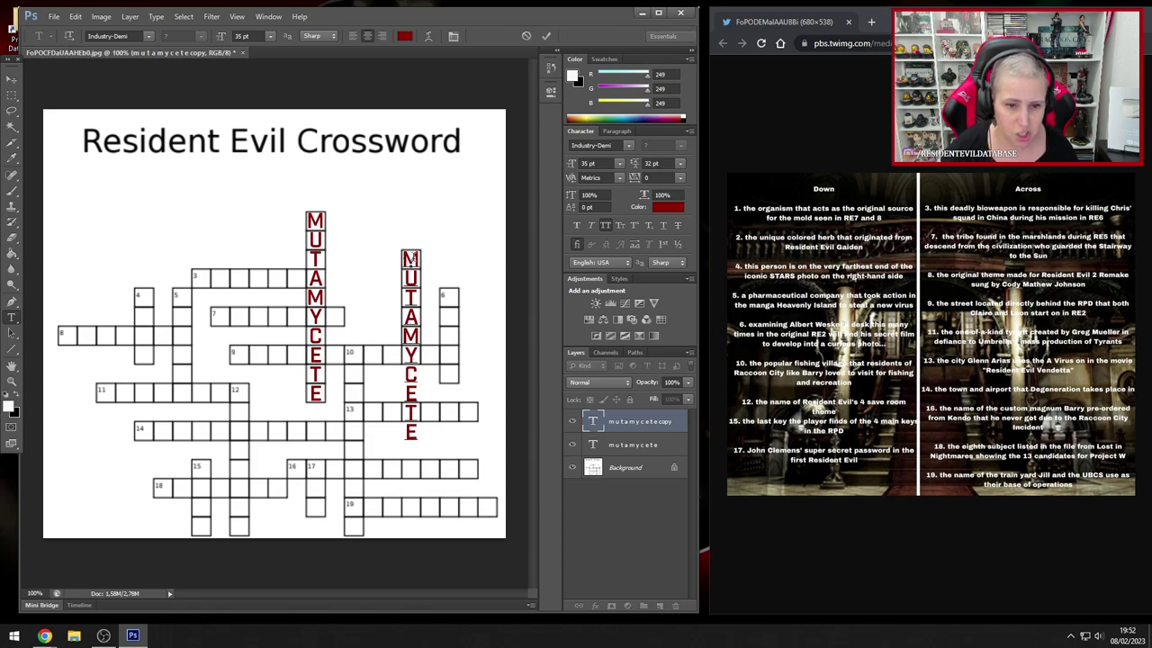
key(ctrl+a)
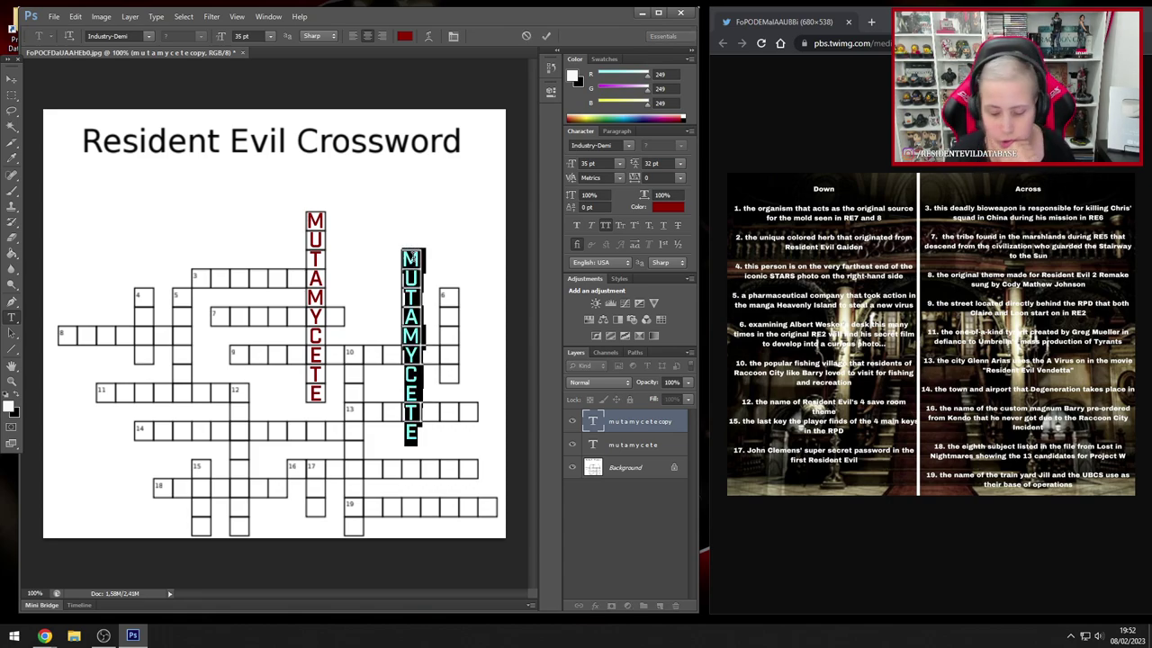
text(PURPLE)
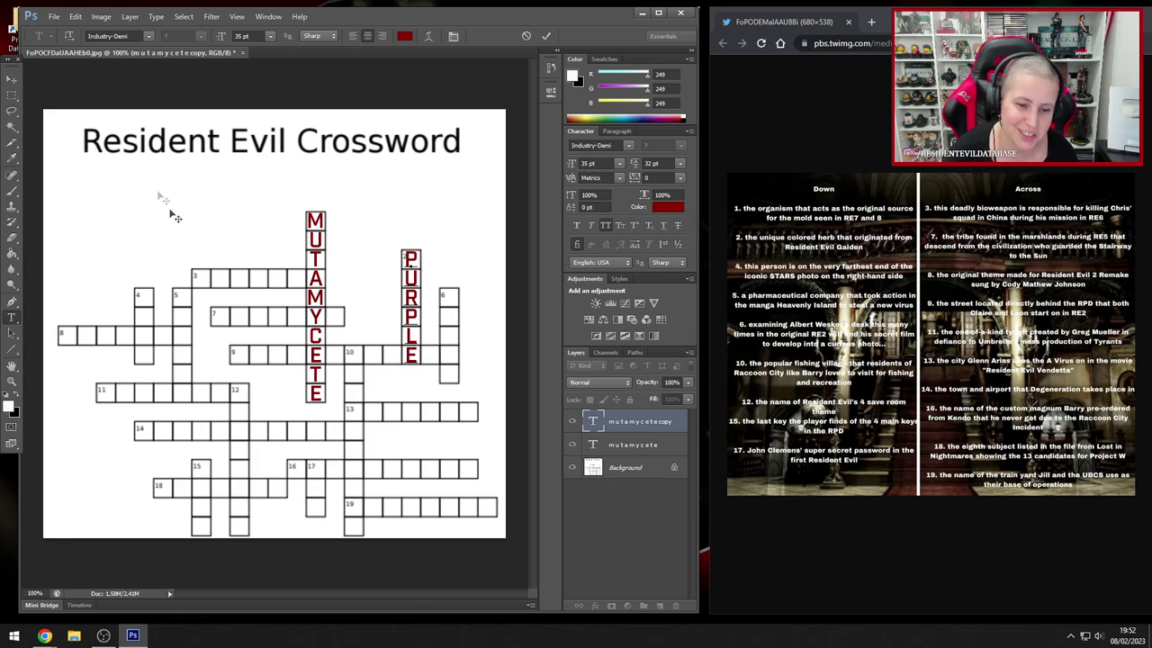
- Commit the PURPLE text, duplicate its layer, and move the copy so it starts at square 9
click(12, 79)
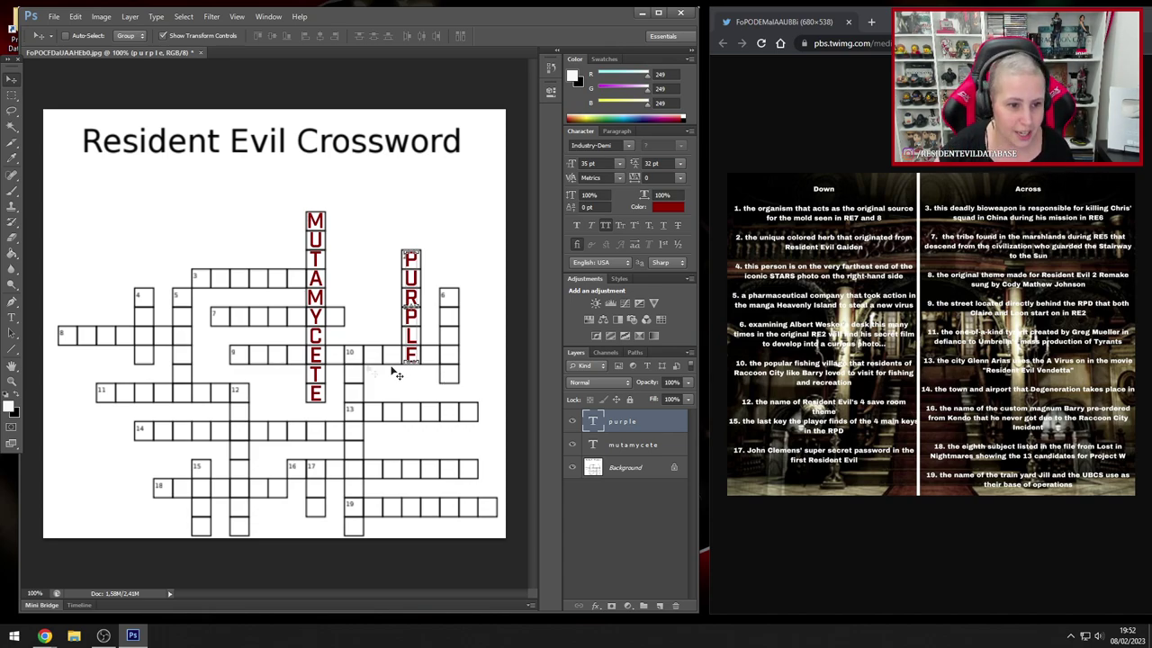
click(12, 317)
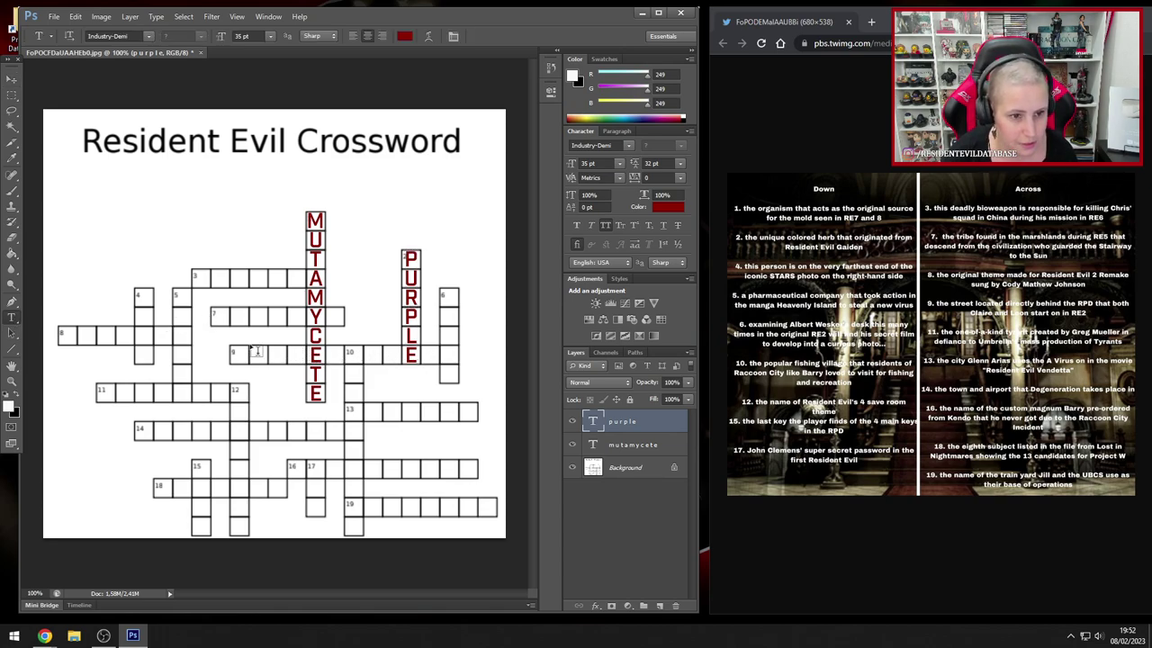
click(11, 79)
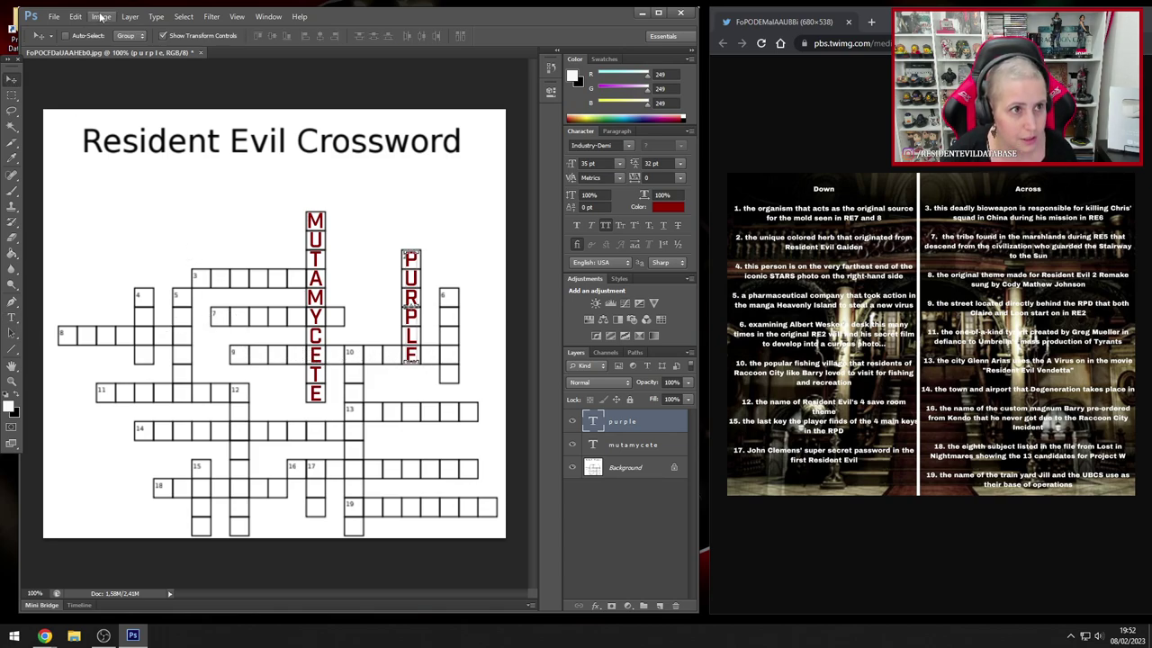
click(100, 16)
mouse_move(132, 18)
click(137, 41)
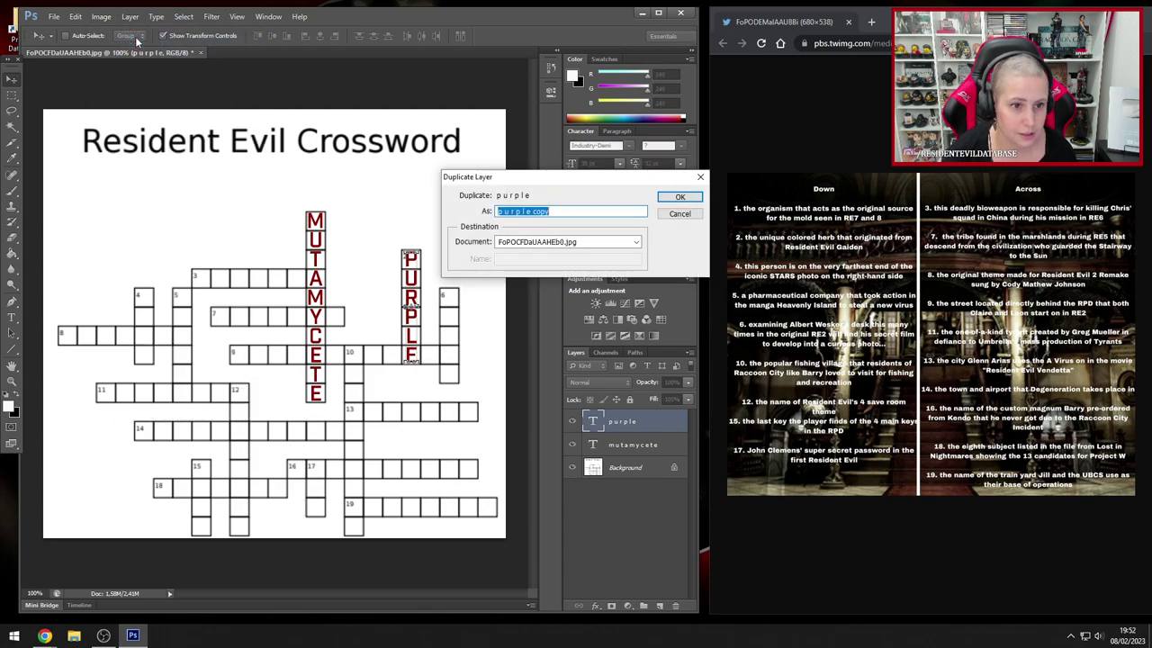
key(Return)
drag(402, 441, 227, 536)
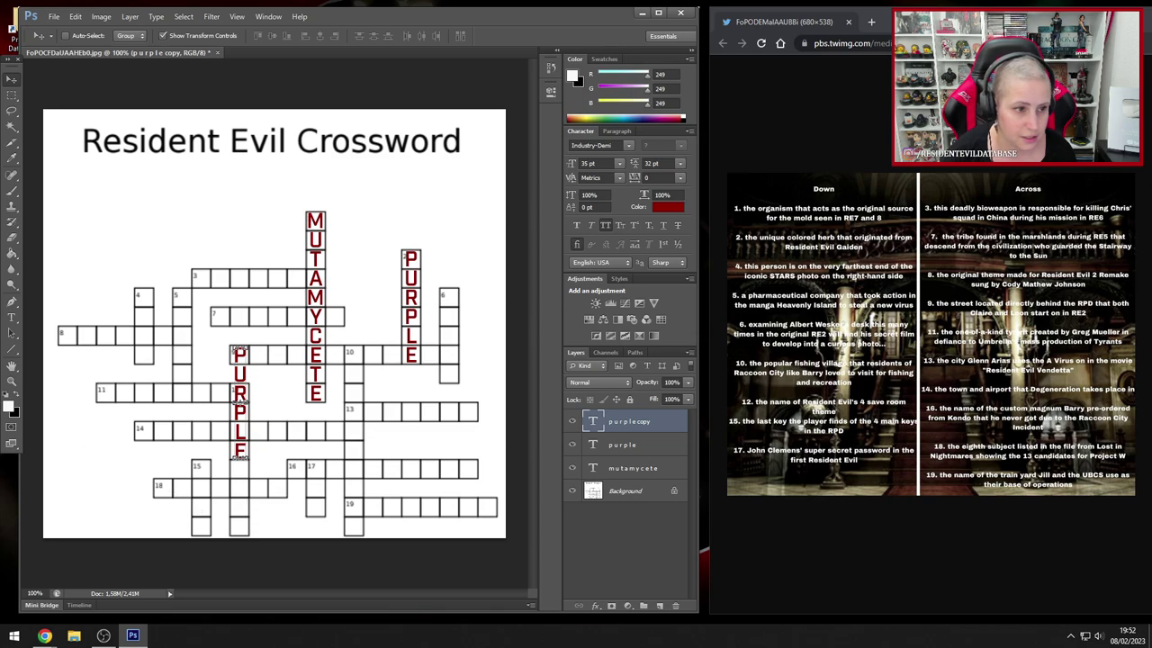
- Replace the copied text at square 9 with FLOWERSTREET on a single line
click(11, 318)
click(236, 370)
key(ctrl+a)
text(F)
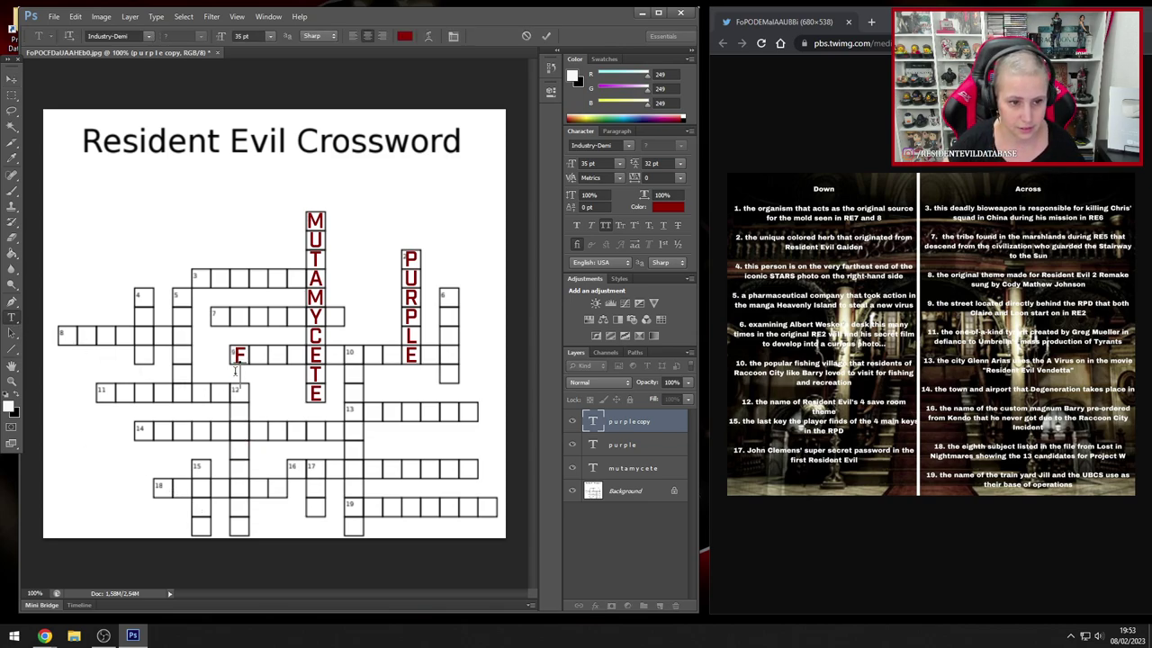
text(LOWER)
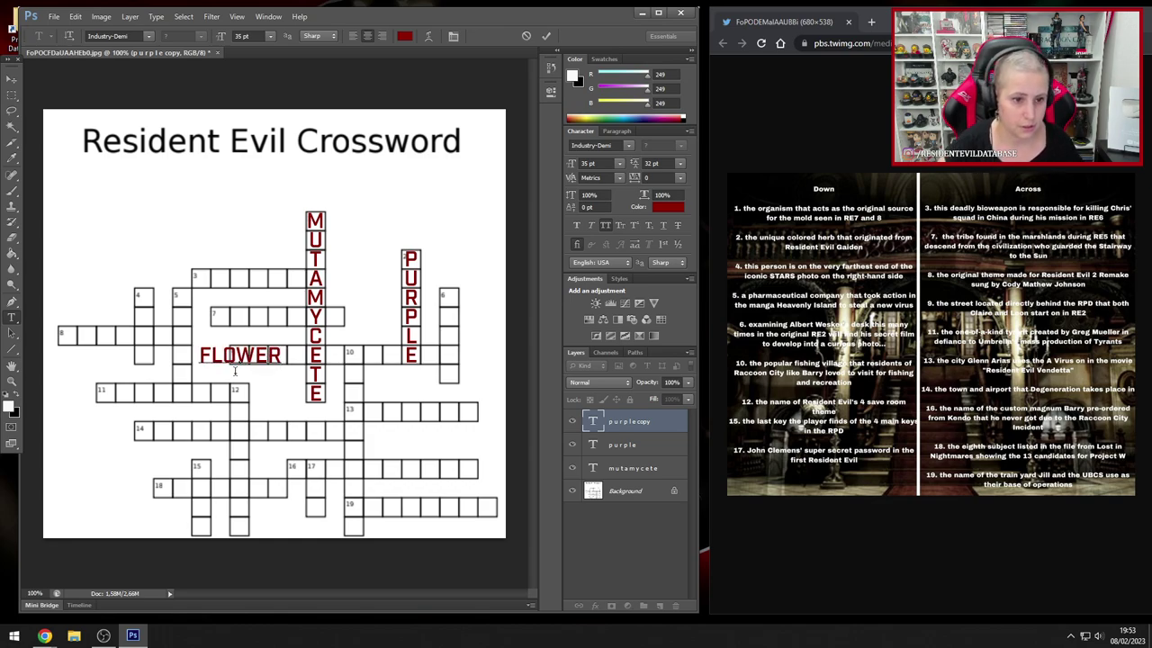
text(STREET)
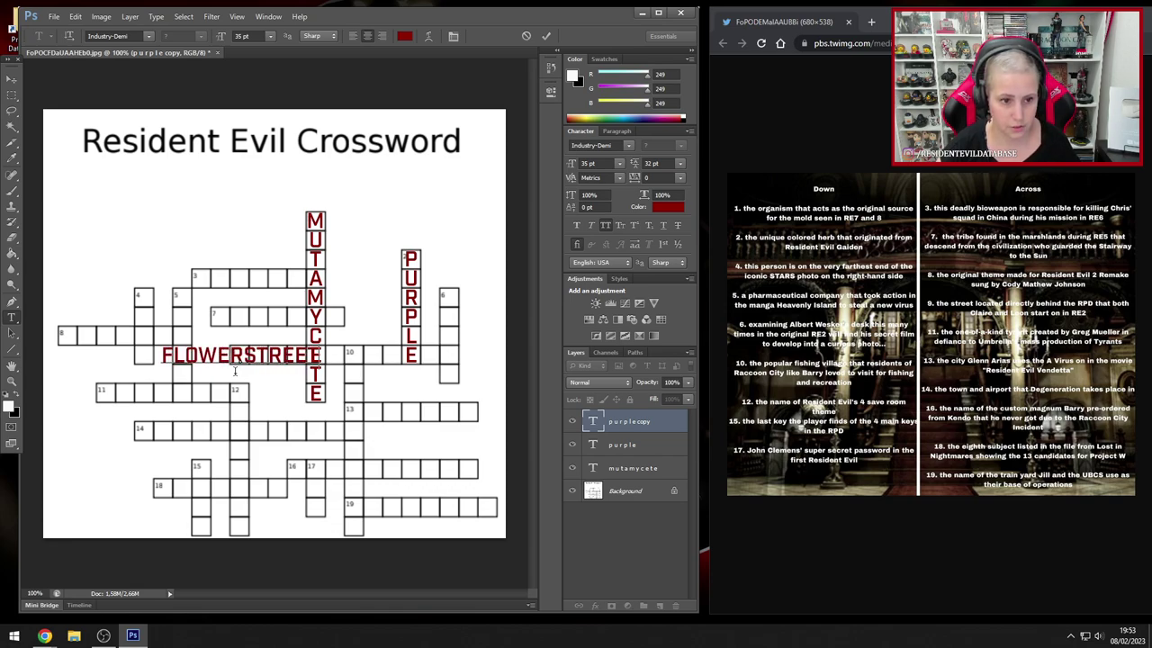
- Shift the FLOWERSTREET text rightward along the 9 Across row and commit the text edit
key(ctrl+a)
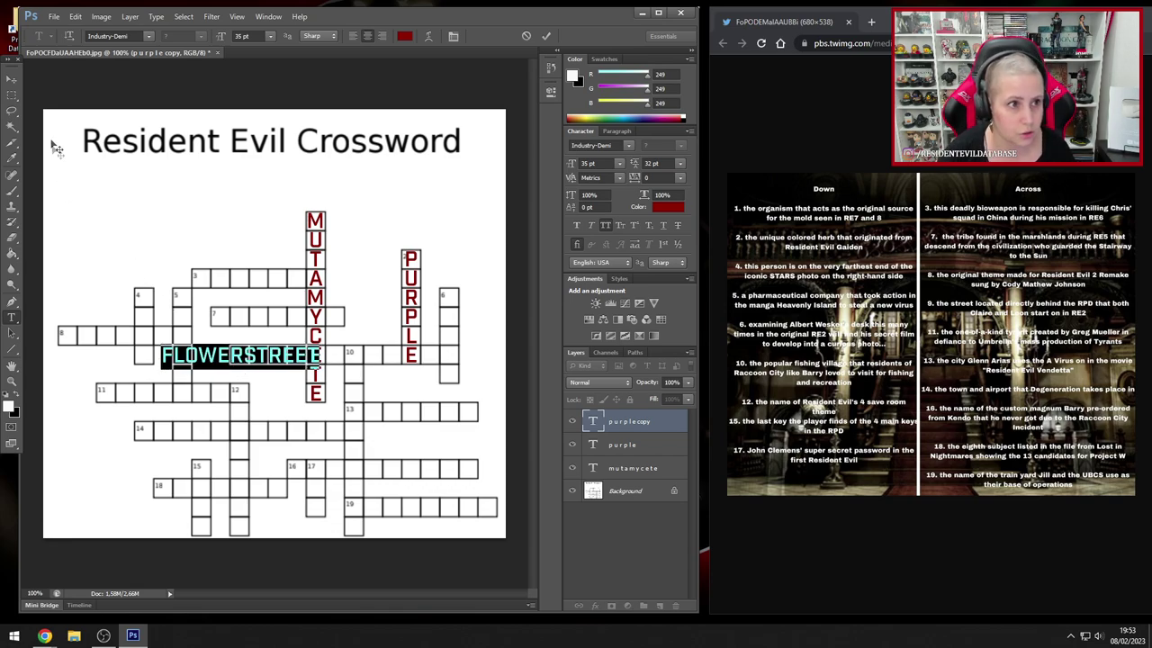
drag(245, 424, 341, 425)
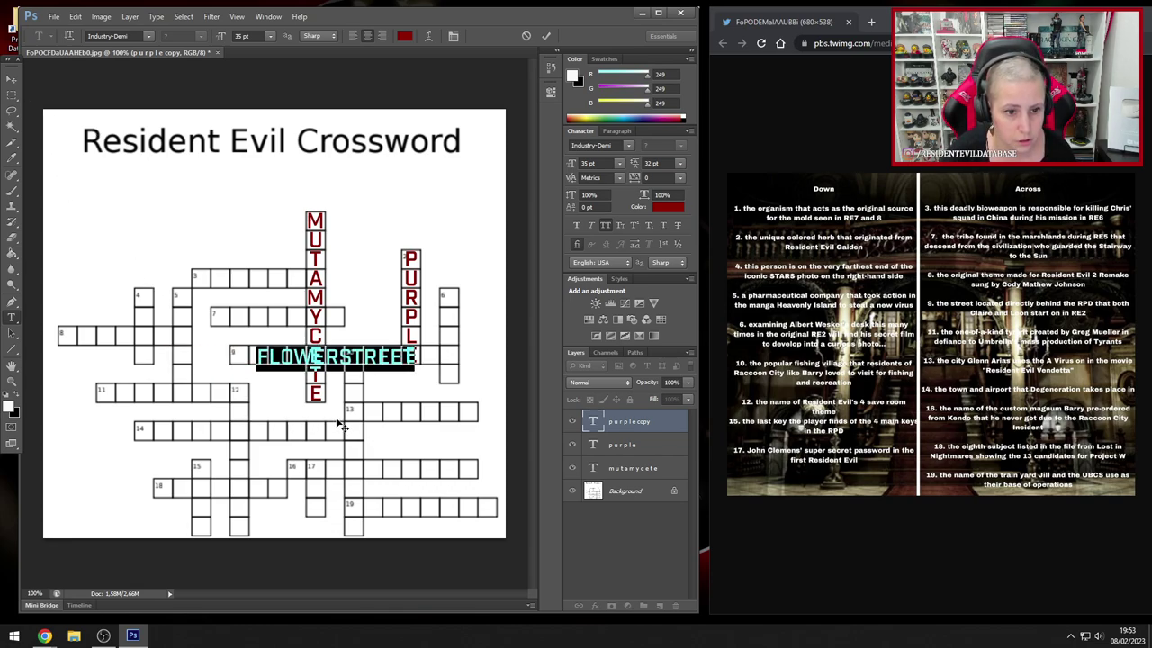
key(Left)
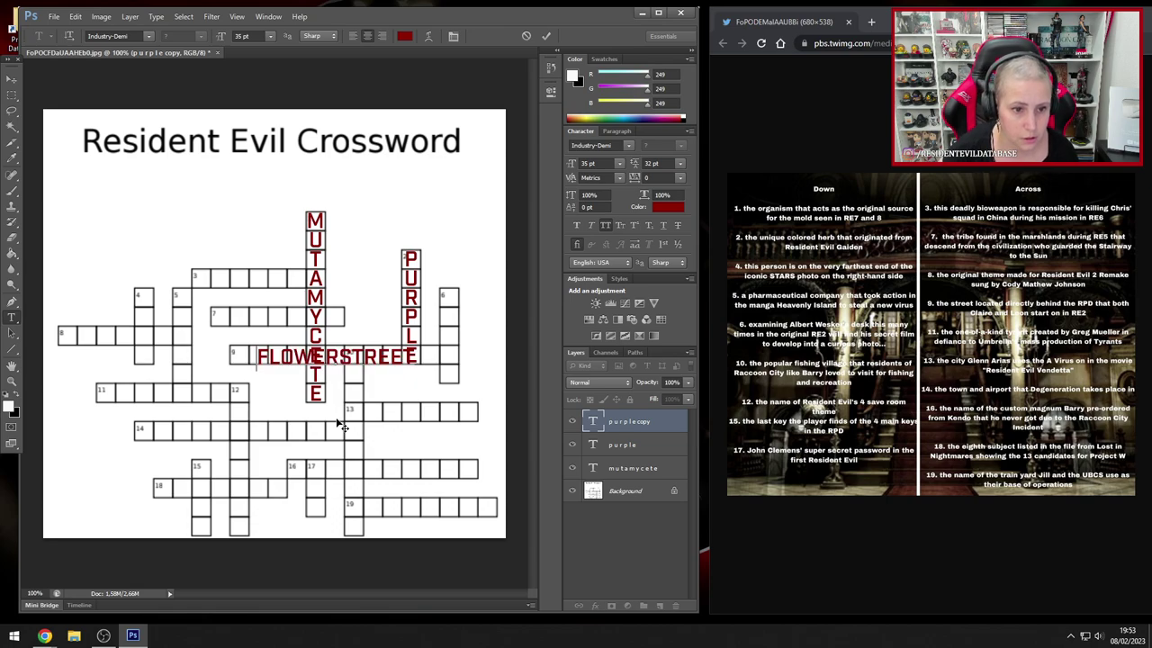
click(17, 81)
key(Right)
key(Right)
key(Right)
key(Right)
key(Right)
key(Right)
key(Right)
key(Right)
key(Right)
key(Right)
key(Right)
key(Right)
key(Right)
key(Right)
key(Right)
key(Right)
key(Right)
key(Right)
key(Right)
key(Right)
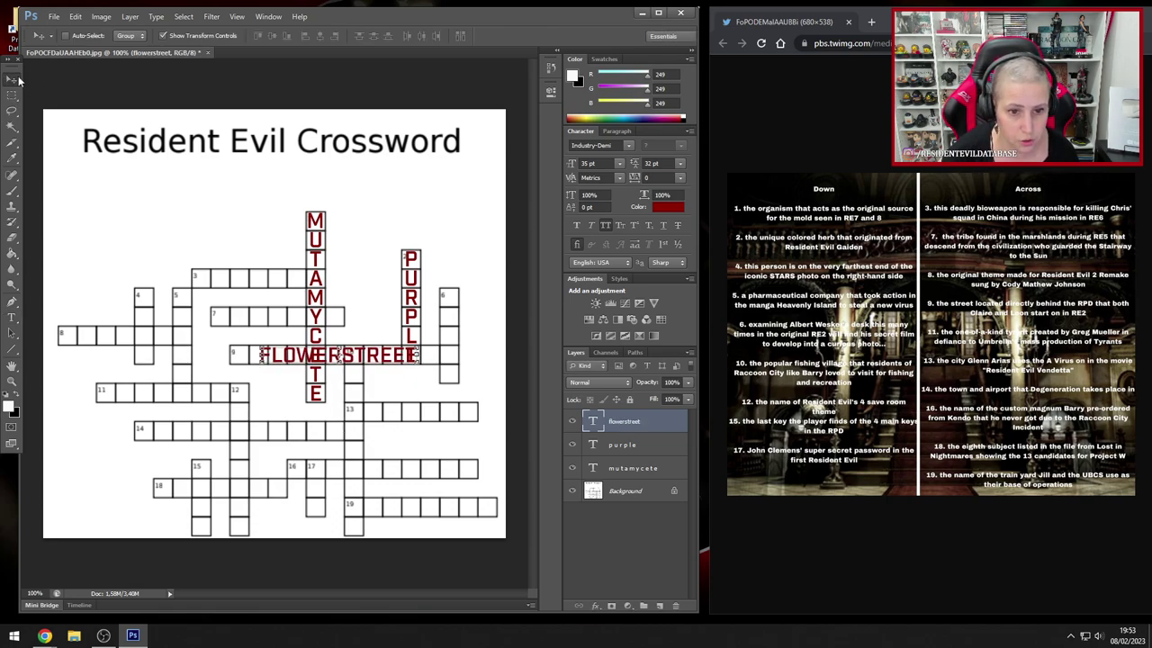
key(Right)
key(Right)
key(Right)
key(Right)
key(Right)
key(Right)
key(Right)
key(Right)
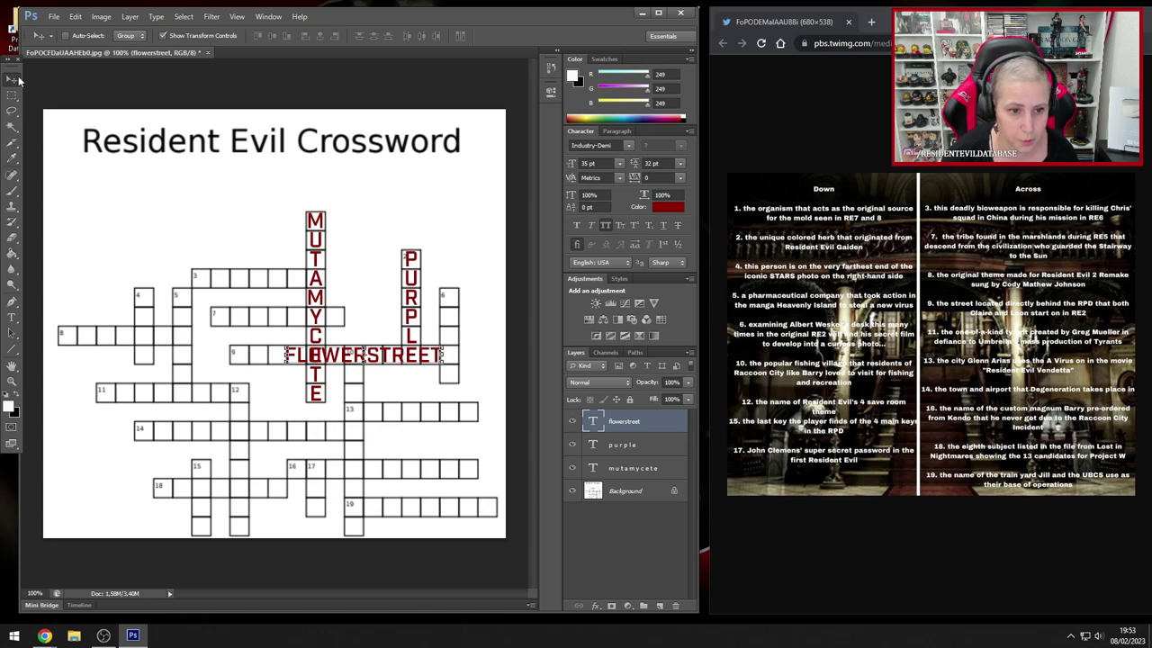
- Try a tracking value of 200 on the FLOWERSTREET text
click(587, 163)
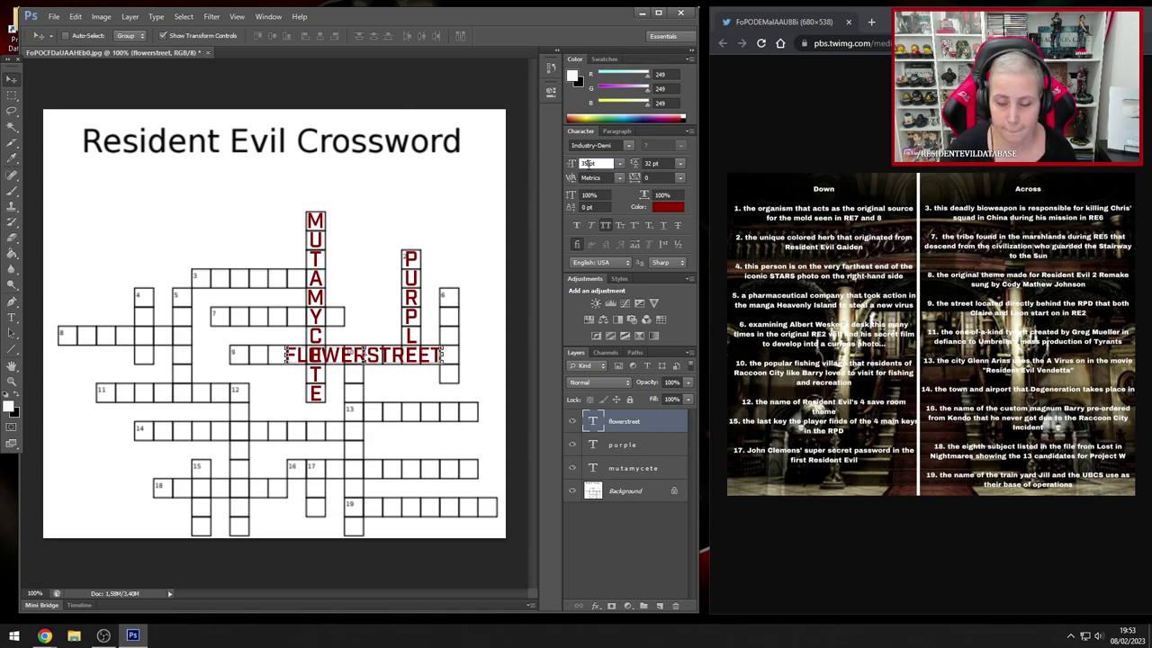
click(654, 178)
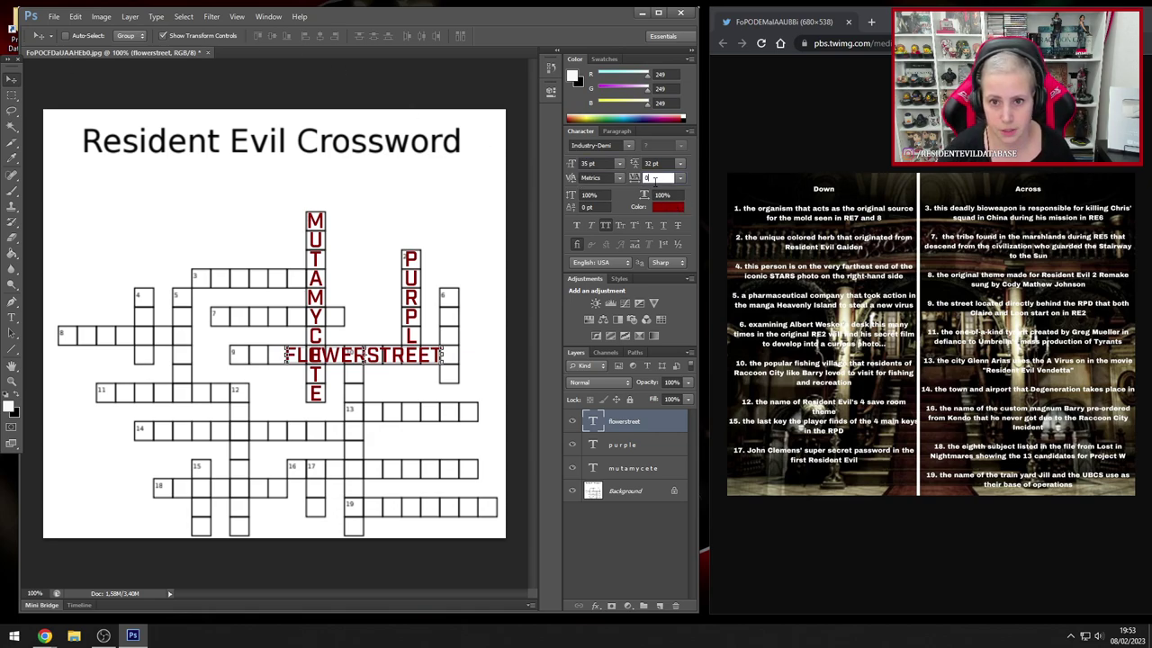
text(200)
key(Return)
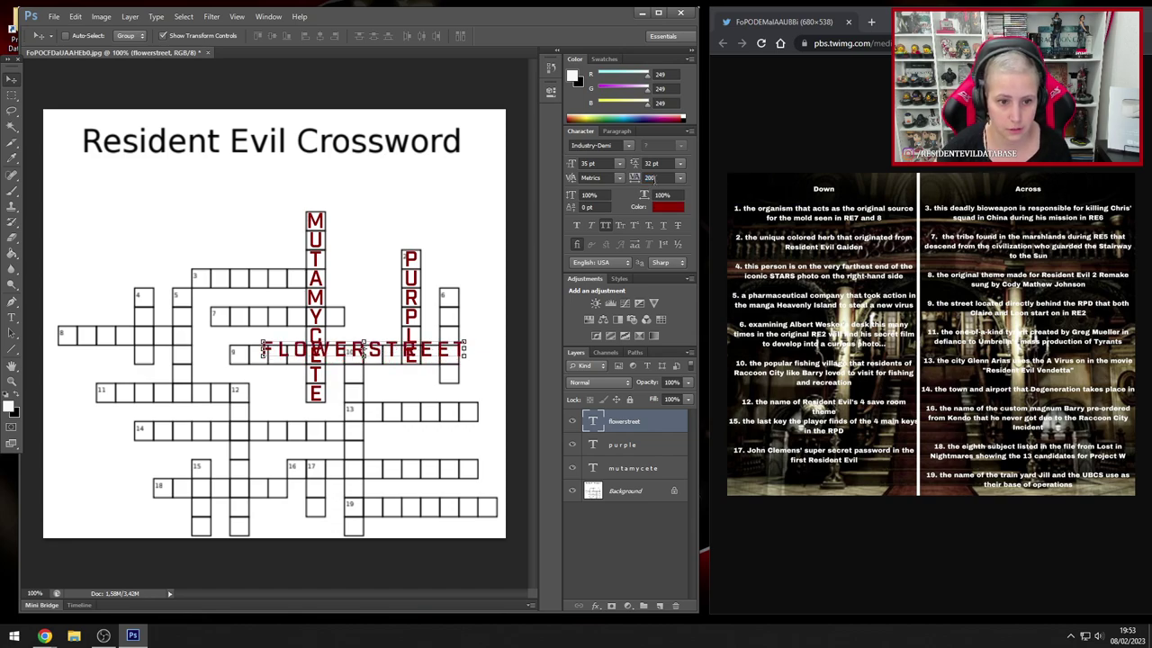
- Set the tracking of the FLOWERSTREET text to 300
click(654, 178)
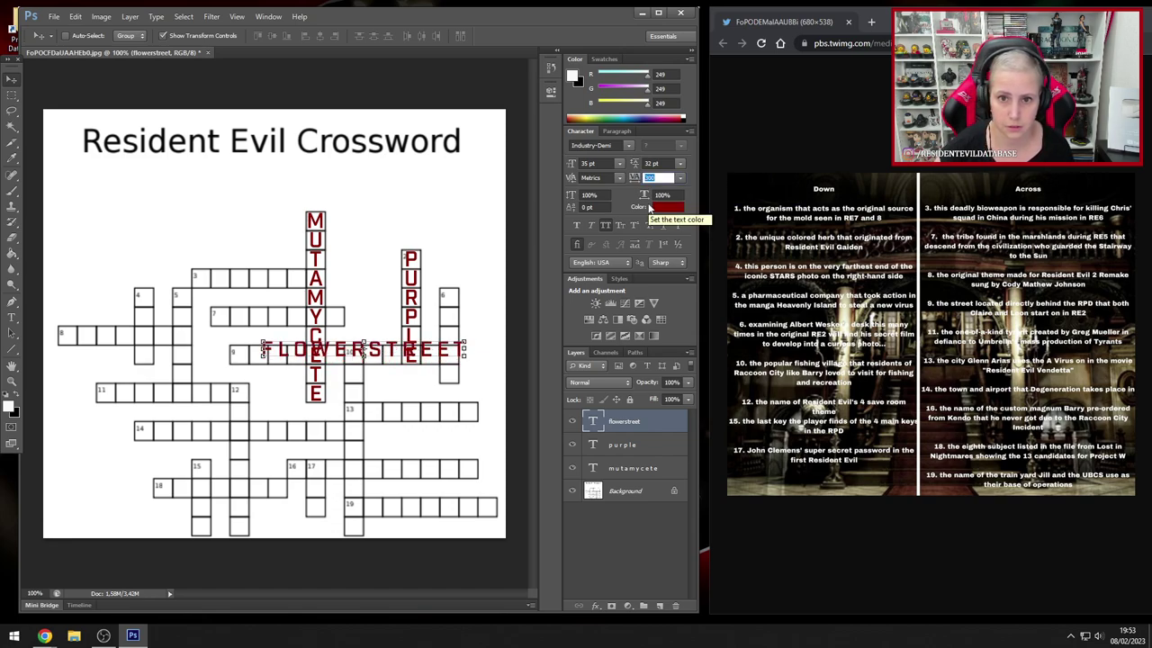
text(300)
key(Return)
- Nudge the FLOWERSTREET text left and down so its letters sit in the 9 Across squares, starting at square 9
key(Left)
key(Left)
key(Left)
key(Left)
key(Left)
key(Left)
key(Left)
key(Left)
key(Left)
key(Left)
key(Left)
key(Left)
key(Left)
key(Left)
key(Left)
key(Left)
key(Left)
key(Left)
key(Left)
key(Left)
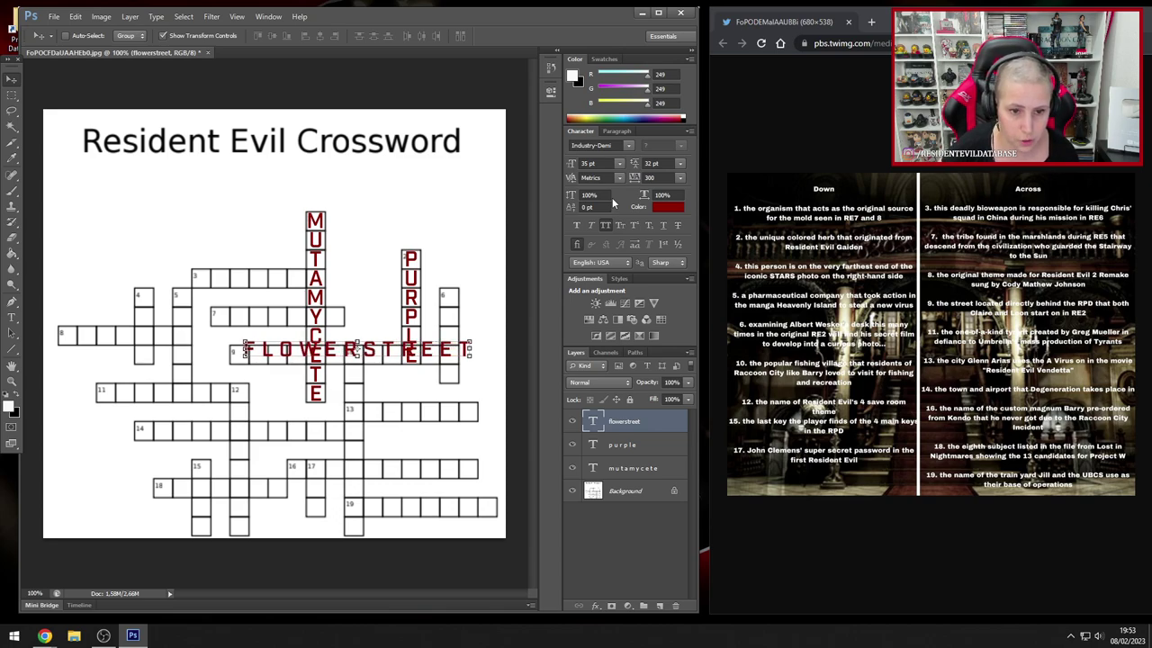
key(Down)
key(Down)
key(Down)
key(Down)
key(Down)
key(Down)
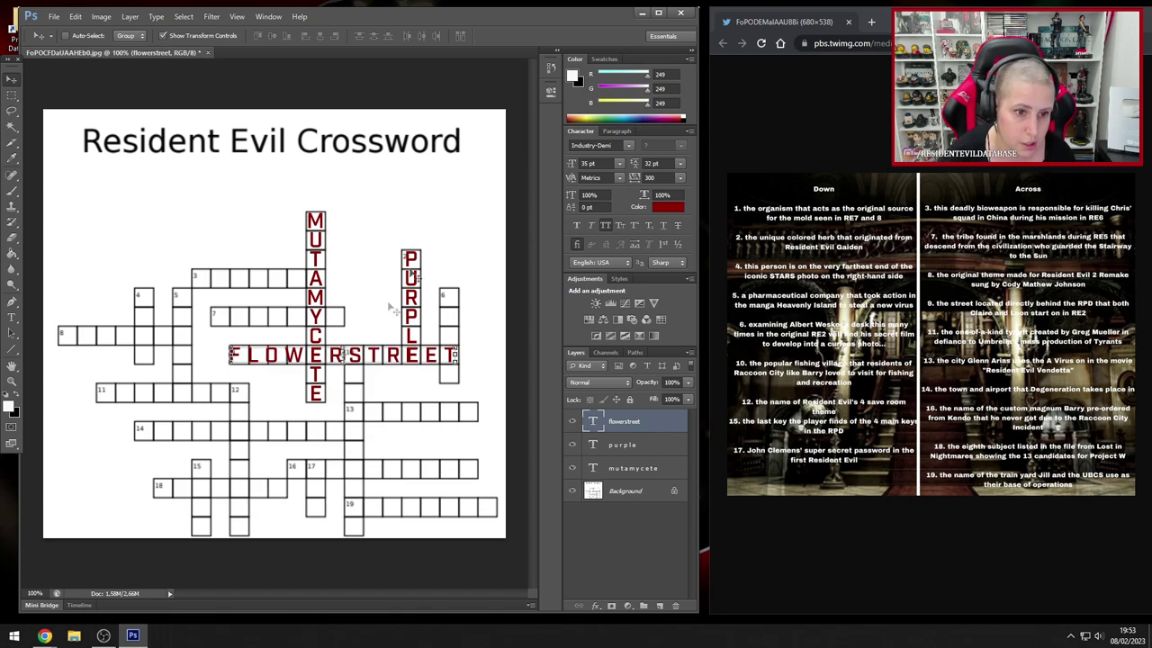
- Tighten the tracking of only the letters FLOW in FLOWERSTREET to fit their squares, and commit the text
click(12, 317)
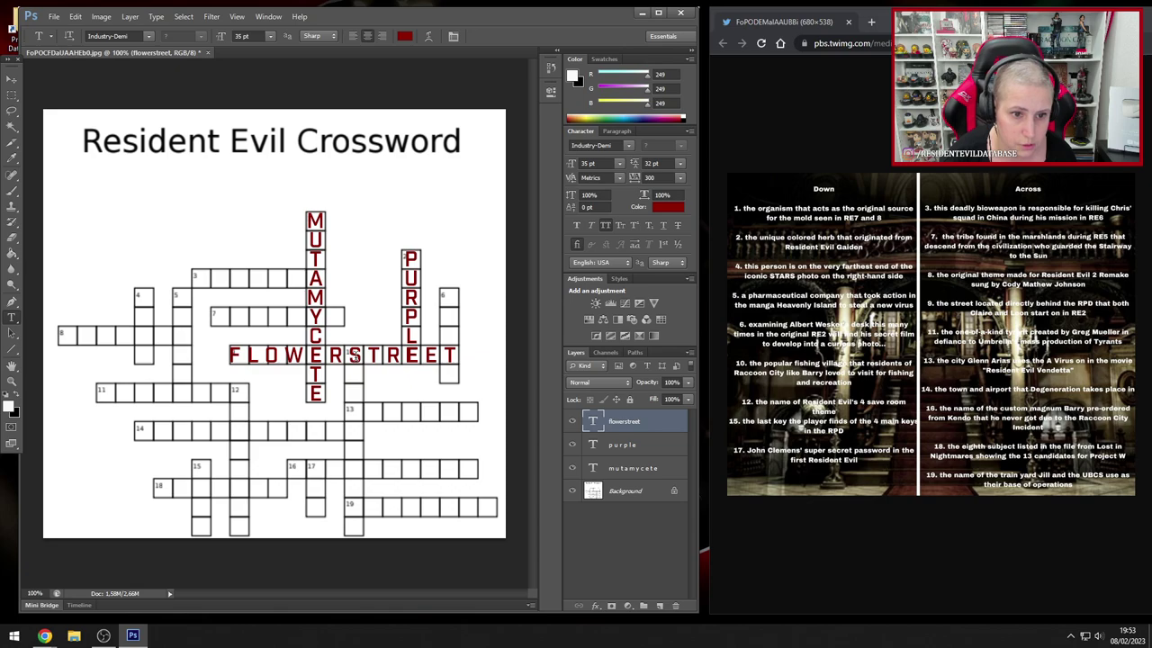
drag(231, 354, 306, 356)
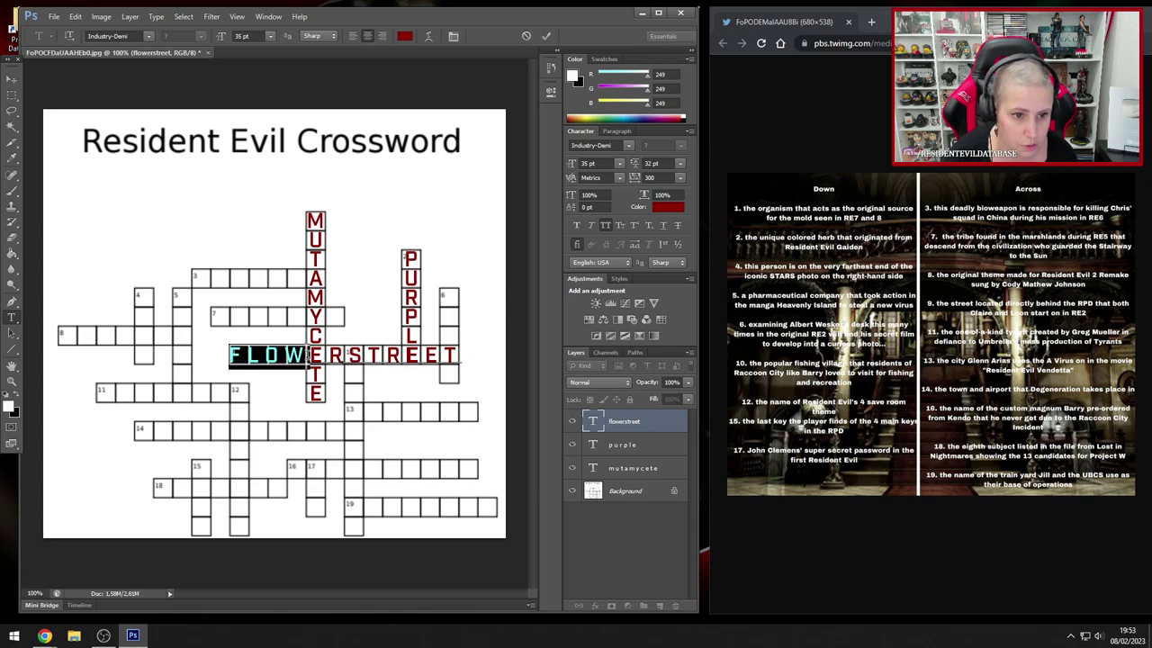
click(649, 178)
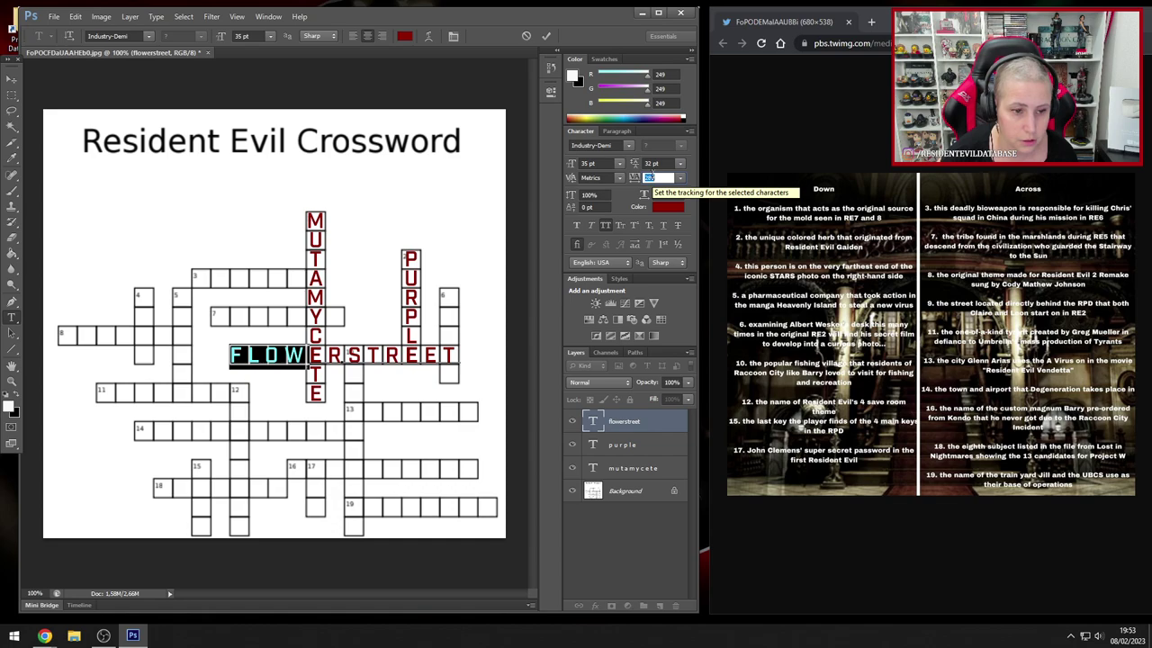
click(13, 81)
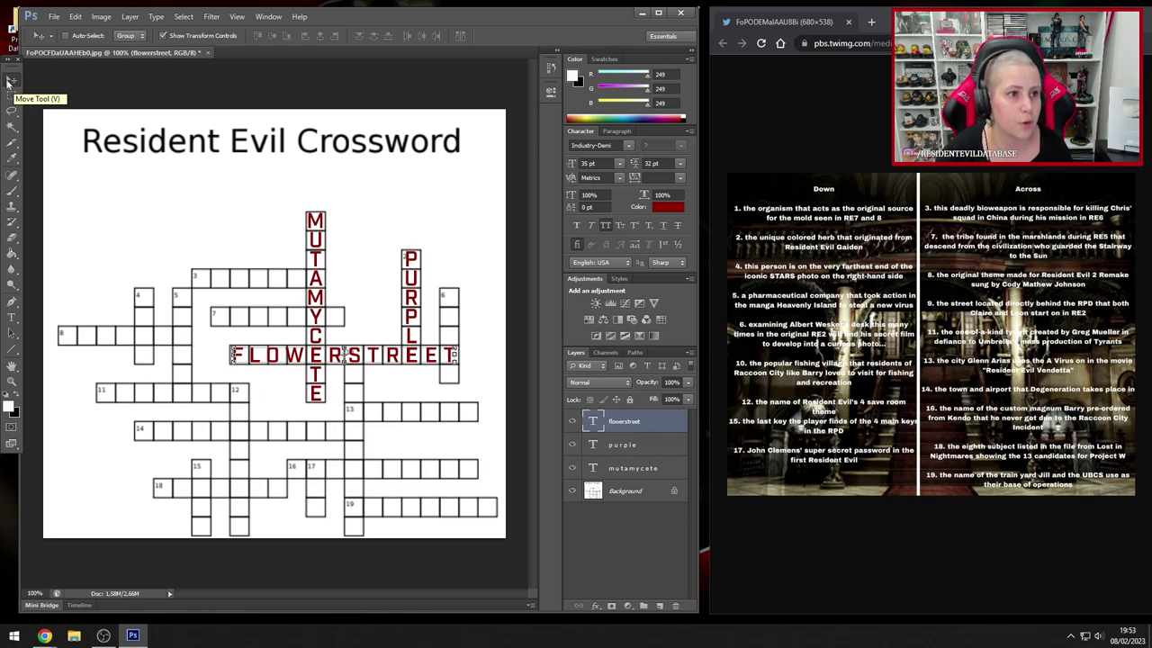
click(13, 95)
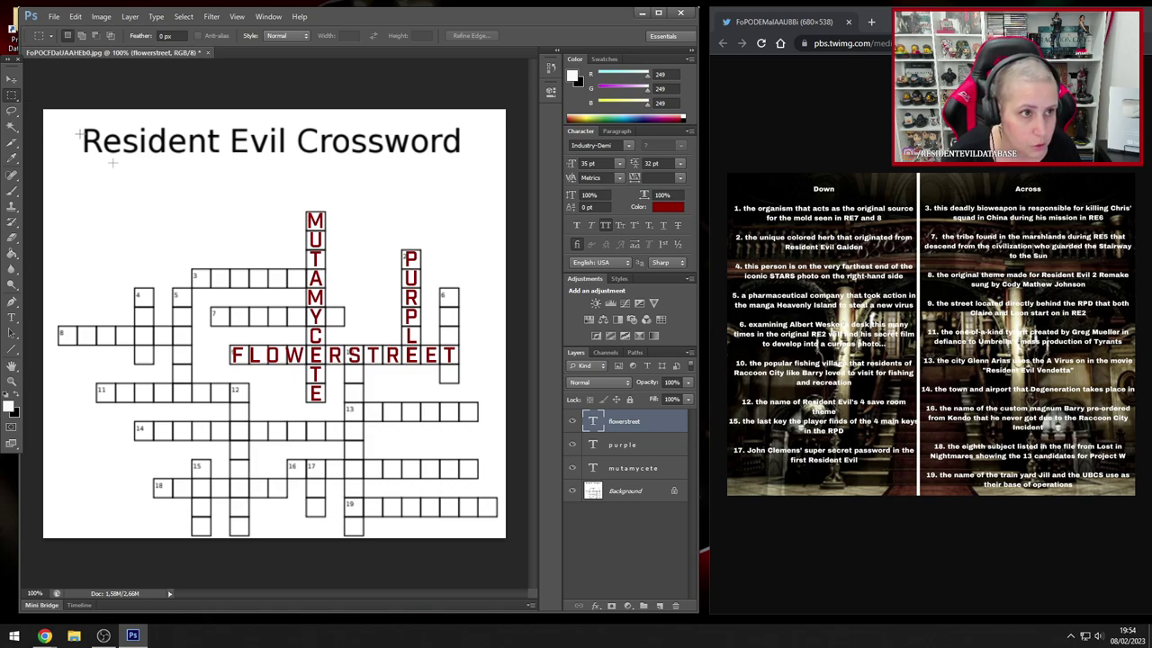
click(16, 80)
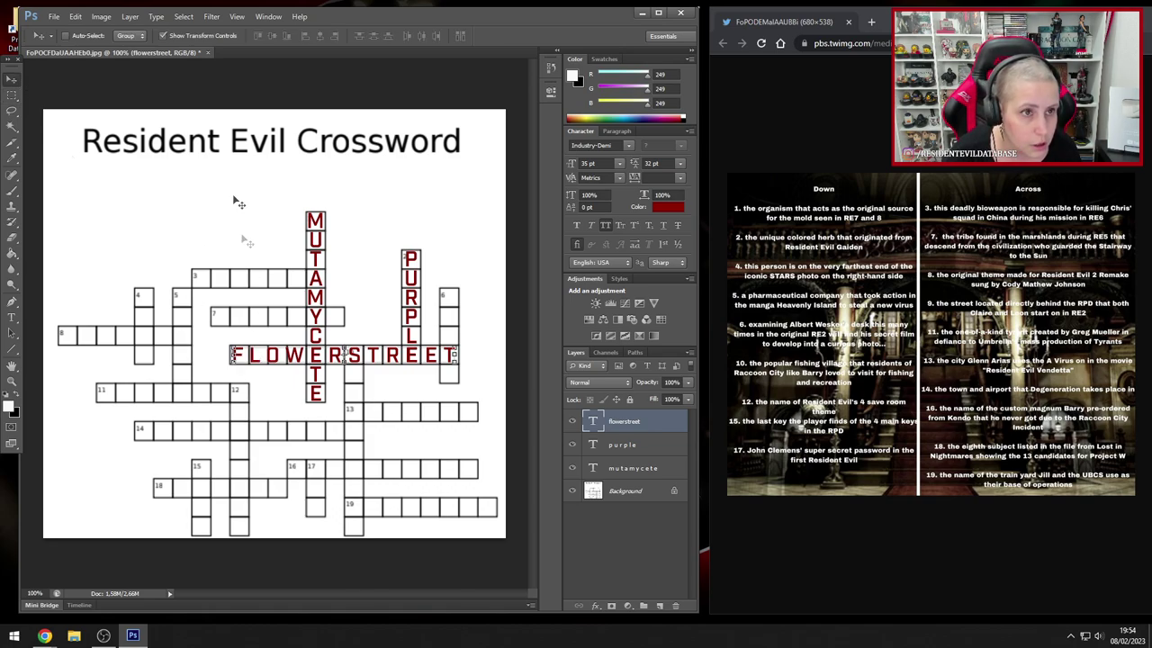
click(127, 16)
click(128, 16)
click(129, 16)
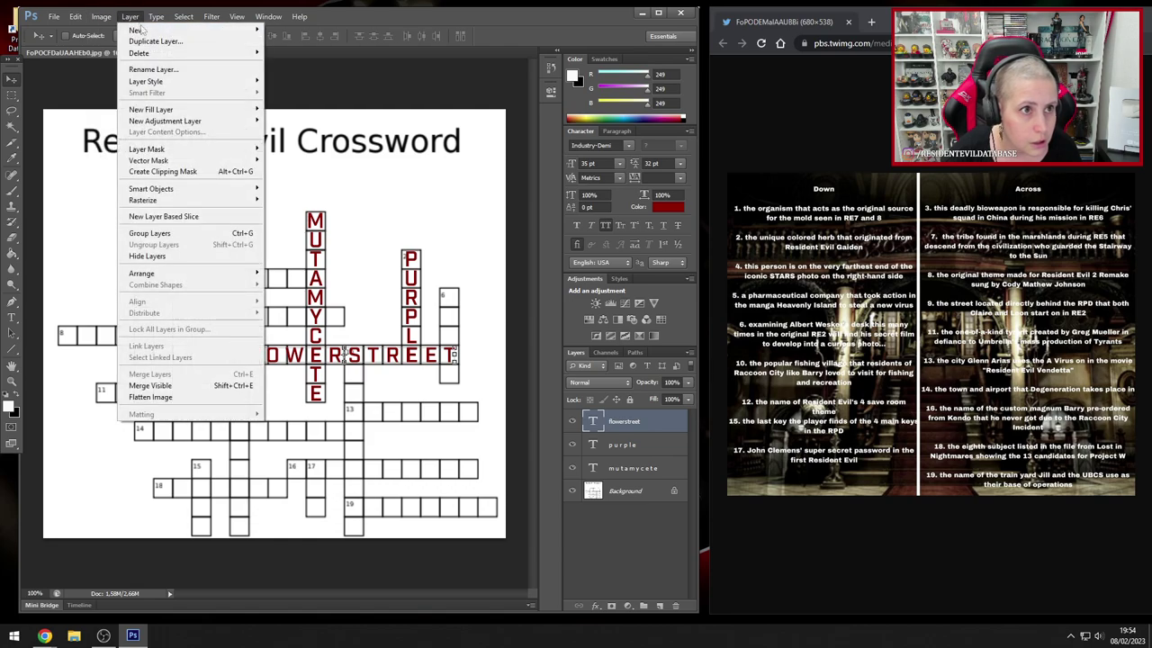
click(148, 41)
key(Return)
drag(396, 486, 303, 442)
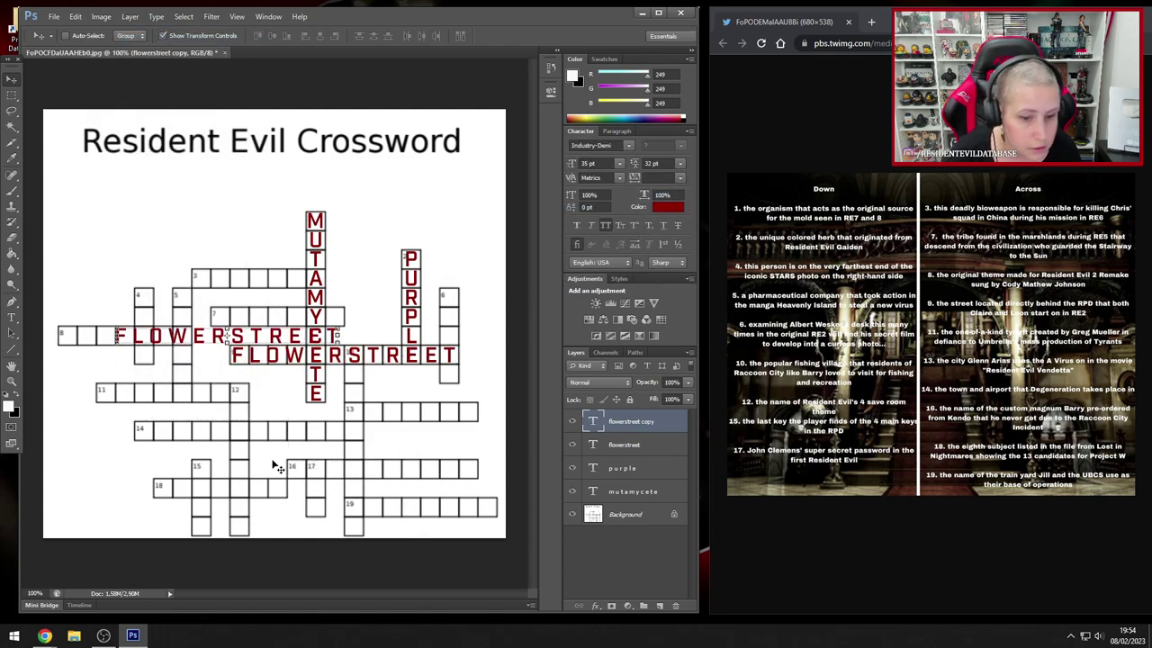
key(Delete)
- Duplicate the PURPLE text layer and move the copy onto the 4 Down column, starting at square 4
right_click(408, 262)
click(427, 270)
click(130, 16)
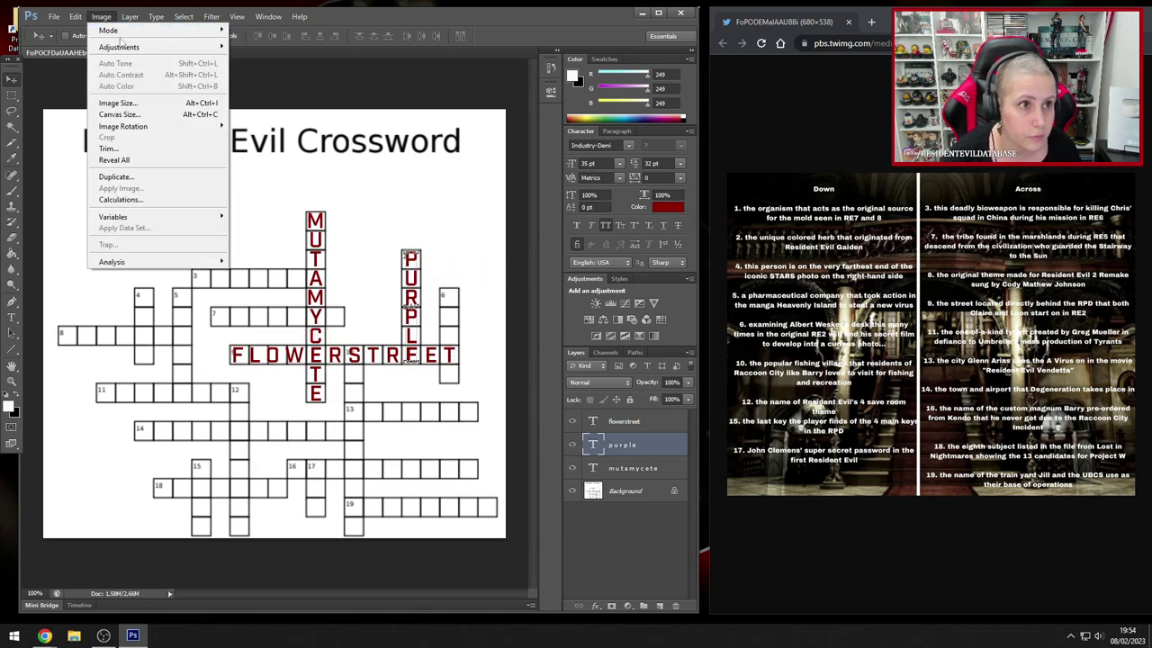
click(132, 40)
key(Return)
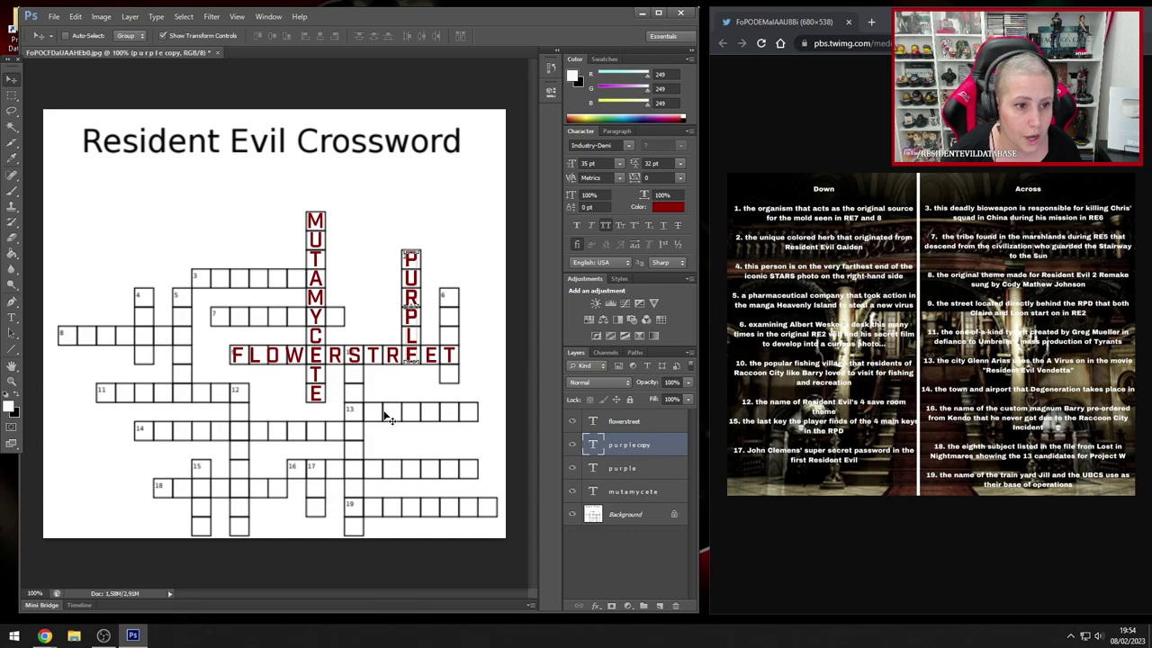
drag(442, 435, 178, 470)
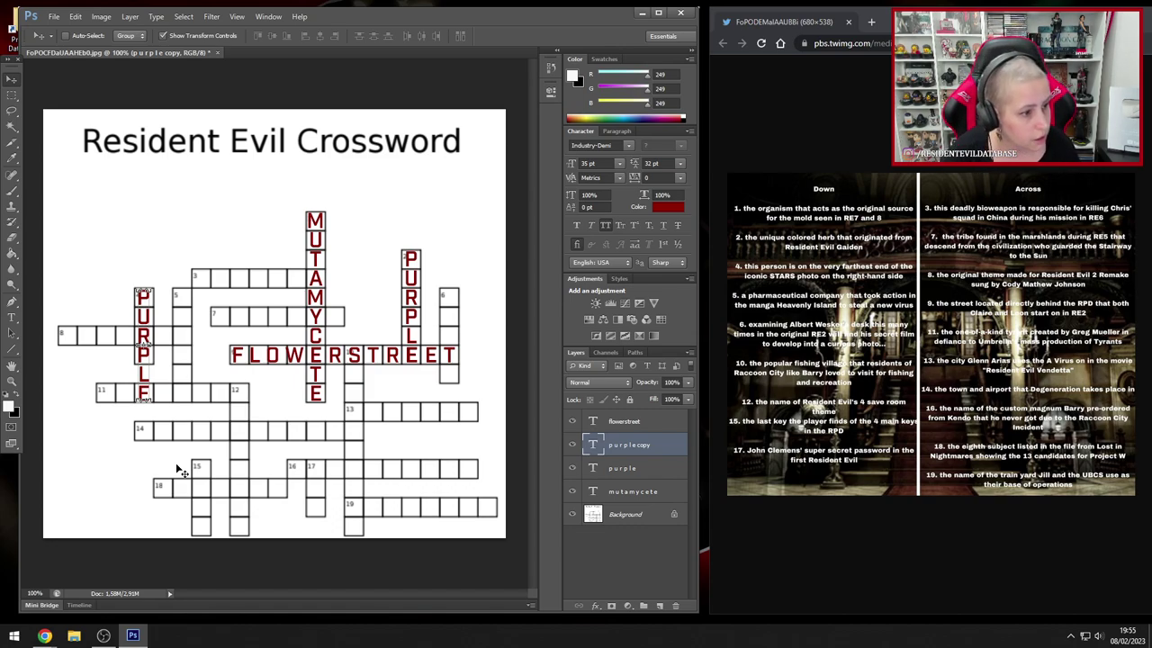
- Replace the copied text in the 4 Down column with BRAD, one letter per line, and commit it
click(11, 320)
click(141, 301)
key(ctrl+a)
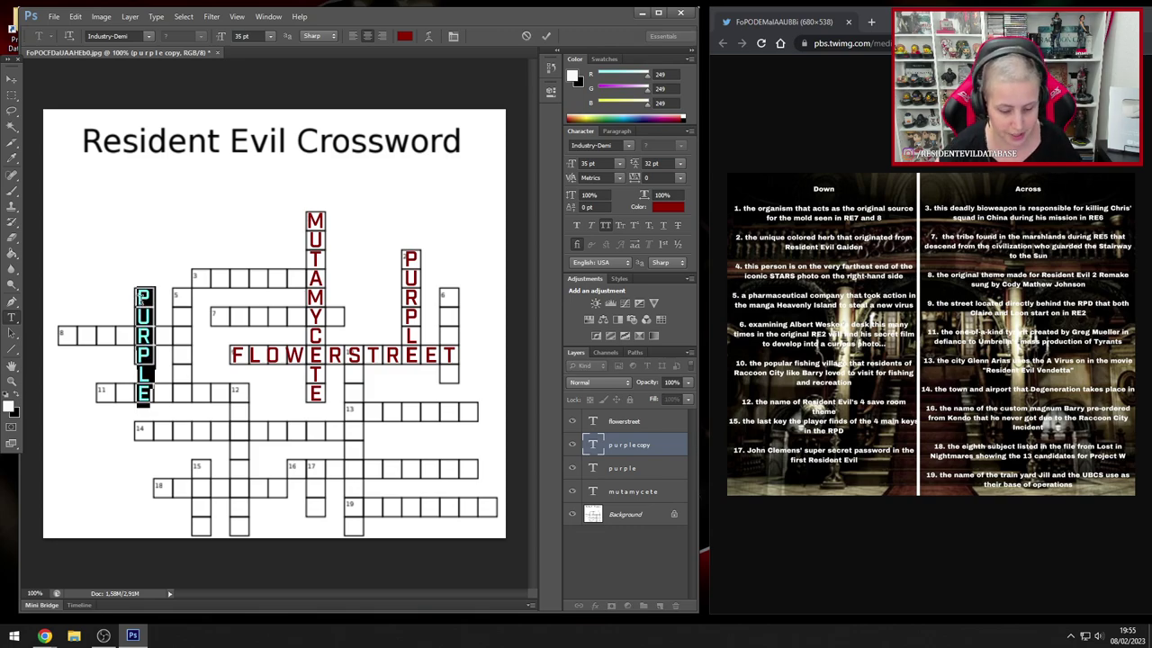
text(b)
key(Return)
text(r)
key(Return)
text(a)
key(Return)
text(d)
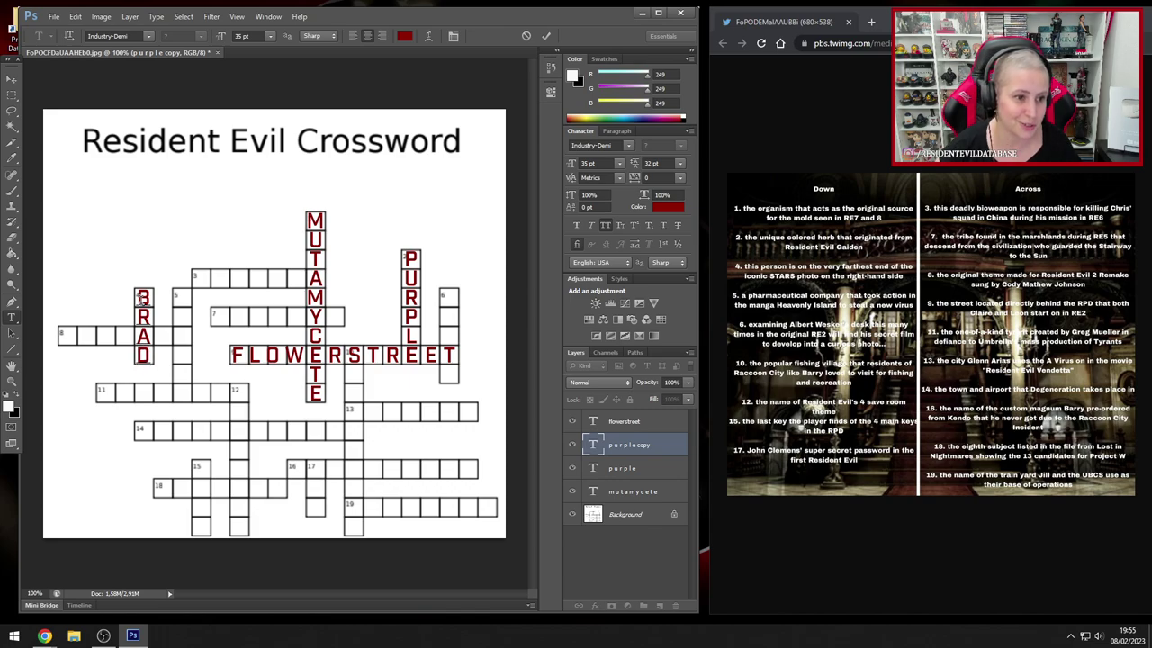
click(12, 79)
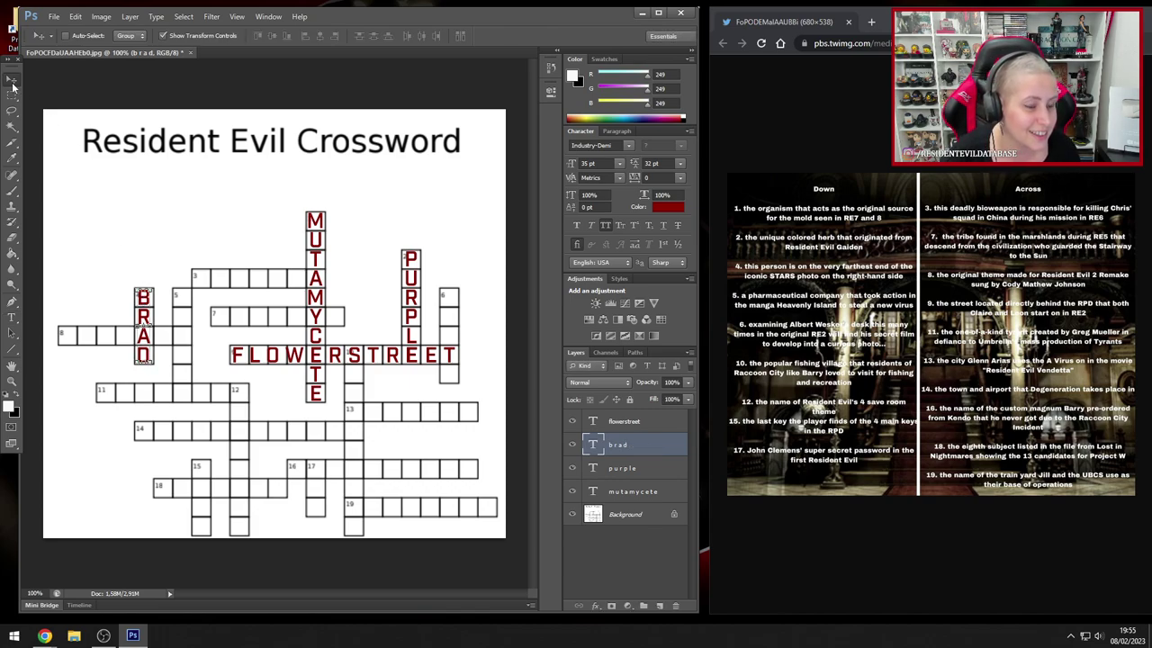
click(9, 98)
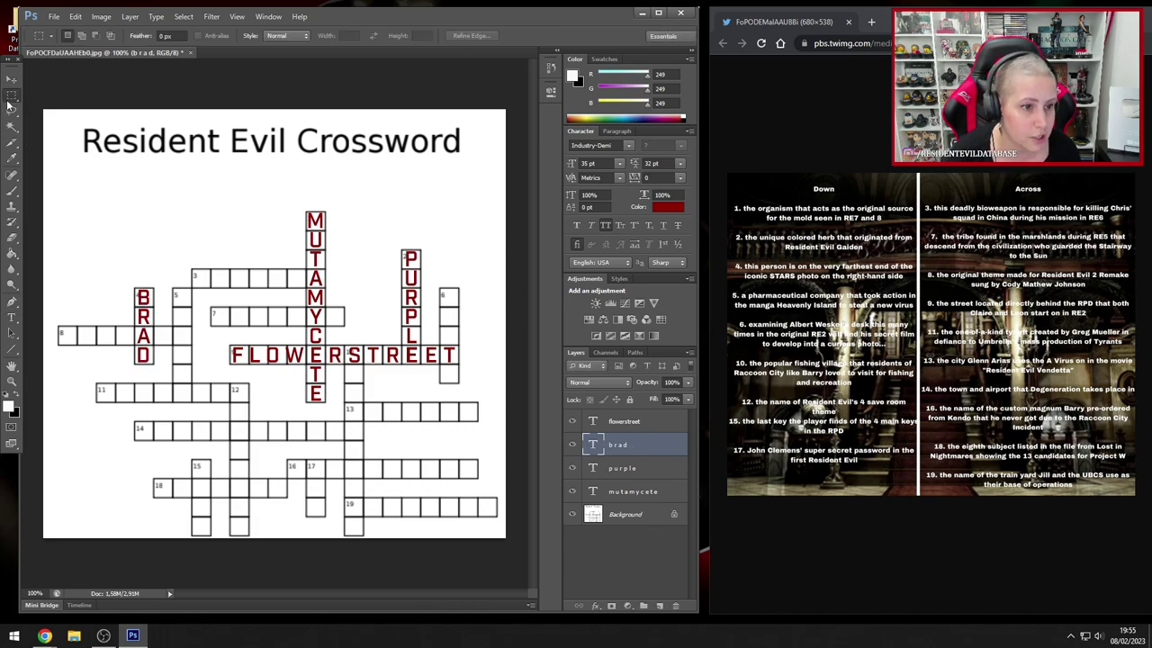
click(10, 81)
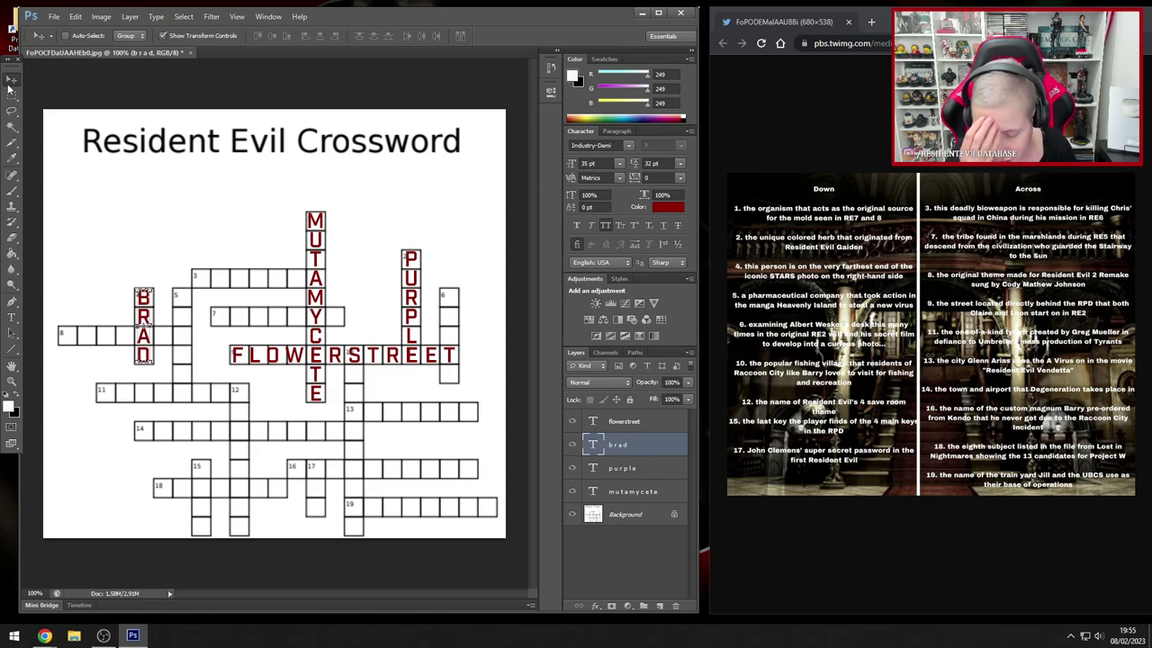
- Duplicate the BRAD text layer, keeping the suggested copy name
click(102, 17)
click(102, 17)
click(129, 16)
click(138, 38)
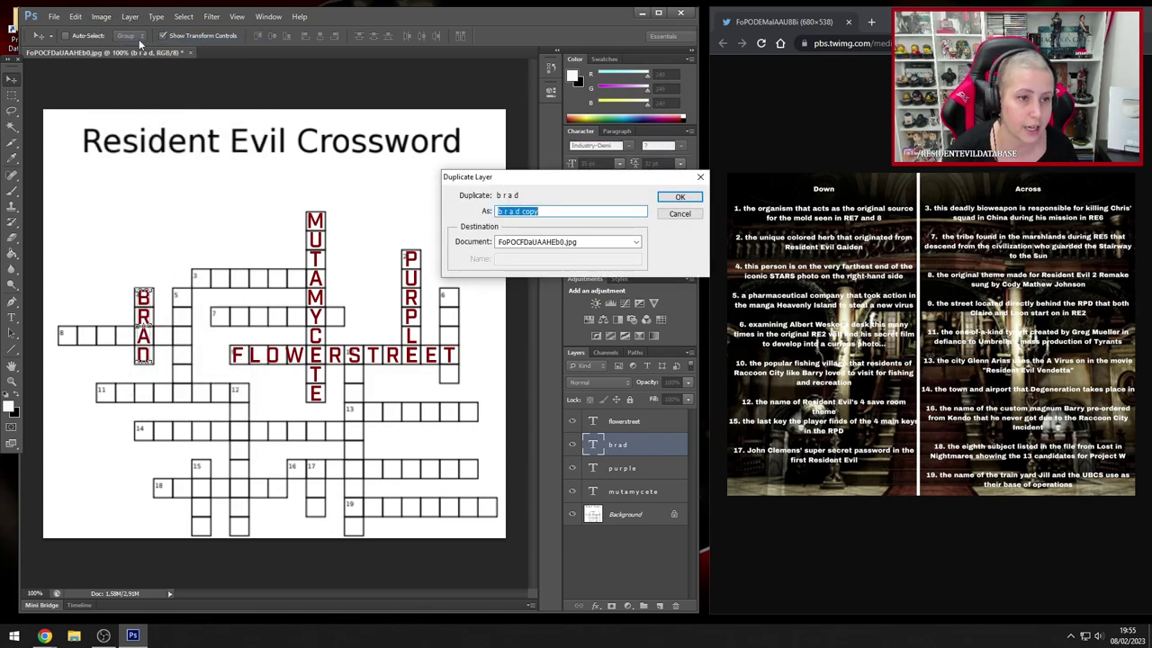
key(Return)
key(ctrl+t)
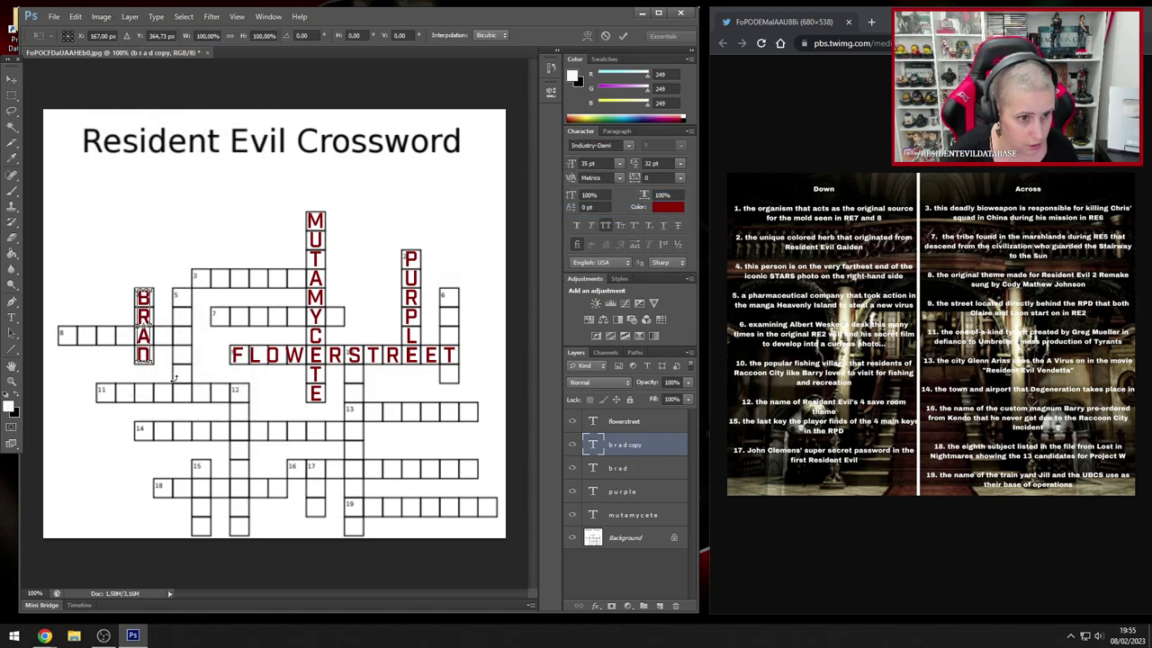
click(14, 101)
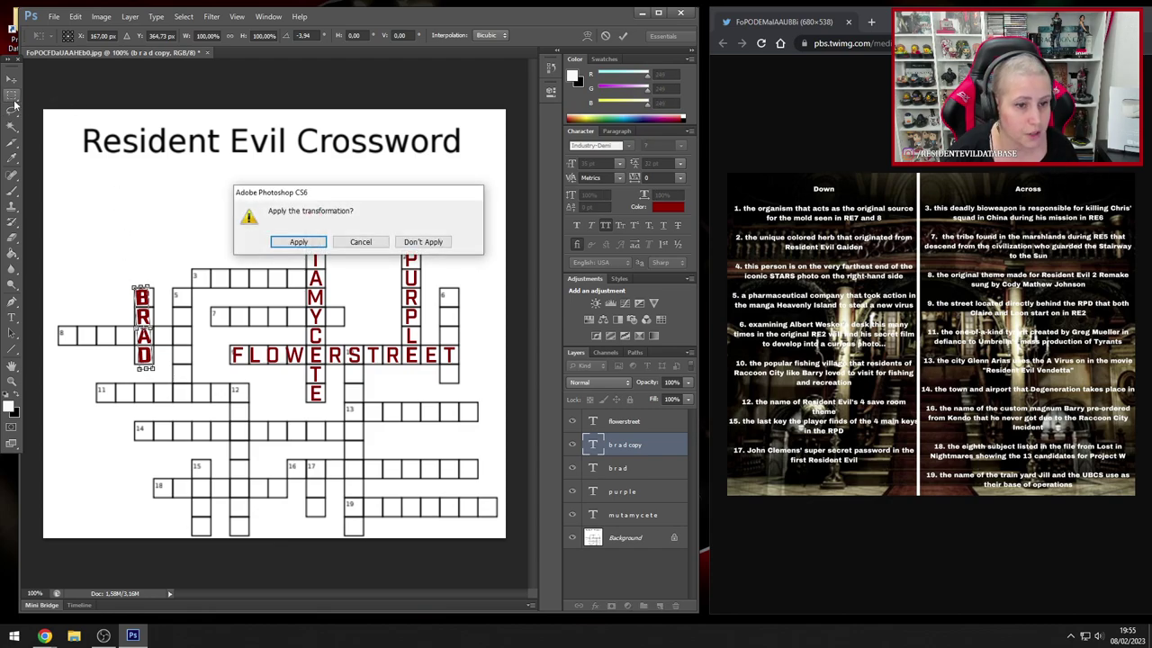
key(Tab)
key(Return)
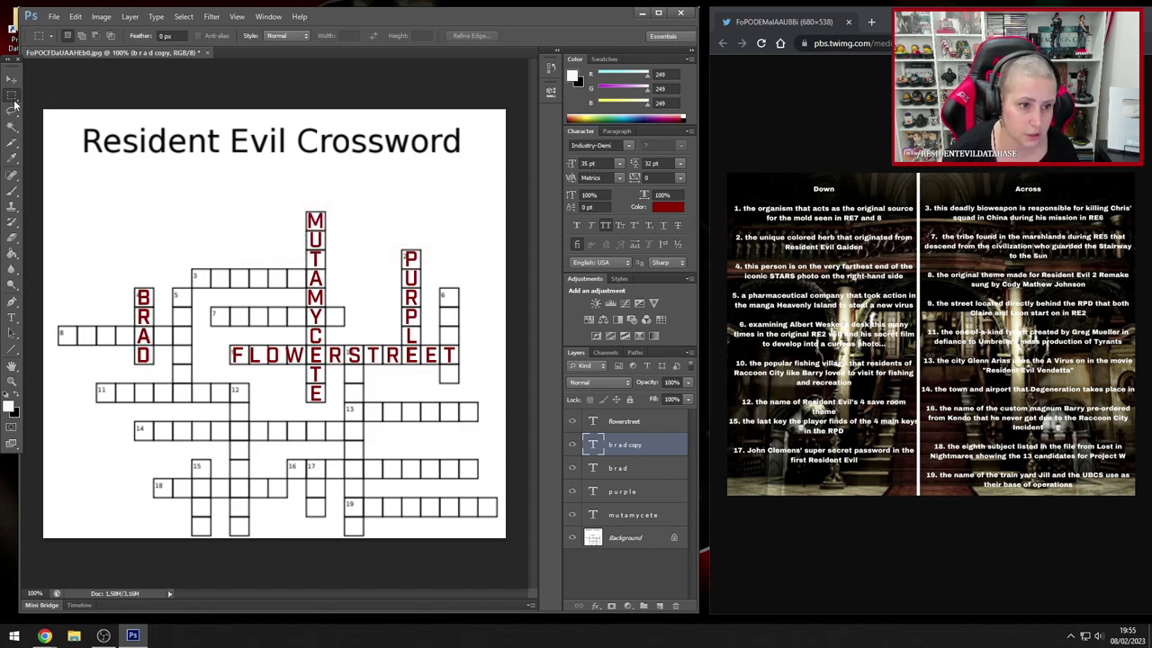
- Move the copied BRAD text onto the 5 Down column and replace it with SHENYA, one letter per line, then commit it
click(12, 80)
drag(134, 231, 175, 236)
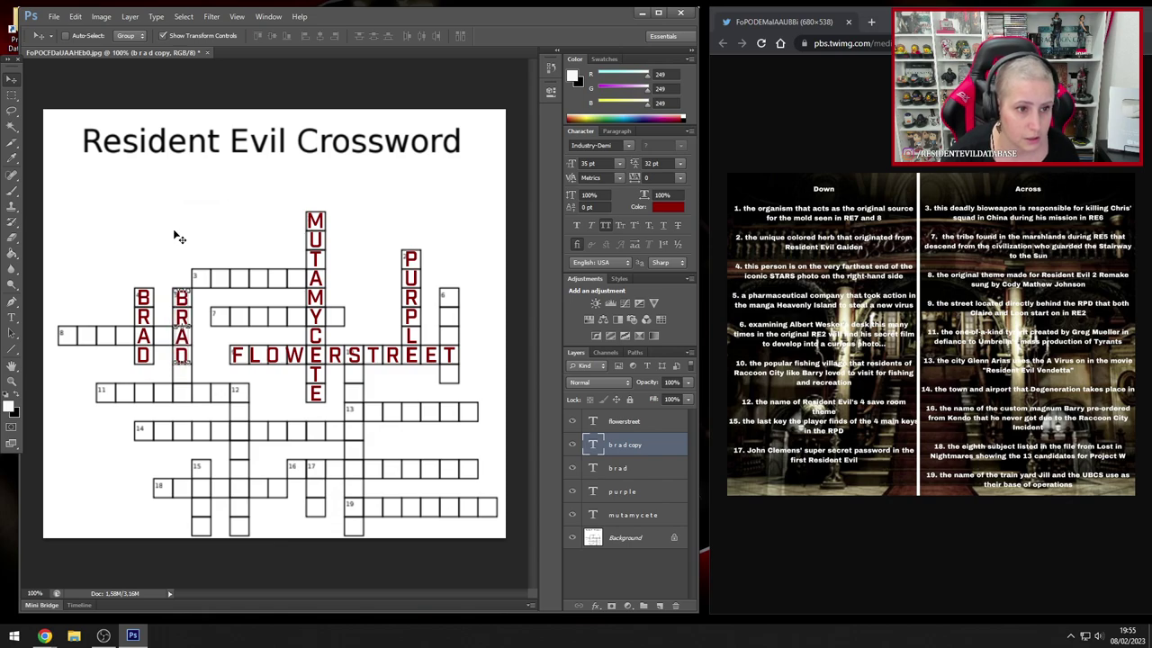
click(12, 317)
click(180, 297)
key(ctrl+a)
text(S)
key(Return)
text(H)
key(Return)
text(ER)
key(BackSpace)
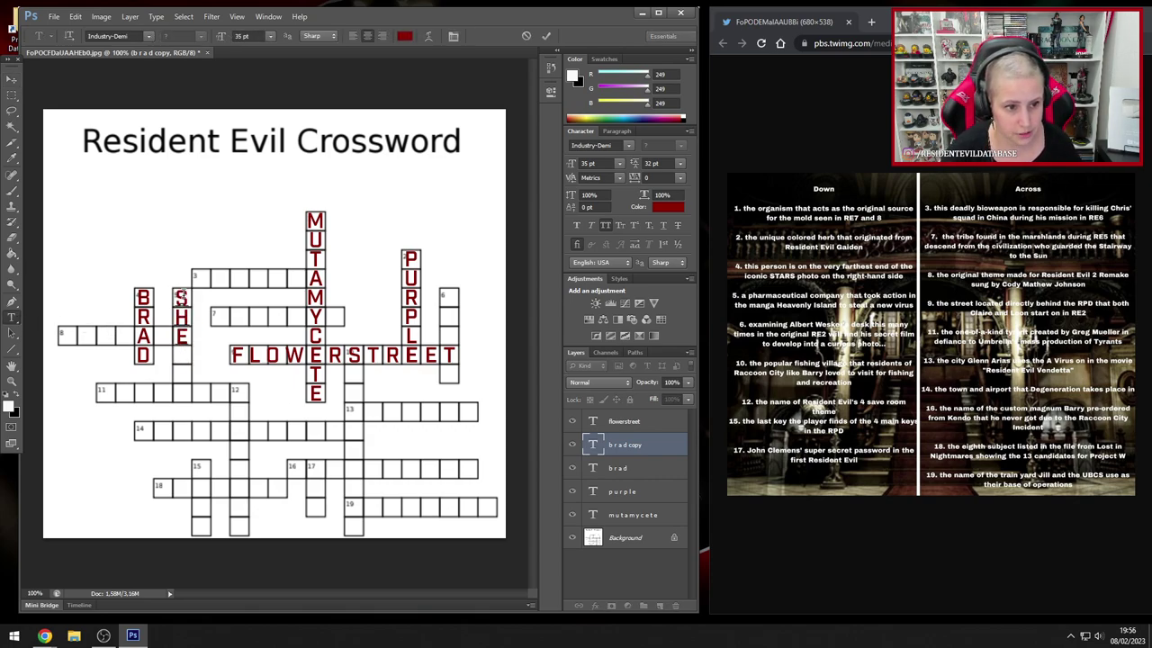
key(Return)
text(N)
key(Return)
text(YA)
key(BackSpace)
key(Return)
text(A)
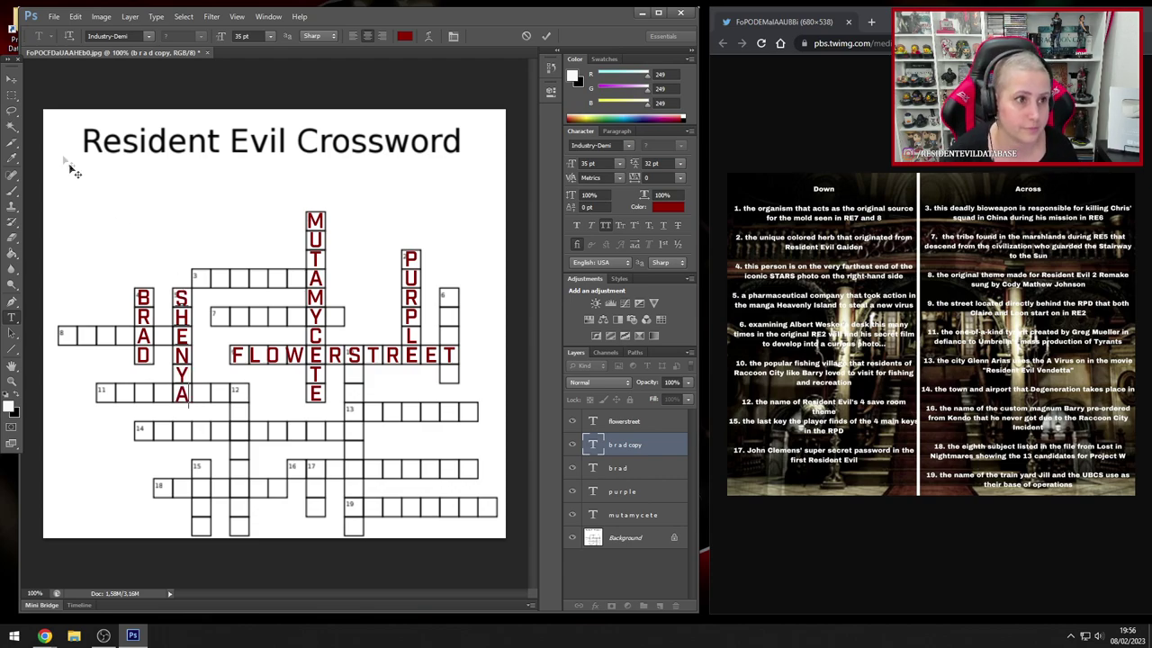
click(12, 94)
click(13, 81)
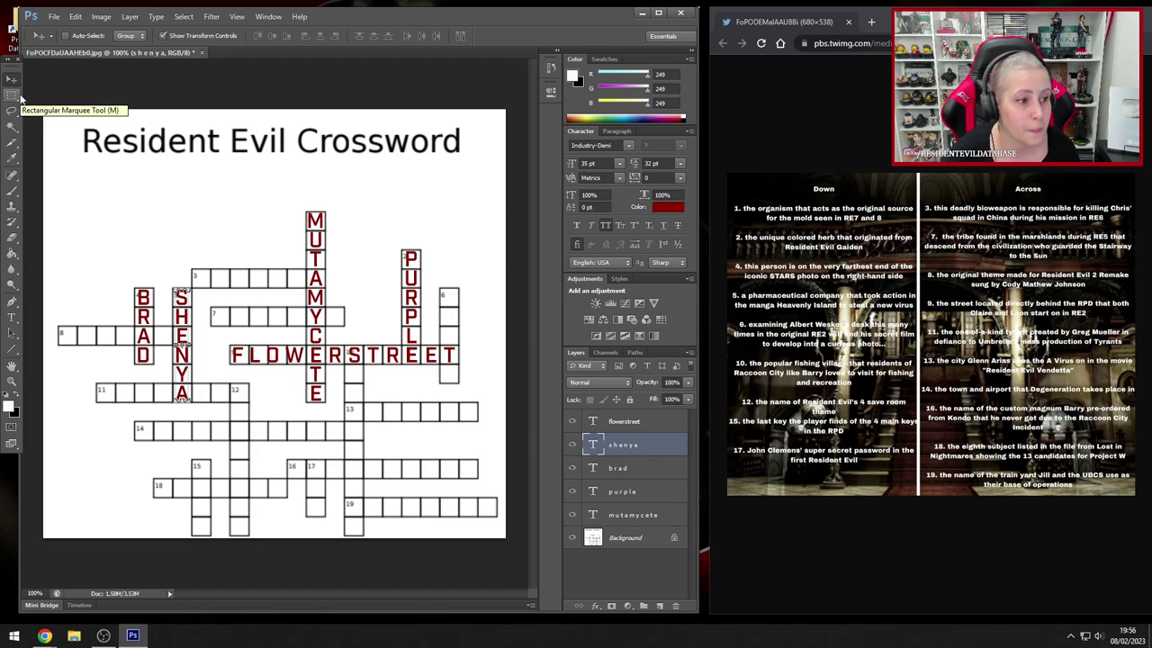
click(20, 96)
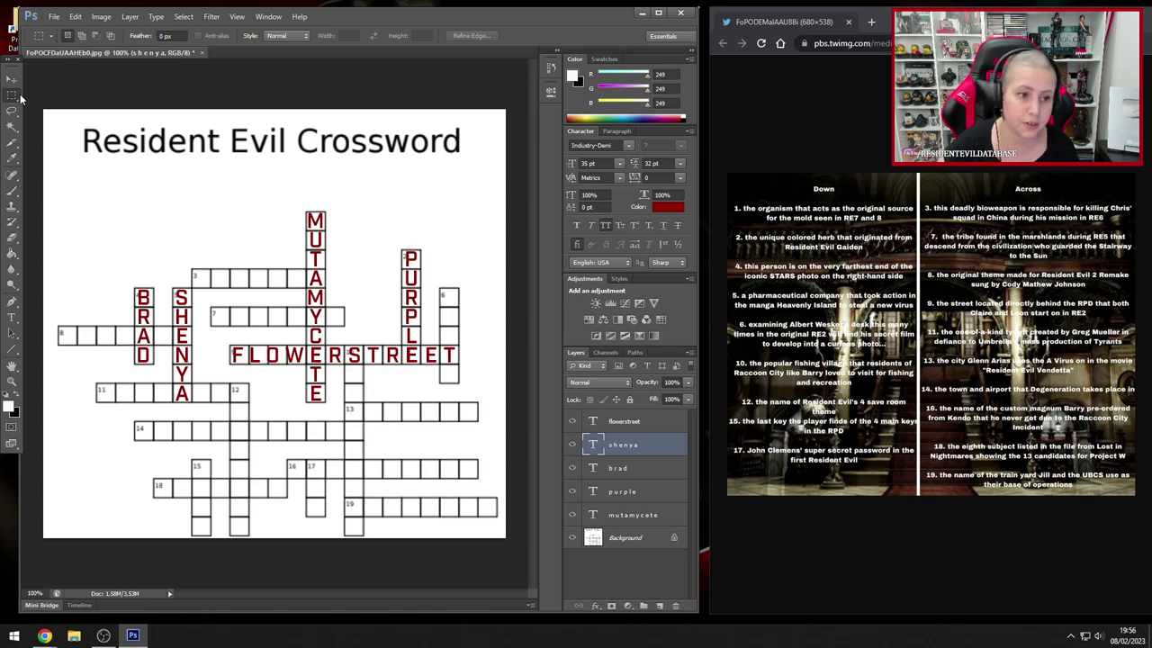
- Duplicate the SHENYA text layer and move the copy onto the 6 Down column, starting at square 6
click(11, 80)
click(101, 16)
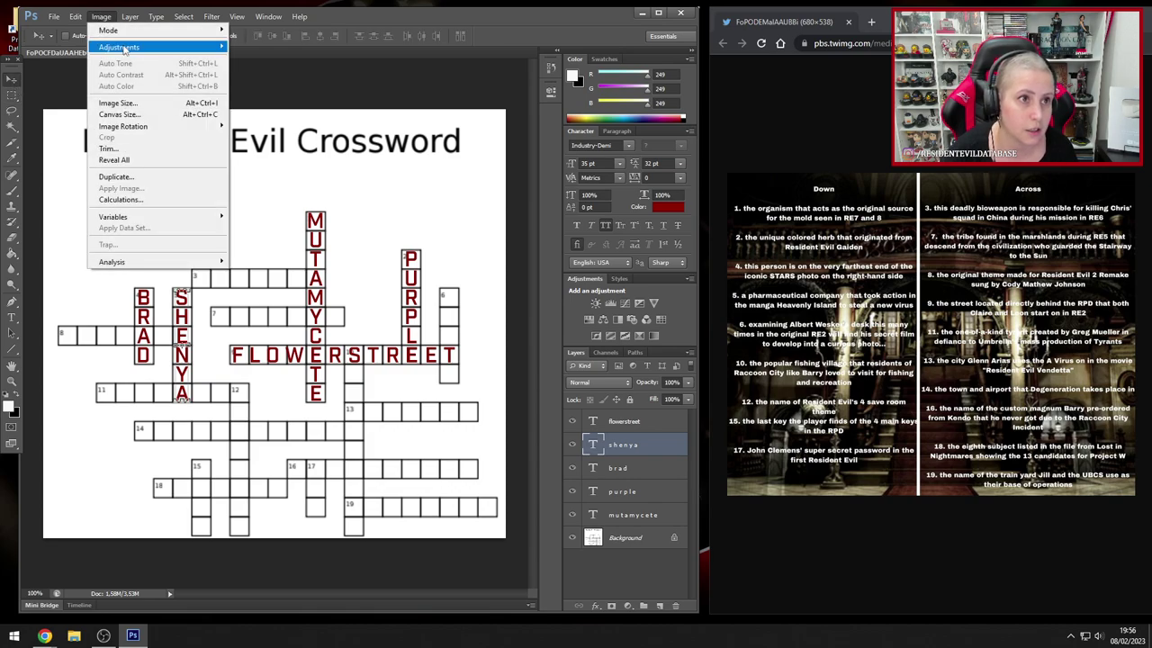
mouse_move(126, 20)
click(141, 39)
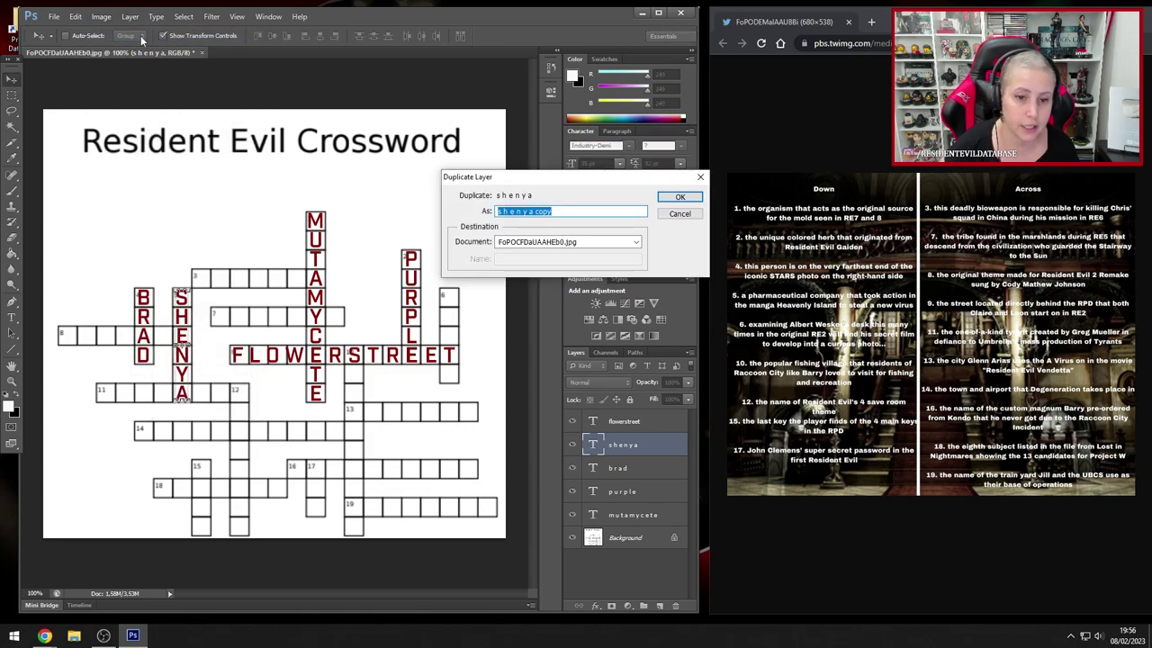
key(Return)
drag(132, 486, 401, 484)
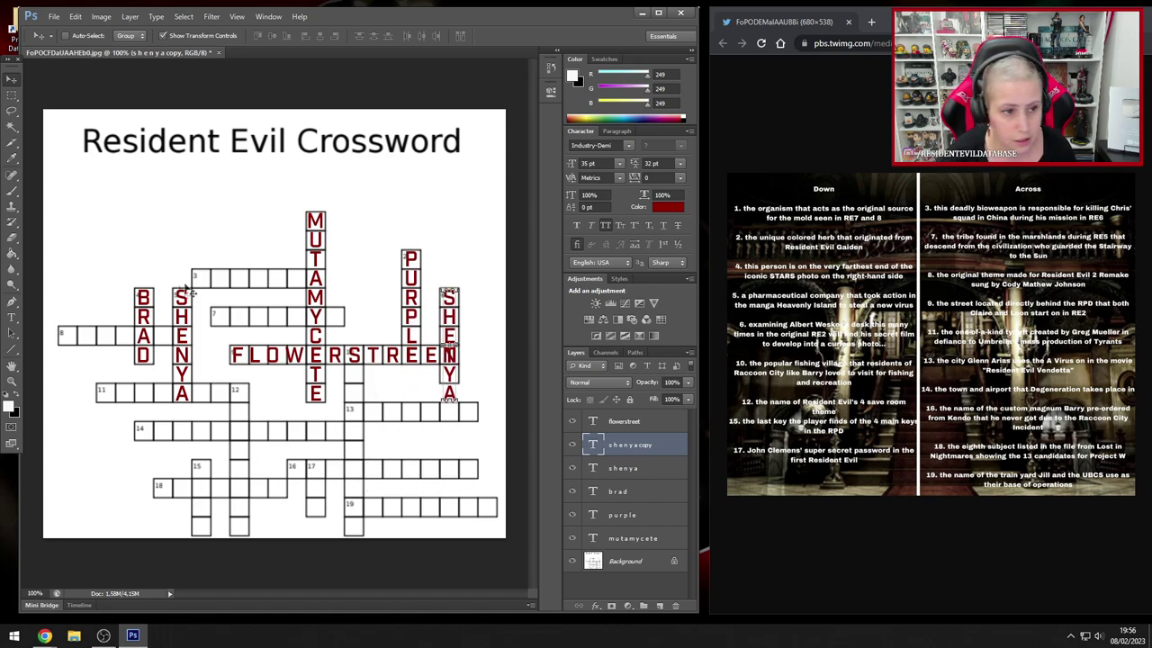
- Replace the copied text in the 6 Down column with FIFTY, one letter per line, and commit it
click(12, 317)
click(444, 295)
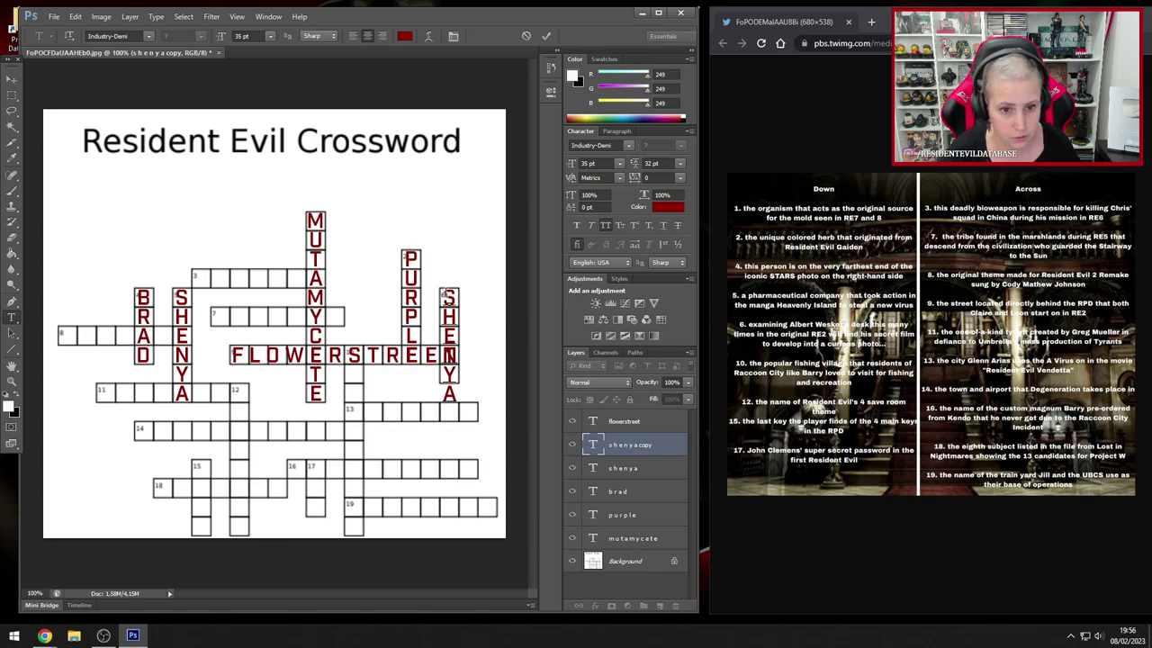
drag(445, 295, 459, 385)
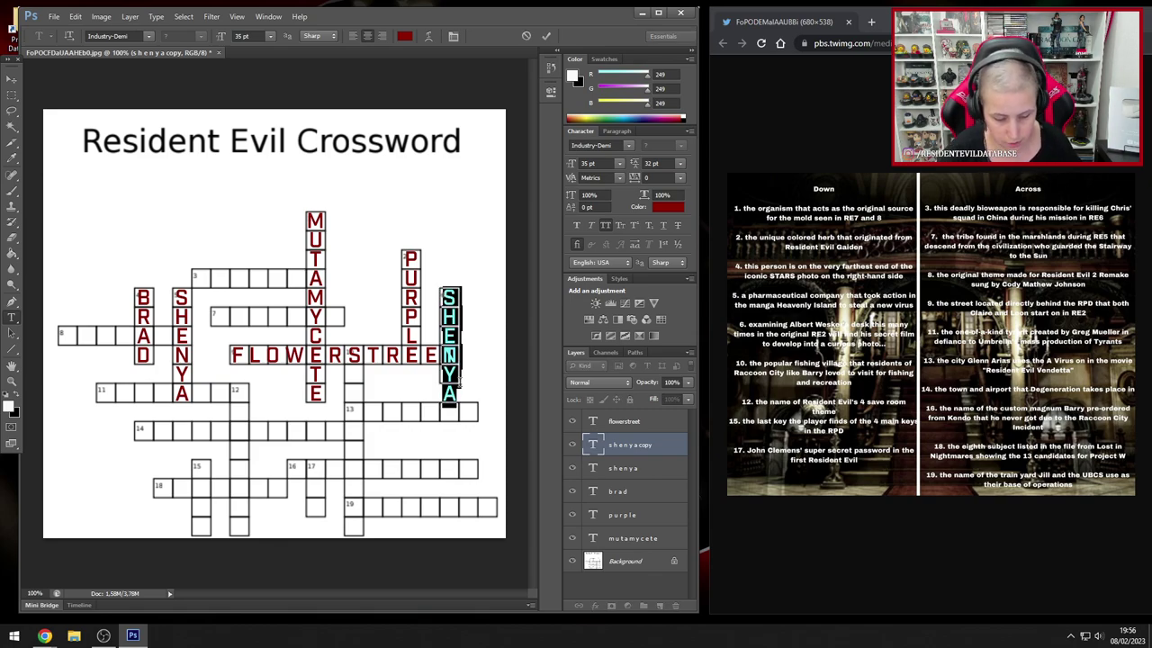
text(FIFTY)
key(BackSpace)
key(BackSpace)
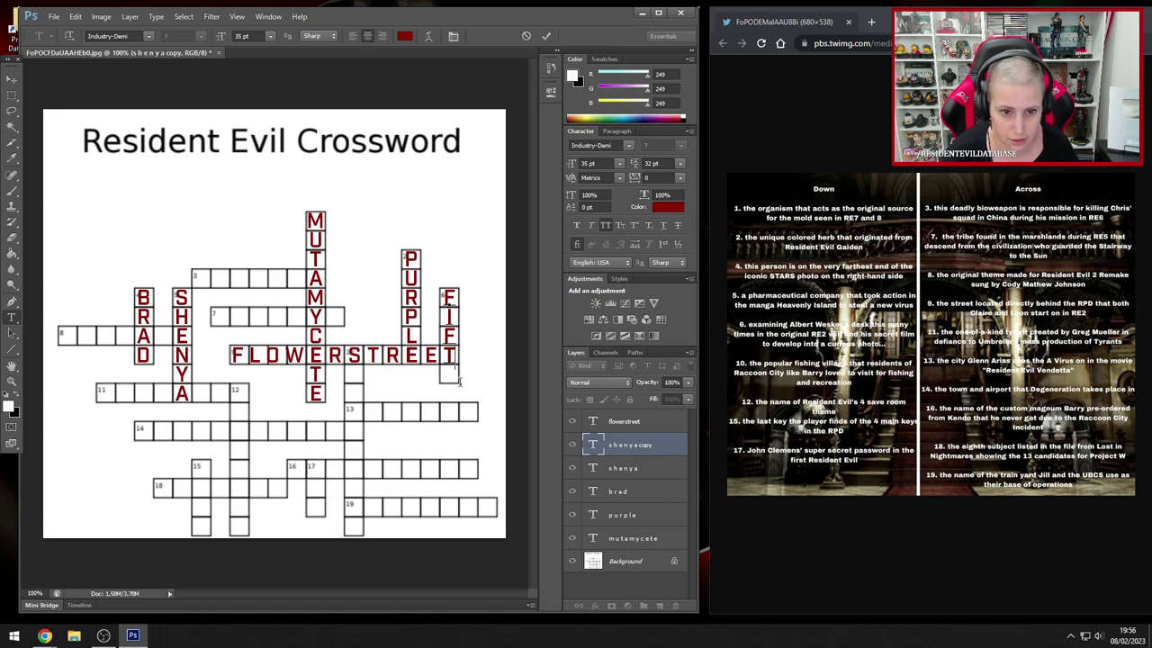
text(Y)
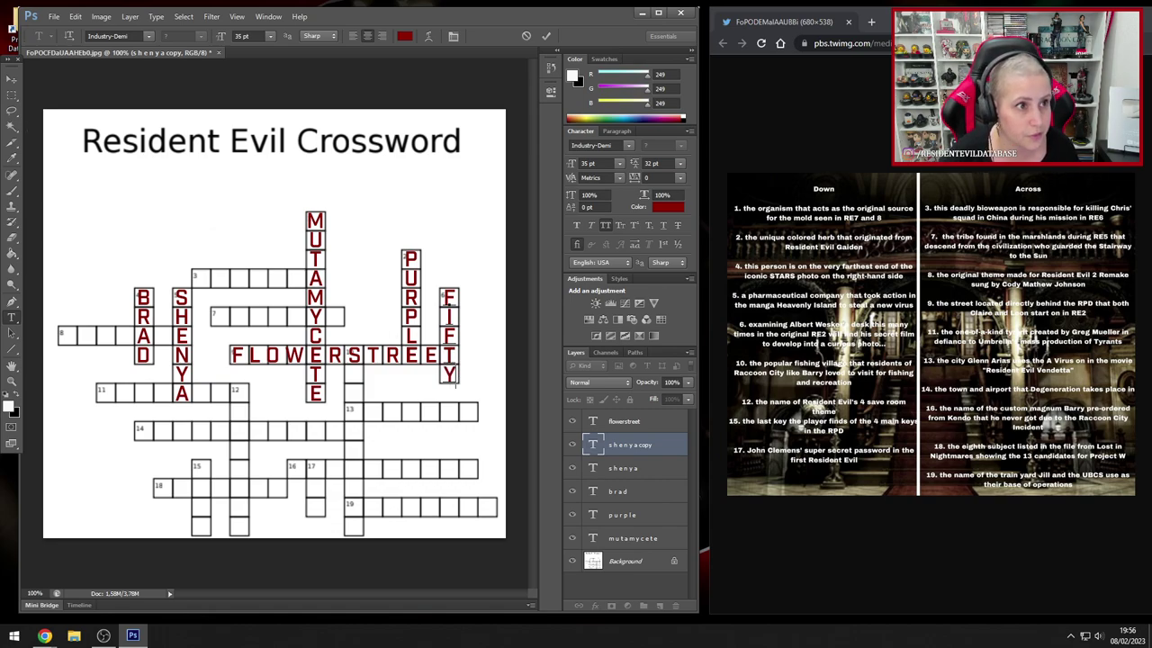
click(14, 79)
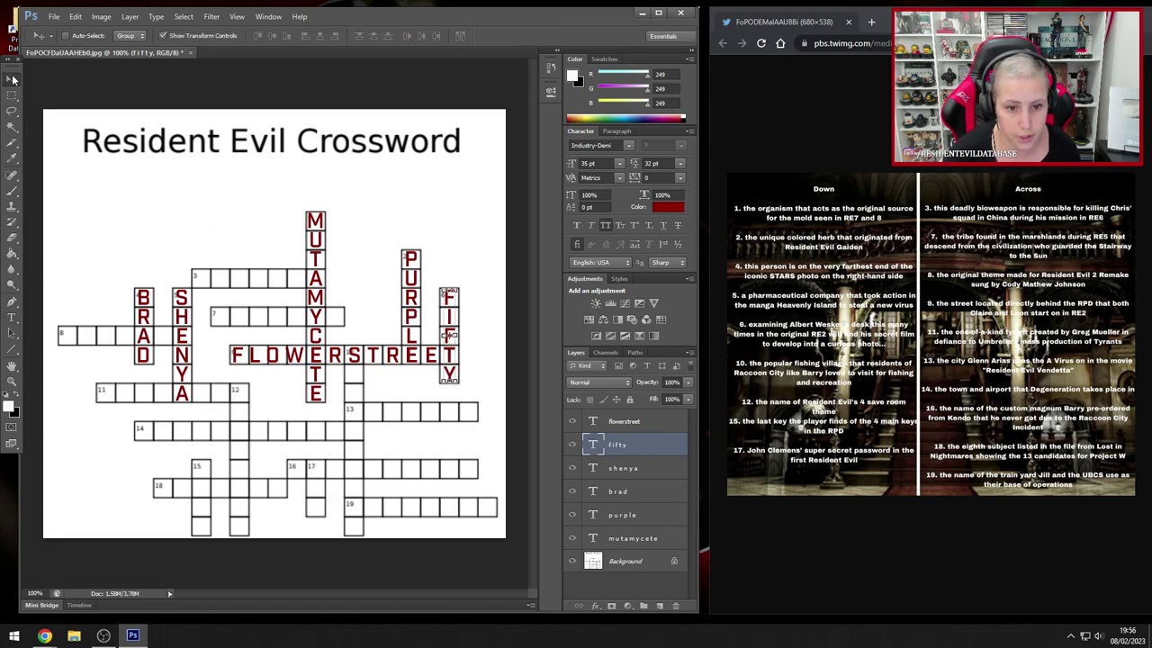
click(14, 95)
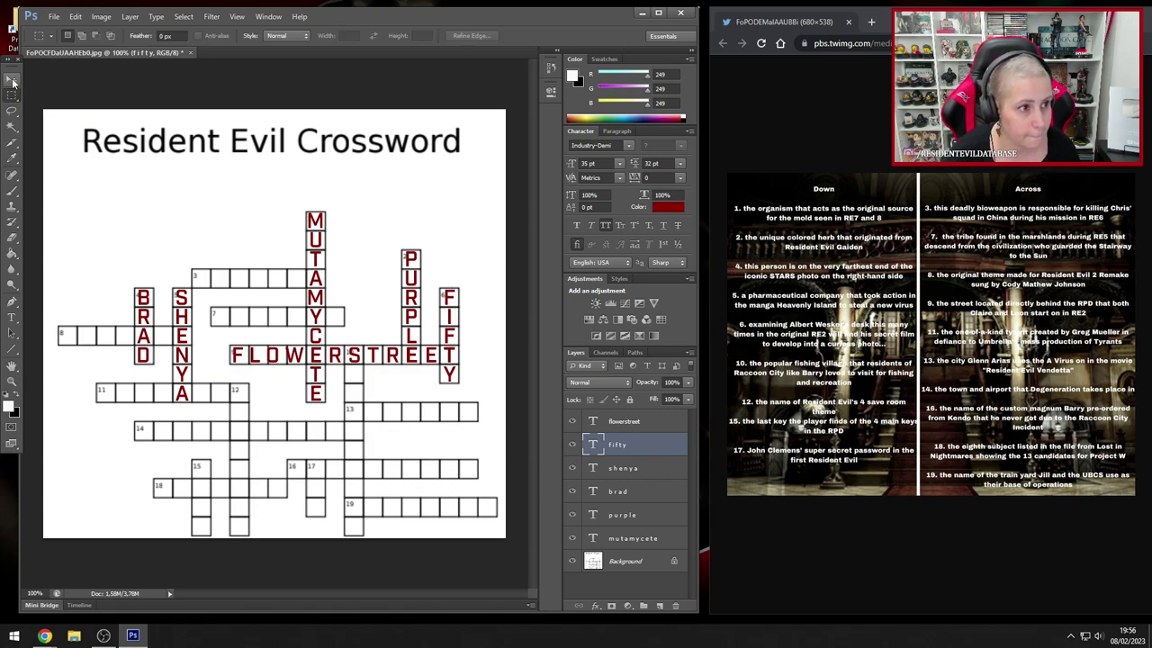
- Duplicate the FIFTY text layer and move the copy onto the 10 Down column, starting at the second S-square column of FLOWERSTREET
click(13, 81)
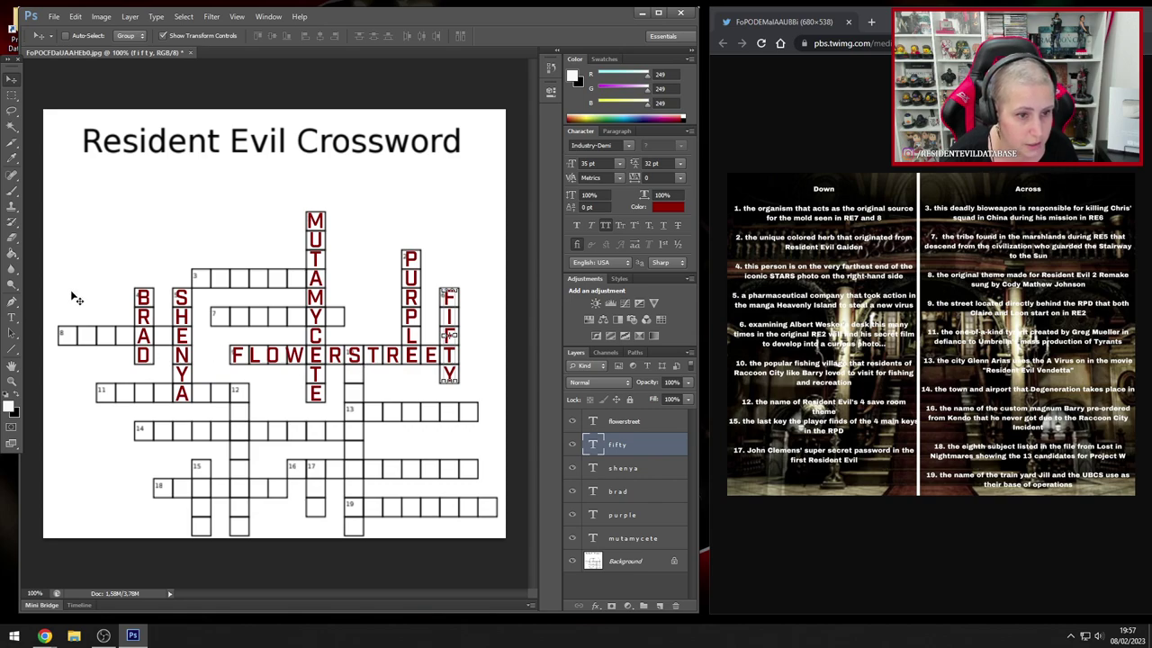
click(136, 16)
click(145, 41)
key(Return)
drag(456, 452, 365, 523)
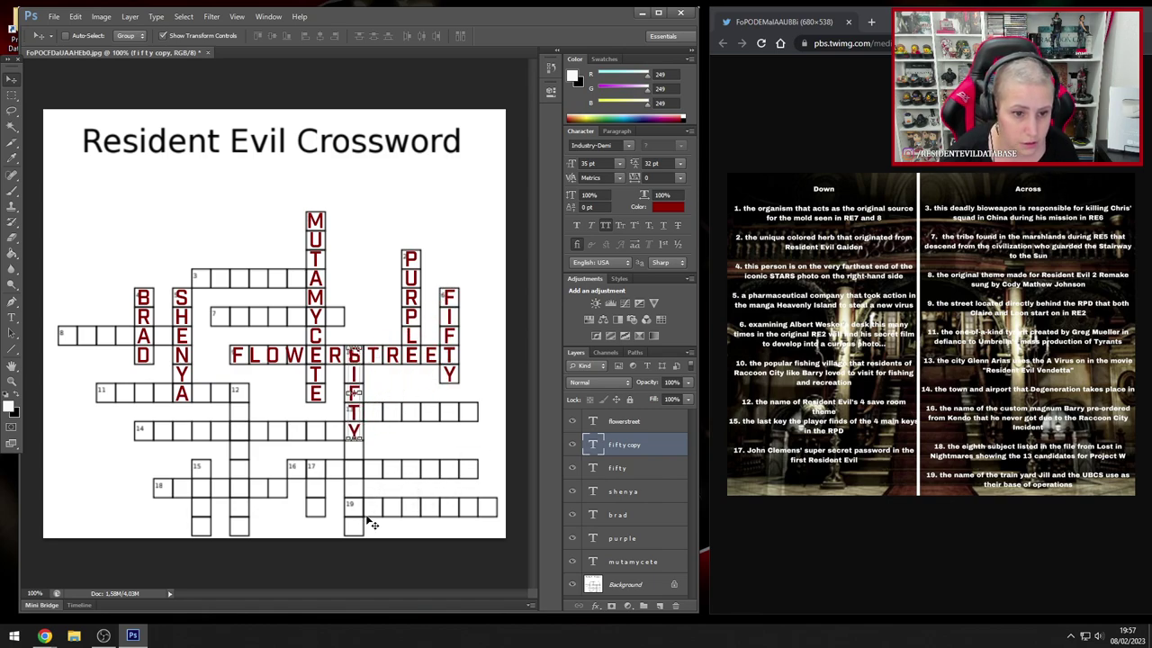
- Replace the copied text in the 10 Down column with STONEVILLE, one letter per line, and commit it
click(12, 317)
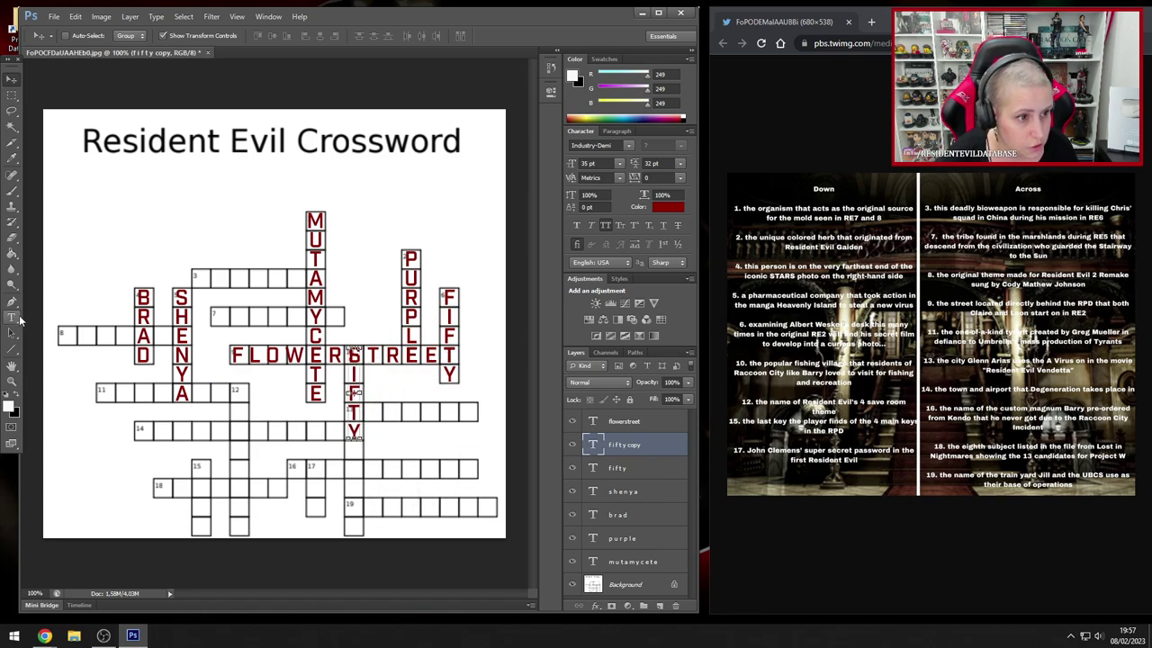
click(351, 373)
key(ctrl+a)
key(BackSpace)
text(S)
key(Return)
text(T)
key(Return)
text(O)
key(Return)
text(N)
key(Return)
text(E)
key(Return)
text(V)
key(Return)
text(I)
key(Return)
text(L)
key(Return)
text(L)
key(Return)
text(E)
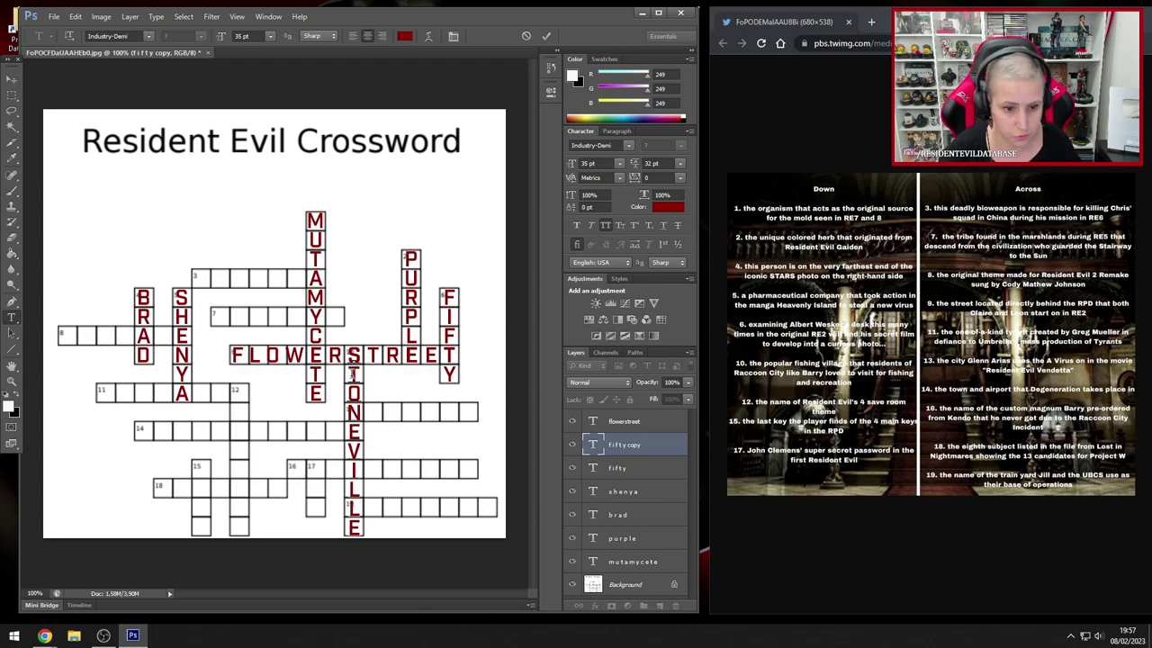
click(15, 86)
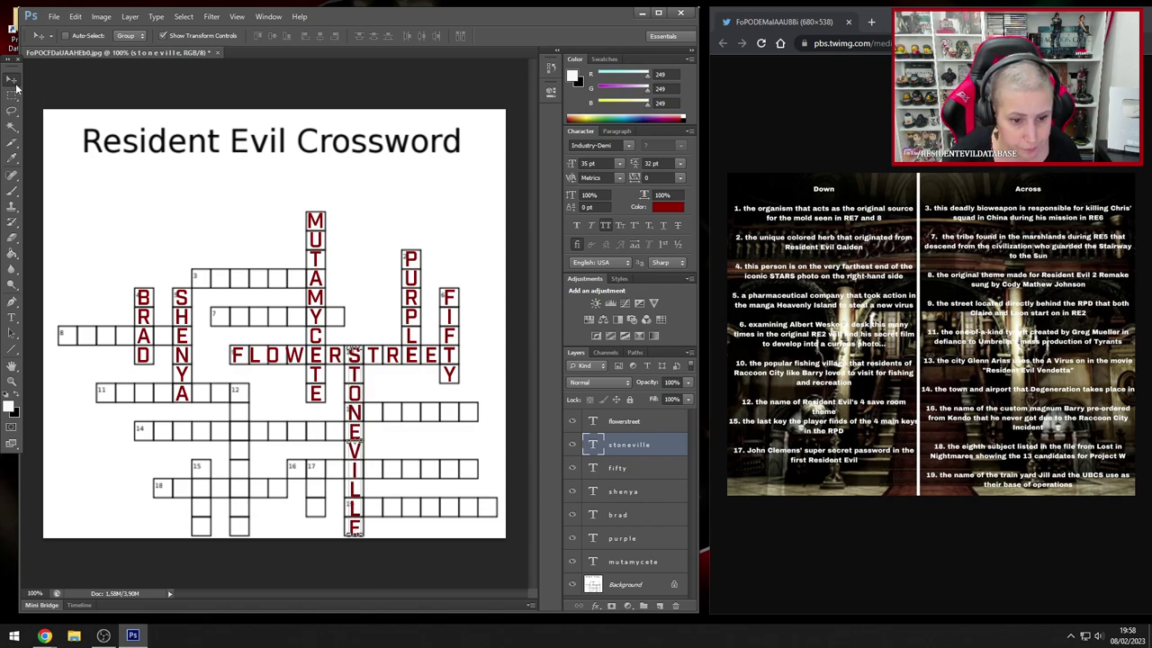
click(11, 98)
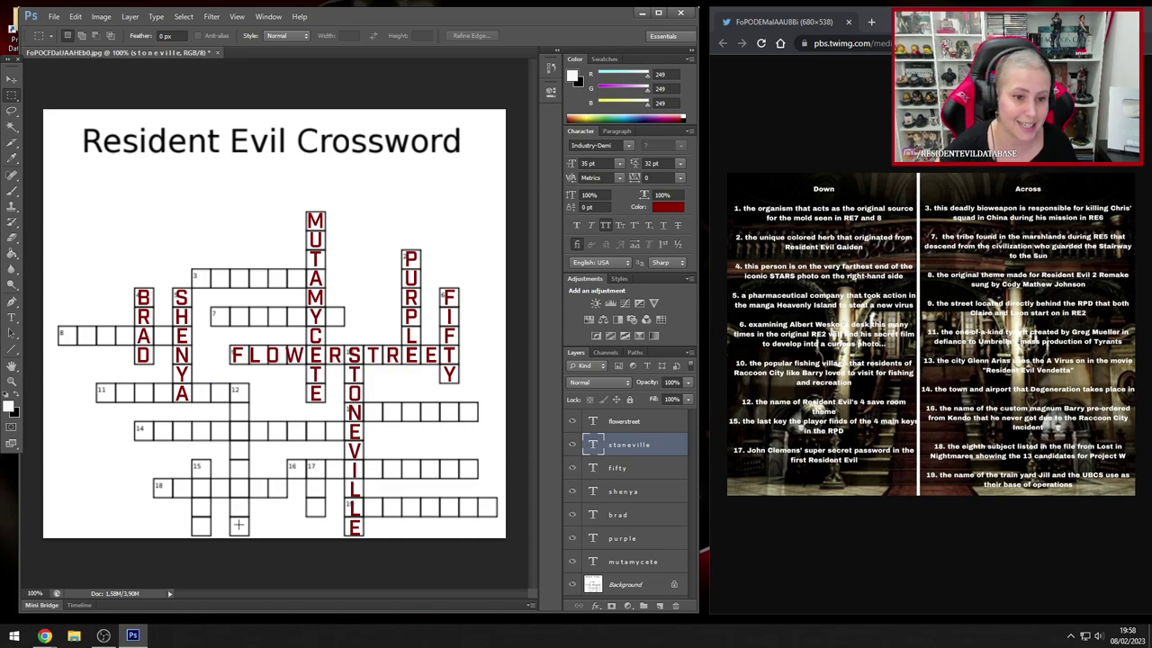
- Duplicate the STONEVILLE text layer and align the copy with the 12 Down column, starting at square 12
click(10, 81)
click(100, 16)
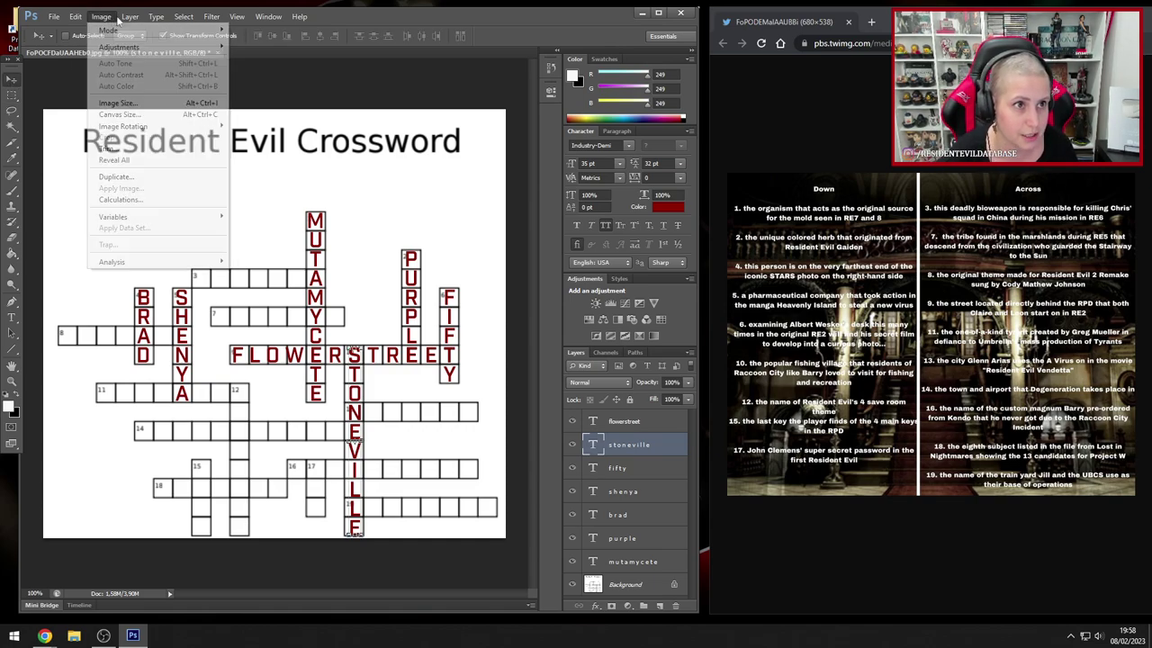
click(137, 42)
key(Return)
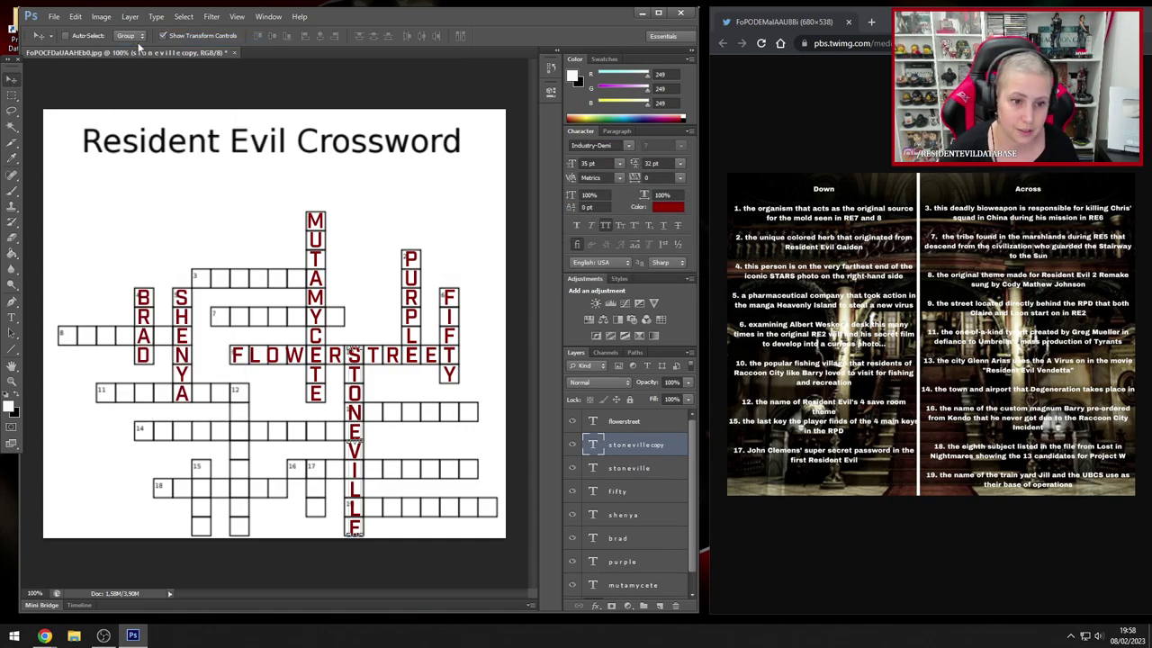
drag(412, 450, 299, 484)
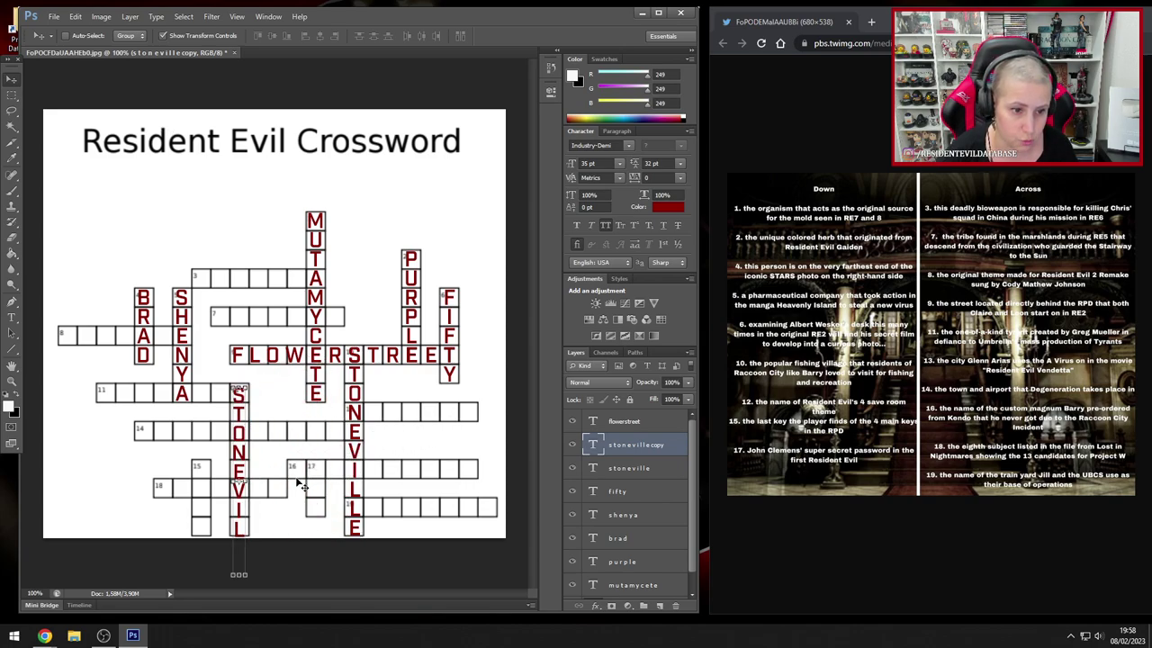
key(Right)
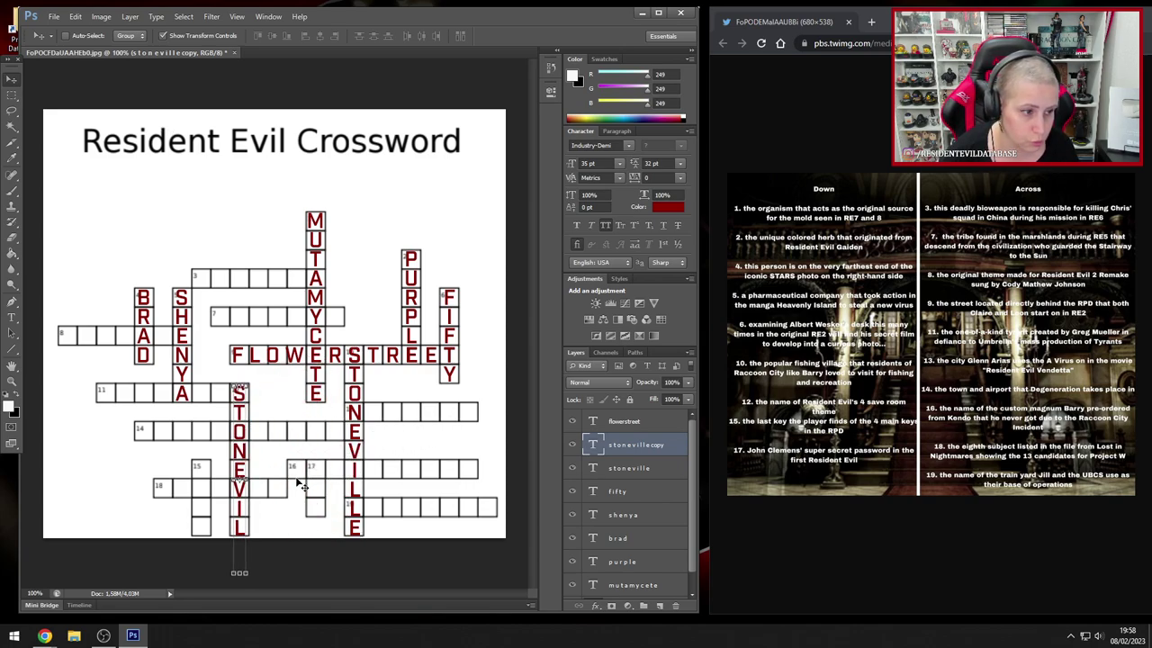
- Replace the copied text in the 12 Down column with SERENITY, one letter per line, and commit it
click(12, 318)
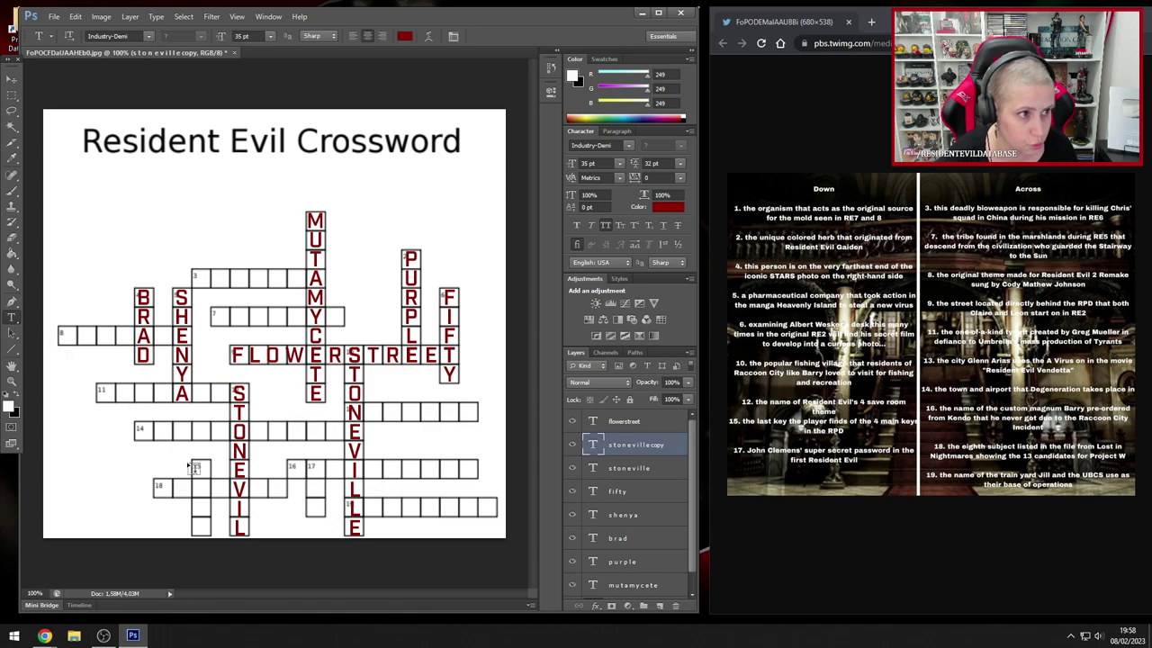
click(237, 463)
key(ctrl+a)
text(SERENITY)
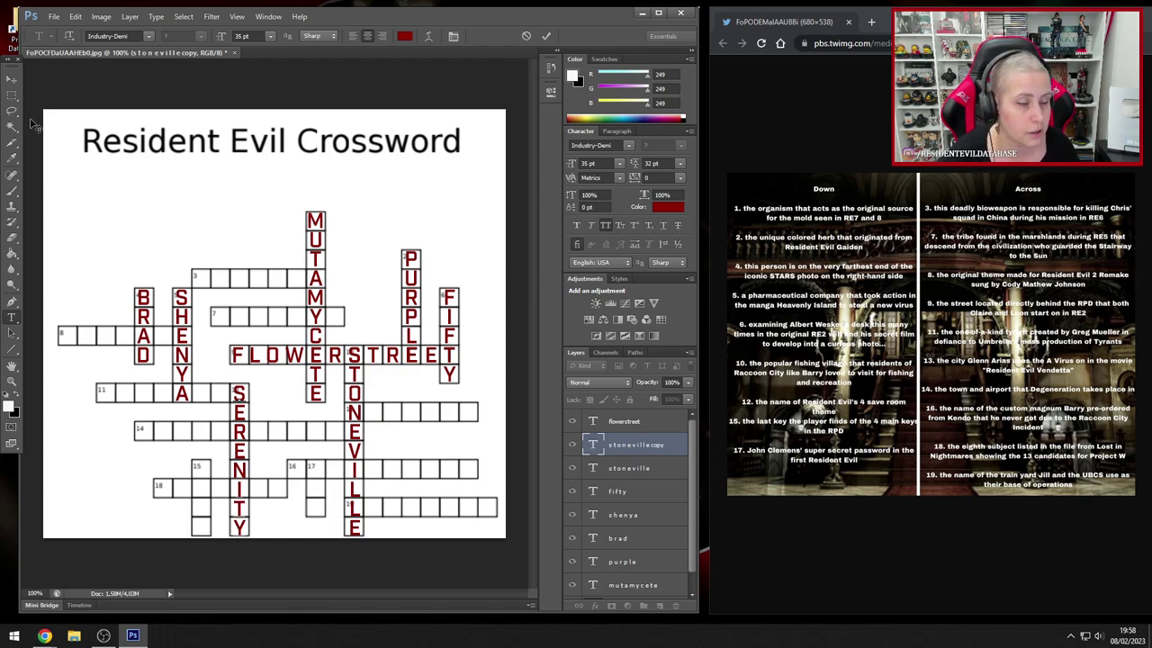
click(10, 80)
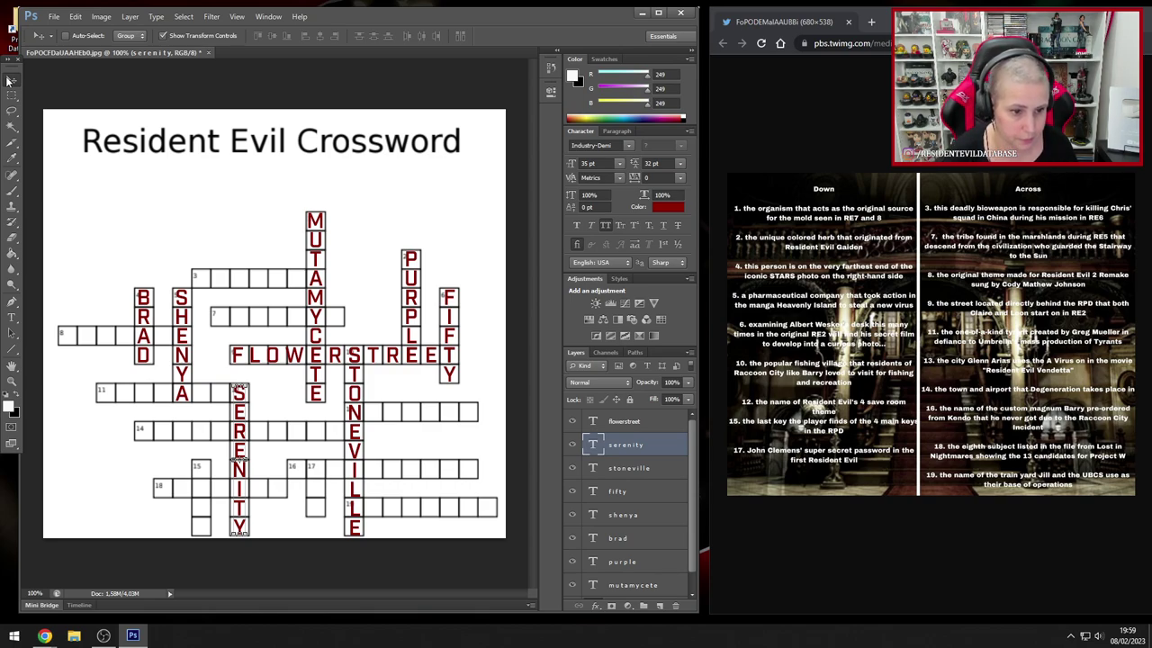
- Duplicate the SERENITY text layer and align the copy with the 15 Down column, starting at square 15
click(108, 20)
mouse_move(129, 16)
click(135, 37)
key(Return)
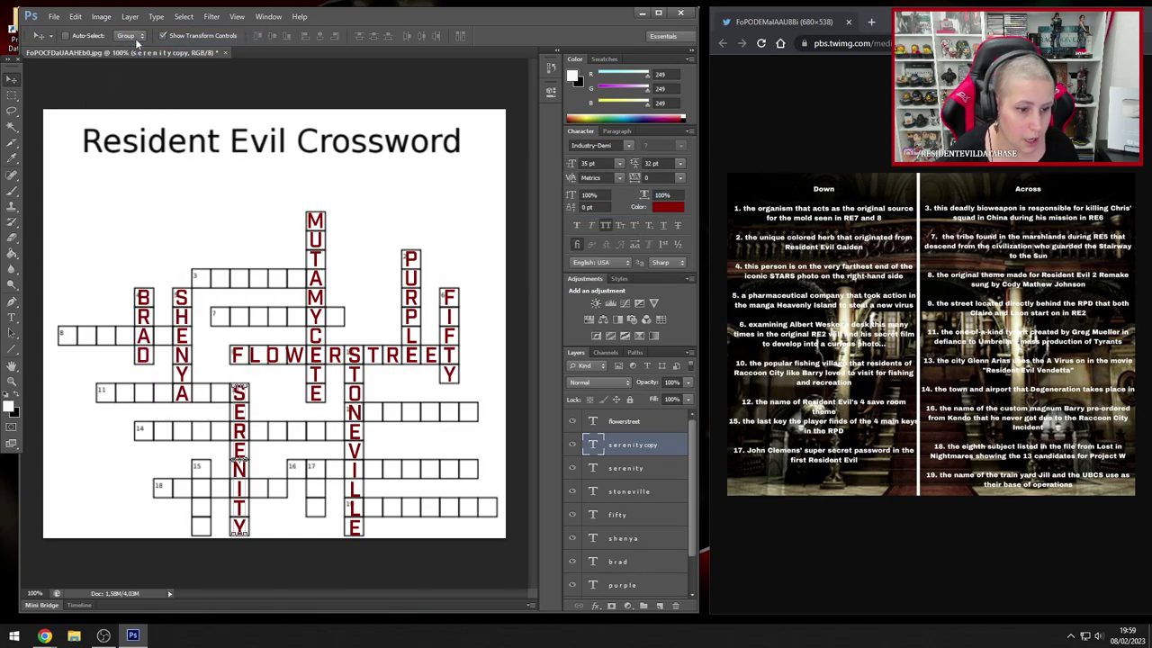
drag(282, 436, 248, 513)
key(Left)
key(Left)
key(Left)
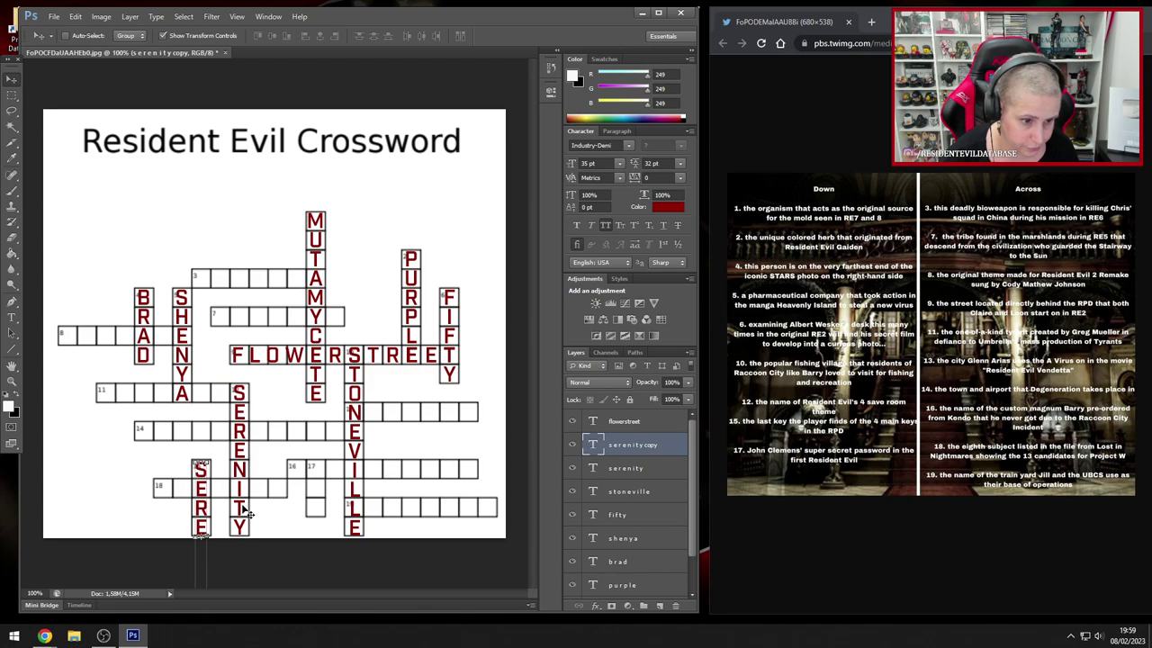
- Replace the copied text in the 15 Down column with CLUB, one letter per line, and commit it
click(12, 316)
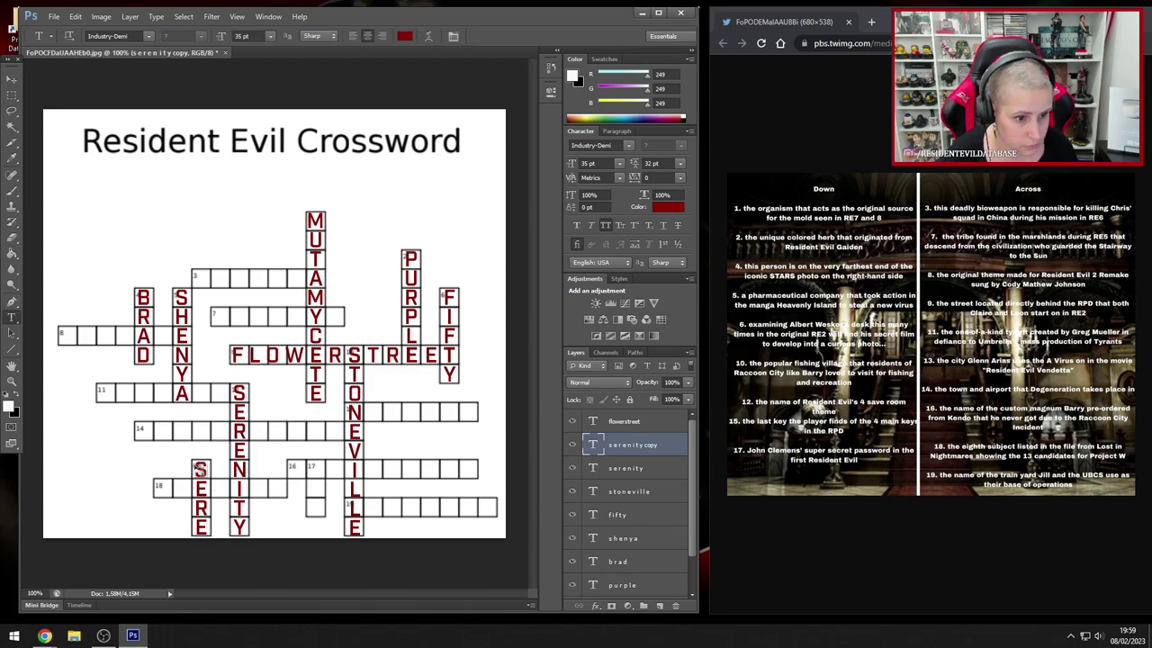
click(199, 469)
key(ctrl+a)
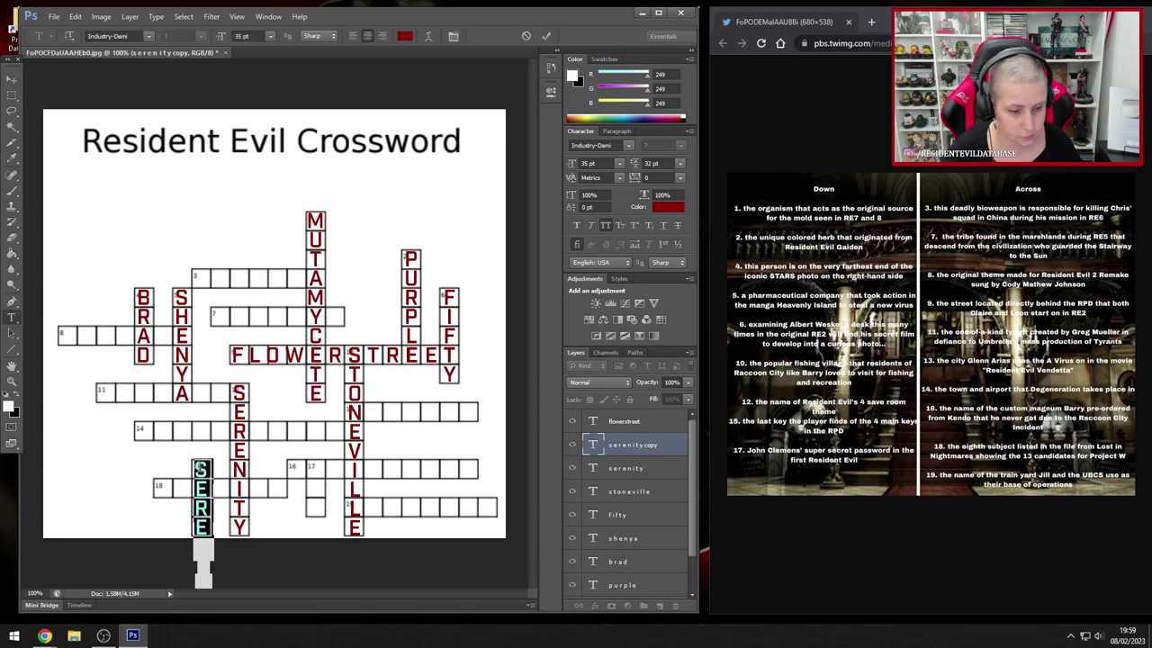
text(c)
key(Return)
text(l)
key(Return)
text(u)
key(Return)
text(b)
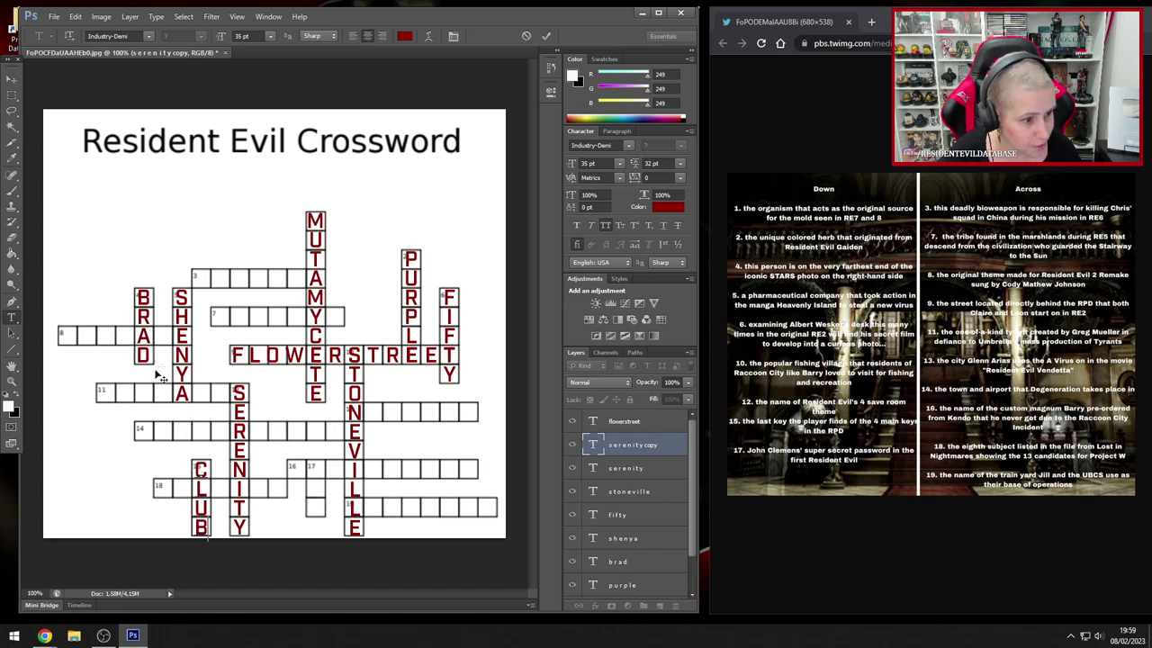
click(12, 80)
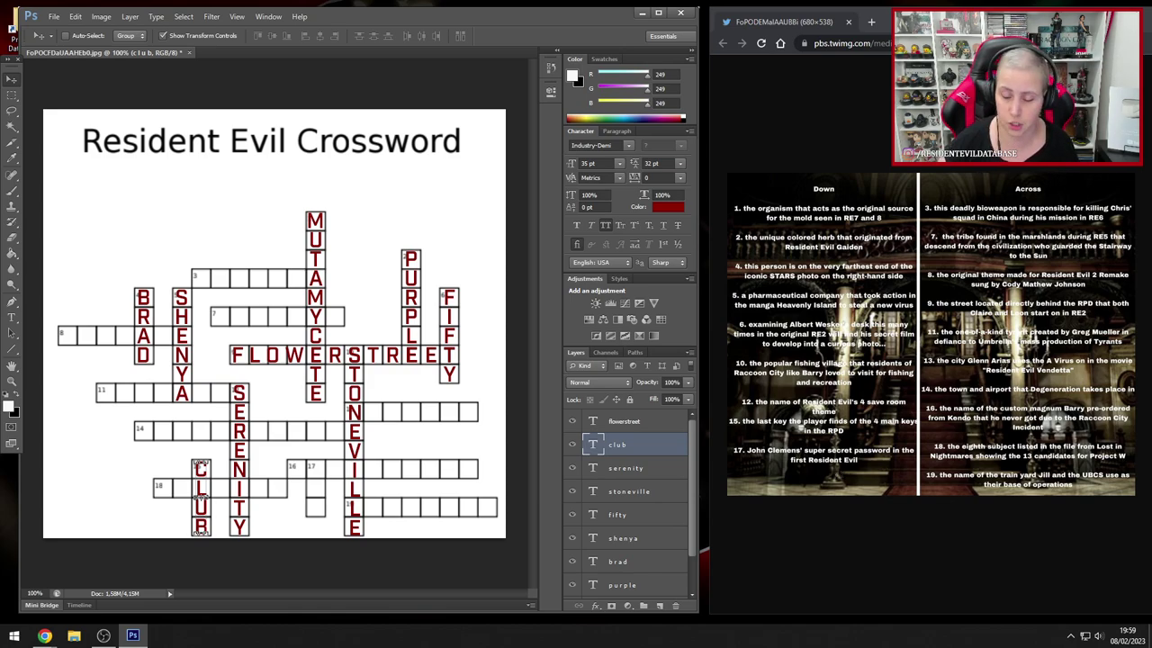
- Duplicate the CLUB text layer and align the copy with the 17 Down column, starting at square 17
click(102, 18)
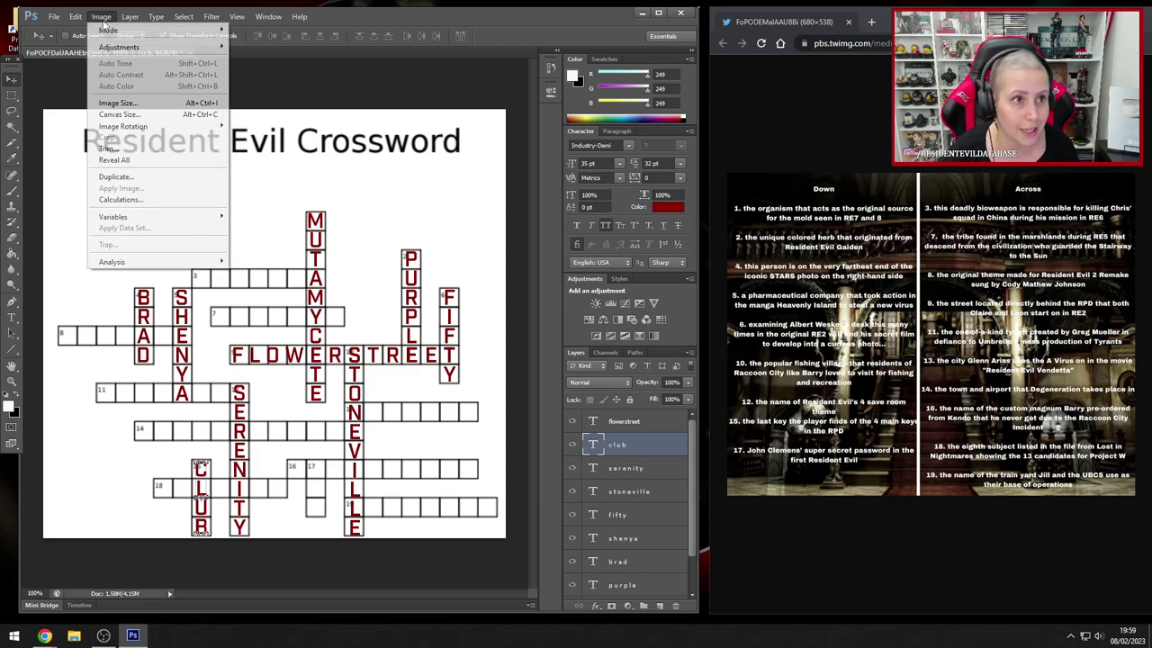
click(144, 47)
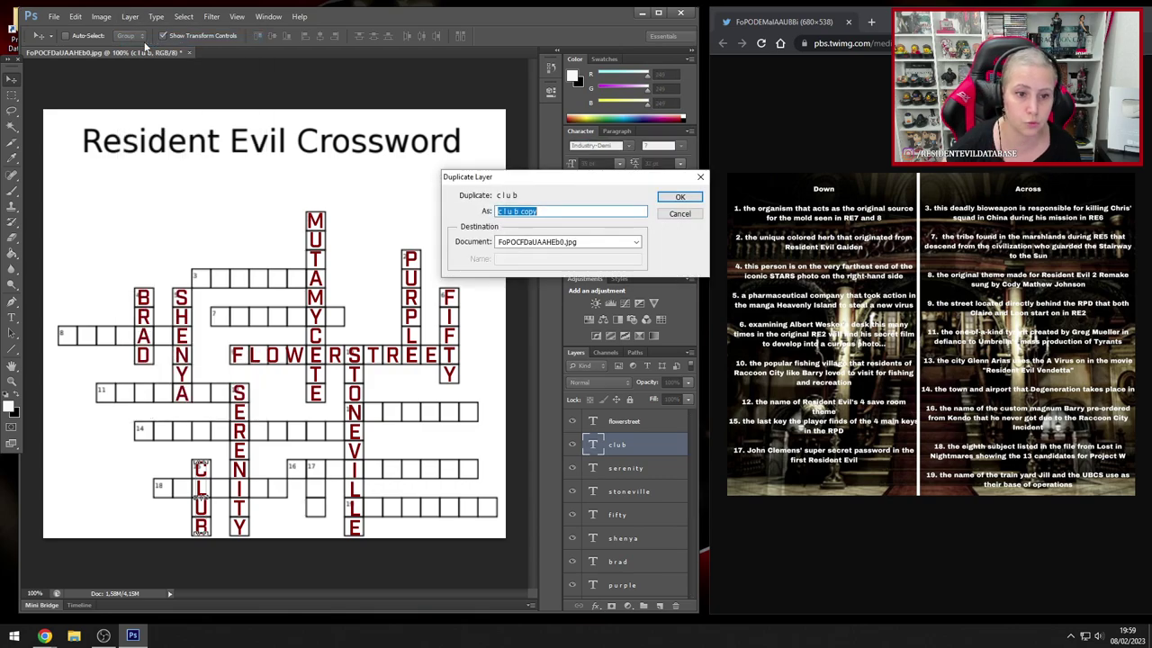
key(Return)
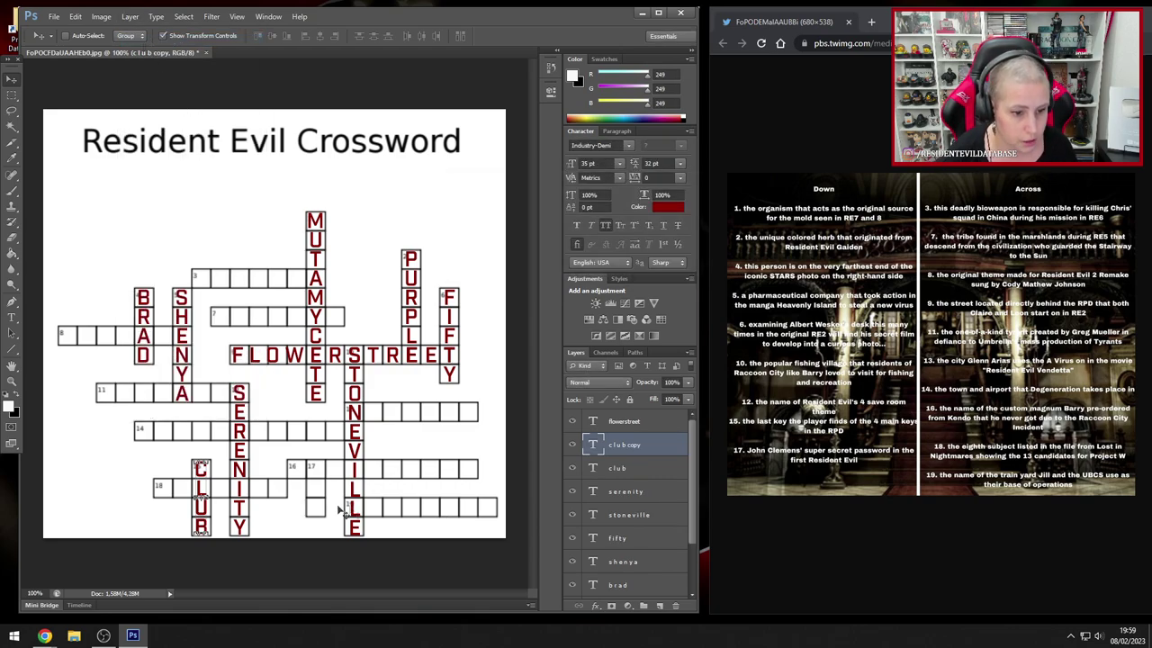
drag(256, 513, 368, 512)
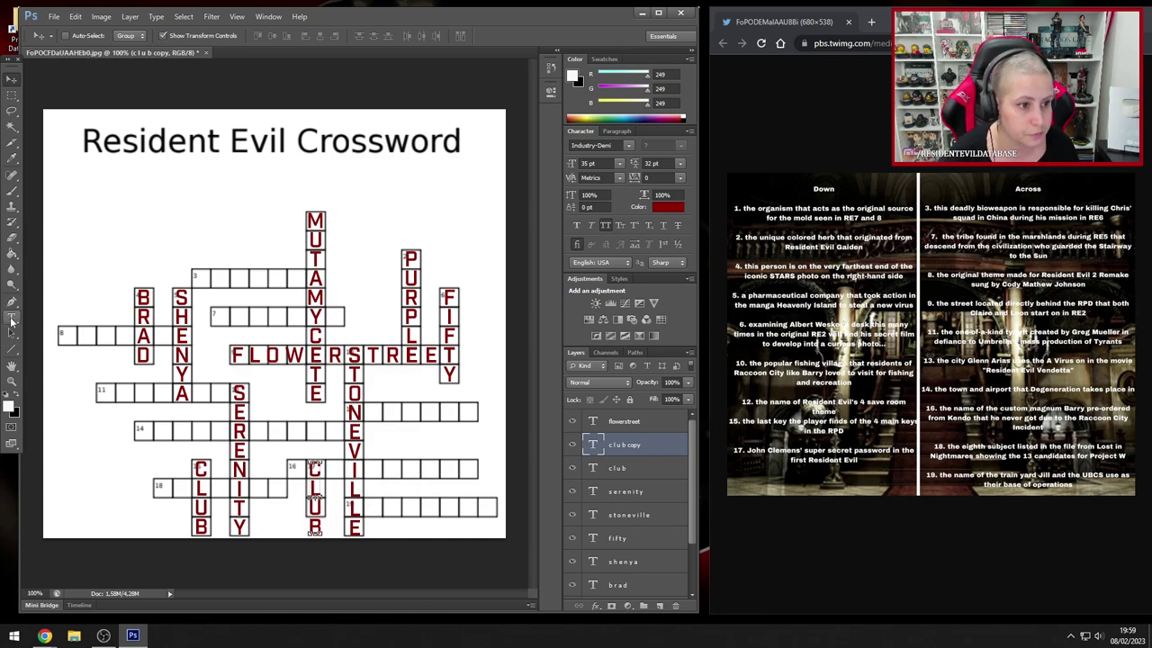
- Replace the copied text in the 17 Down column with ADA, one letter per line, and commit it
click(12, 317)
click(324, 511)
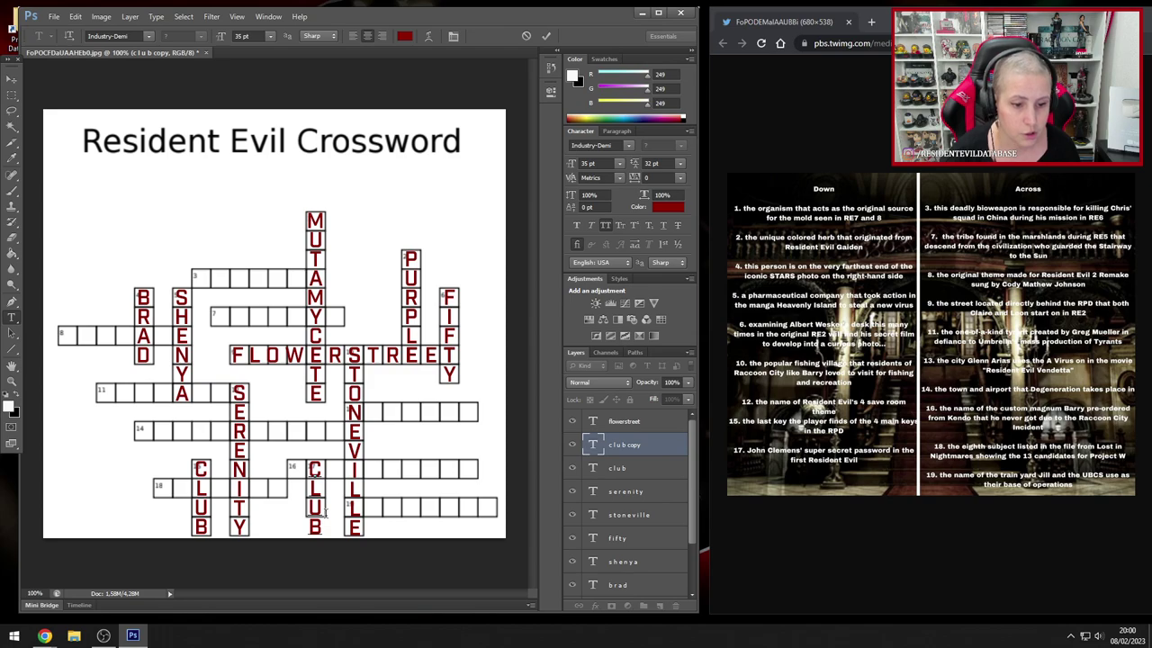
key(ctrl+a)
key(BackSpace)
text(ada)
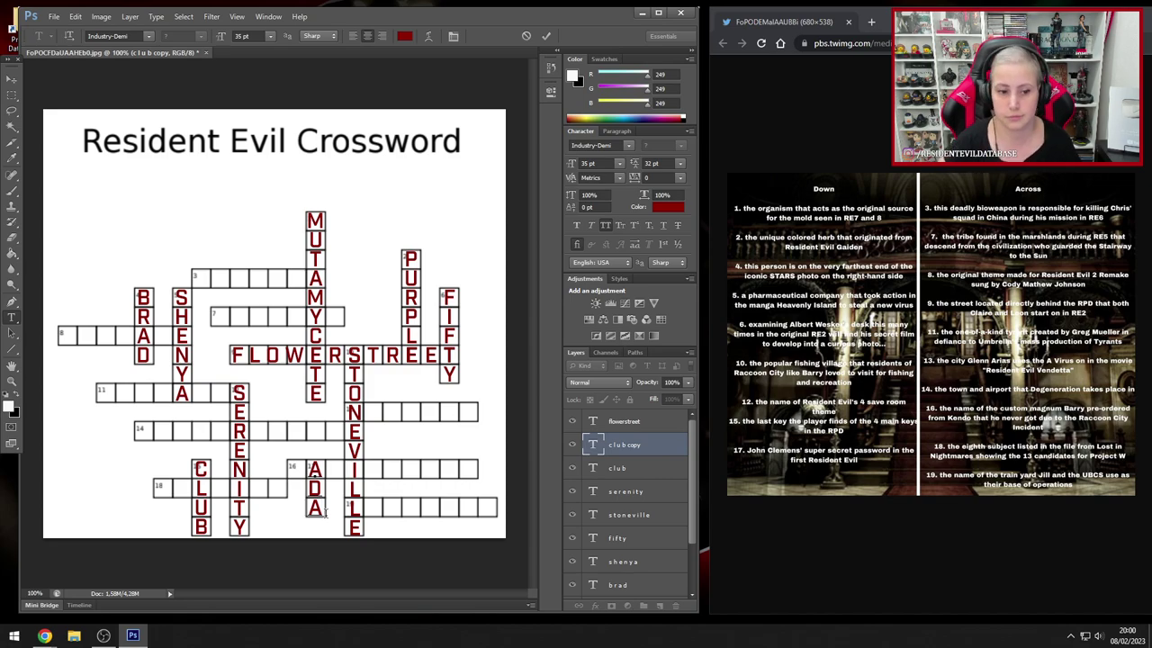
click(13, 82)
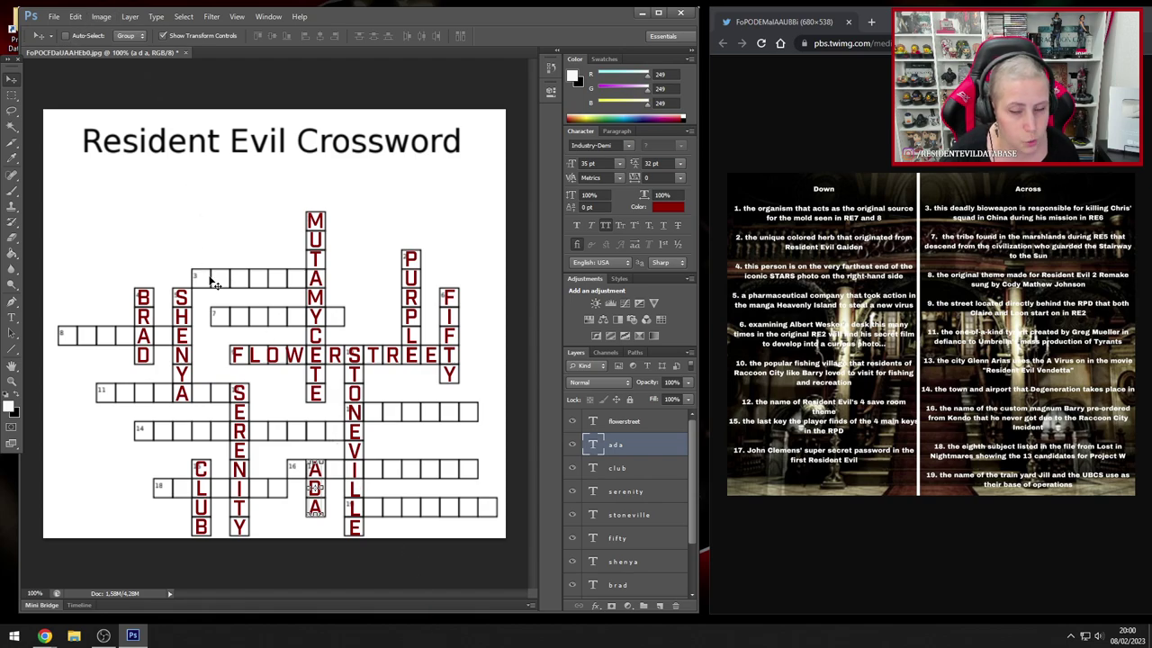
click(130, 16)
click(157, 41)
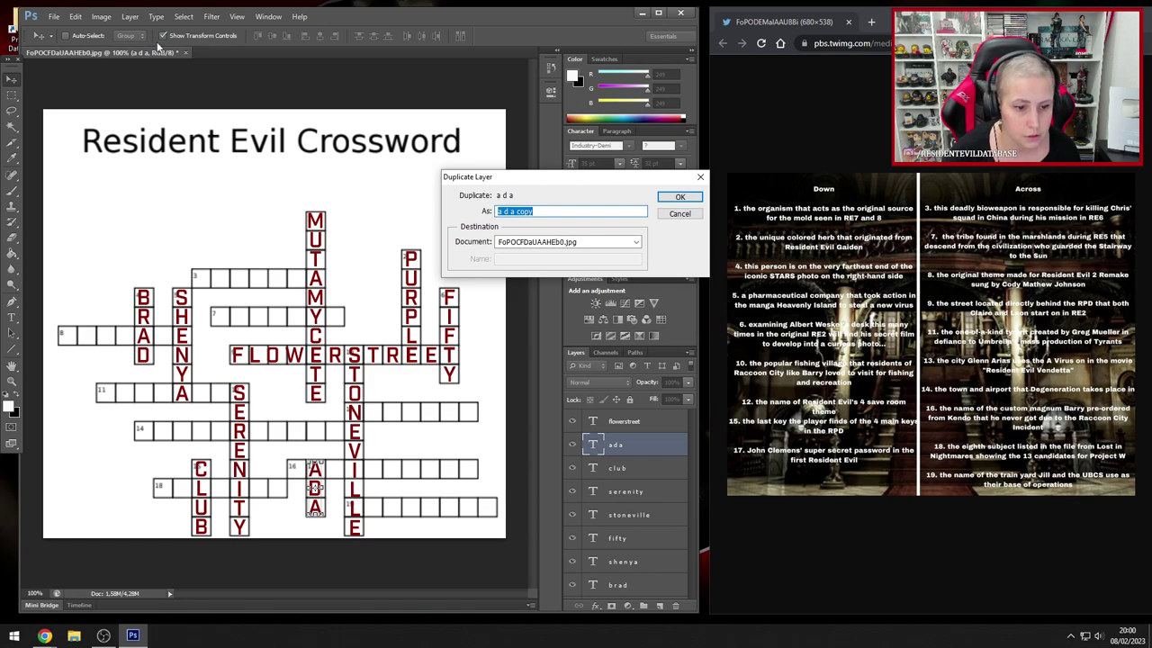
click(679, 213)
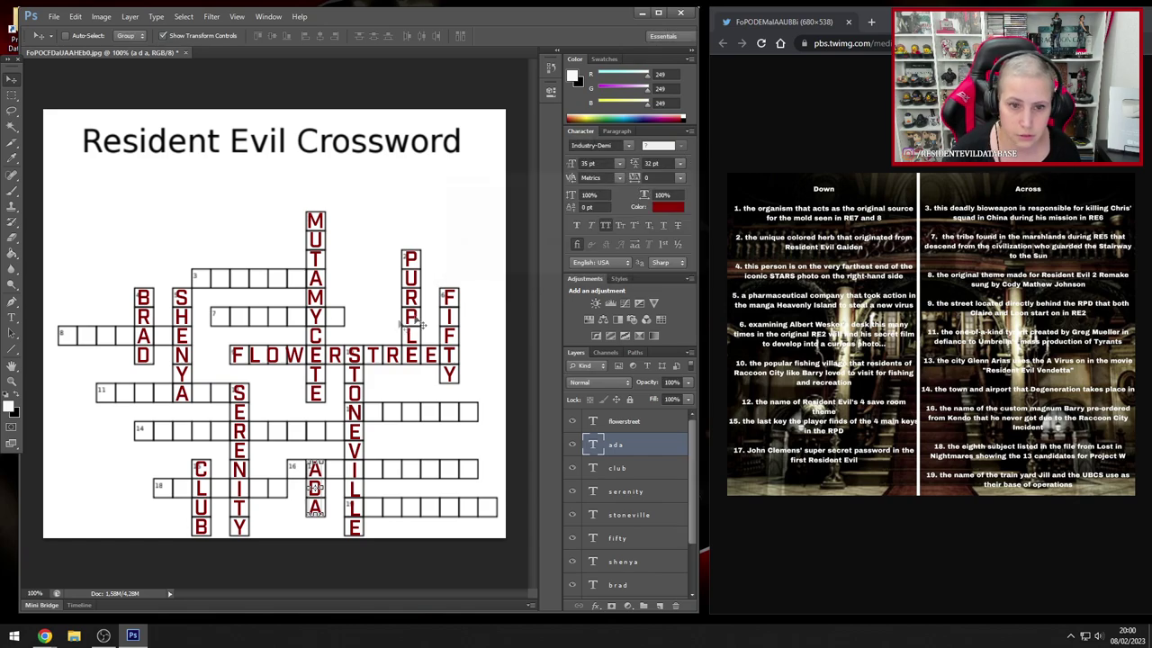
- Duplicate the horizontal FLOWERSTREET text layer and move the copy to the blank area below the crossword title
right_click(295, 358)
click(310, 369)
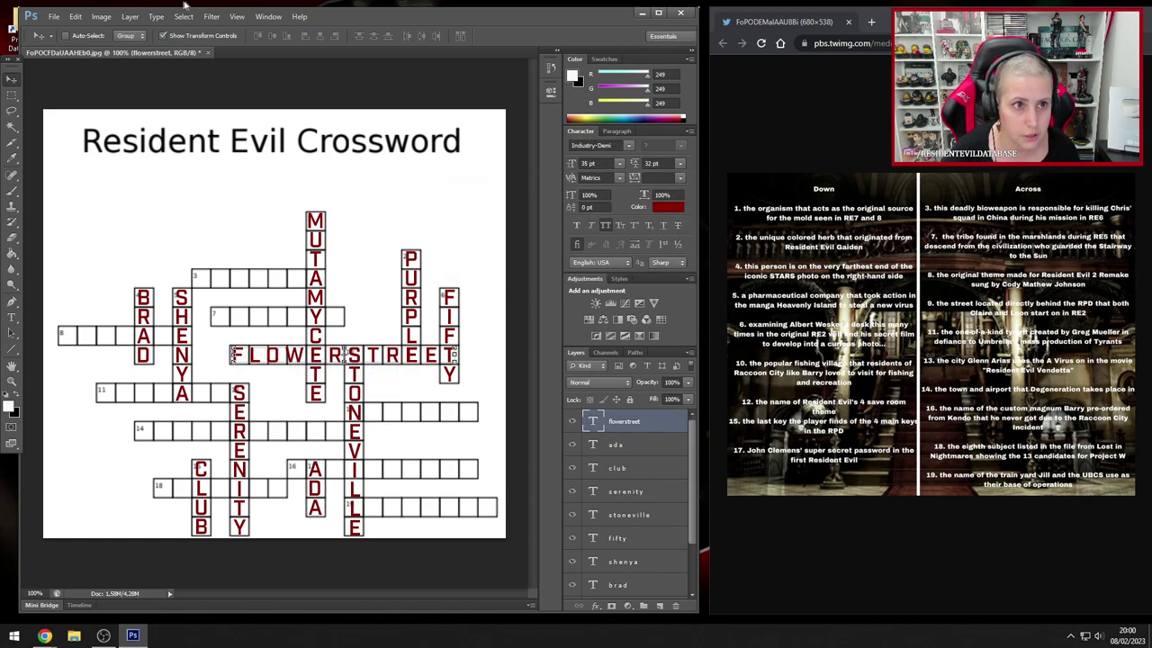
click(129, 17)
click(158, 43)
key(Return)
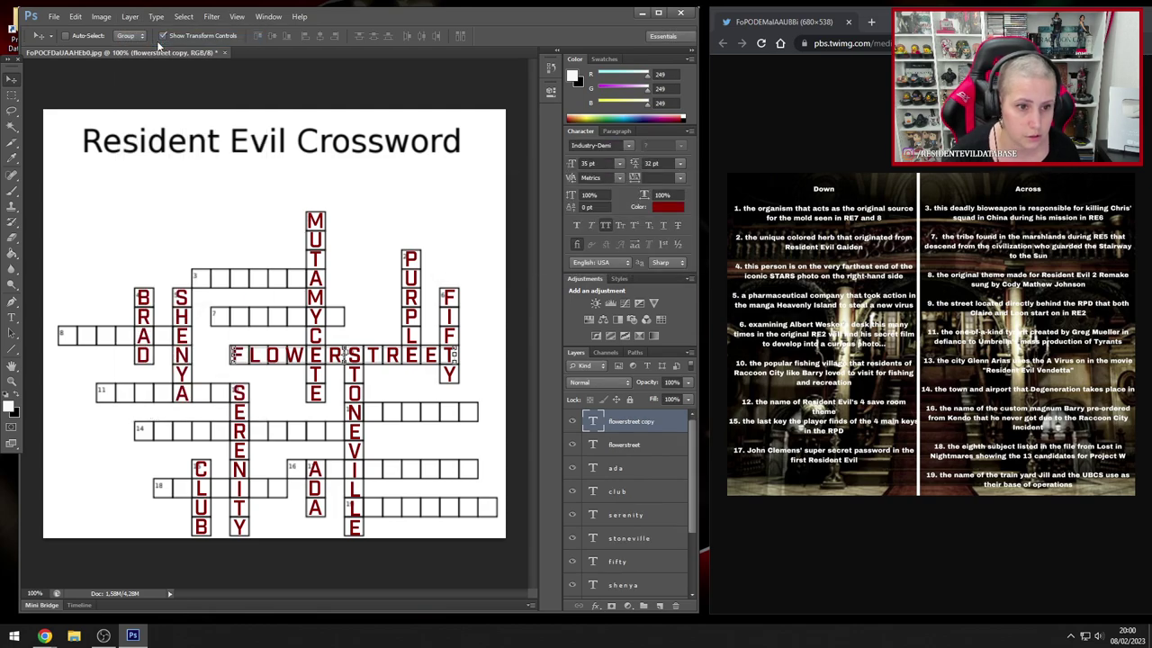
drag(308, 402, 186, 232)
- Replace the copied FLOWERSTREET text with ILUZIJA, commit it, and move it into the 3 Across row
click(12, 317)
click(226, 223)
key(ctrl+a)
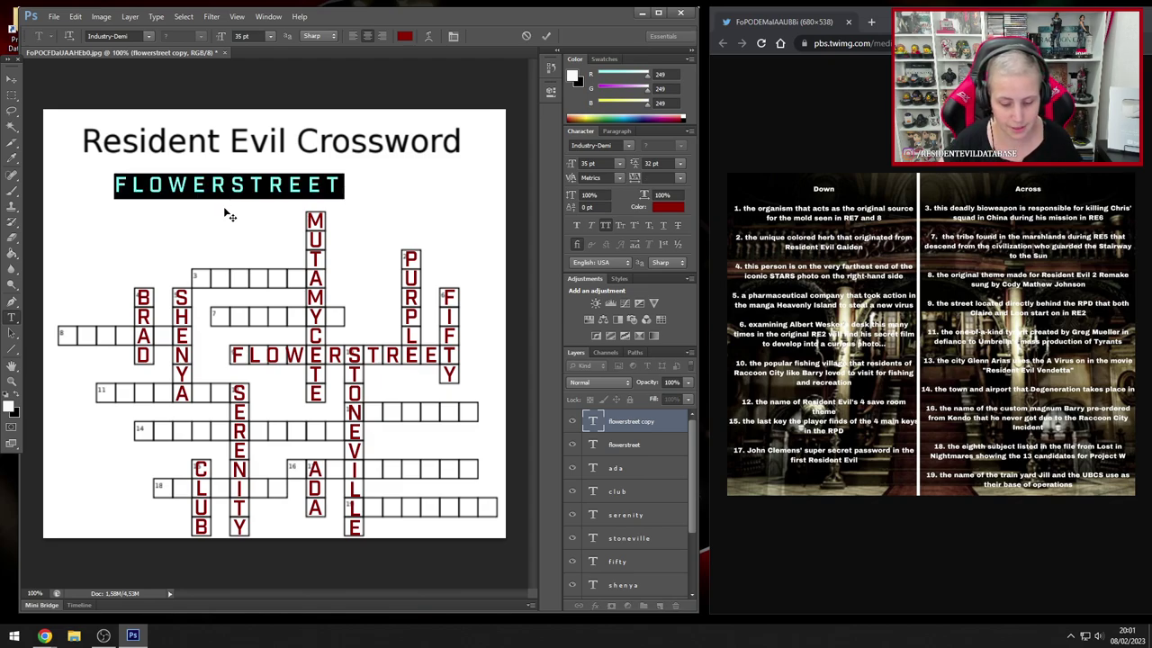
text(iluzija)
click(12, 79)
drag(144, 234, 170, 333)
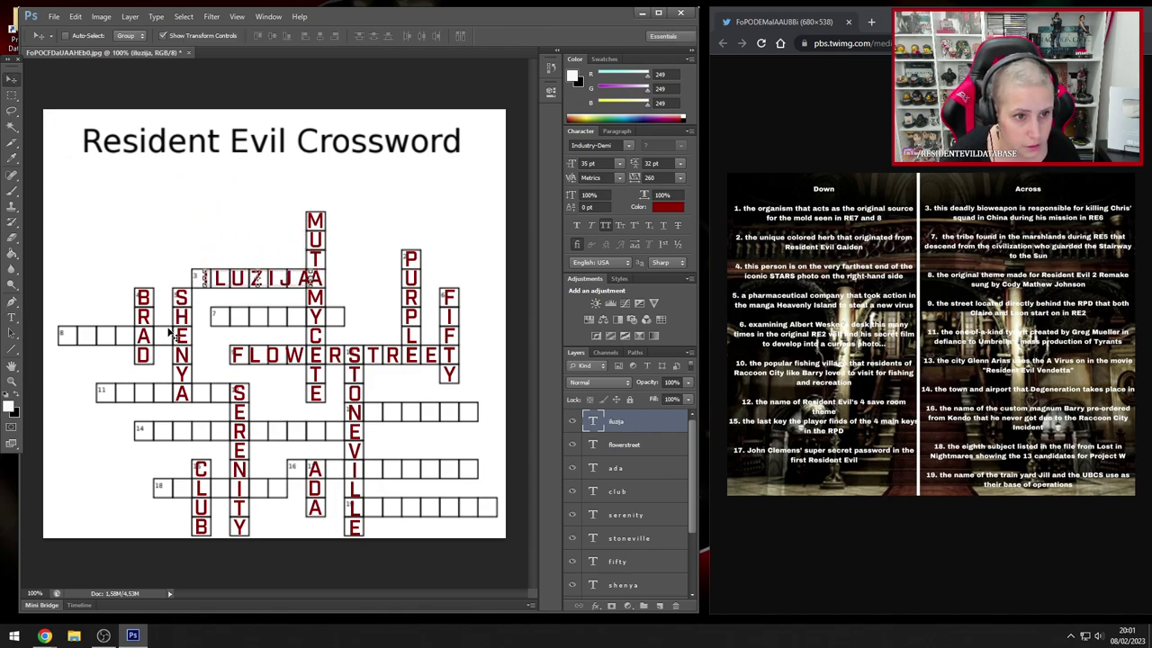
- Set the ILUZIJA text's tracking to 300 and nudge the layer right along the 3 Across row
click(657, 178)
text(300)
key(Return)
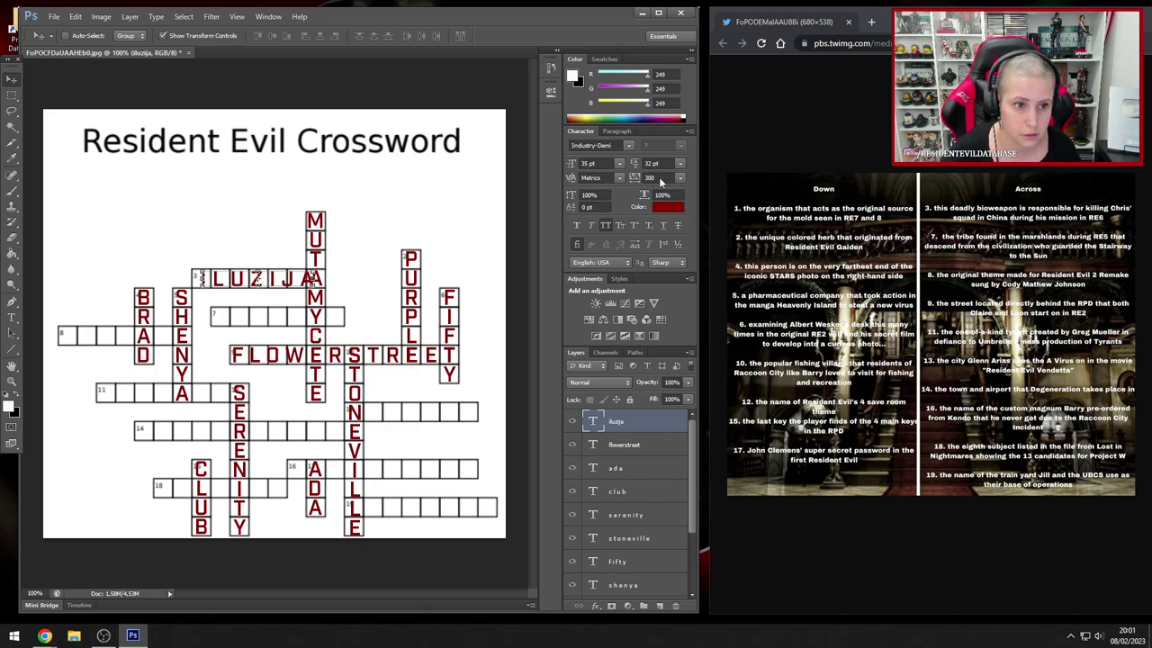
key(Right)
key(Right)
key(Right)
key(Right)
key(Right)
key(Right)
key(Right)
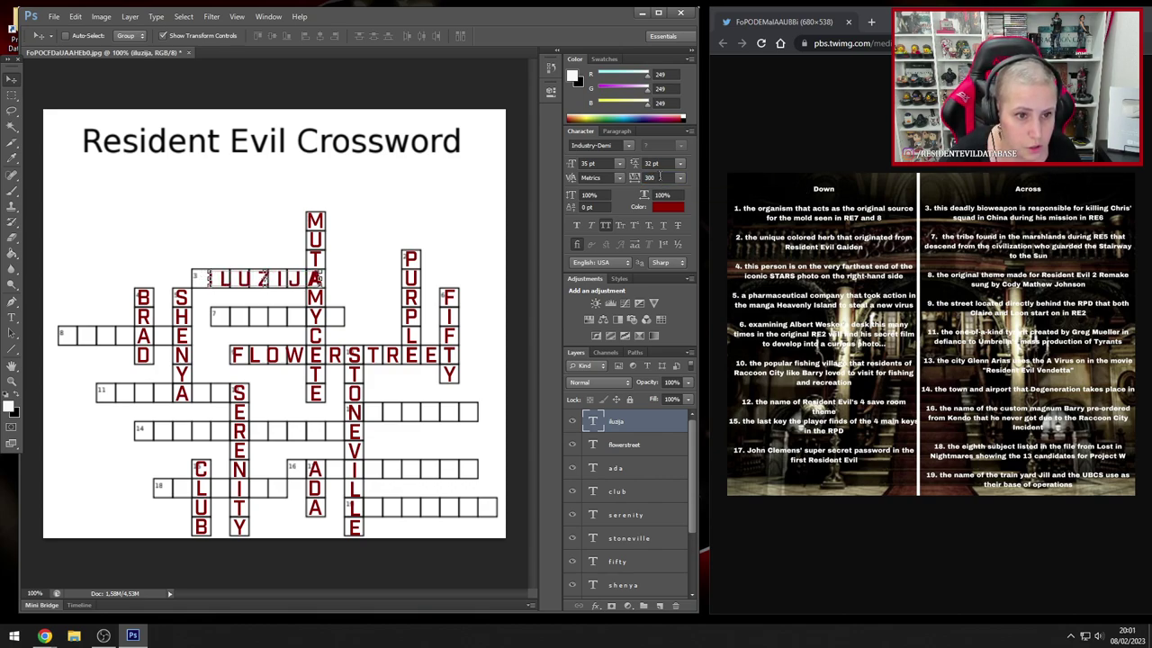
key(Right)
key(Right)
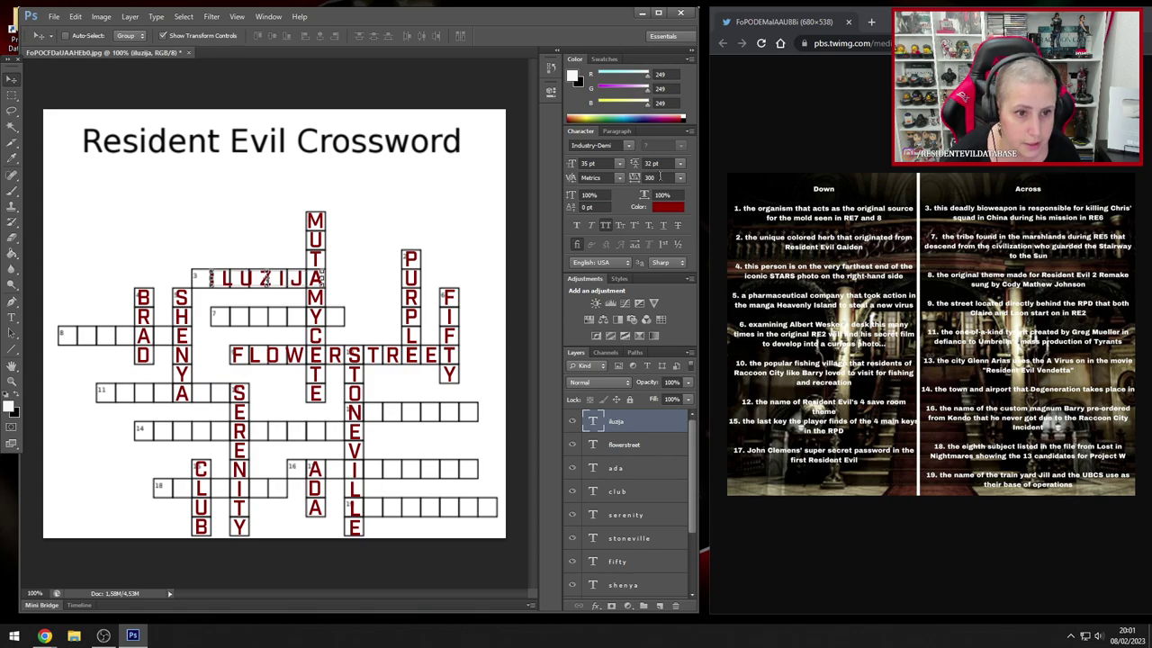
- Increase the ILUZIJA text's tracking to 360 so its letters fit the 3 Across squares
click(650, 178)
text(320)
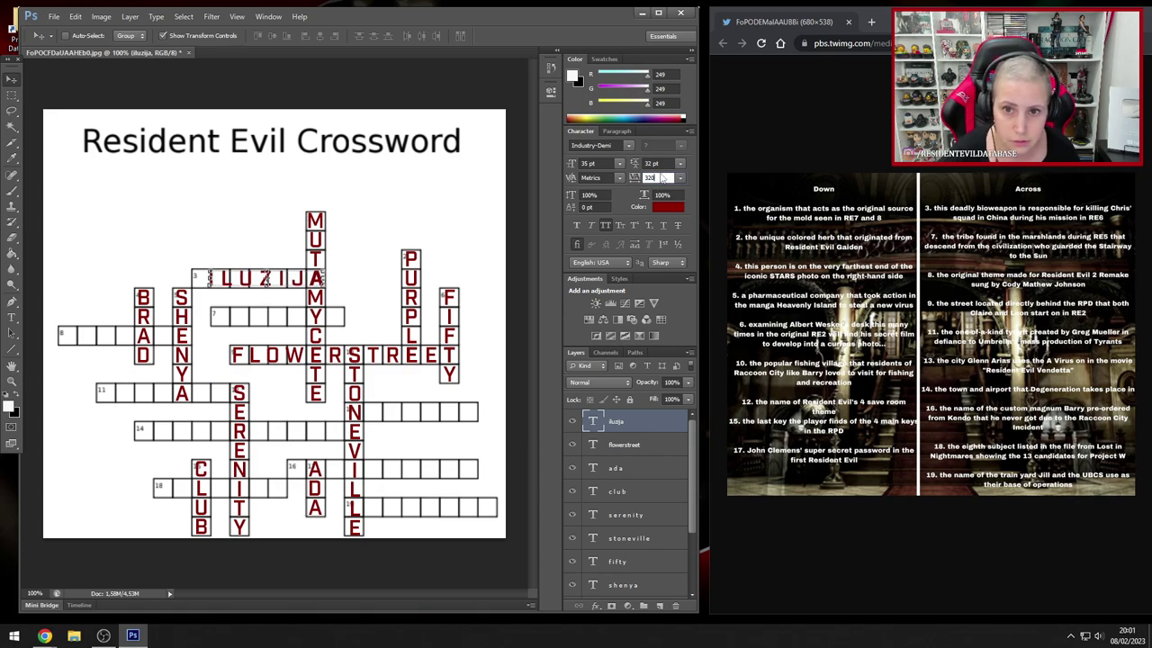
key(Up)
key(Up)
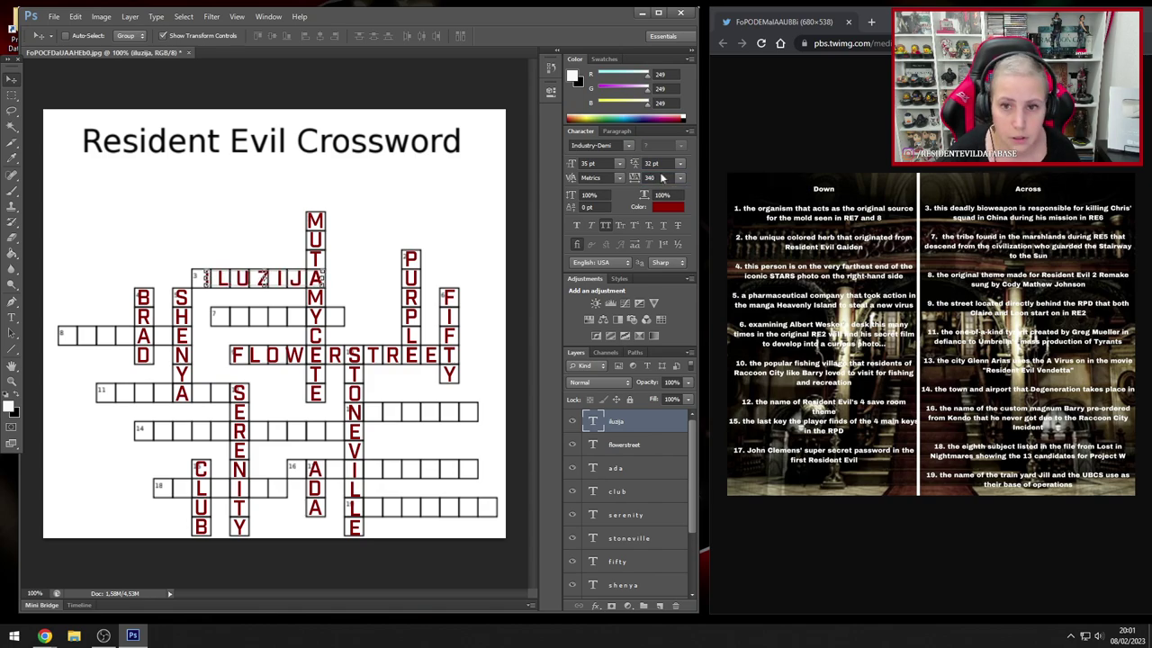
key(Up)
key(Up)
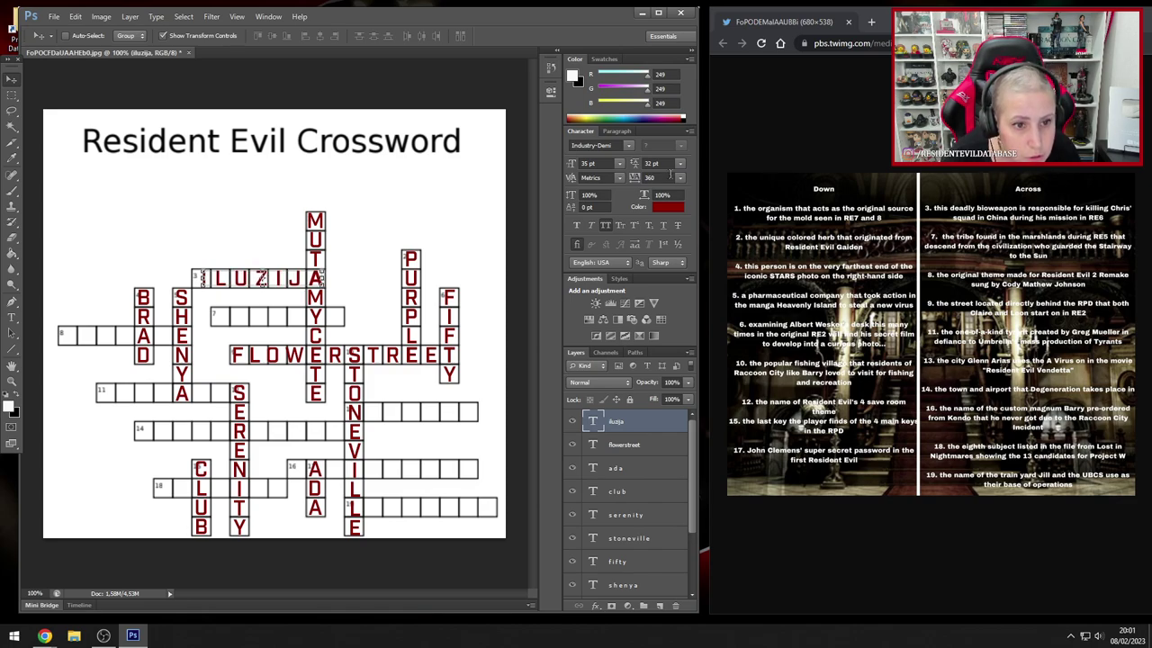
click(11, 96)
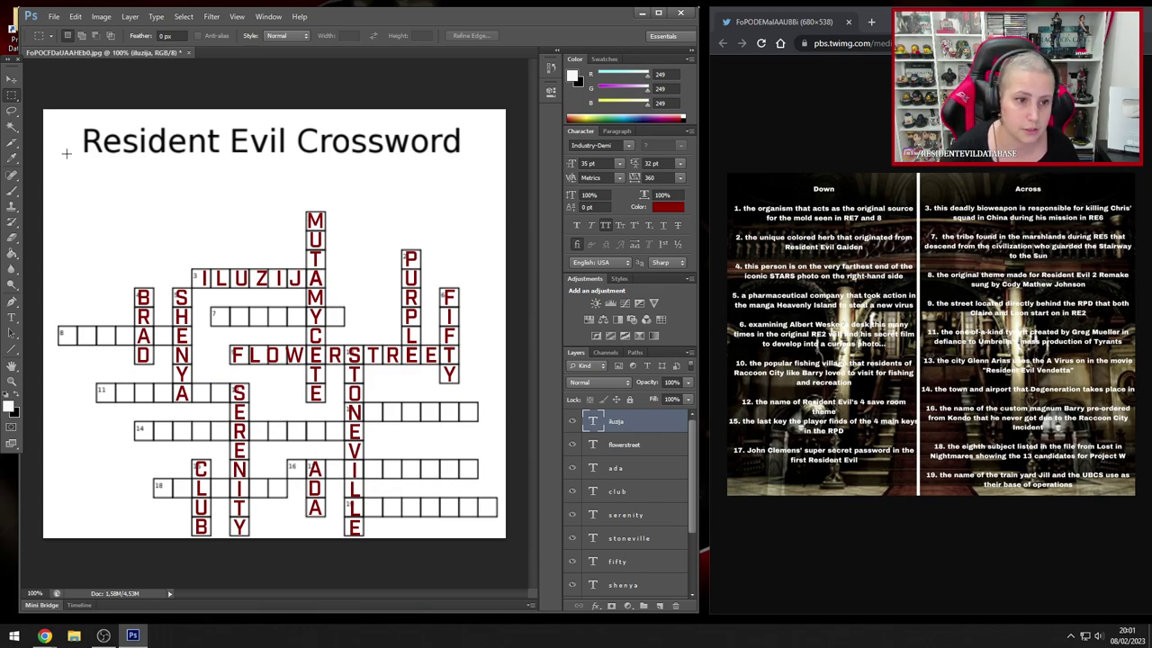
click(12, 80)
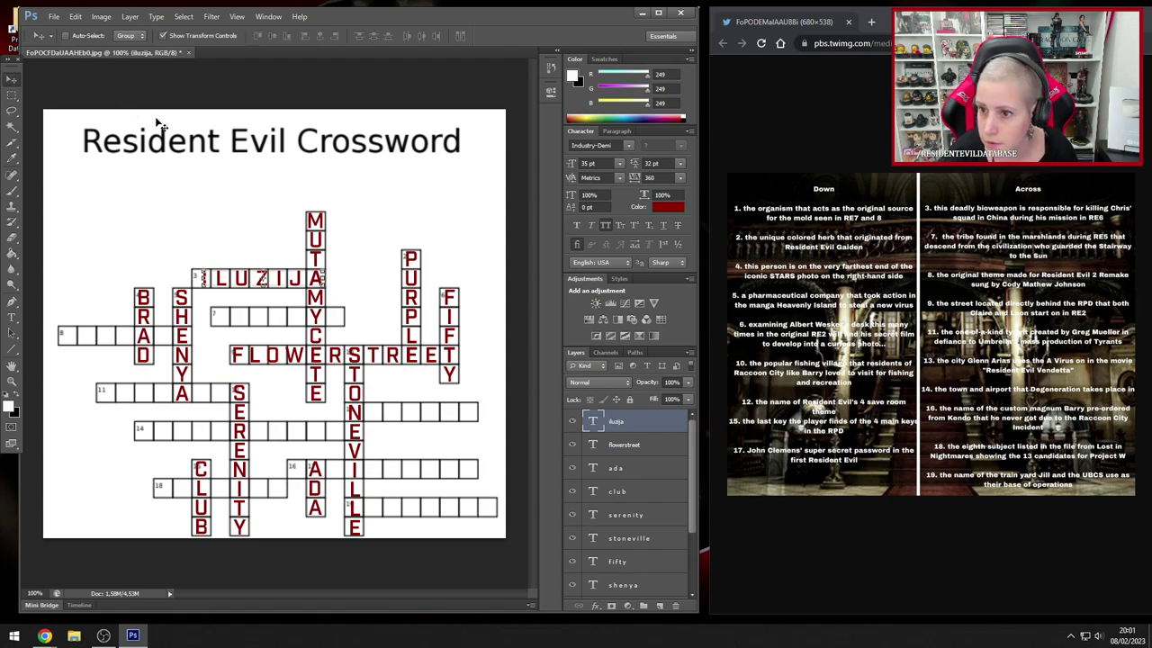
- Duplicate the ILUZIJA text layer and align the copy with the 7 Across row
click(130, 16)
click(150, 42)
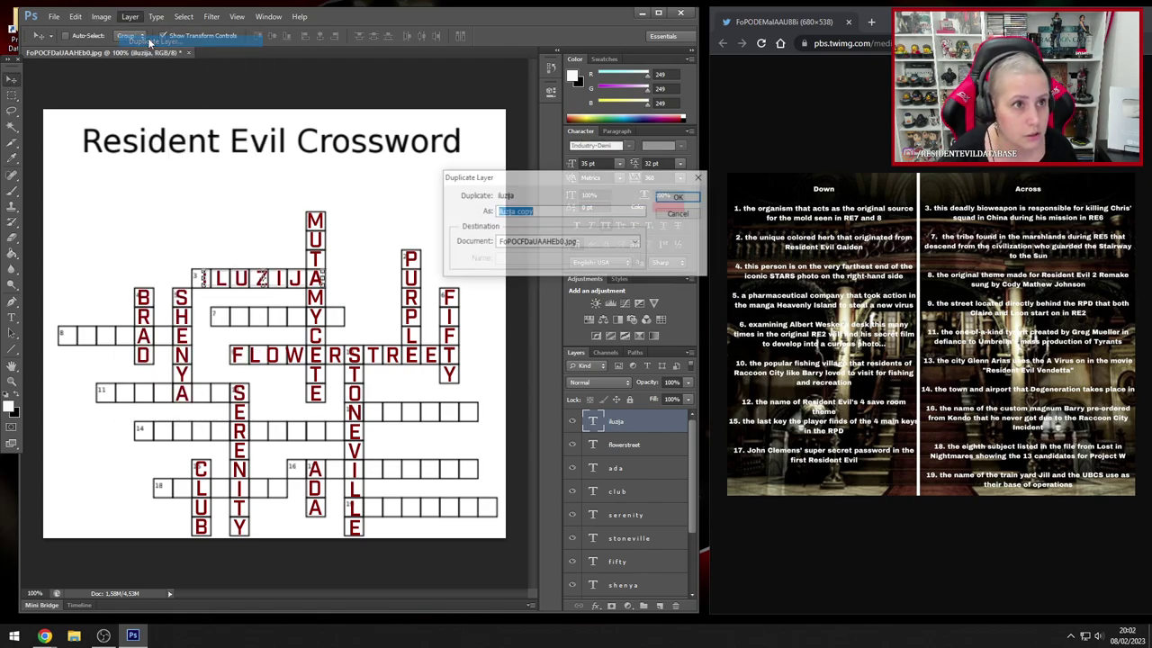
key(Return)
drag(249, 321, 258, 354)
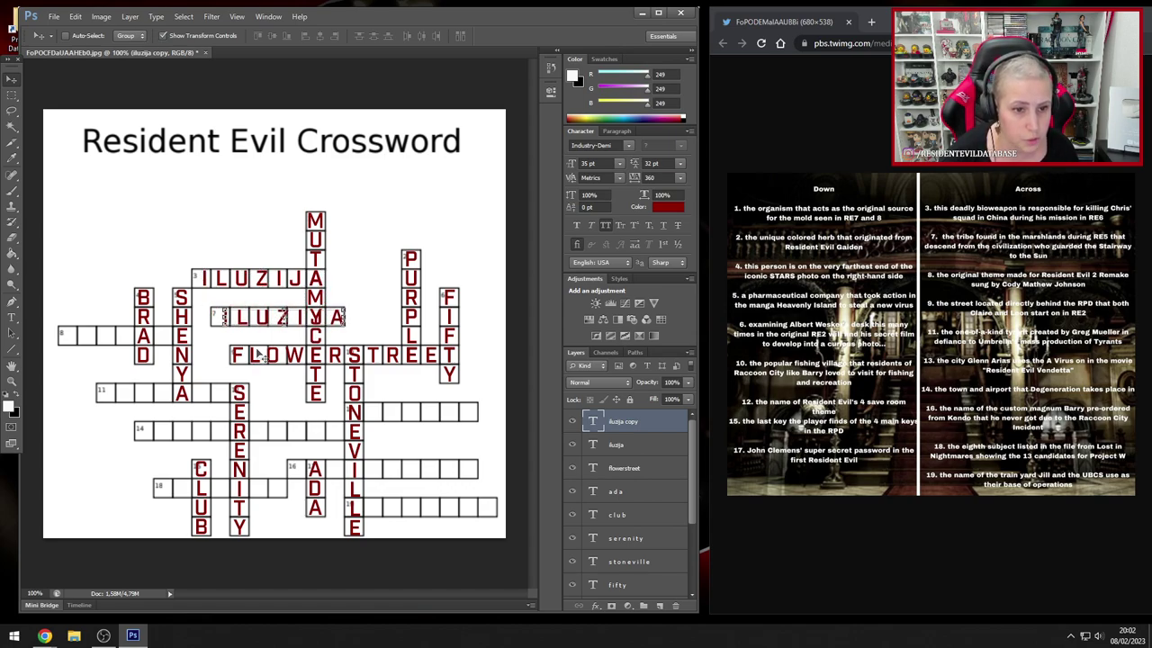
- Replace the copied text in the 7 Across row with NDIPAYA and commit it
click(12, 317)
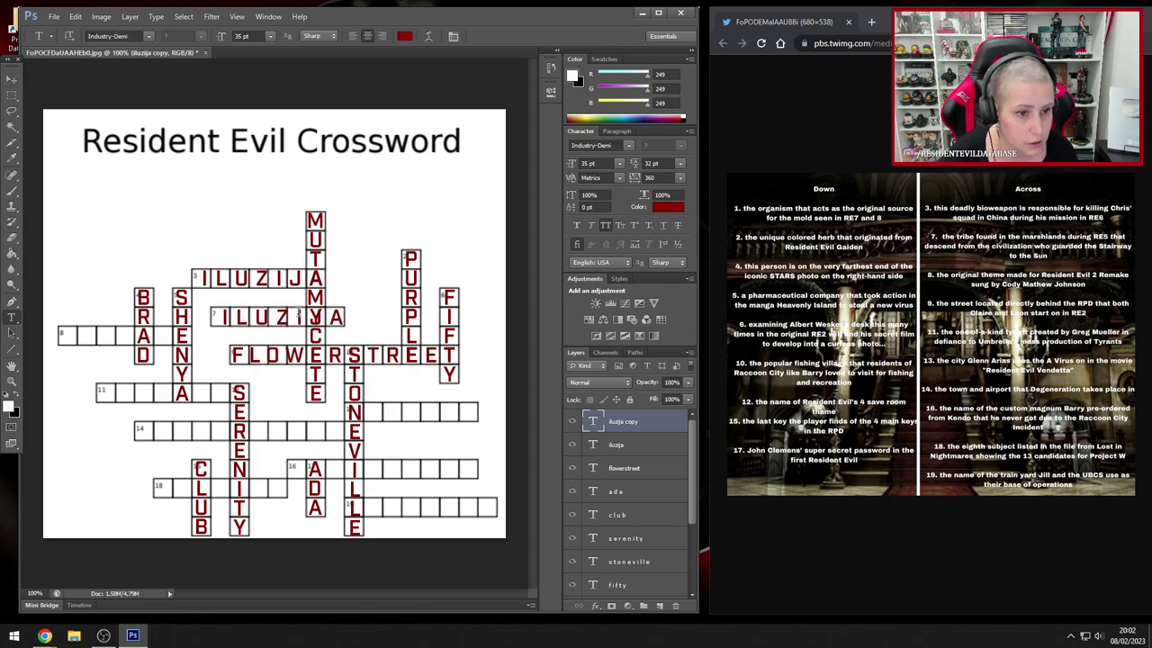
click(293, 313)
key(ctrl+a)
text(N)
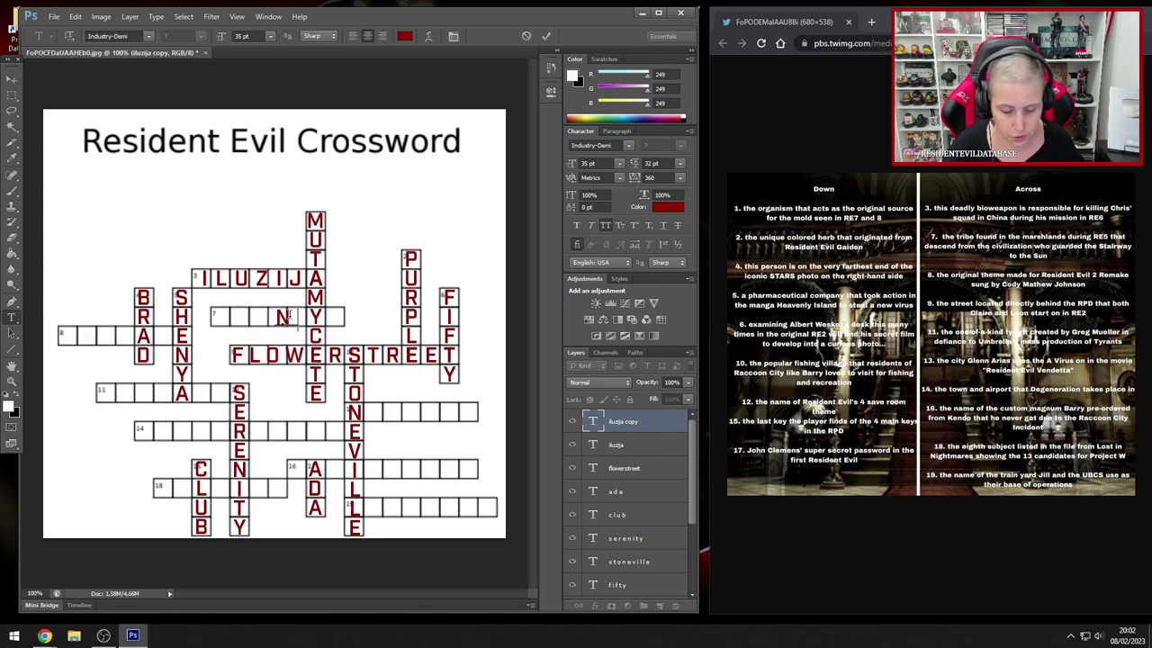
text(DIPAYA)
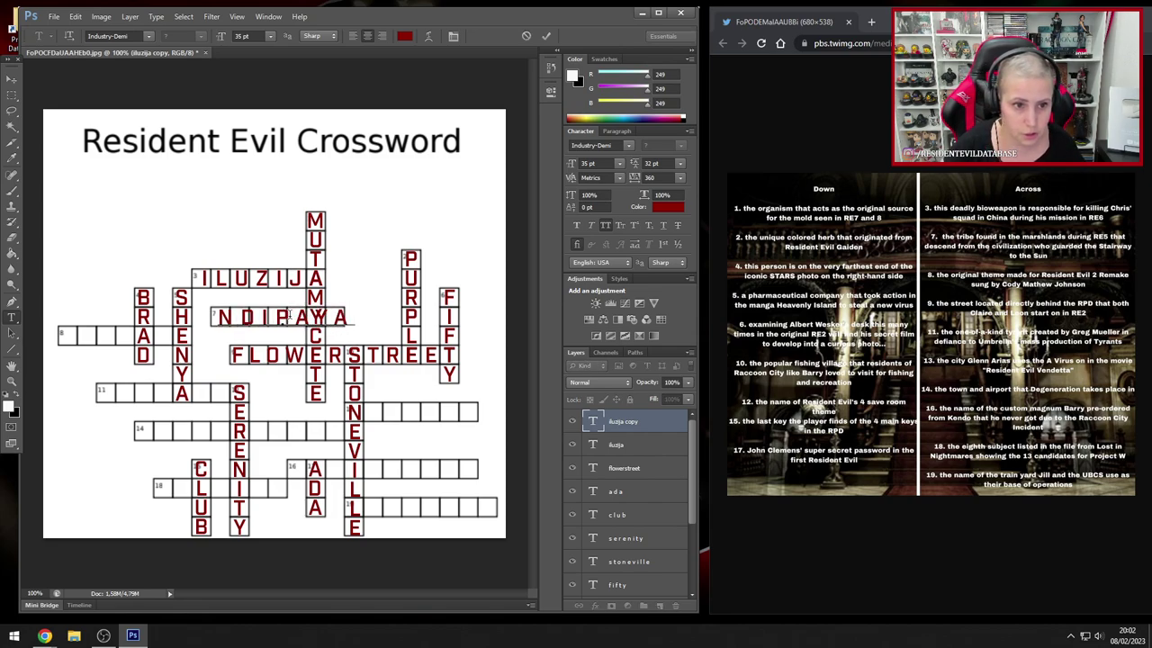
click(19, 83)
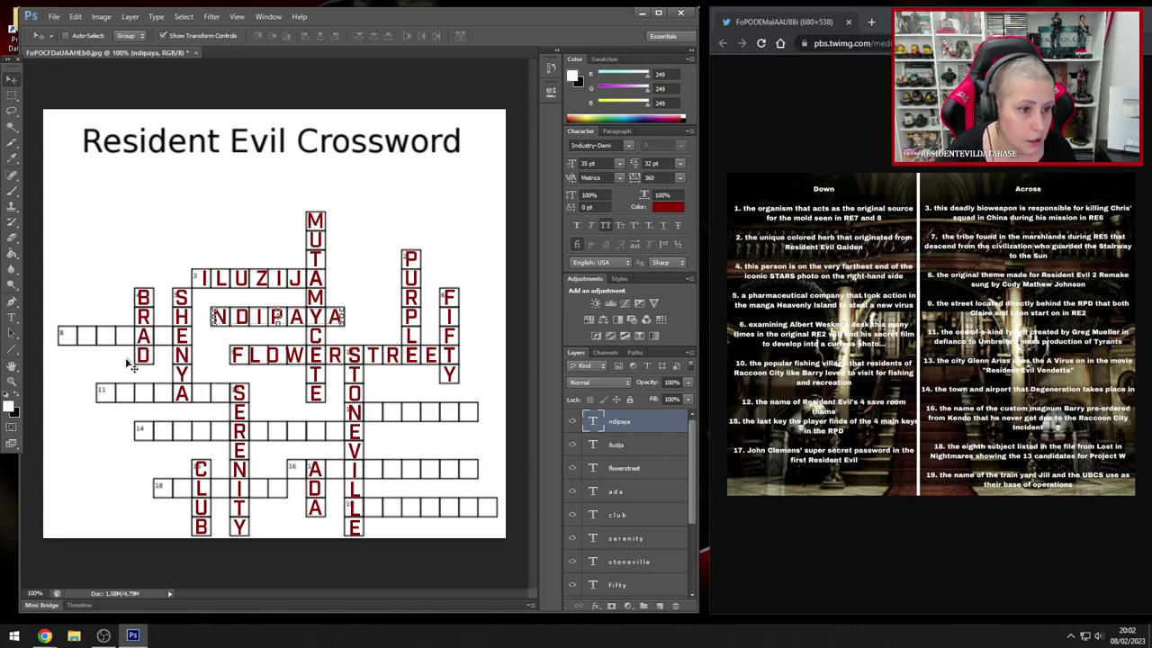
- Duplicate the NDIPAYA text layer and align the copy with the 8 Across row, starting at square 8
click(102, 18)
mouse_move(130, 16)
click(135, 42)
key(Return)
drag(369, 243, 221, 262)
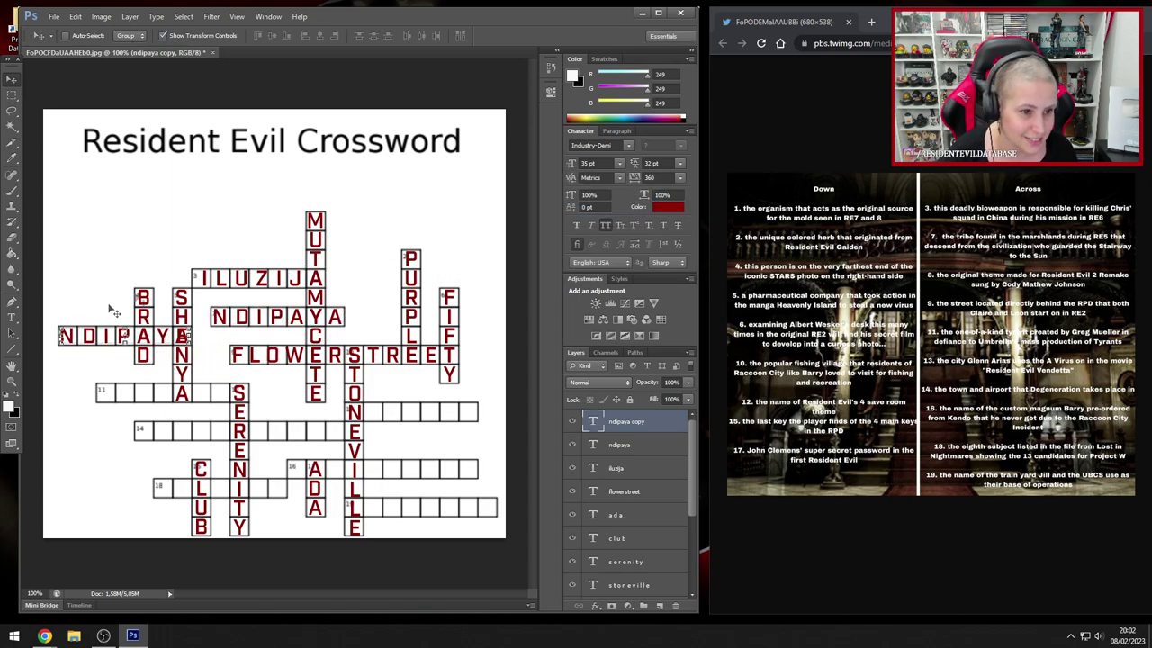
- Replace the copied text in the 8 Across row with SAUDADE
click(12, 317)
click(79, 334)
key(ctrl+a)
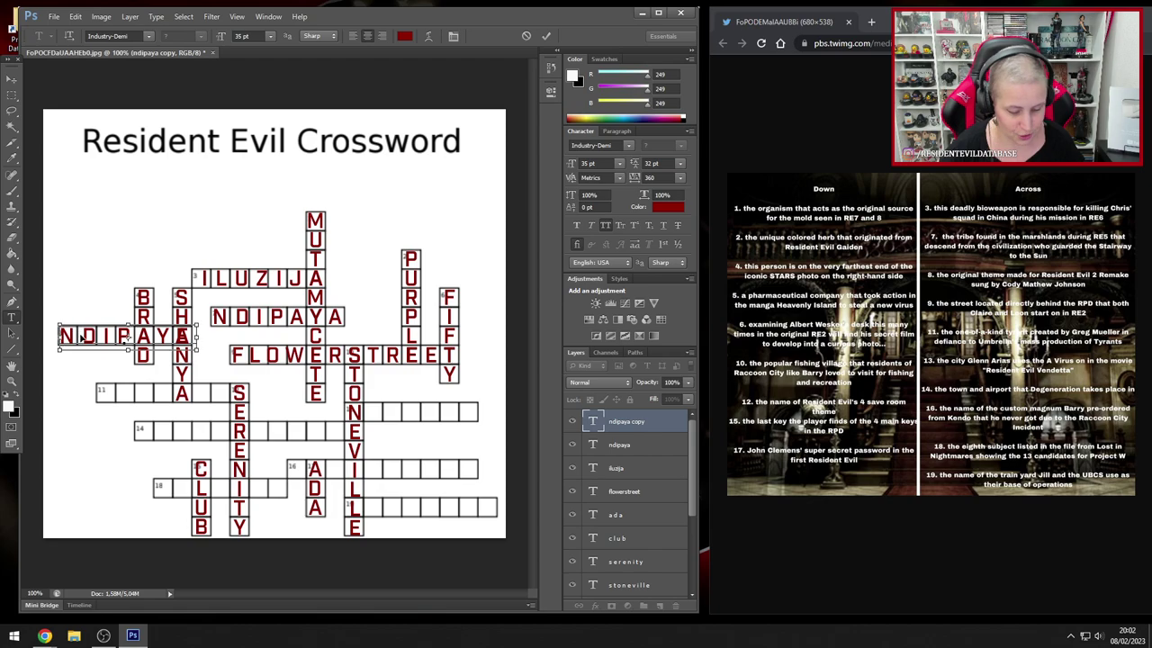
text(sa)
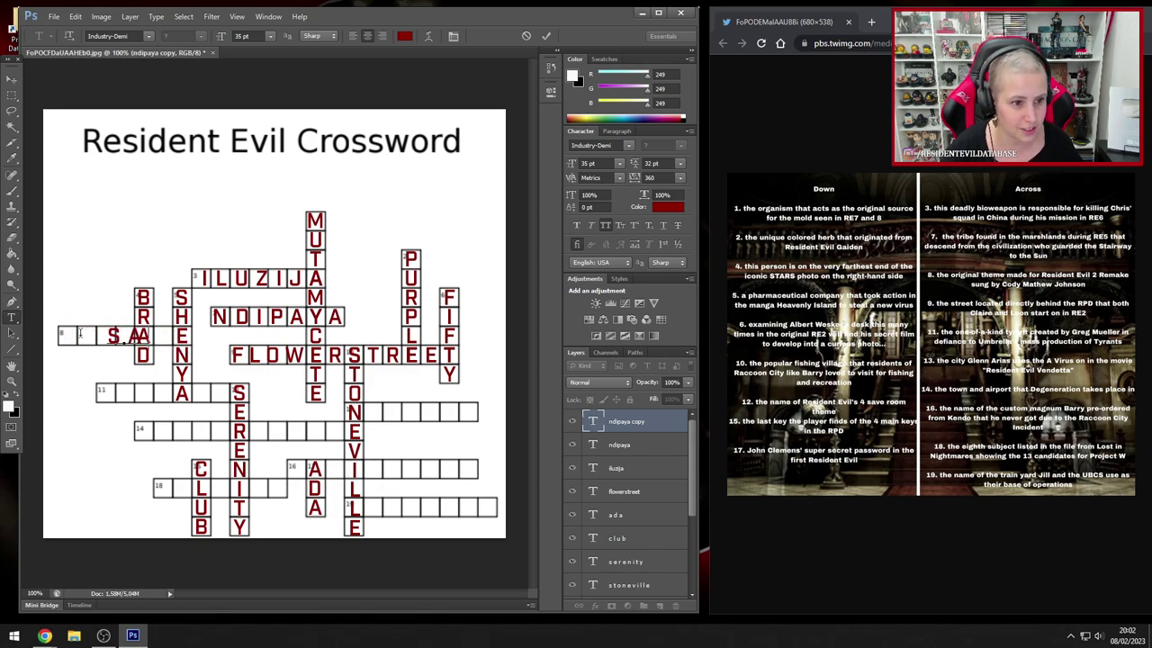
text(udade)
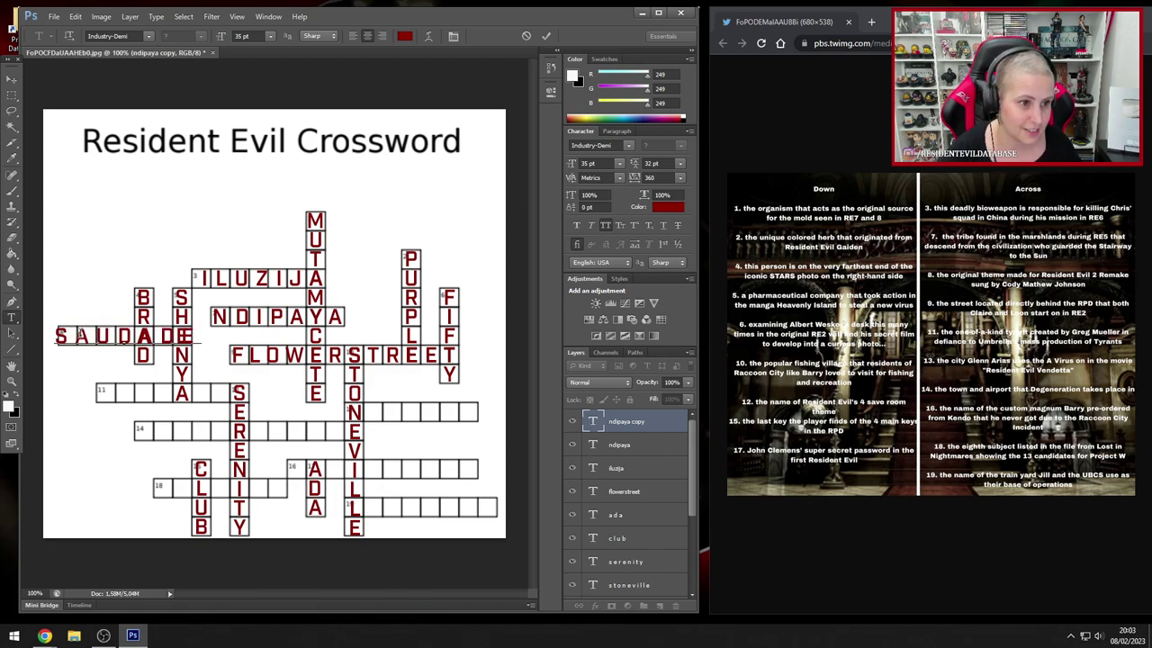
- Reduce the tracking of the whole SAUDADE text to 260 so its letters fit the squares, and commit it
key(ctrl+a)
click(653, 178)
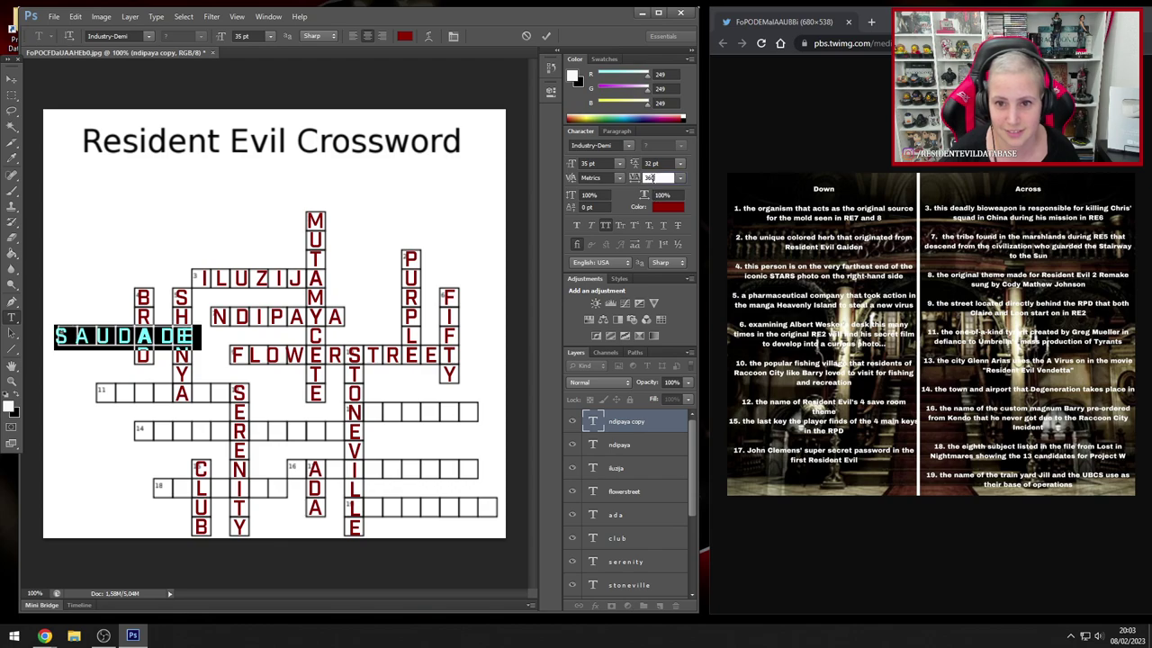
key(Down)
key(Down)
key(Down)
key(Down)
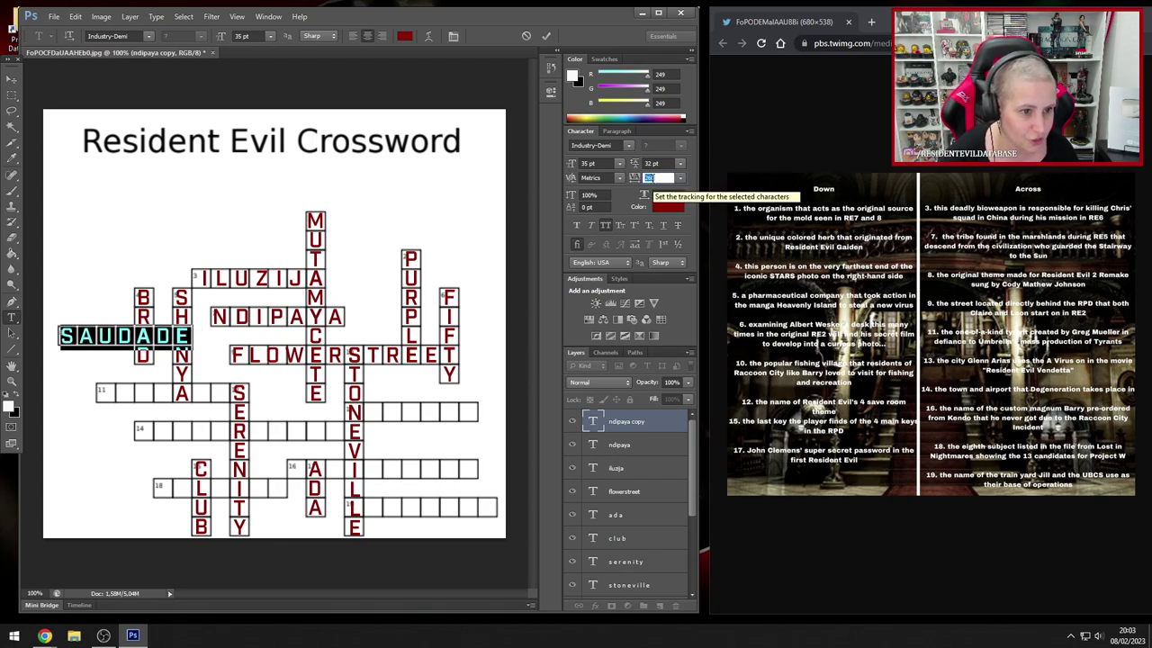
click(13, 81)
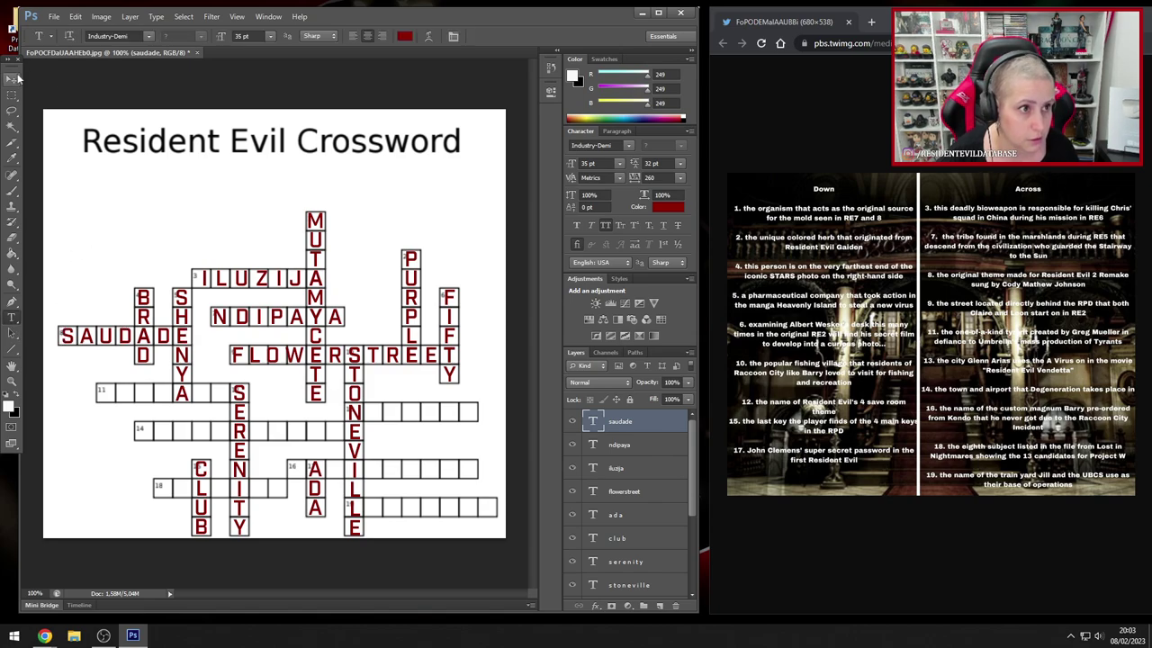
- Duplicate the SAUDADE text layer and align the copy with the 11 Across row, starting at square 11
click(130, 17)
click(133, 40)
key(Return)
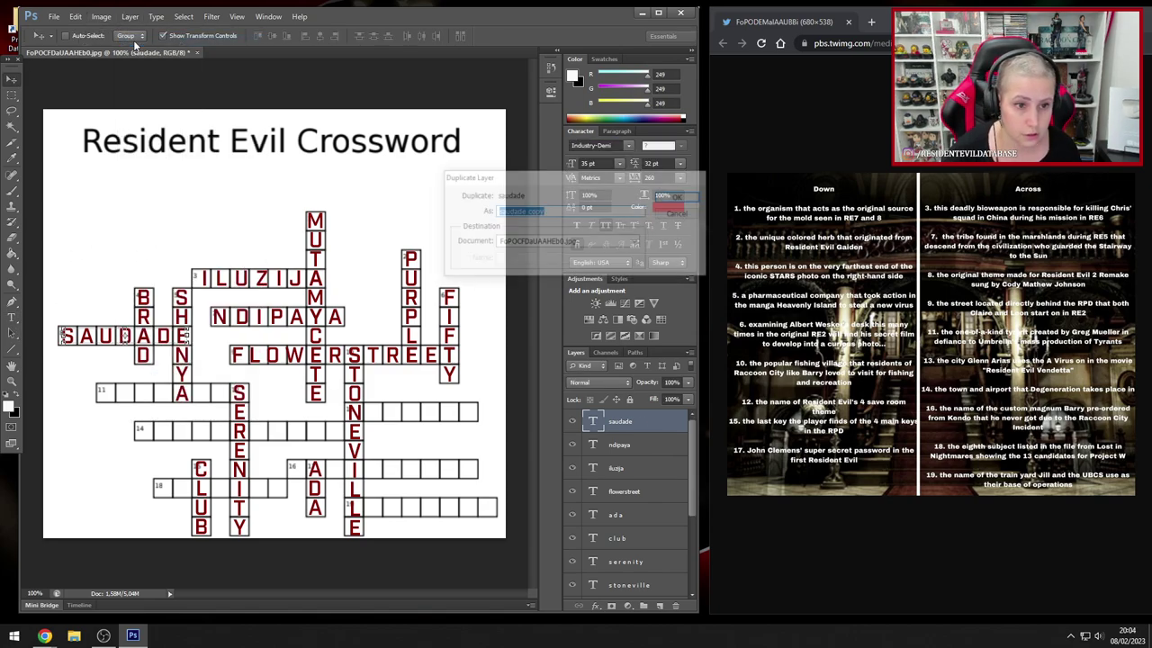
drag(113, 444, 151, 502)
- Replace the copied text in the 11 Across row with THANATO, leaving the final S to SERENITY, and commit it
click(12, 317)
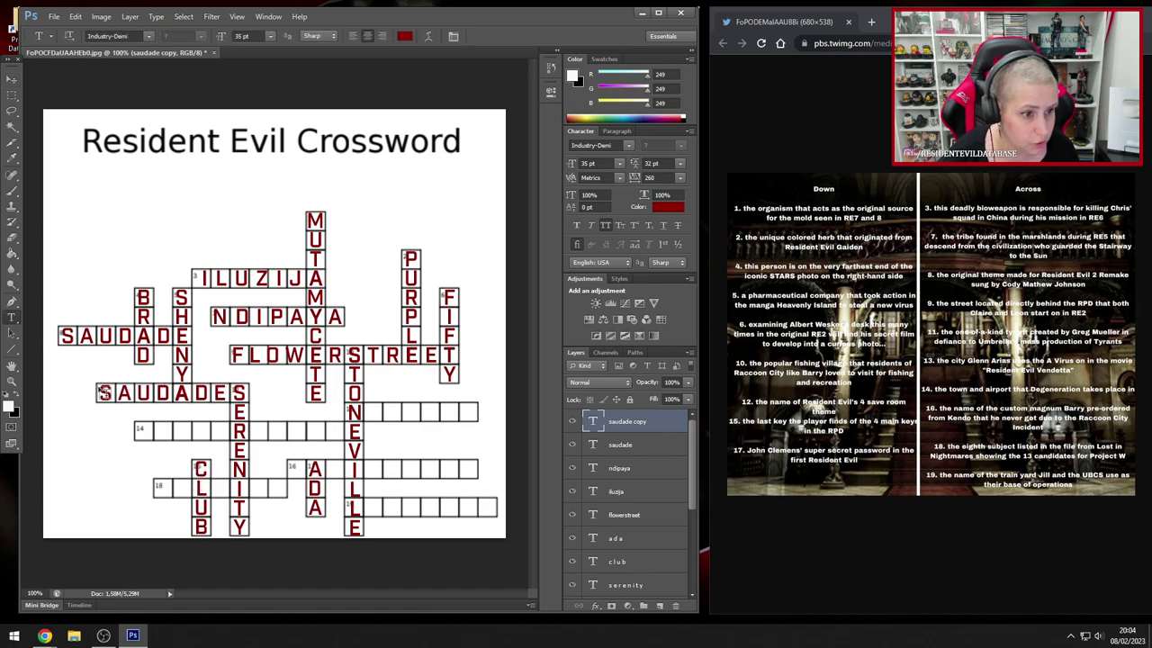
click(119, 398)
key(ctrl+a)
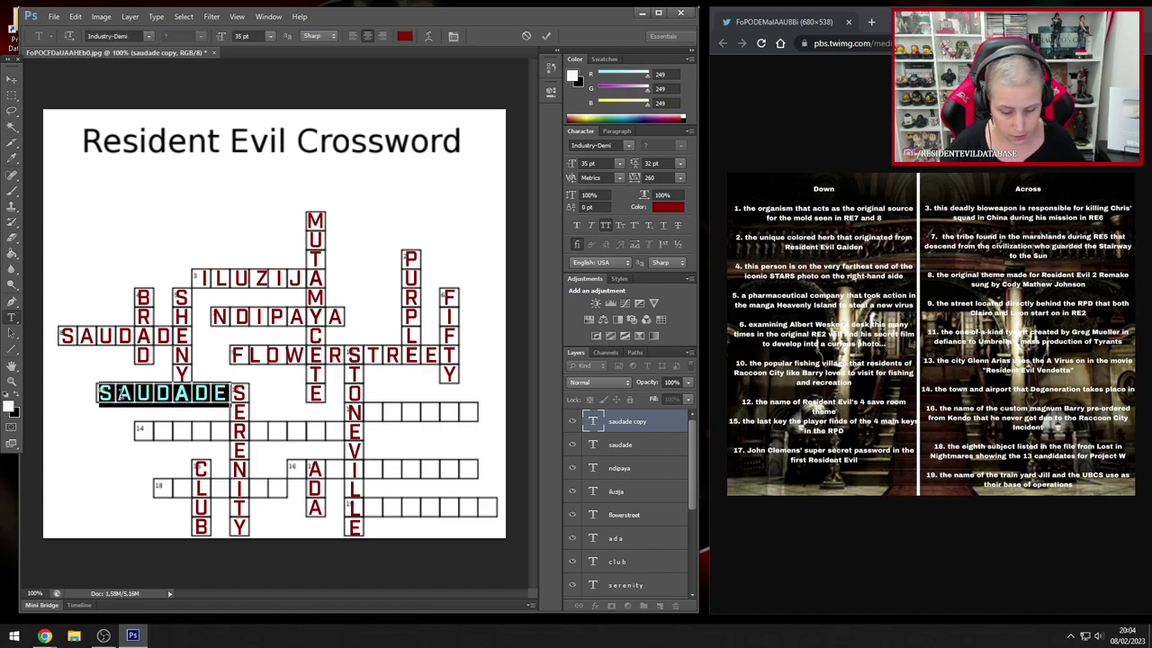
text(THANATOS)
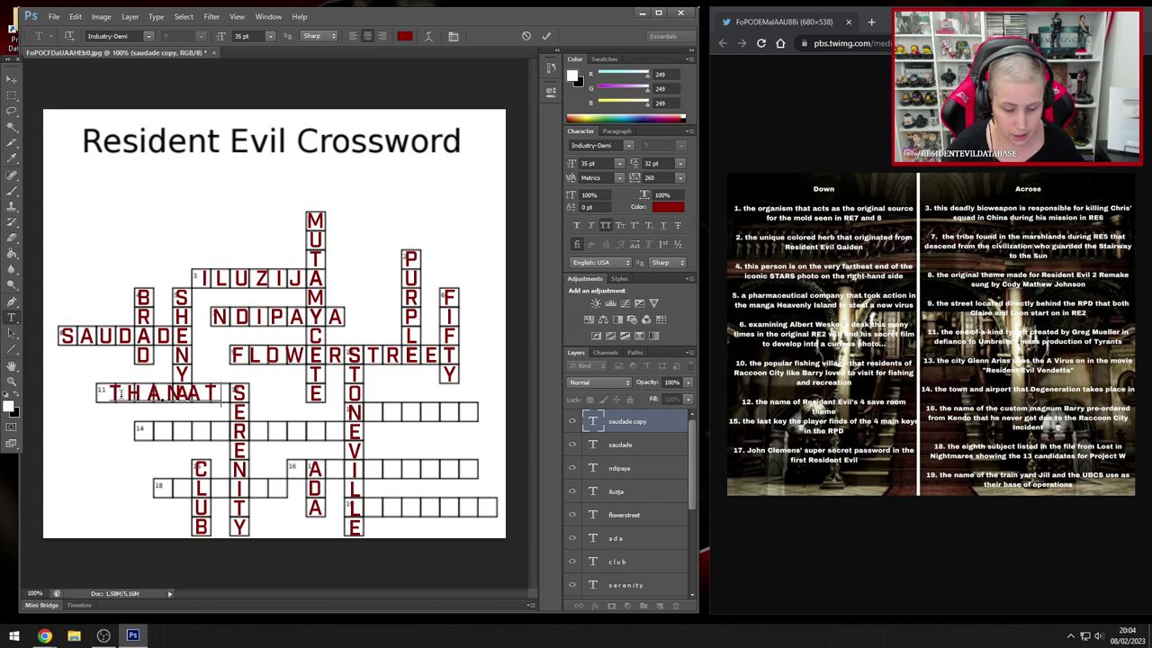
click(14, 81)
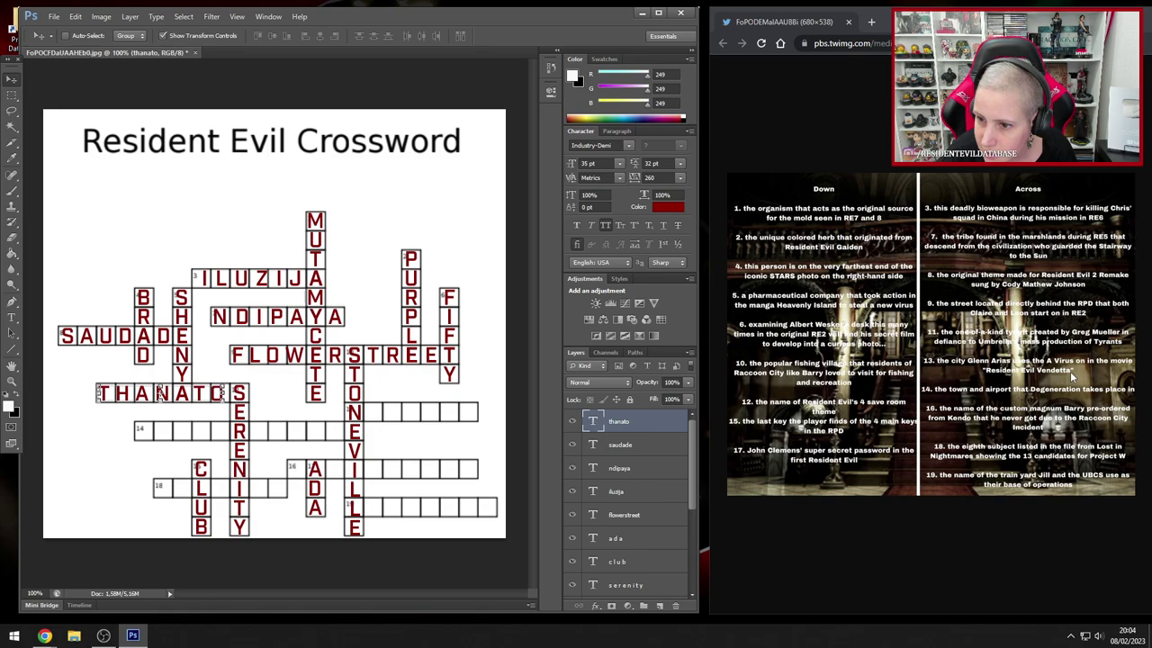
right_click(355, 414)
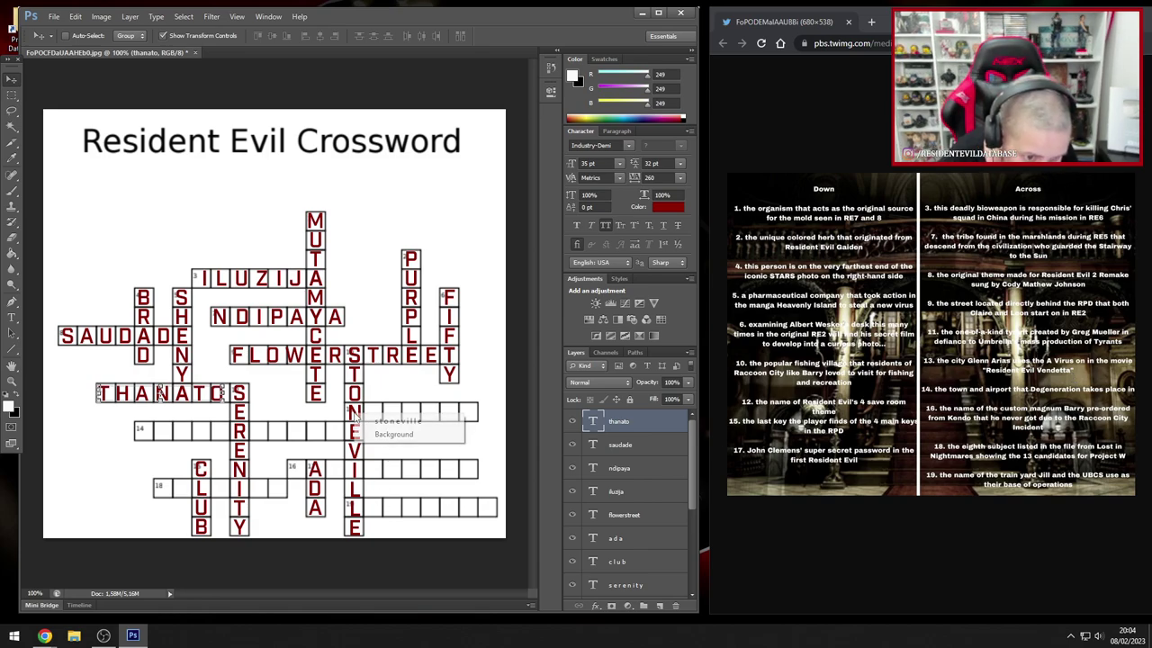
click(367, 421)
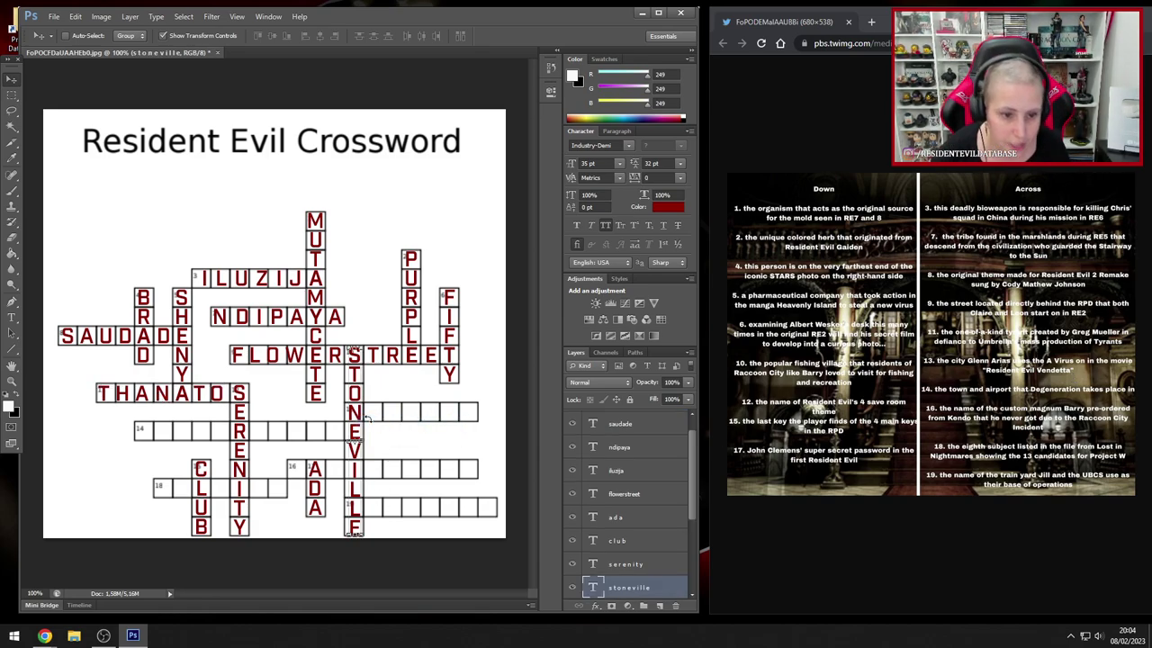
mouse_move(366, 420)
mouse_down()
mouse_move(372, 429)
mouse_move(361, 429)
mouse_up()
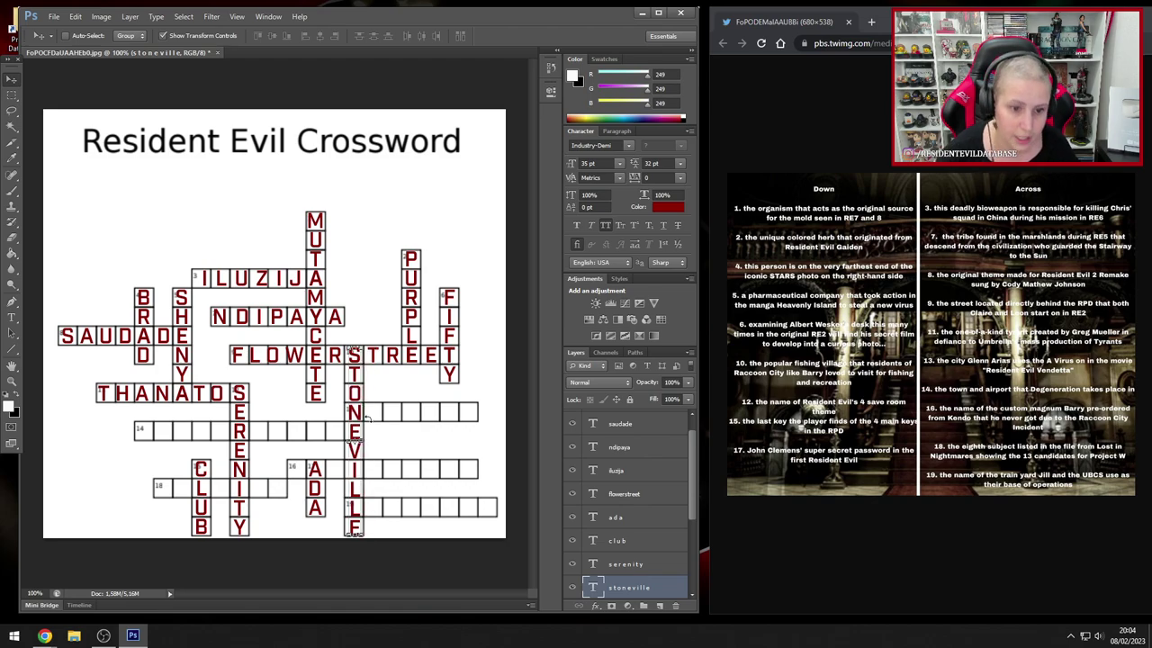
click(11, 320)
click(360, 402)
click(12, 79)
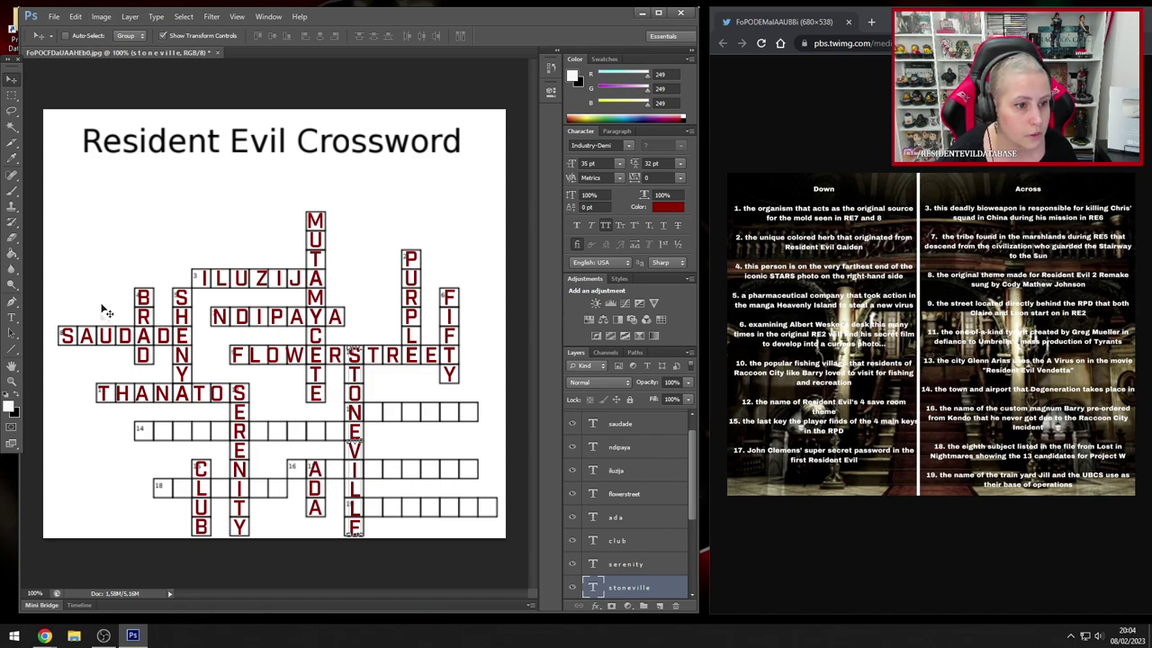
- Duplicate the THANATO text layer and align the copy with the 13 Across row, starting just after the N of STONEVILLE
right_click(105, 393)
click(126, 400)
click(130, 17)
click(155, 41)
key(Return)
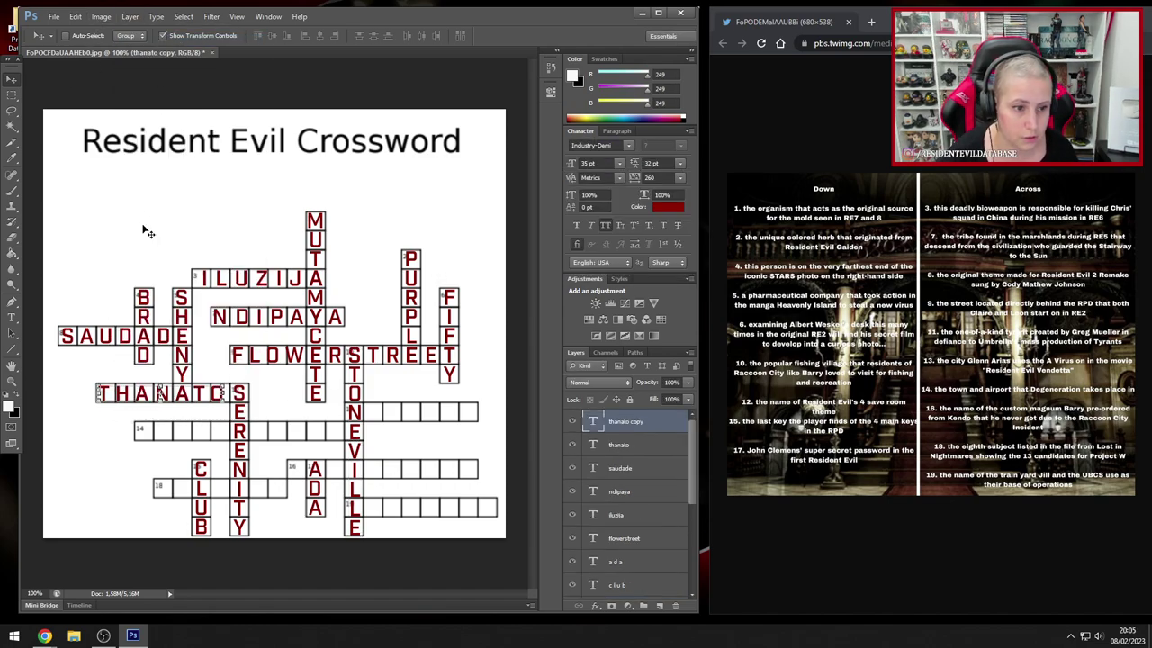
drag(106, 464, 376, 471)
key(Left)
key(Left)
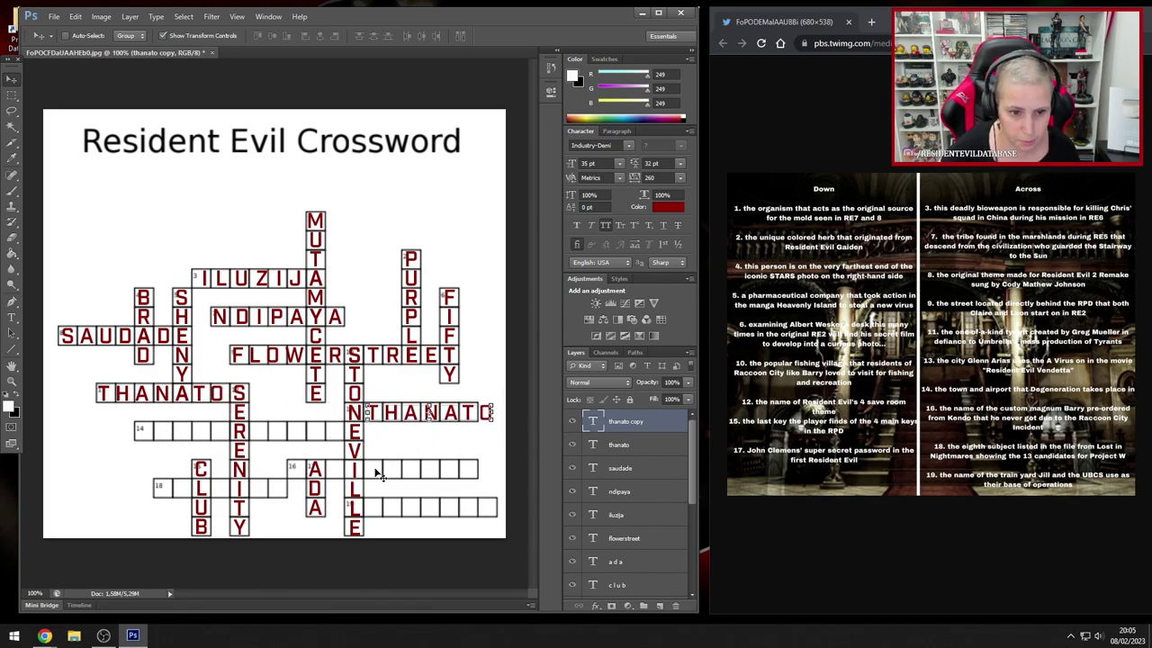
- Replace the copied text in the 13 Across row with EWYORK, using the N of STONEVILLE as the first letter
click(12, 316)
click(406, 414)
key(ctrl+a)
text(E)
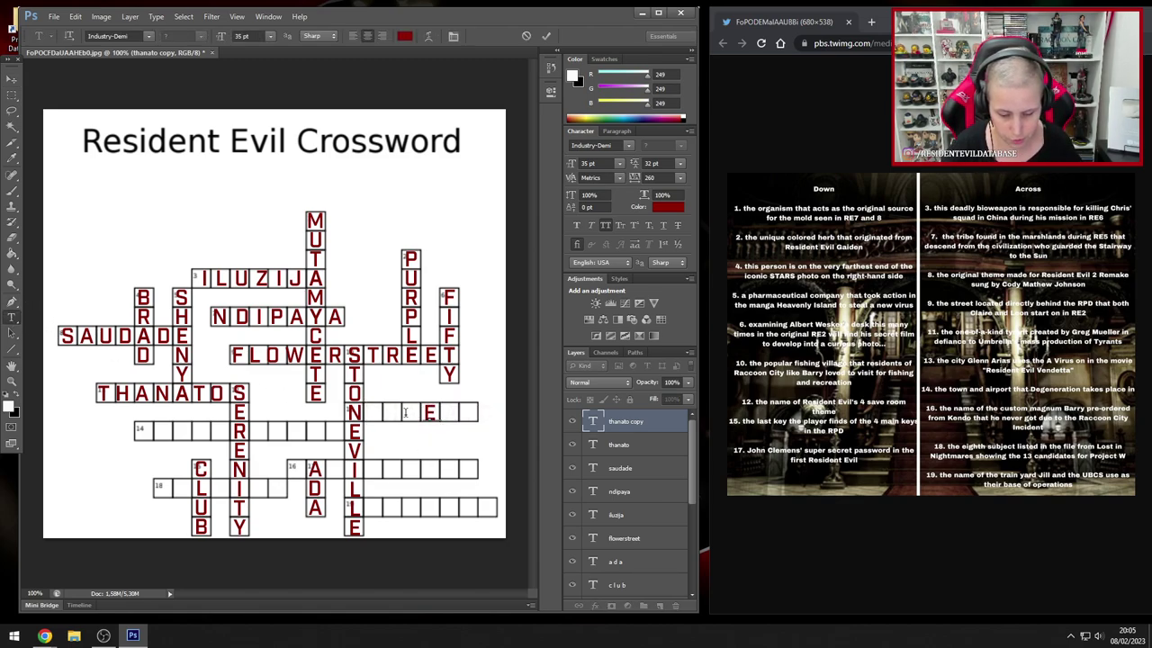
text(WYORK)
key(BackSpace)
text(RK)
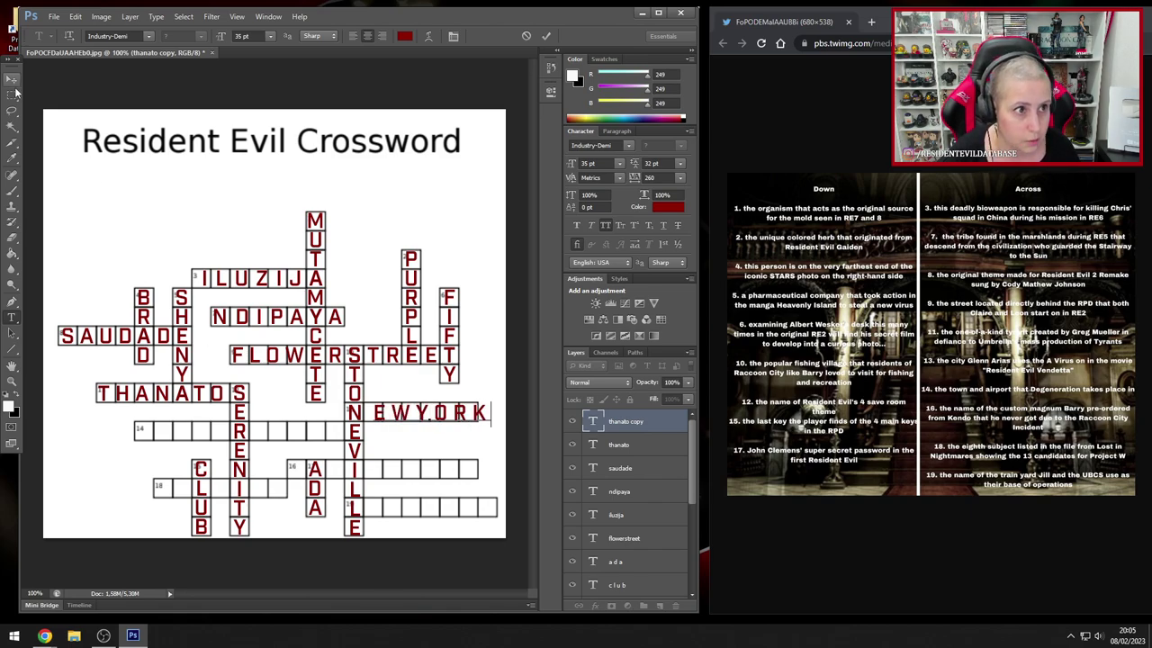
- Commit the EWYORK text and nudge it left until its letters sit in the 13 Across squares
click(13, 83)
key(Left)
key(Left)
key(Left)
key(Left)
key(Left)
key(Left)
key(Left)
key(Left)
key(Left)
key(Left)
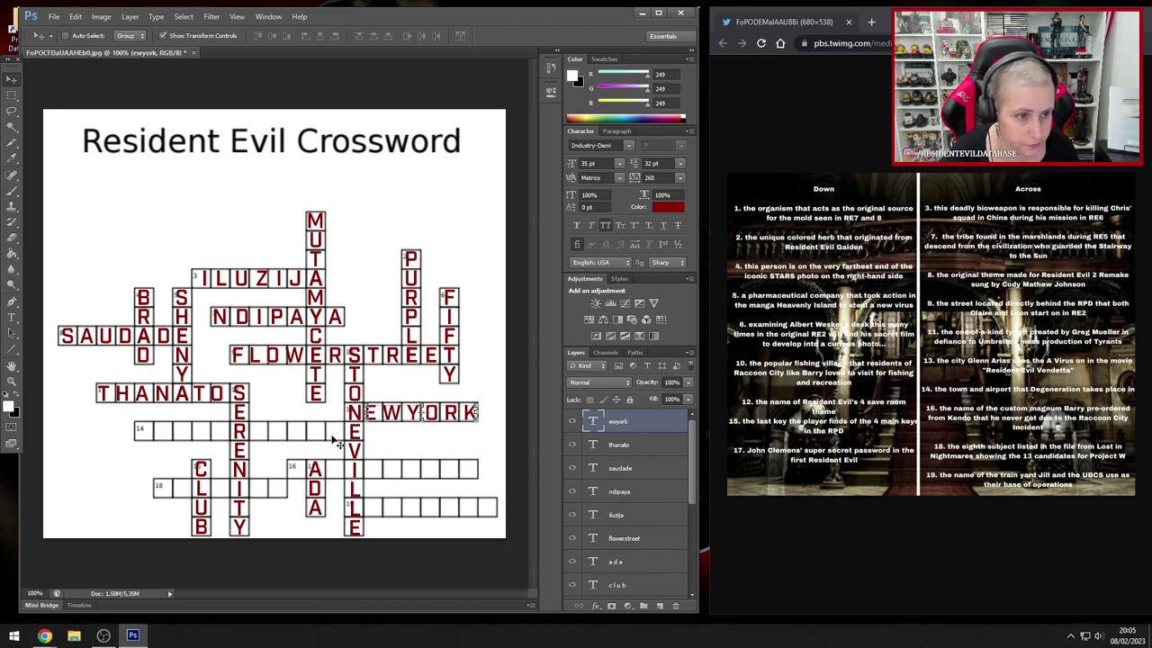
- Duplicate the EWYORK text layer and move the copy onto the 14 Across row
click(130, 16)
click(154, 39)
key(Return)
drag(401, 464, 226, 483)
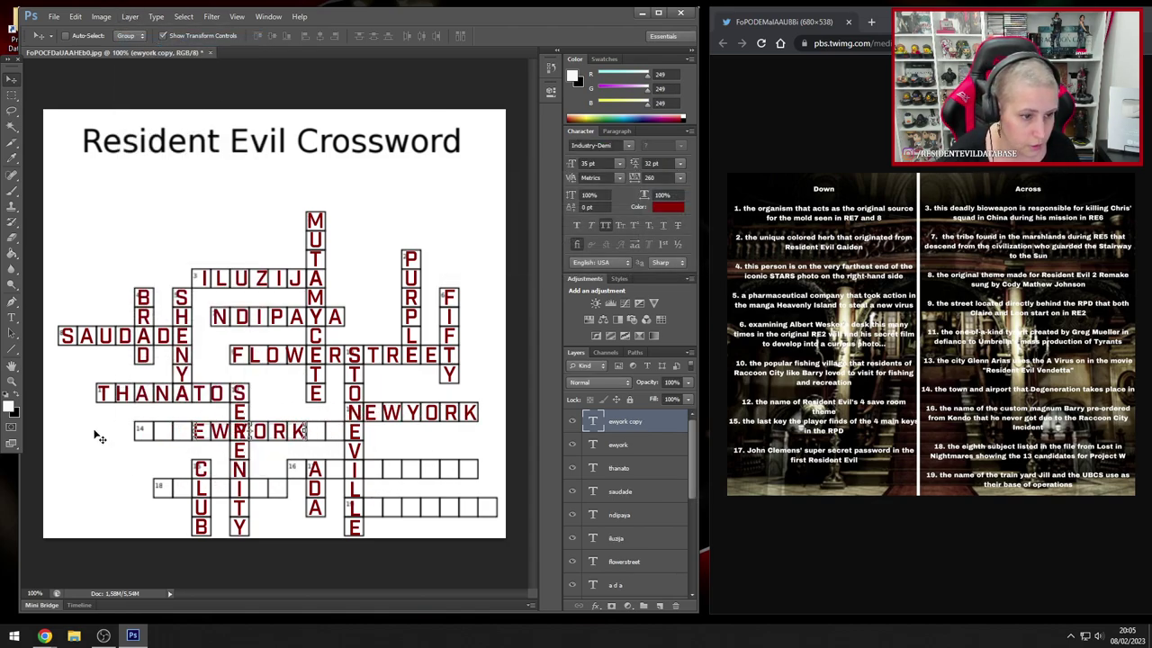
- Replace the copied text in the 14 Across row with HARVARDVILLE
click(11, 316)
click(208, 430)
key(ctrl+a)
text(RARVARD)
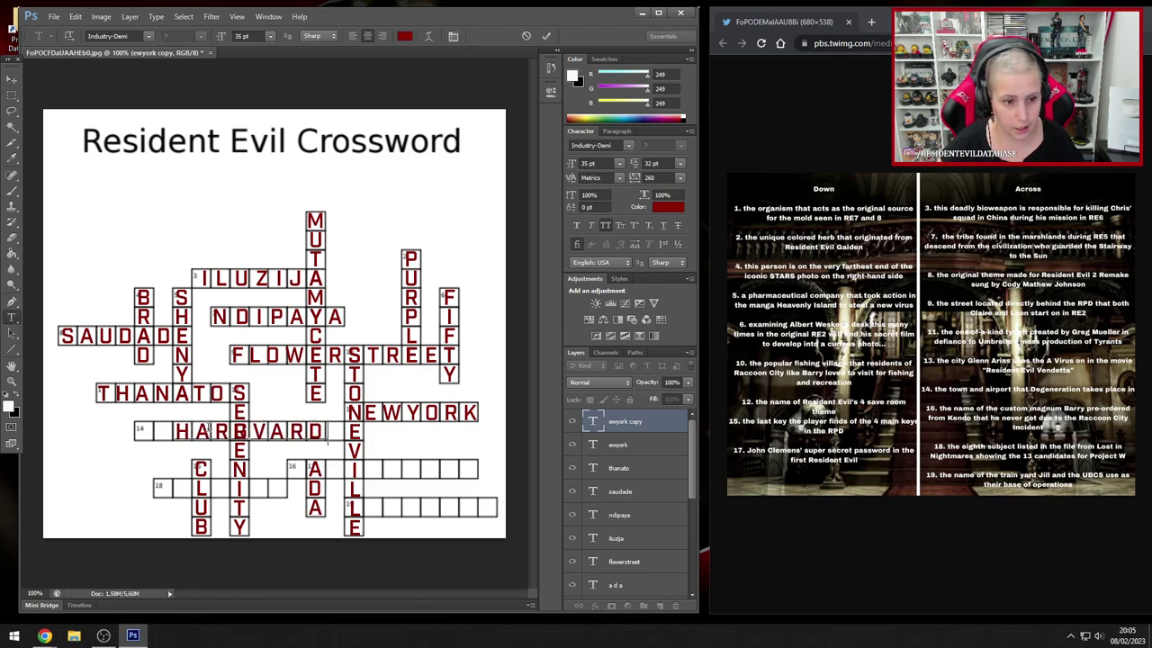
key(BackSpace)
key(BackSpace)
key(BackSpace)
key(BackSpace)
key(BackSpace)
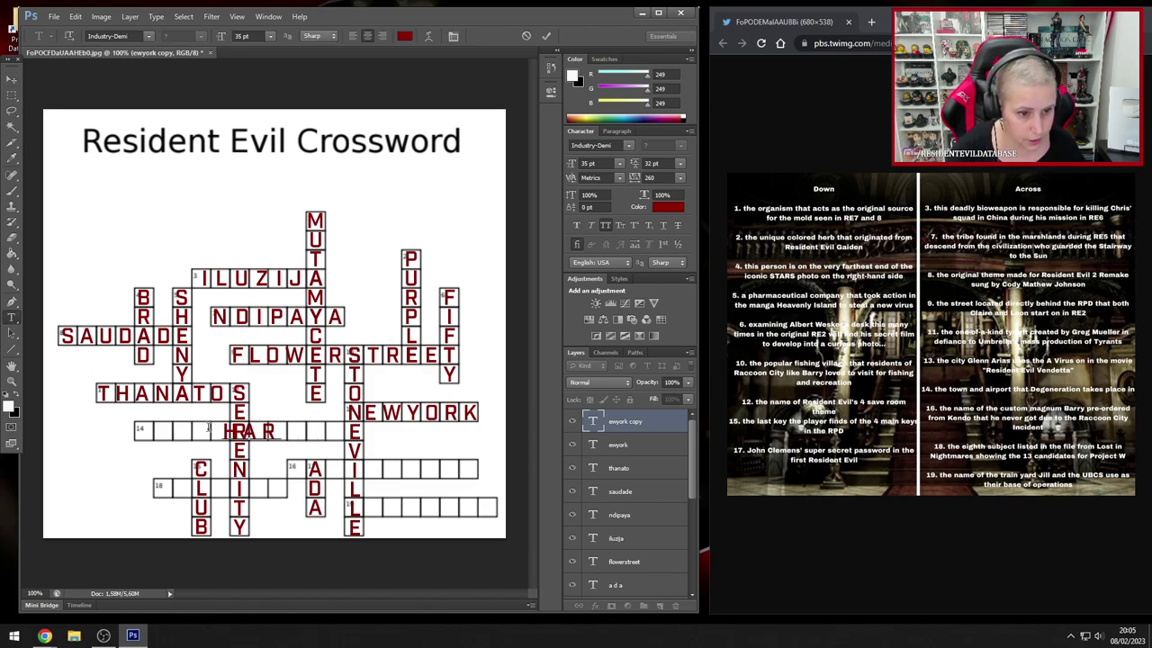
text(VARDVILLE)
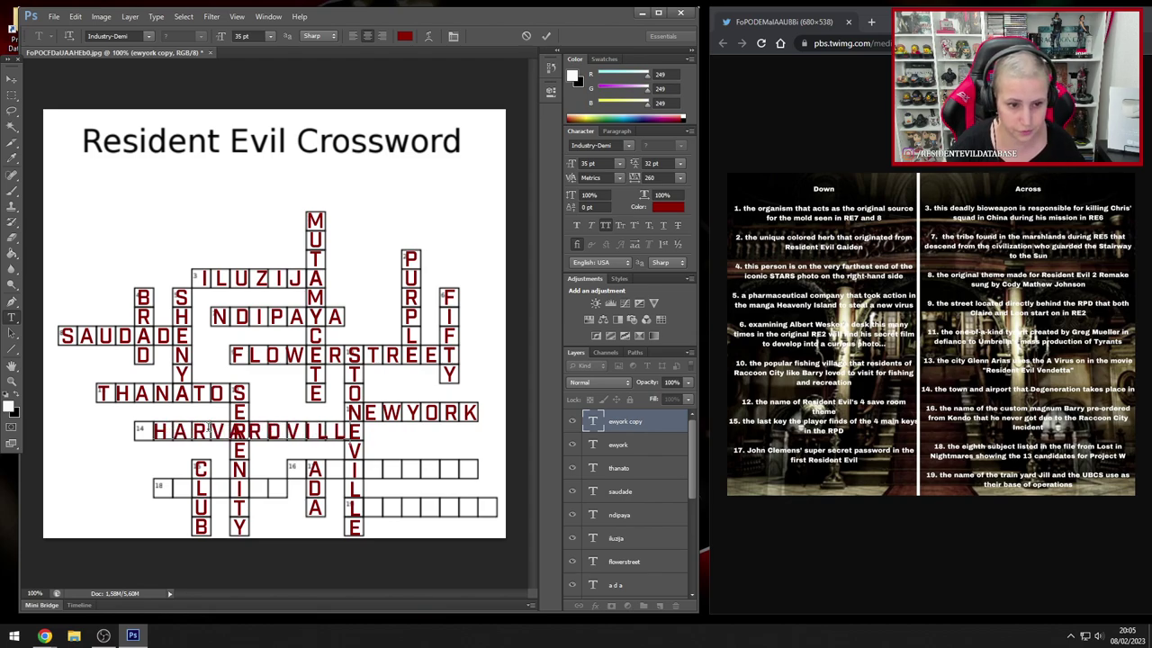
- Commit the 14 Across text as HARVARDVILL and nudge it left toward the start of the row
click(14, 82)
key(Left)
key(Left)
key(Left)
key(Left)
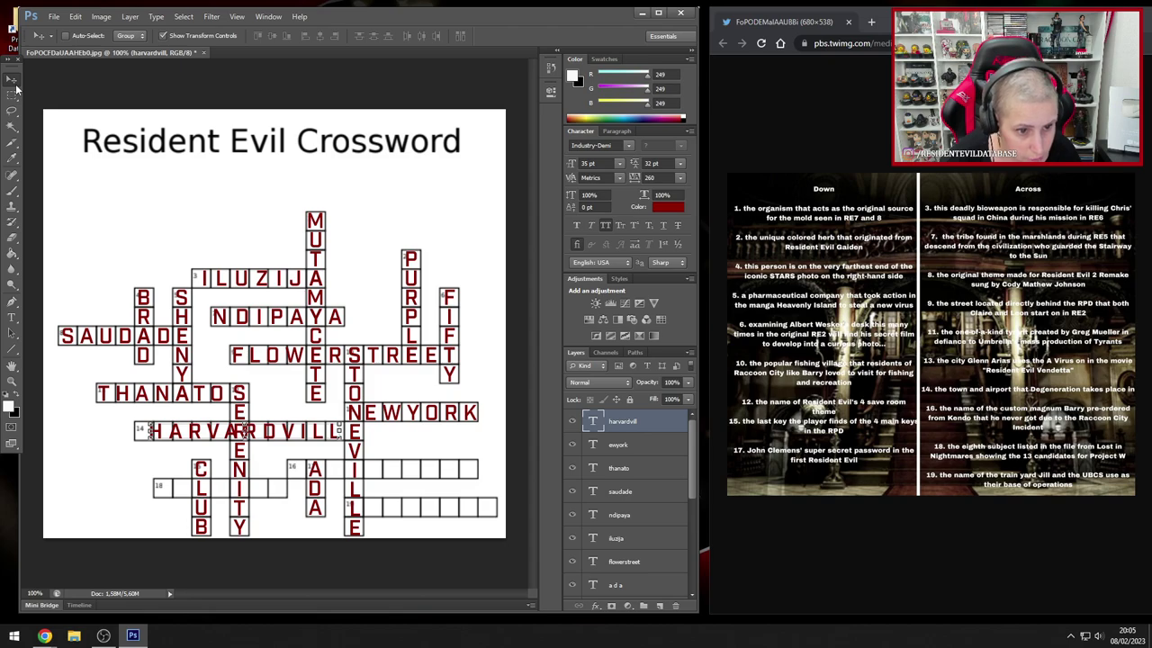
- Append the final E to the 14 Across text so it reads HARVARDVILLE, and commit it
click(11, 317)
click(331, 436)
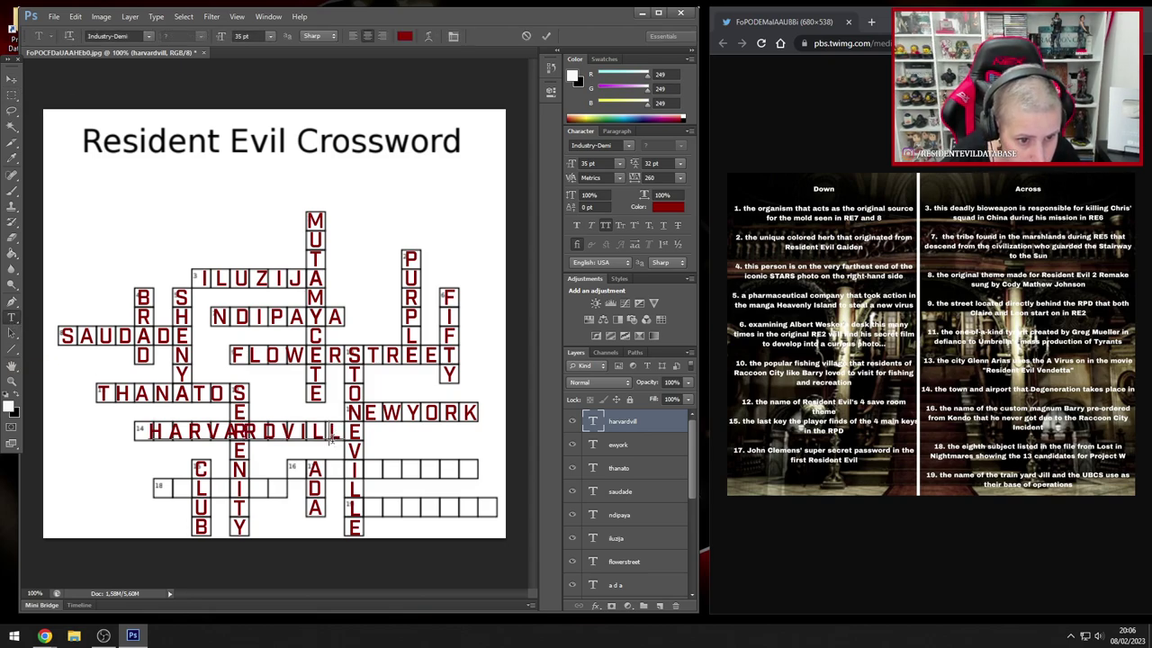
text(L)
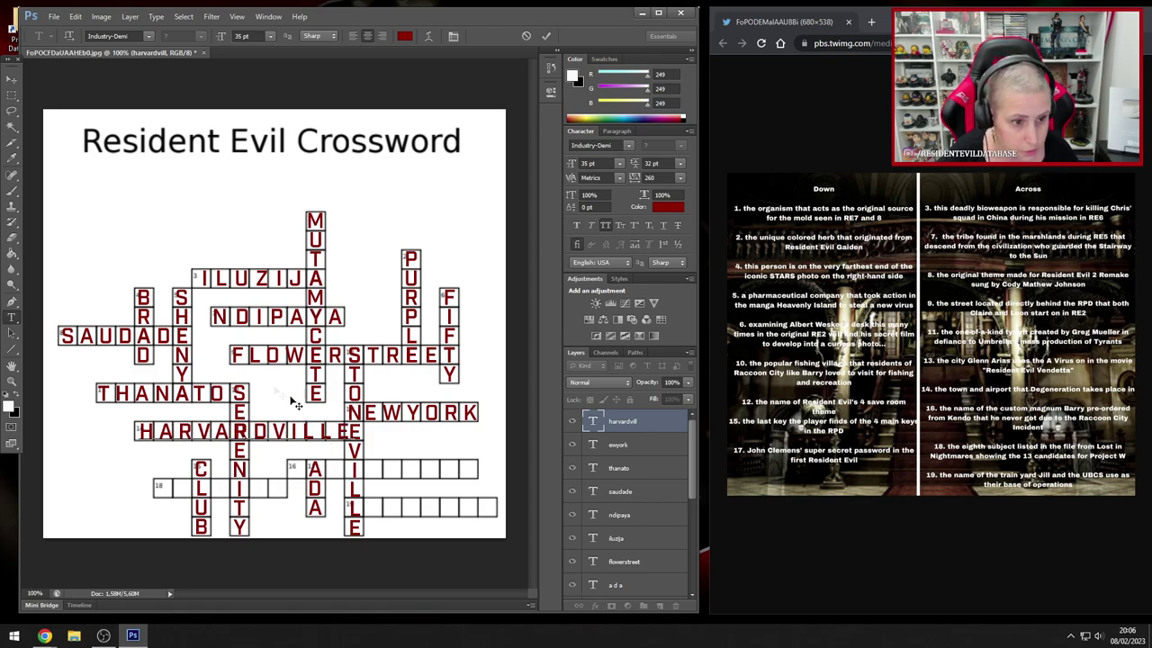
click(11, 80)
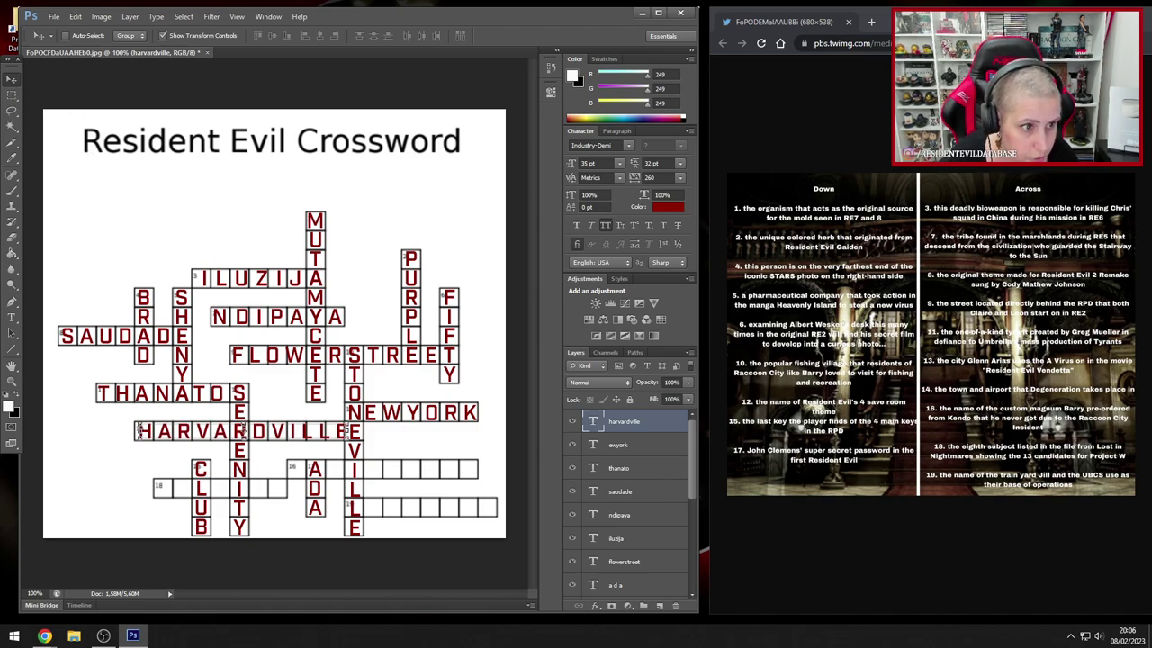
- Set the tracking of the letters VILLE in HARVARDVILLE to 340 and commit the text
click(12, 317)
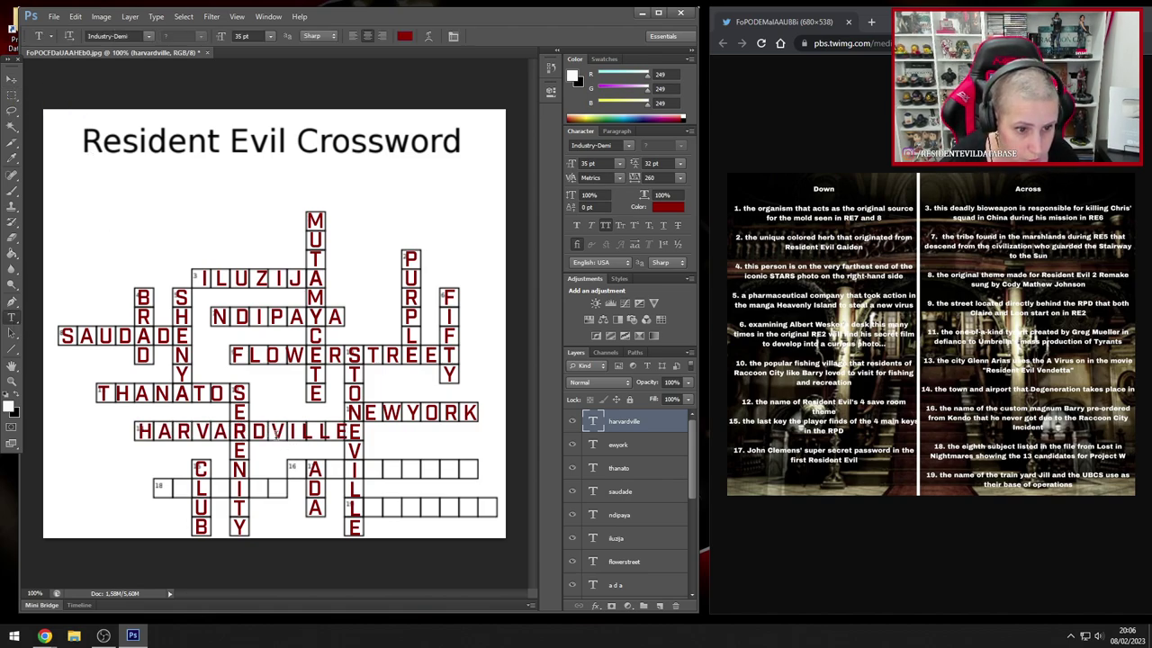
drag(270, 431, 360, 432)
click(661, 179)
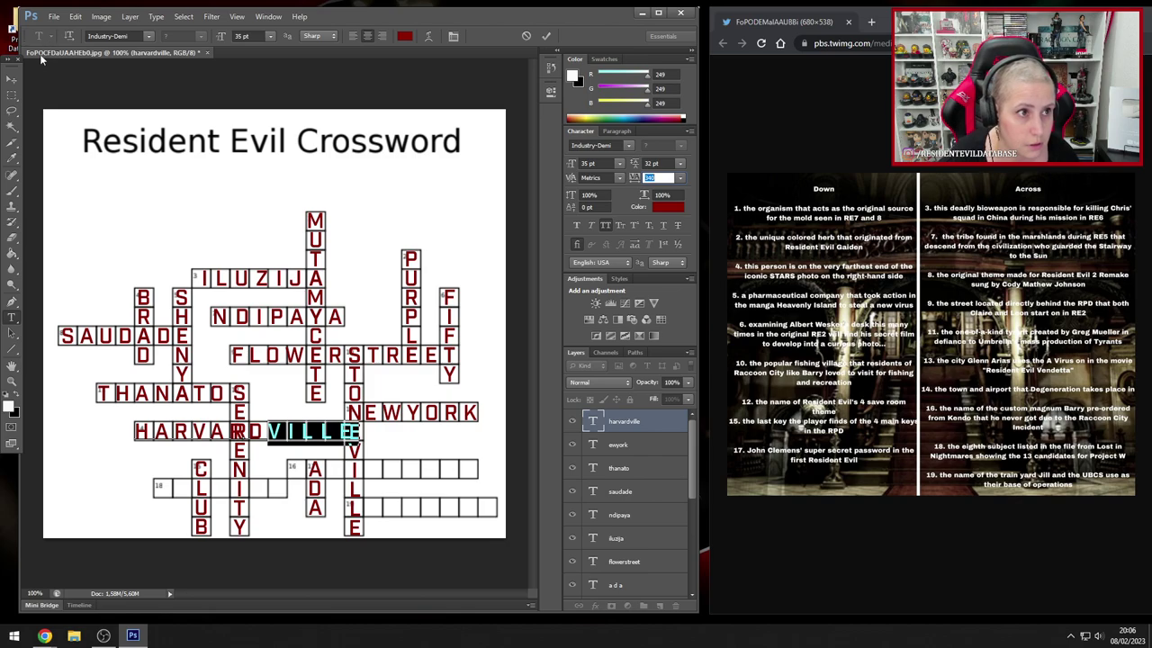
click(13, 79)
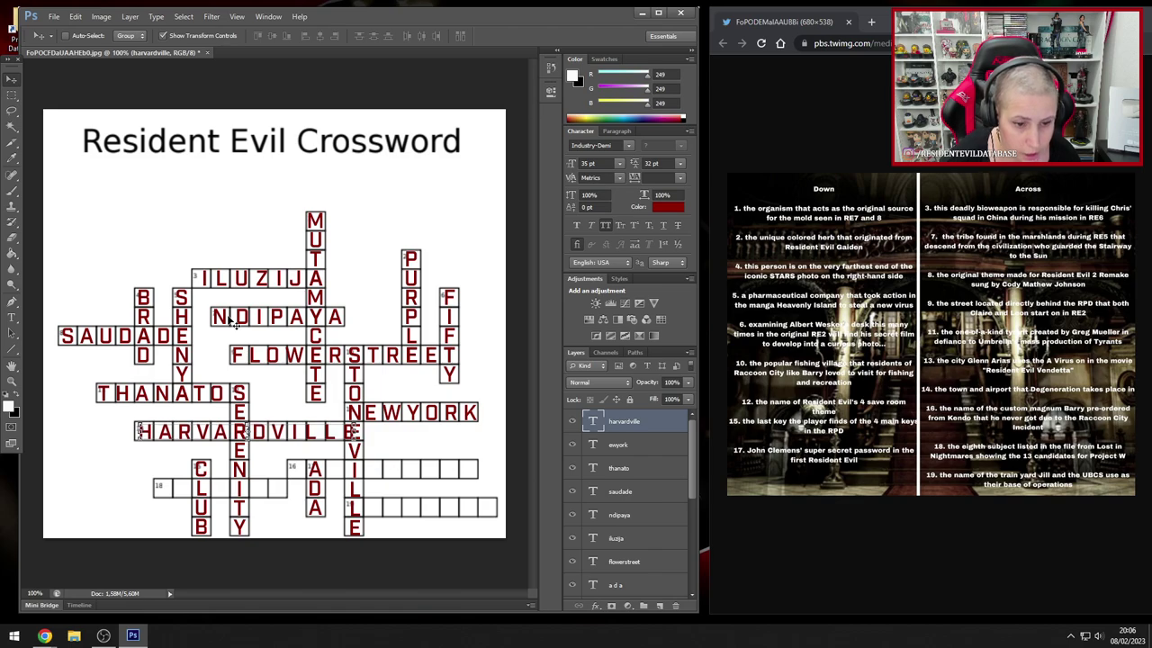
- Increase the tracking of the letters VILLE in HARVARDVILLE to 440
click(12, 317)
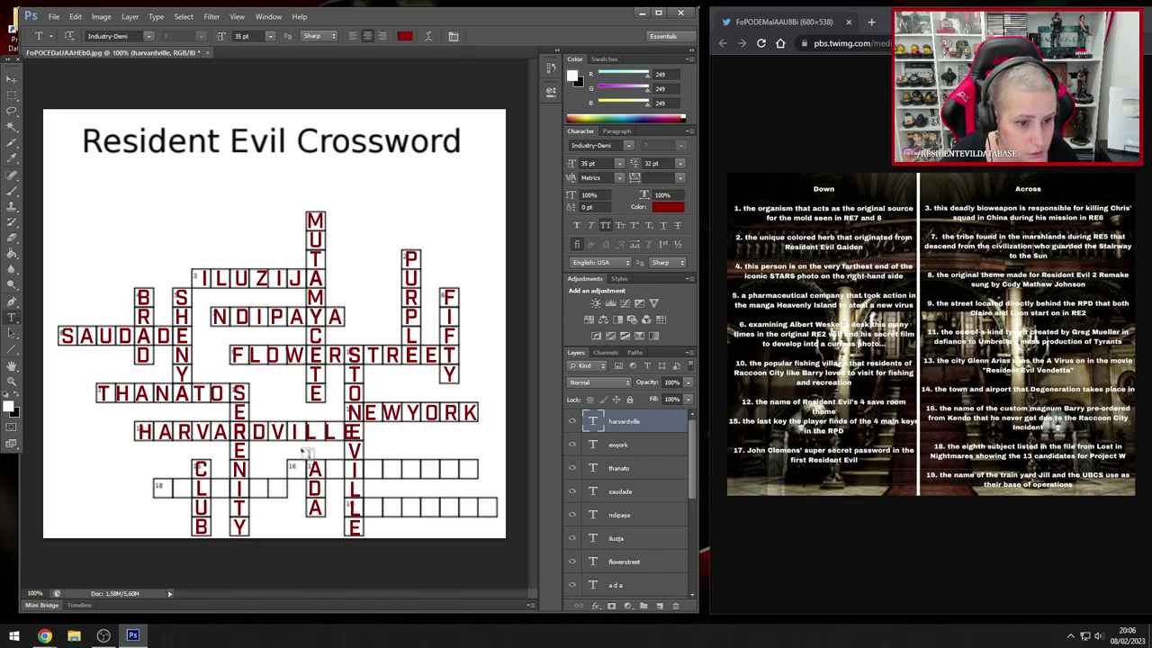
drag(270, 432, 363, 432)
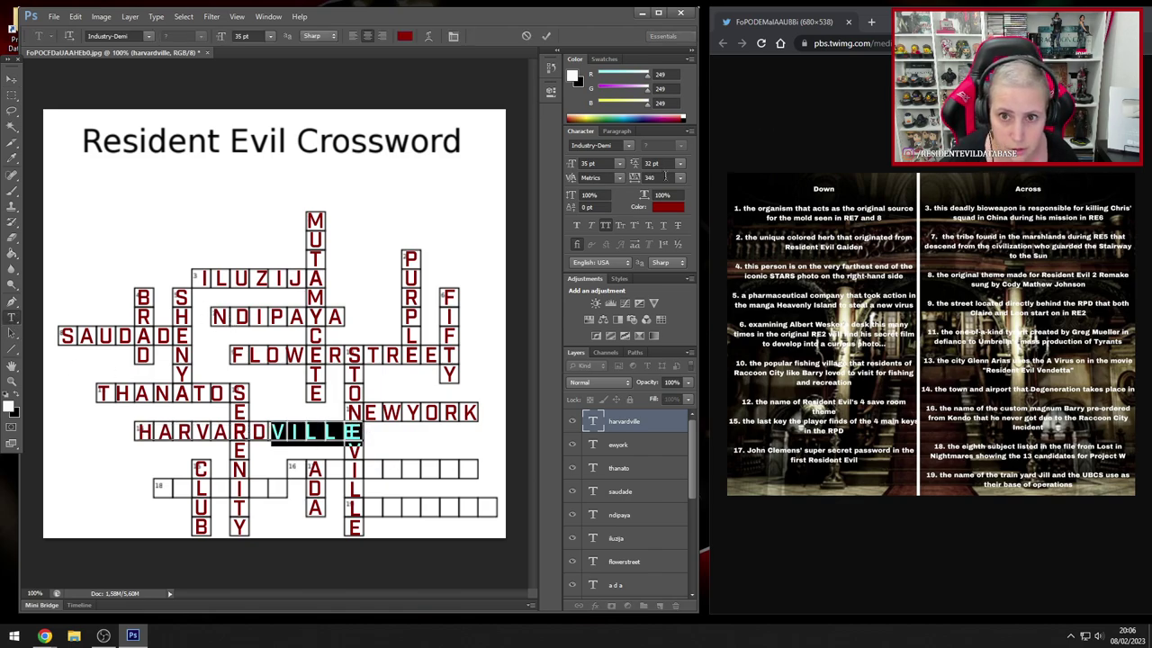
click(664, 177)
key(Up)
key(Up)
key(Up)
key(Up)
key(Up)
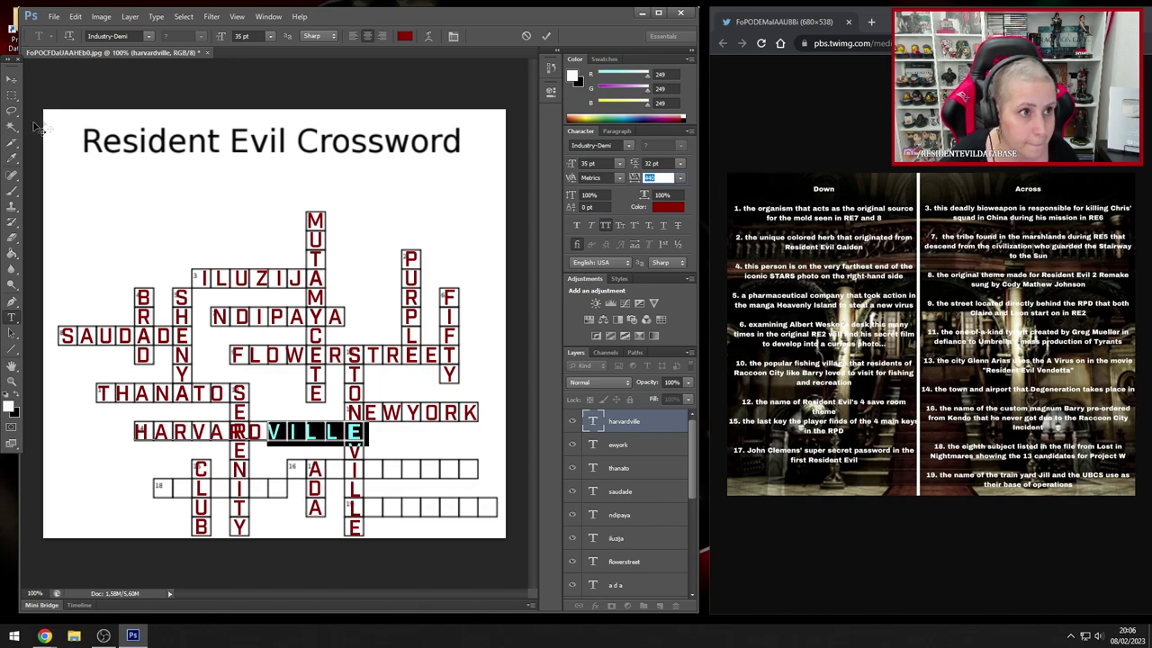
- Commit the HARVARDVILLE text and nudge it right so its letters line up with the 14 Across squares
click(12, 79)
key(Right)
key(Right)
key(Right)
key(Right)
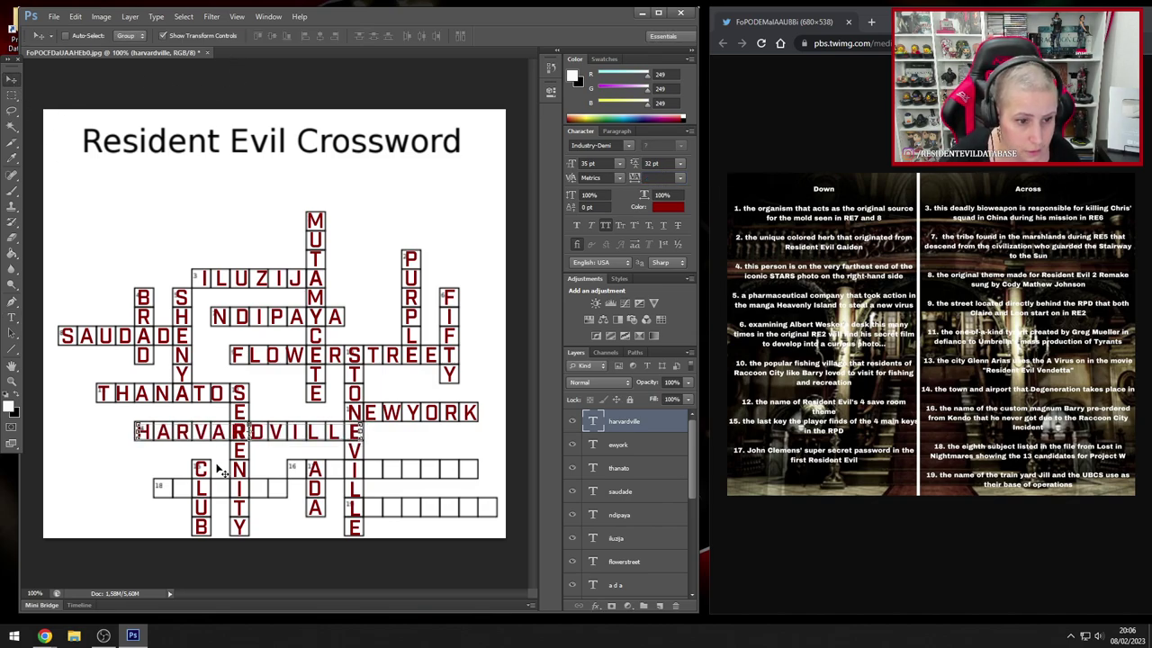
- Remove the final E from the 14 Across text so it reads HARVARDVILL, and nudge it left to line up with its squares
key(Right)
key(Right)
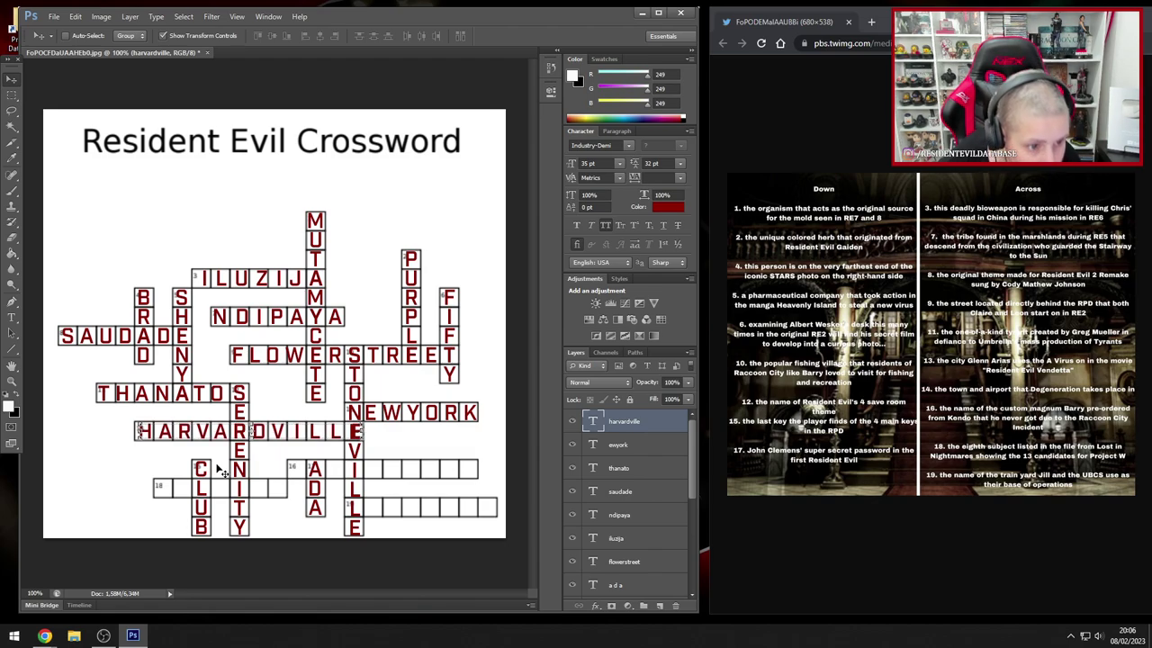
click(11, 317)
click(357, 431)
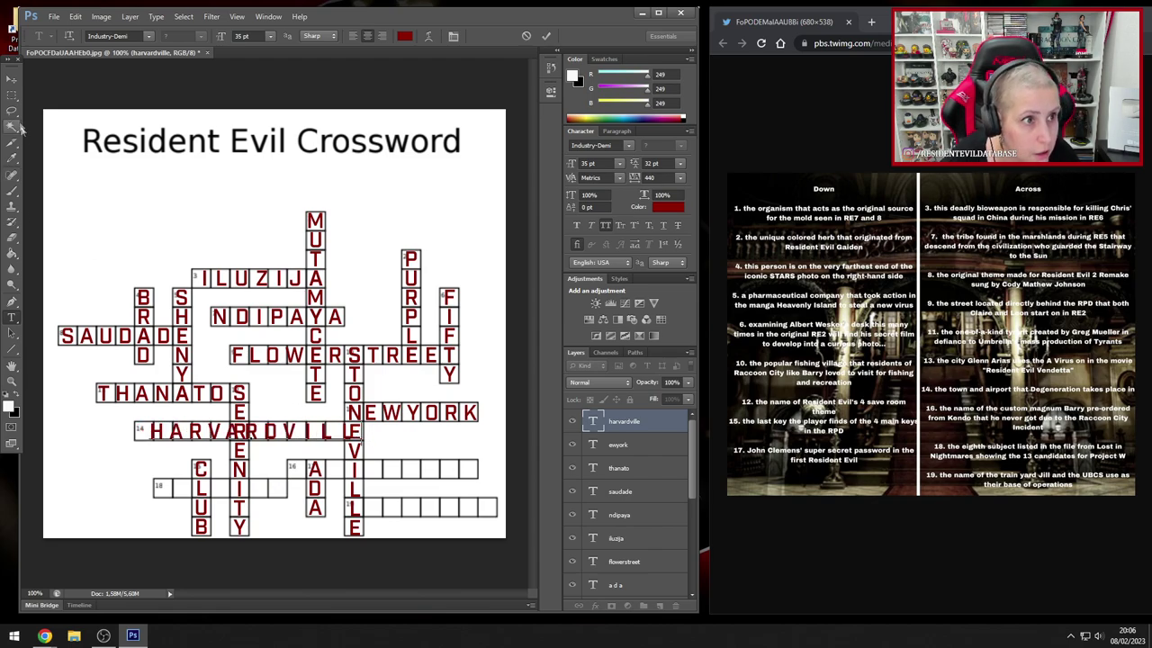
click(11, 81)
key(Left)
key(Left)
key(Left)
key(Left)
key(Left)
key(Left)
key(Left)
key(Left)
key(Left)
key(Left)
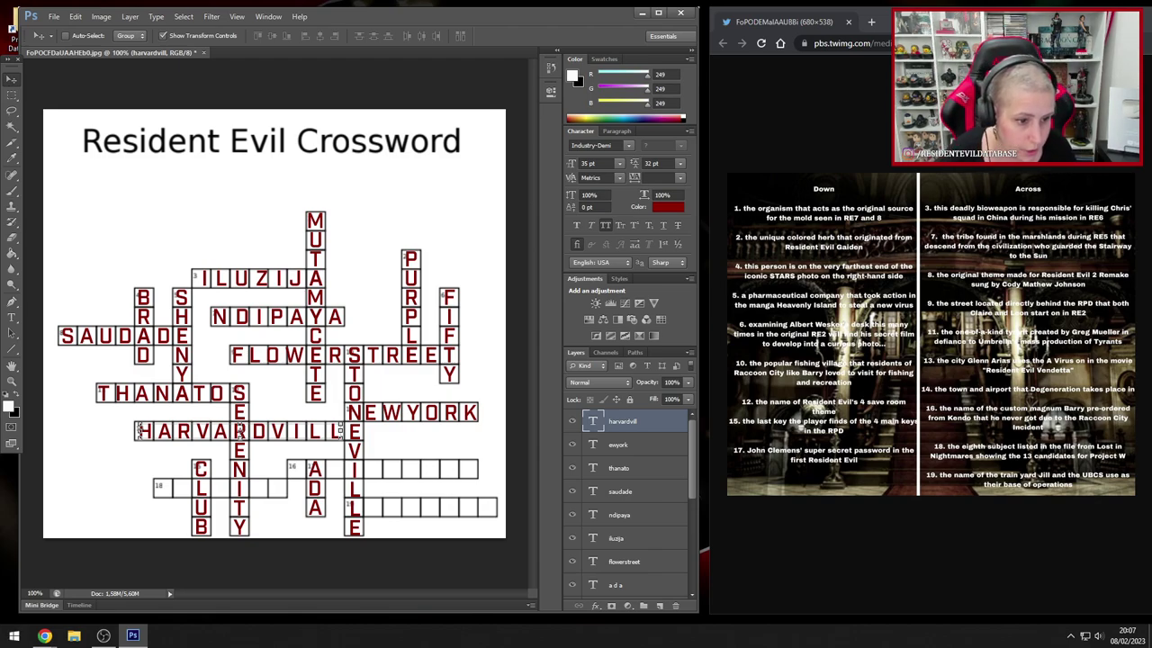
click(12, 317)
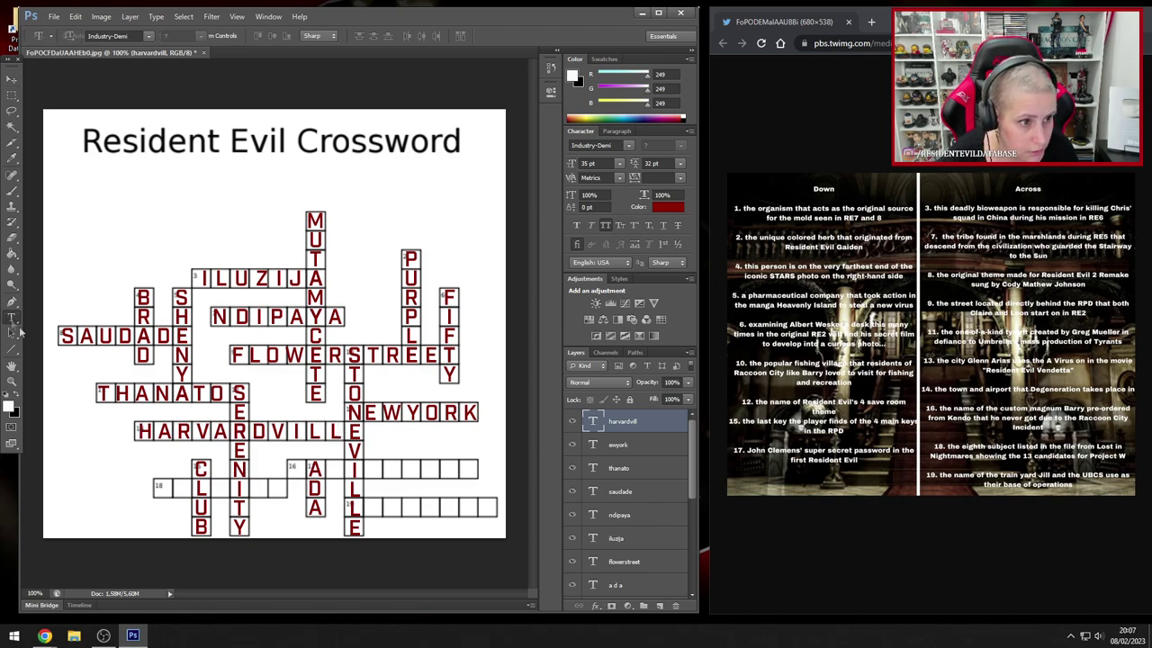
click(310, 469)
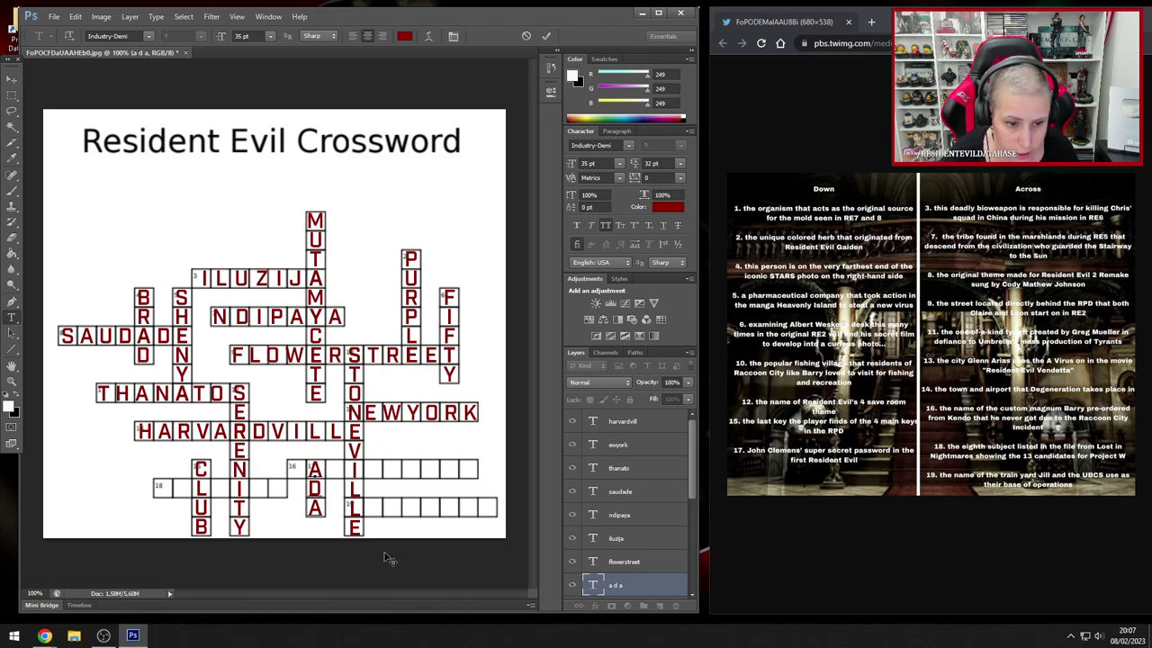
click(13, 97)
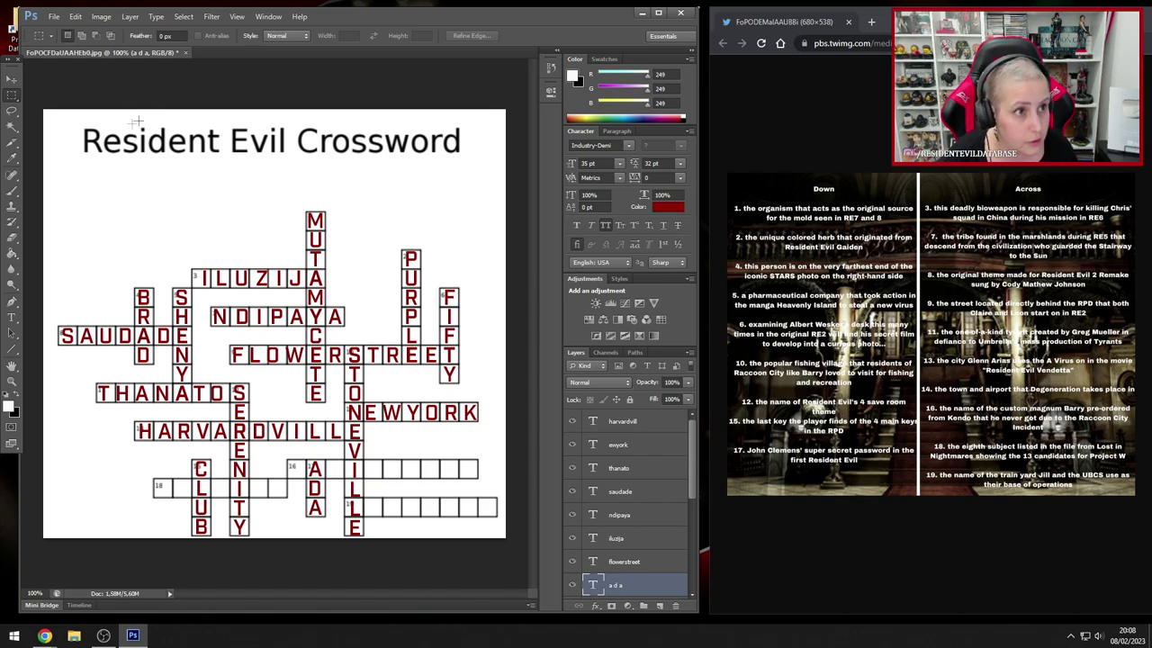
click(11, 79)
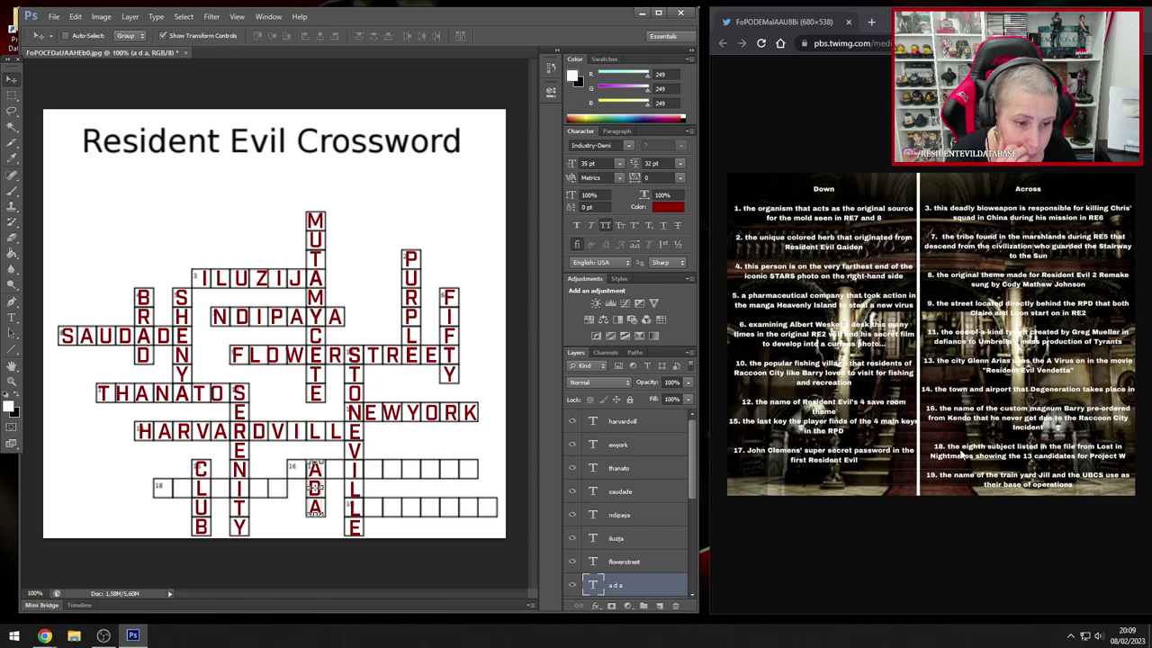
- Try reusing a duplicate of the ADA text layer for the 18 Across answer, and undo the move and the duplication
click(99, 16)
click(99, 16)
click(130, 17)
click(155, 41)
key(Return)
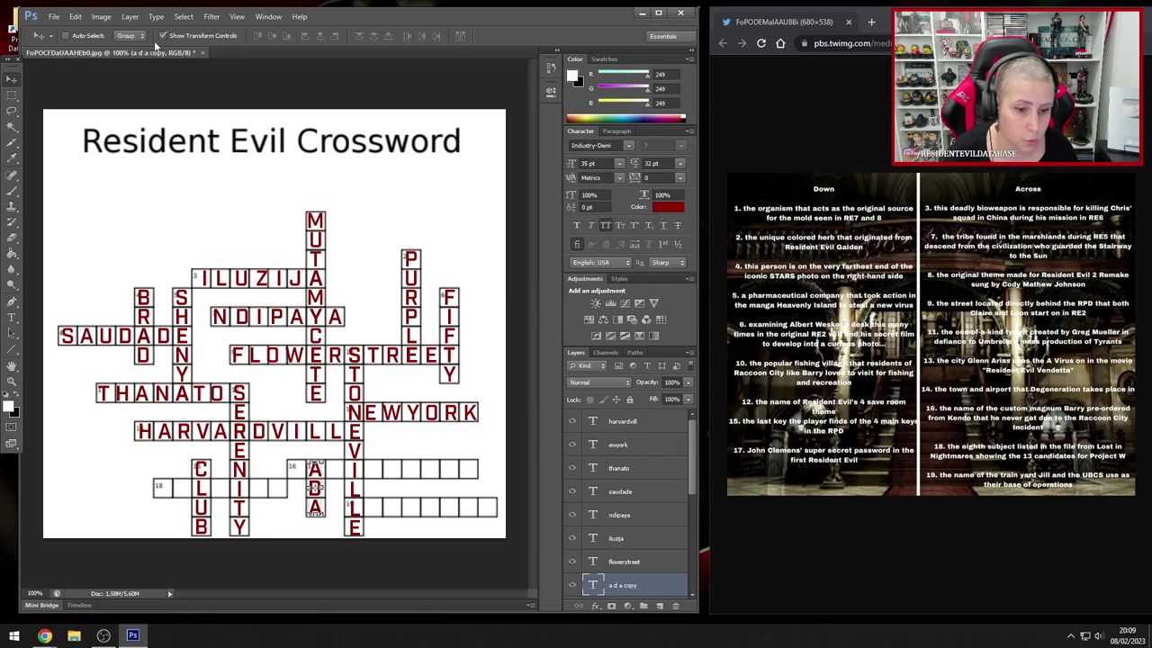
drag(260, 525, 246, 518)
key(ctrl+alt+z)
key(ctrl+alt+z)
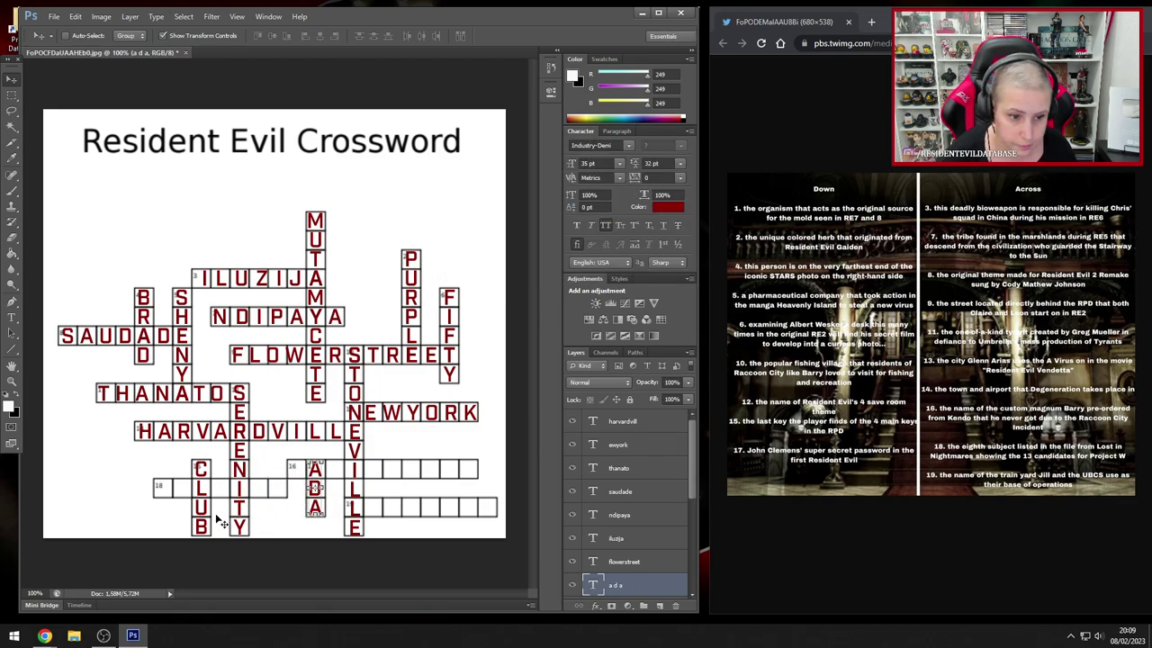
- Add a new text reading WI and place it over the first two squares of 18 Across
click(12, 317)
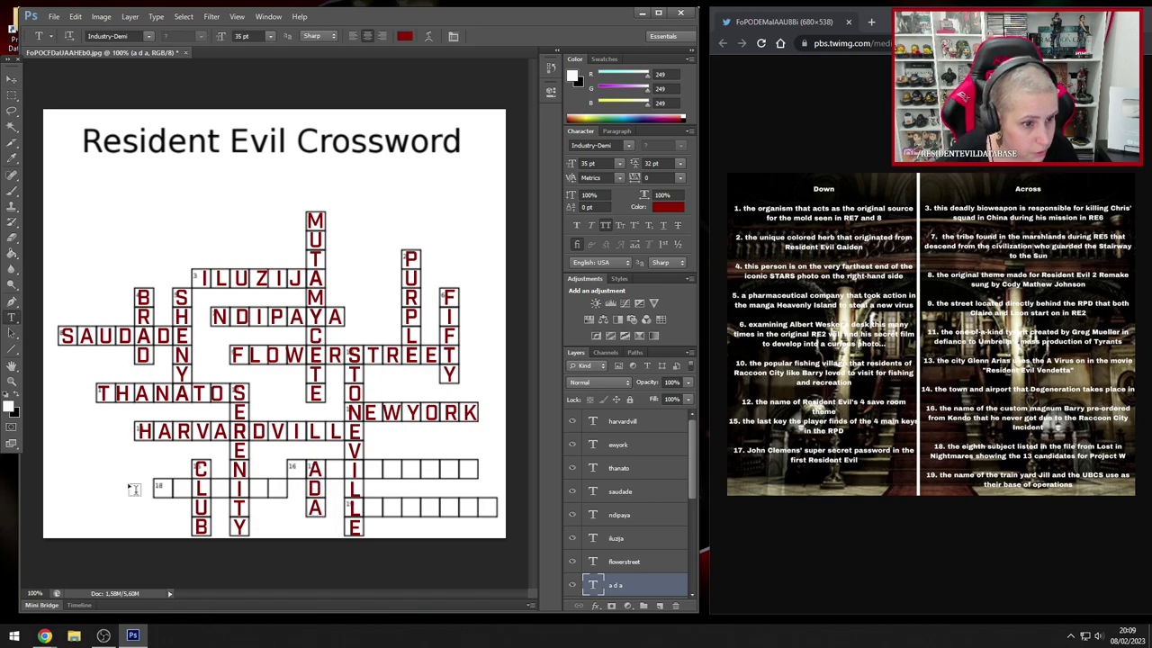
click(165, 488)
text(wi)
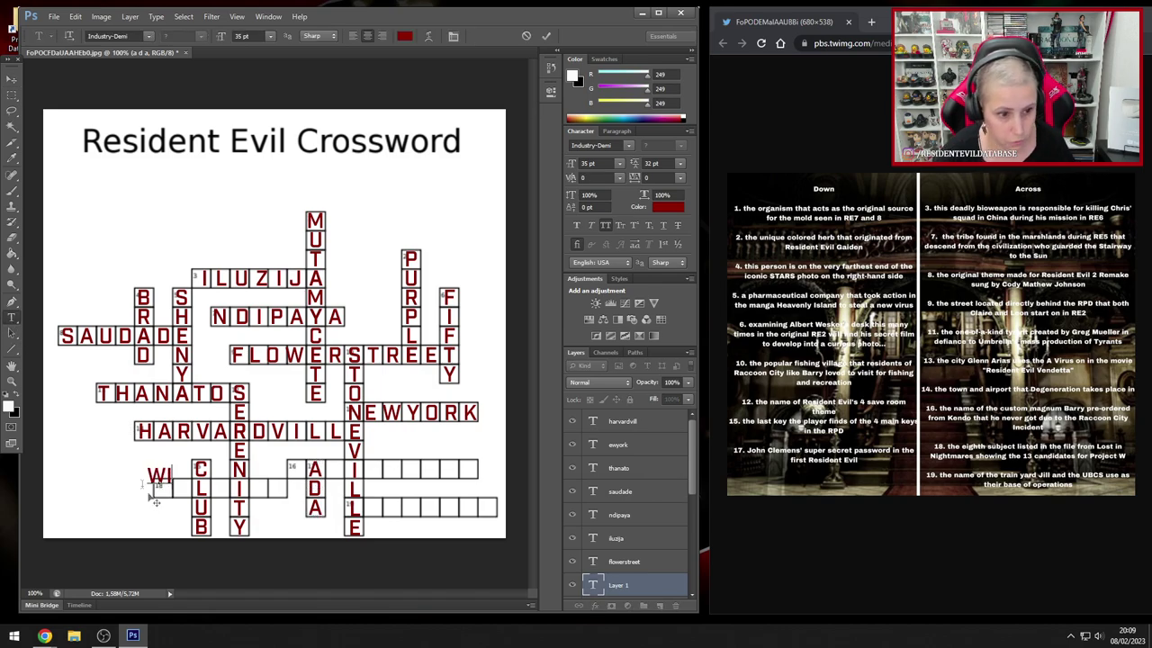
click(11, 79)
drag(115, 505, 112, 509)
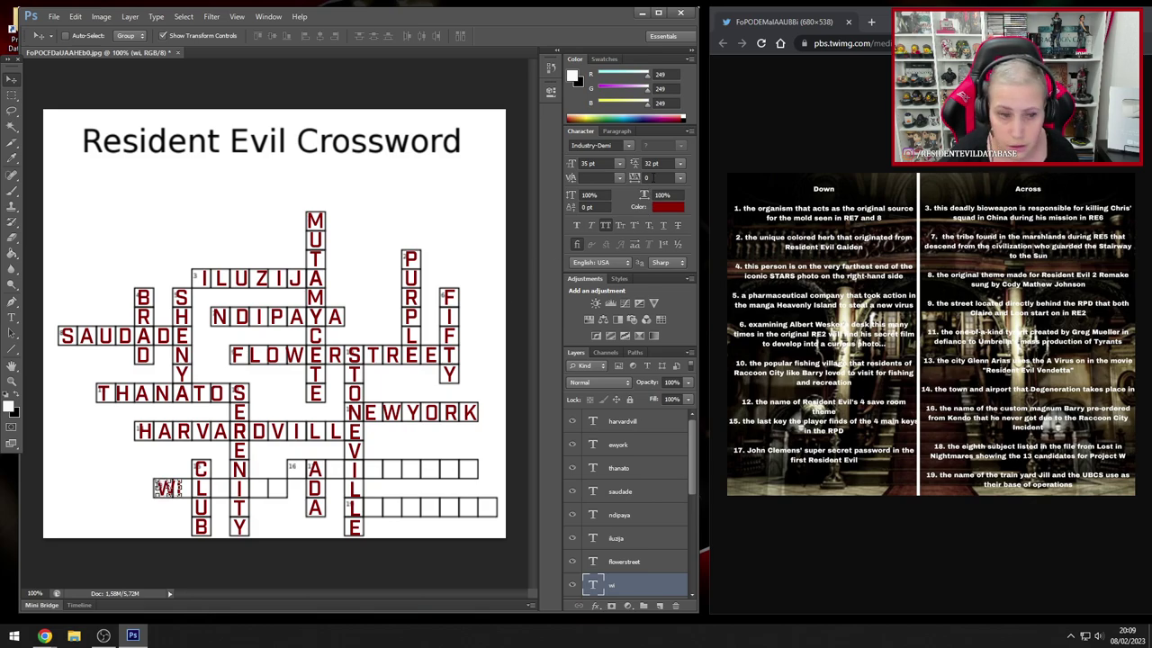
- Set the tracking of the WI text to 200 and refine it to 220 so the letters fit their squares
click(649, 177)
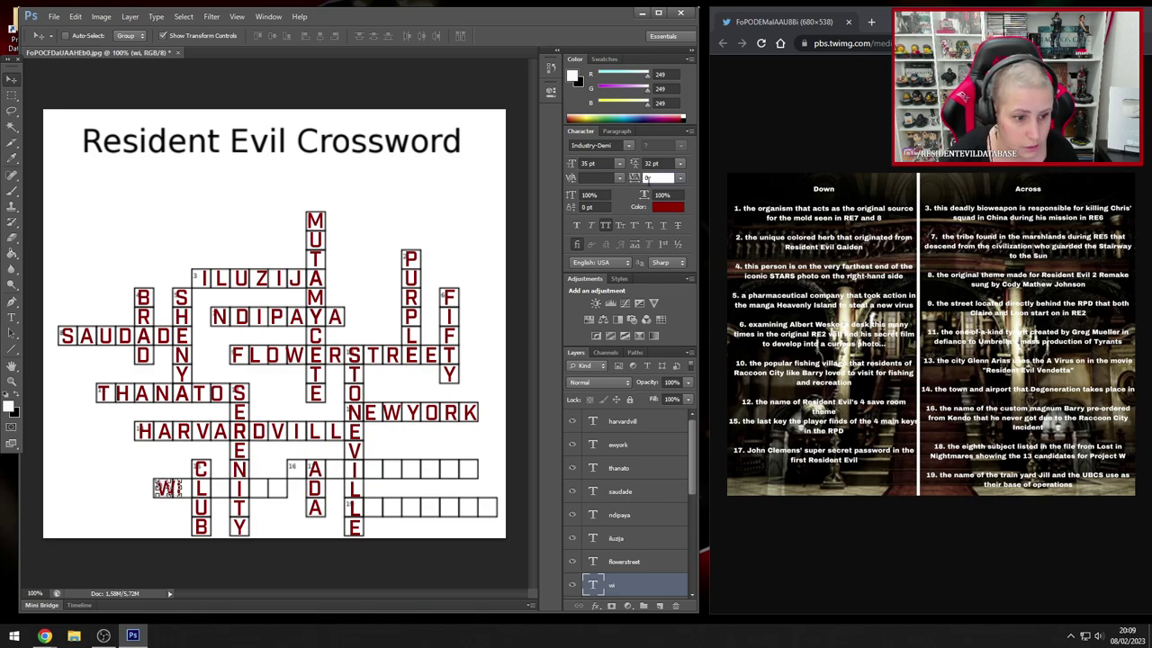
double_click(646, 177)
text(200)
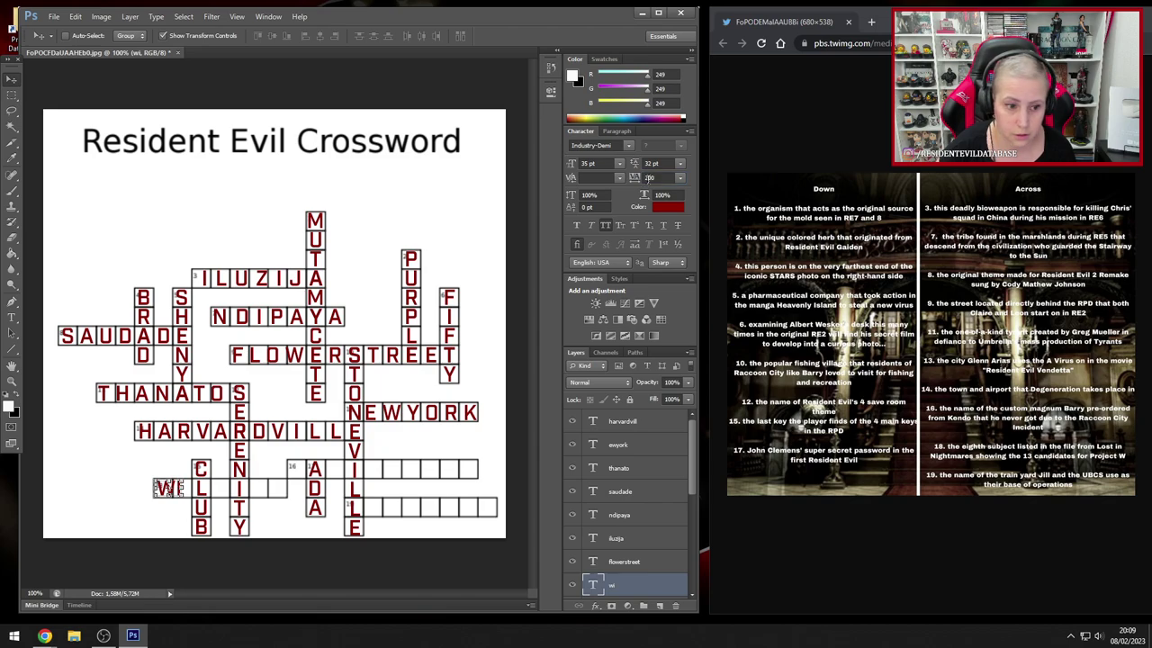
key(Return)
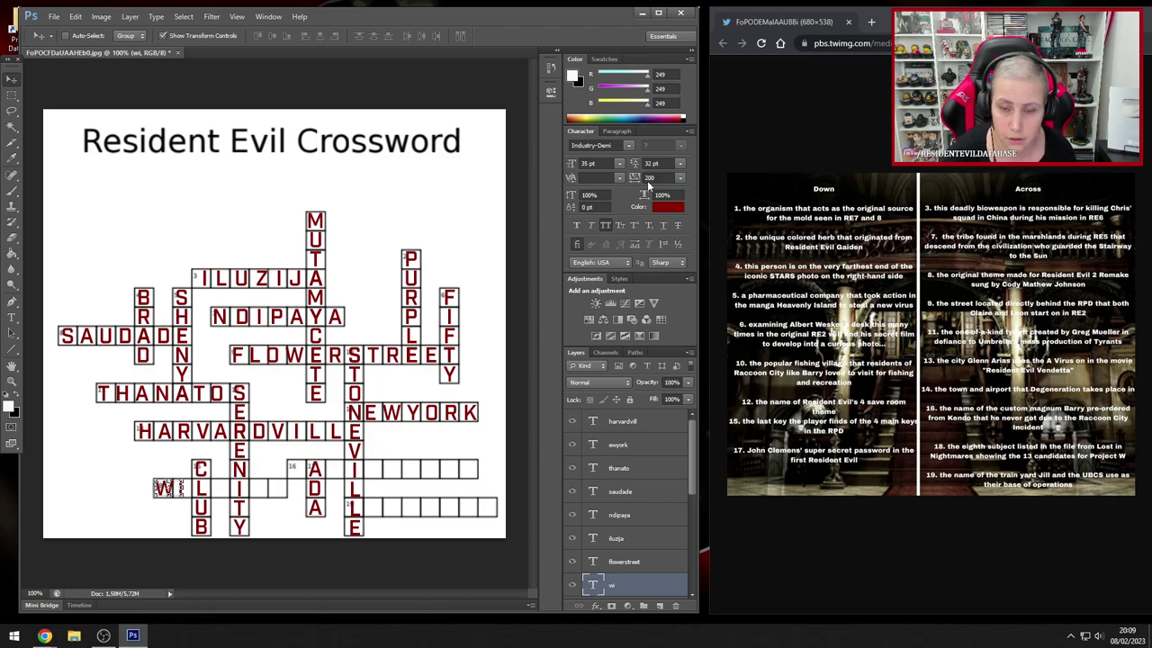
double_click(669, 177)
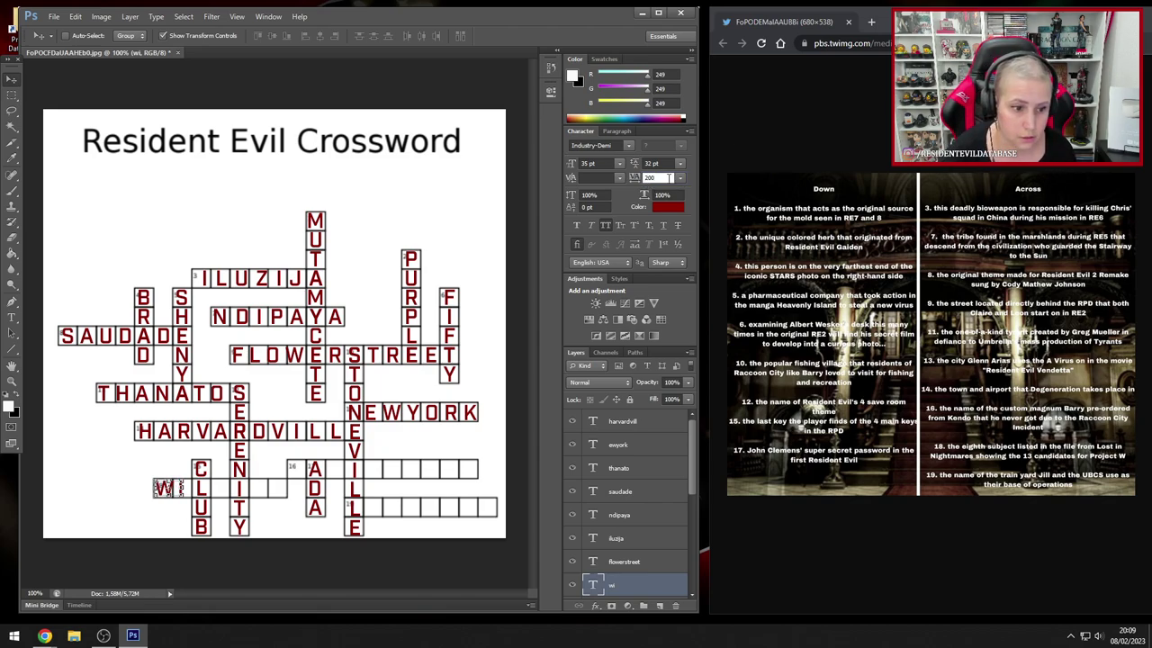
text(220)
key(Return)
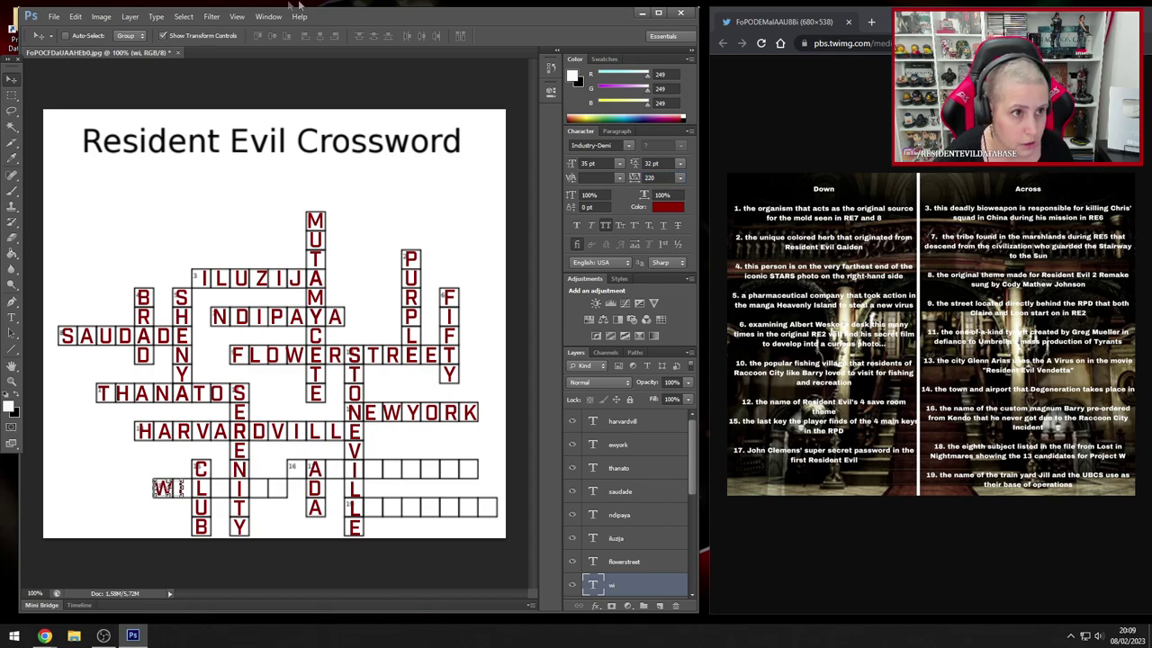
- Duplicate the WI text layer and move the copy along 18 Across to just past the L of CLUB
click(76, 16)
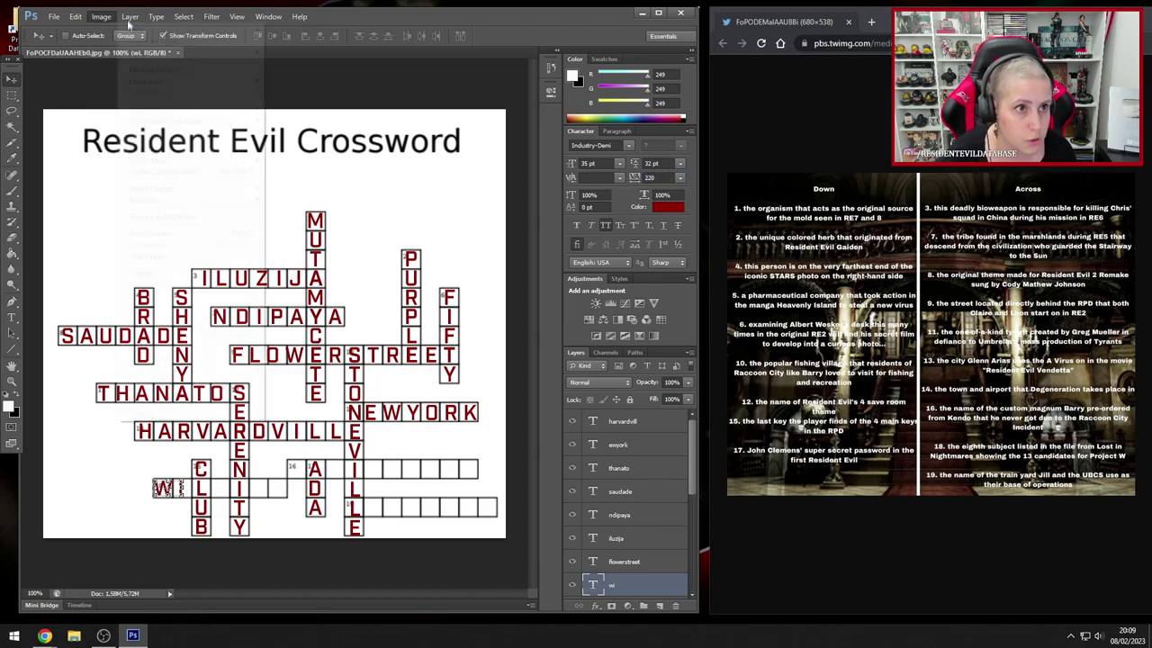
click(131, 39)
key(Return)
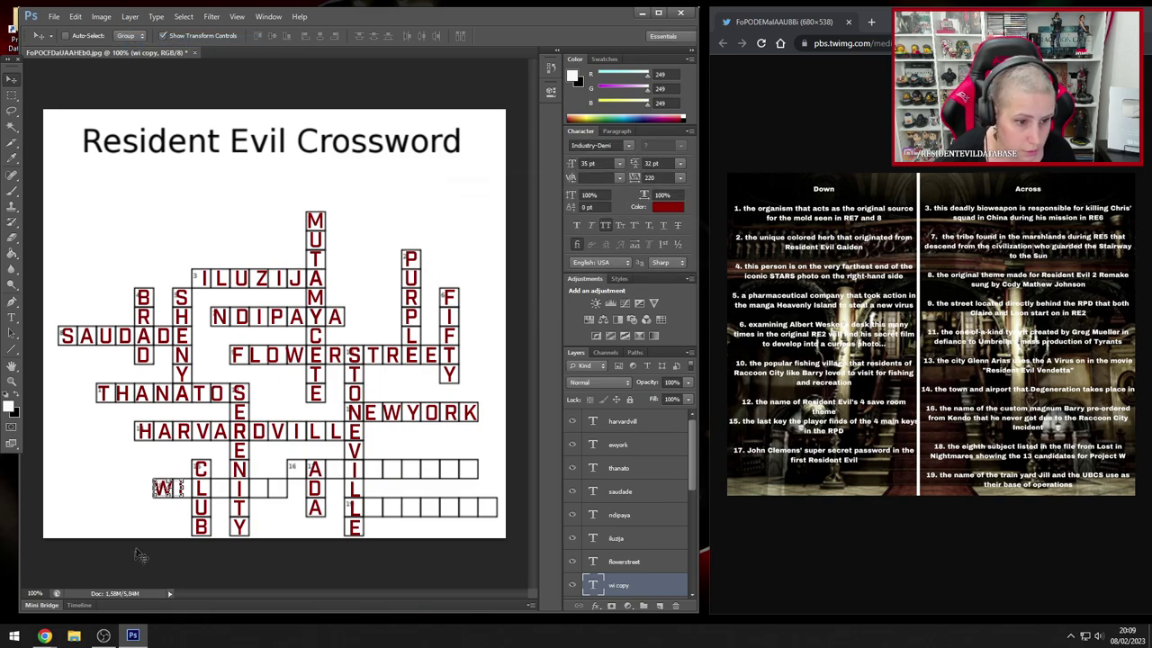
drag(139, 555, 198, 549)
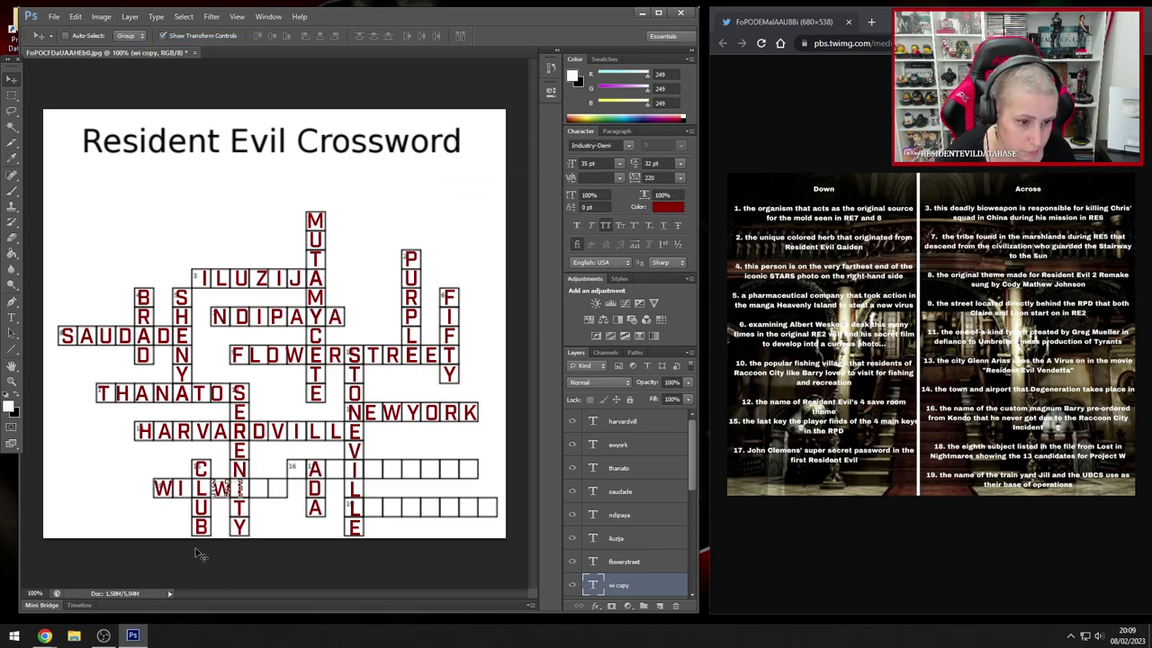
- Replace the copied WI text with LIAM
click(12, 318)
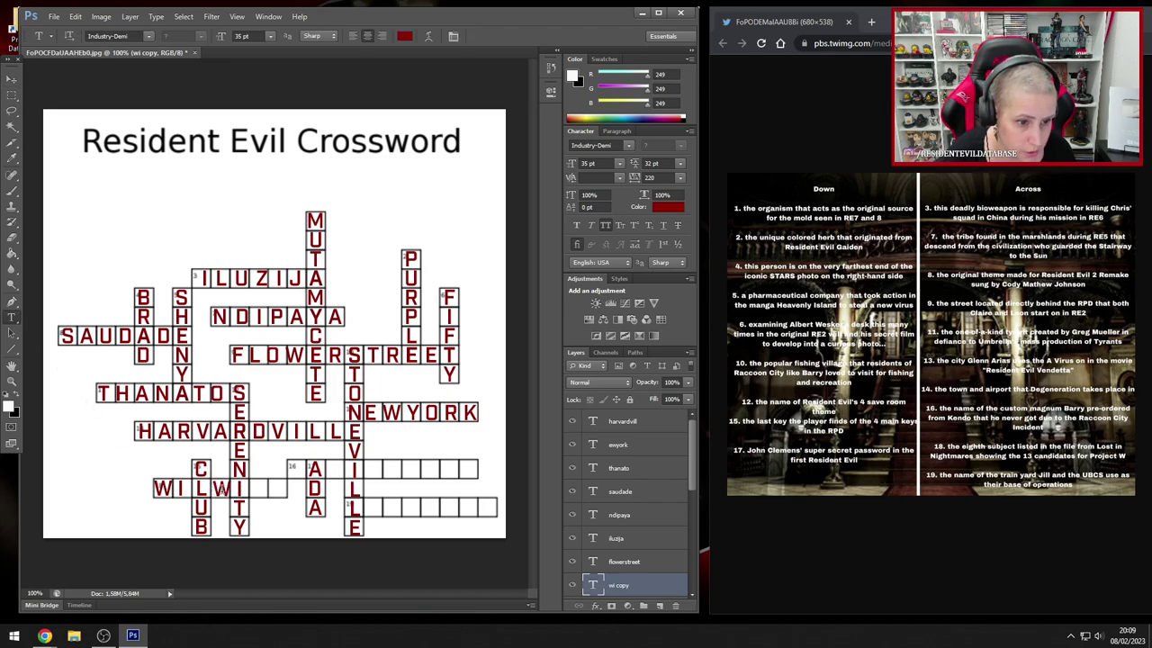
double_click(230, 488)
click(252, 487)
key(BackSpace)
key(BackSpace)
text(LIAM)
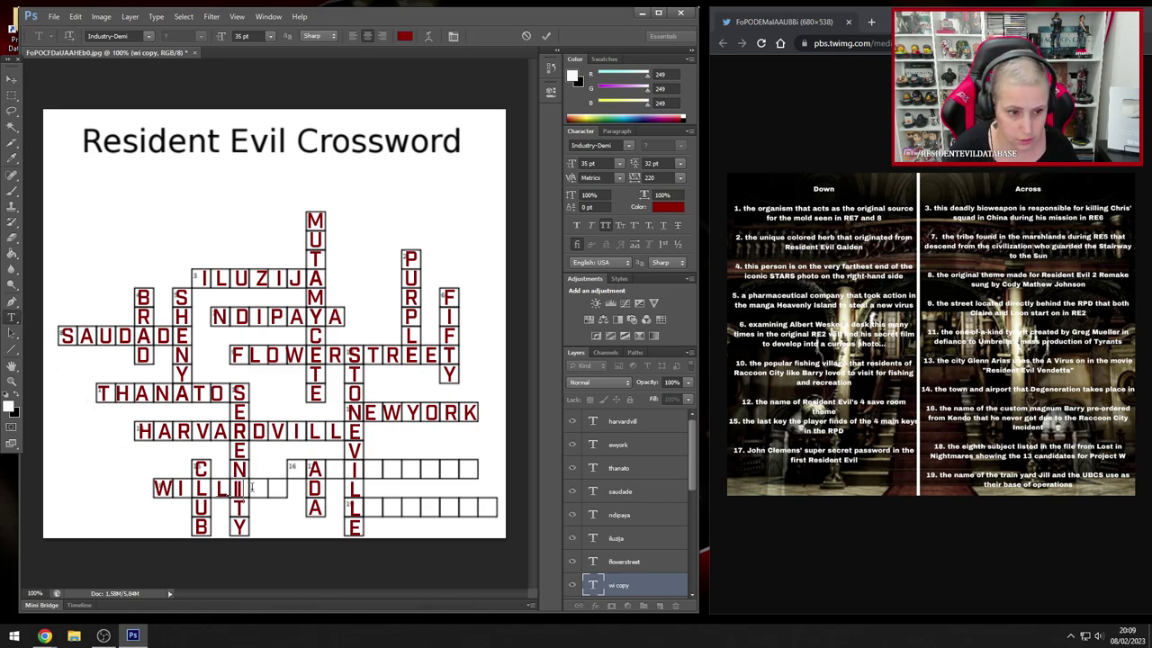
- Commit the LIAM text and move it right so its letters fall in the last four squares of 18 Across
click(12, 79)
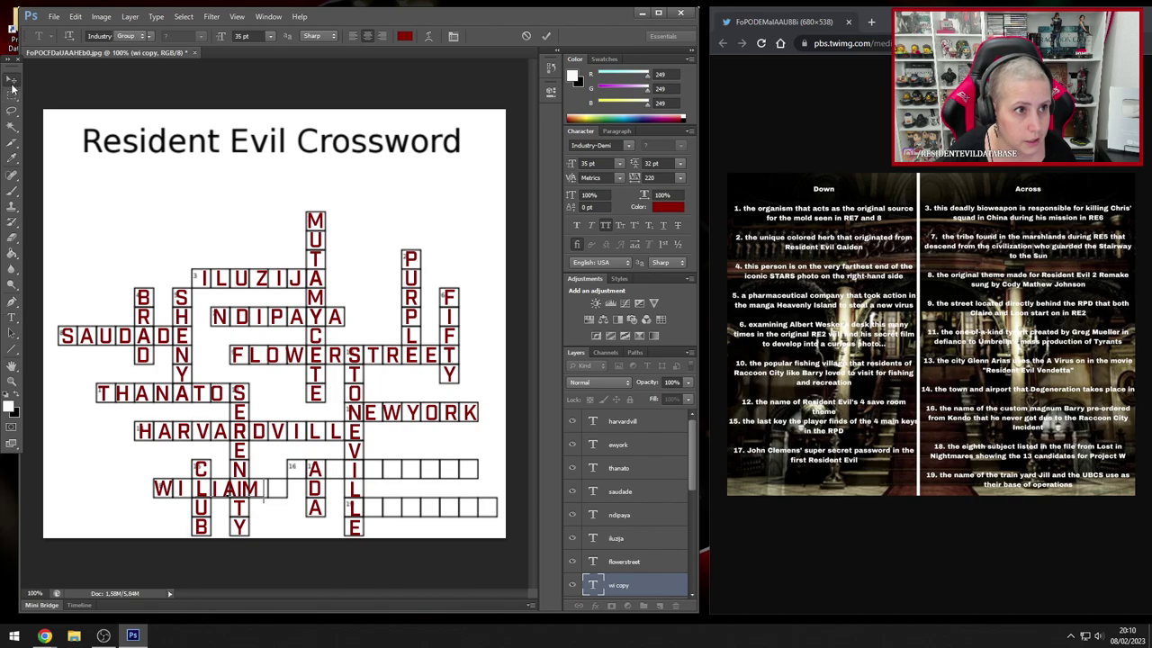
drag(127, 552, 155, 541)
key(Left)
key(Left)
key(Left)
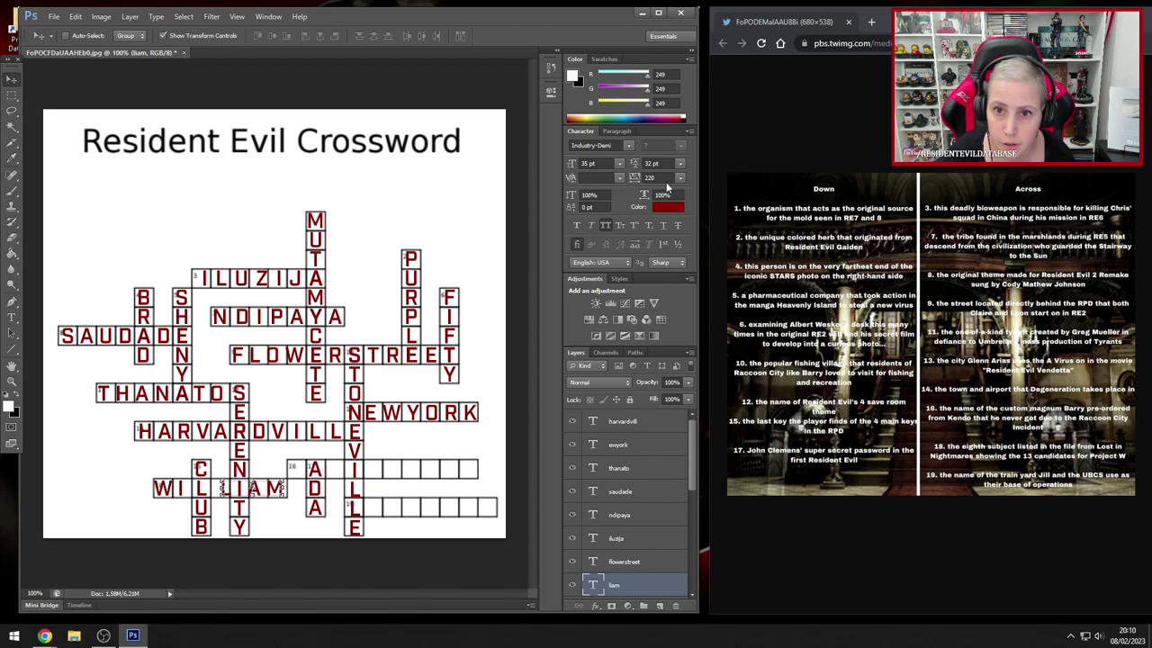
- Set the tracking of the LIAM text to 300 so its letters line up with the 18 Across squares
scroll(660, 179, up, 4)
scroll(659, 179, down, 3)
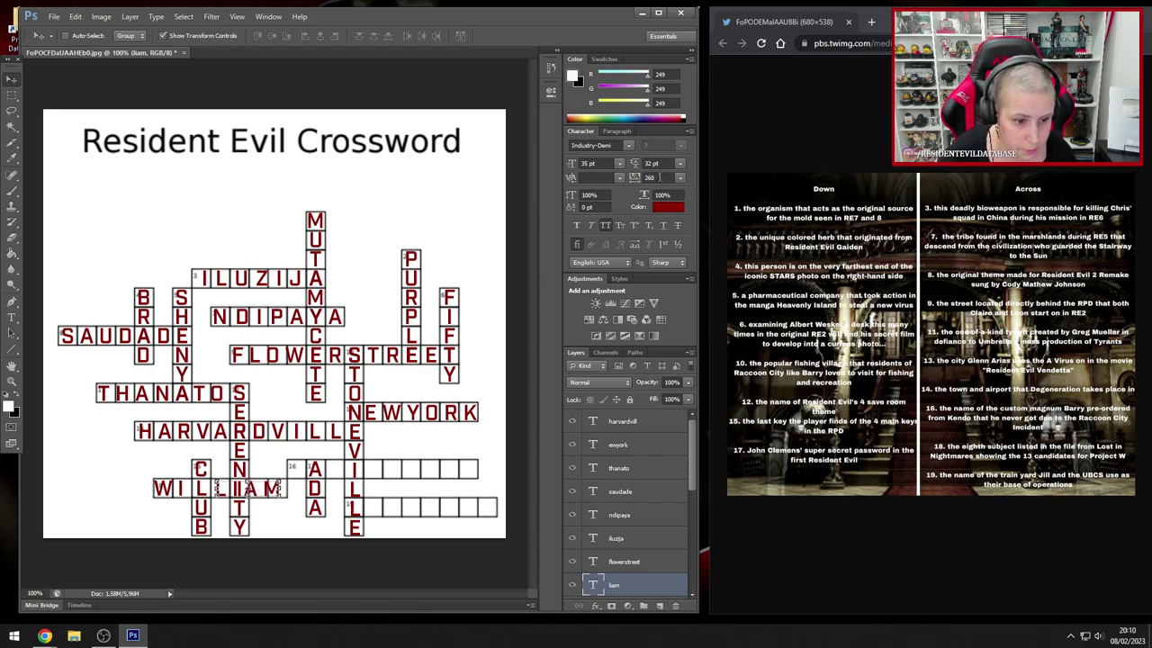
scroll(664, 177, up, 4)
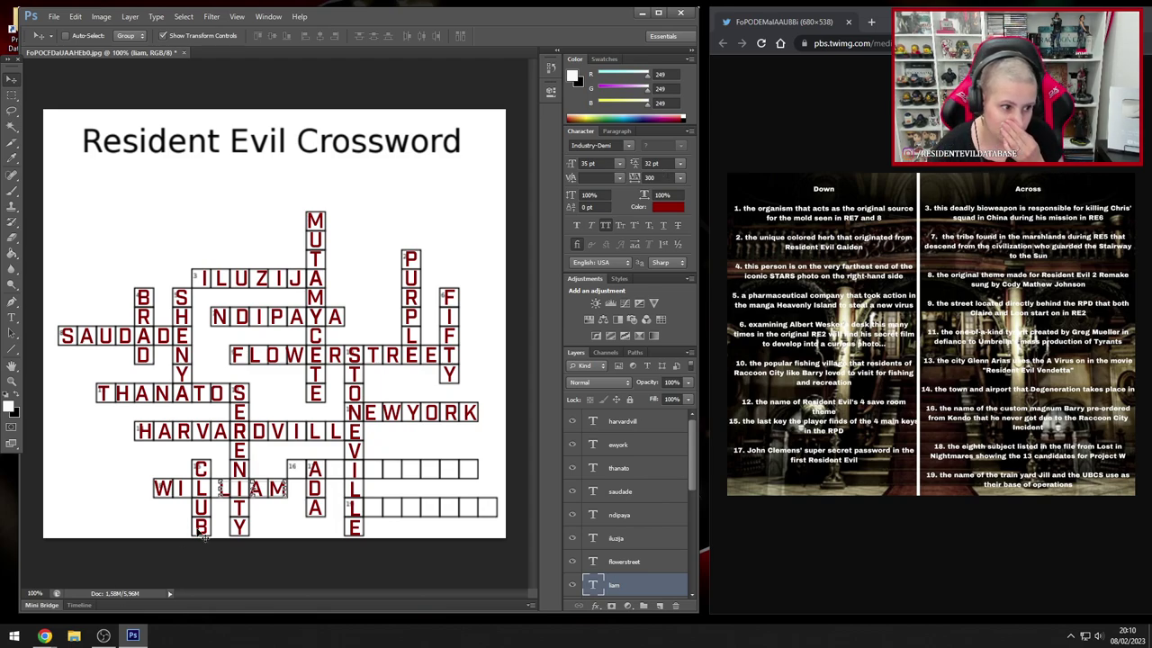
click(11, 99)
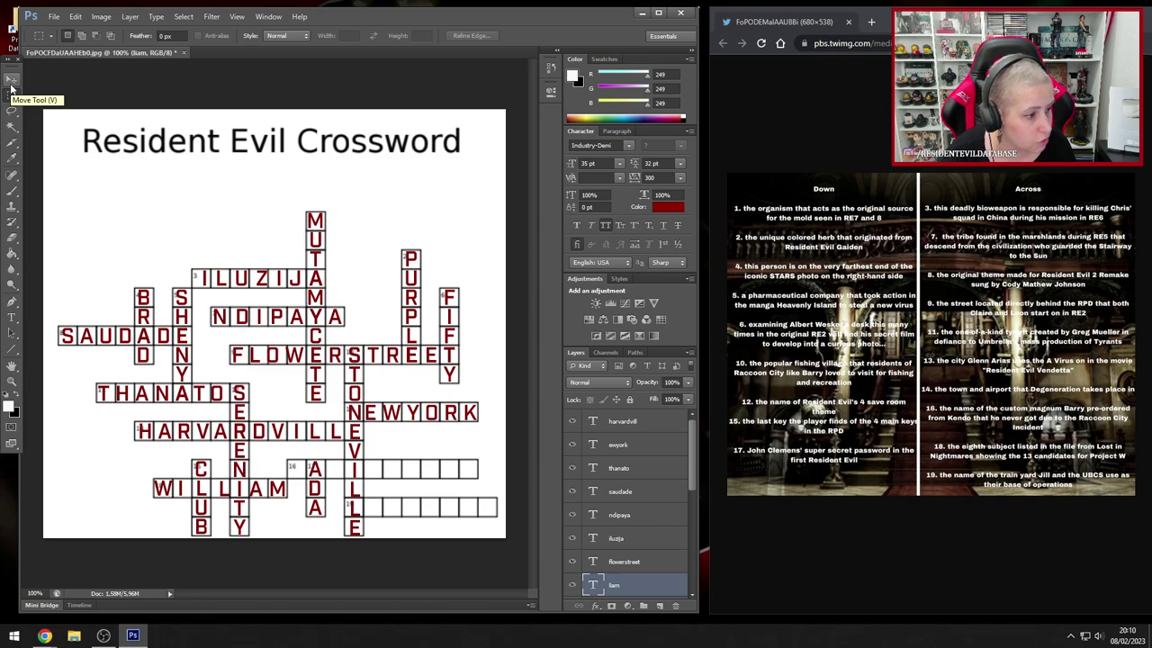
click(11, 87)
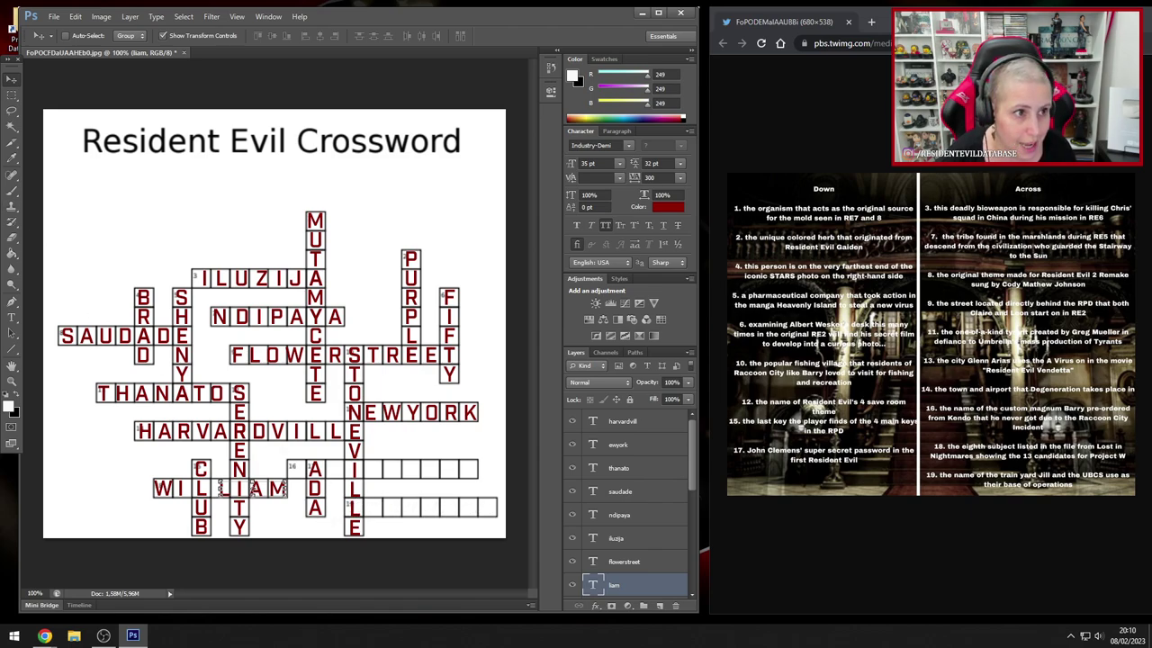
click(11, 316)
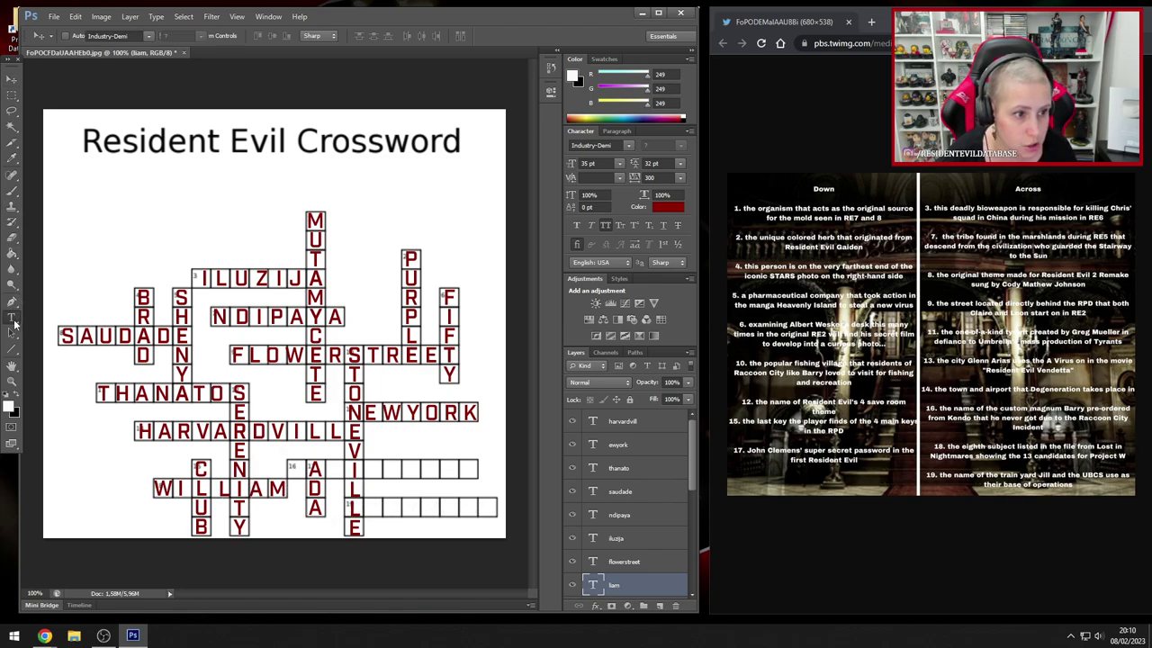
click(357, 502)
text(ON)
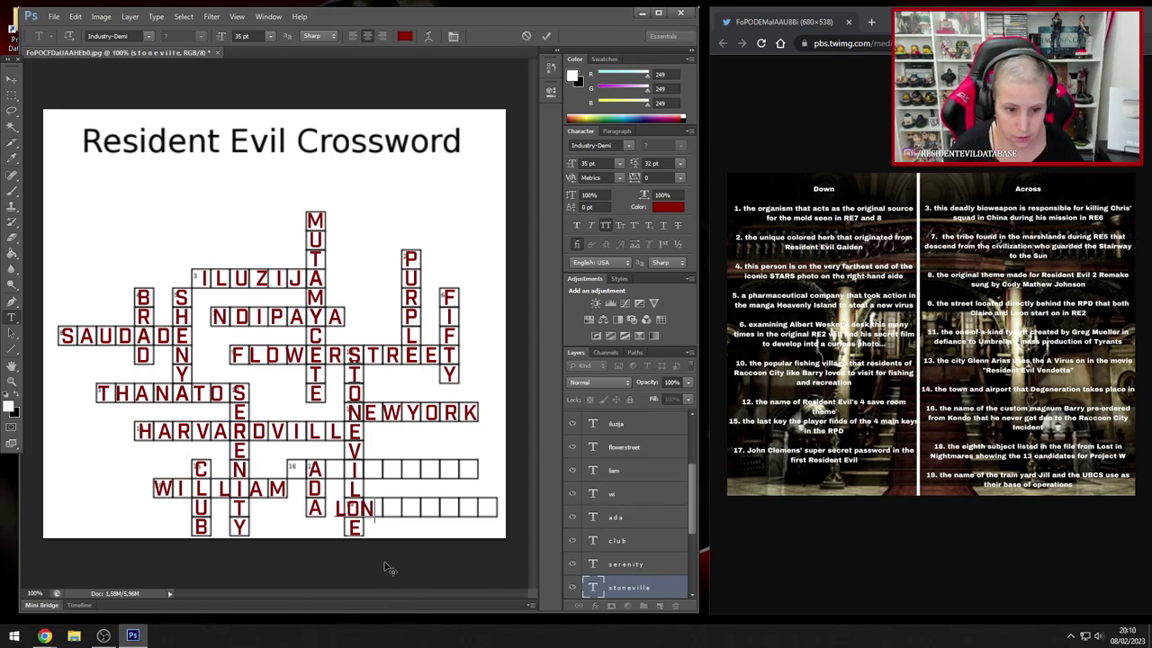
text(SYARD)
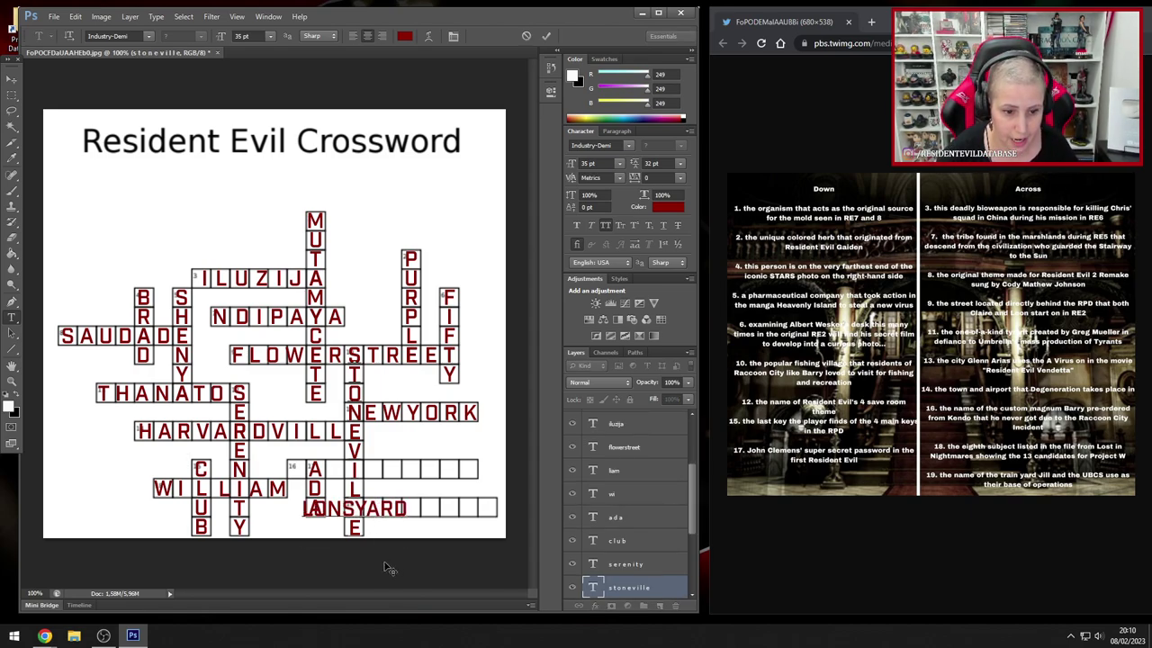
key(ctrl+a)
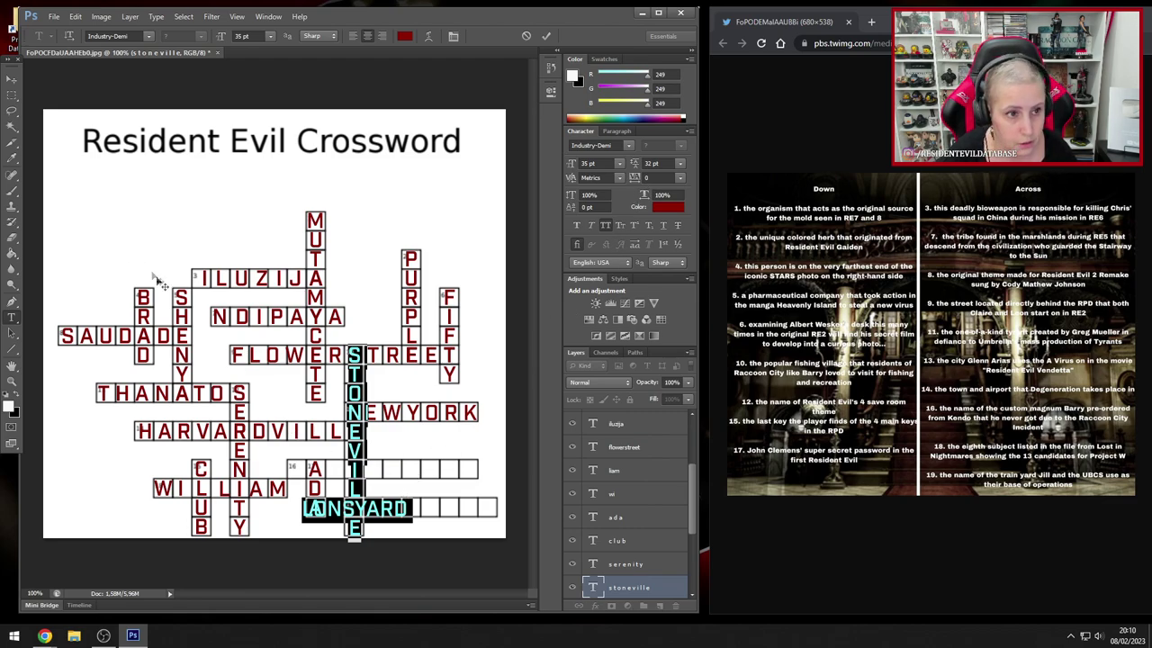
key(Escape)
- Leave the STONEVILLE text edit, duplicate the EWYORK text layer and move the copy down into the 19 Across row after the L
click(11, 94)
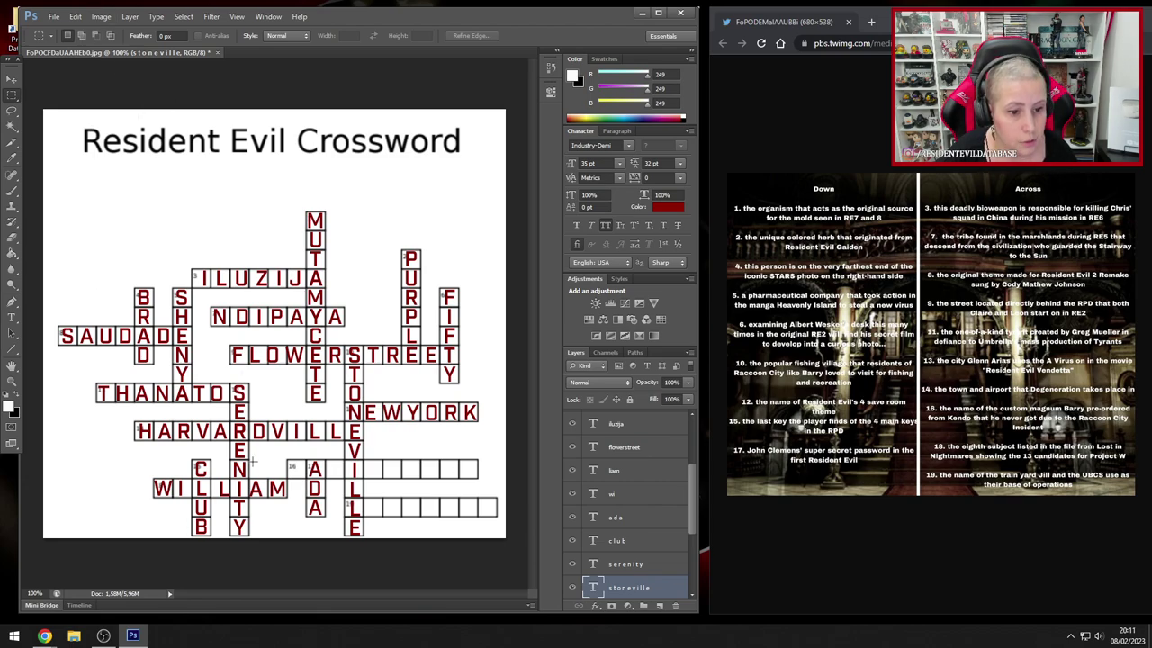
click(11, 79)
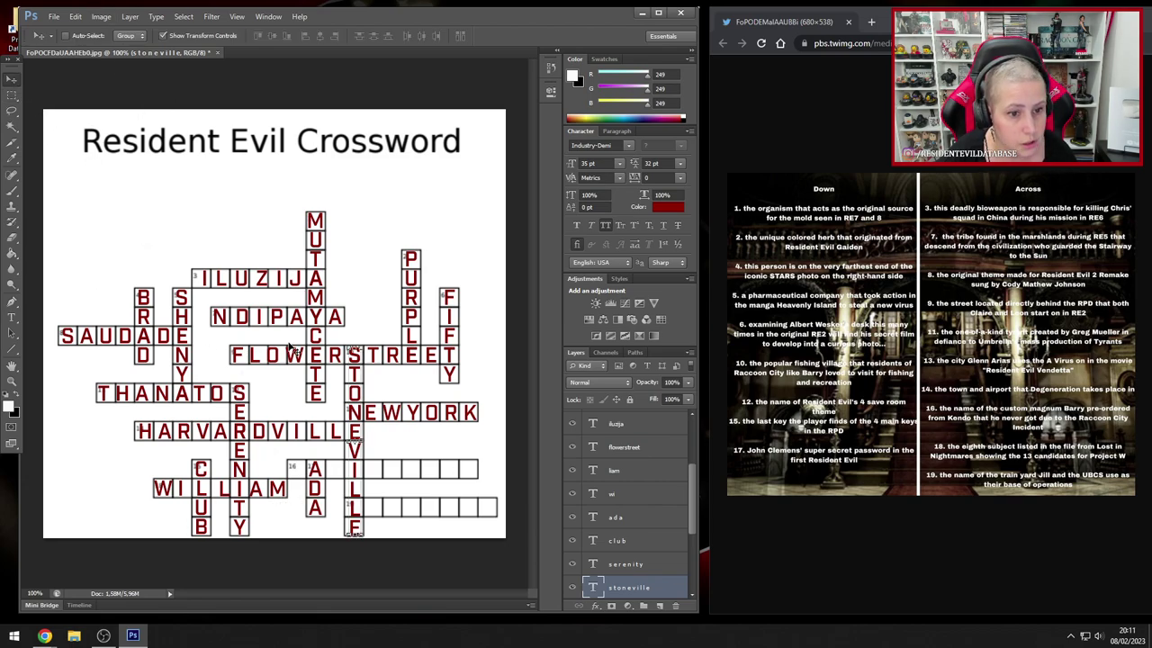
right_click(367, 410)
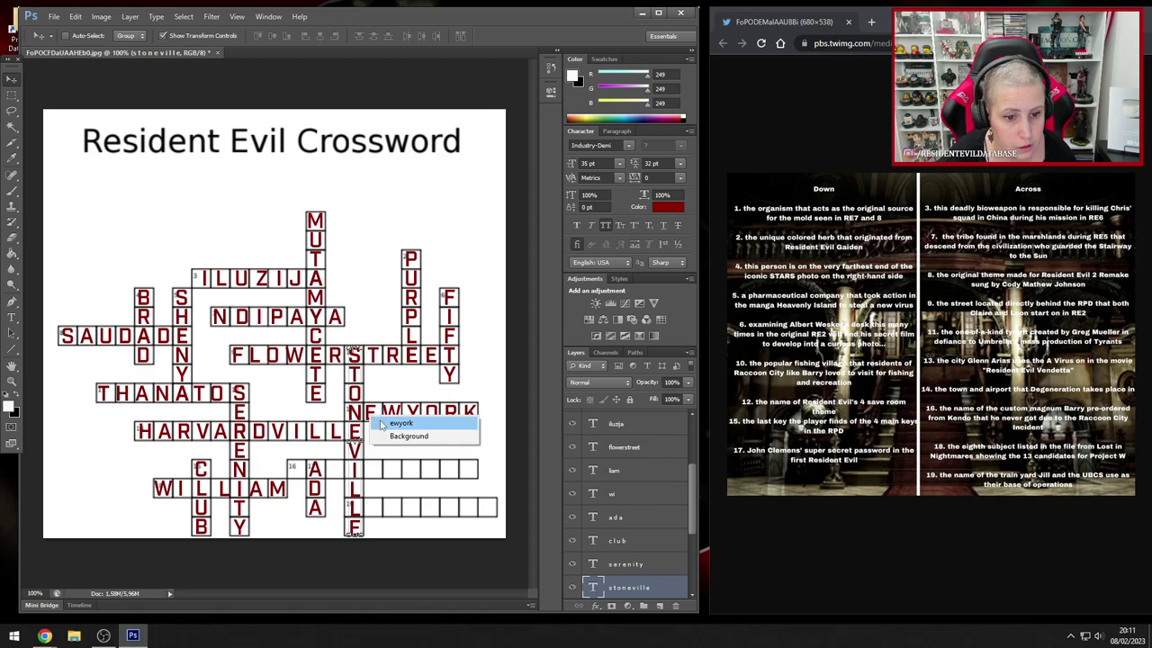
click(395, 419)
click(130, 18)
click(148, 42)
key(Return)
drag(293, 549, 315, 591)
drag(499, 371, 473, 426)
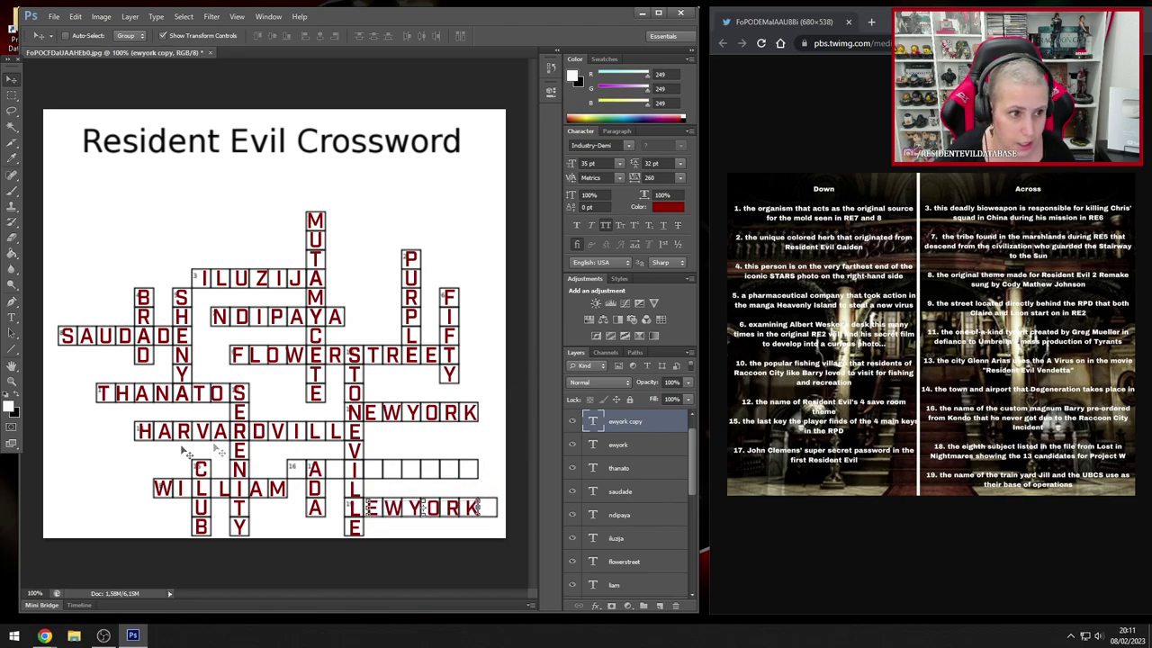
- Replace the copied EWYORK text with ONSYARD
click(12, 317)
drag(365, 509, 484, 517)
click(484, 517)
text(ONS)
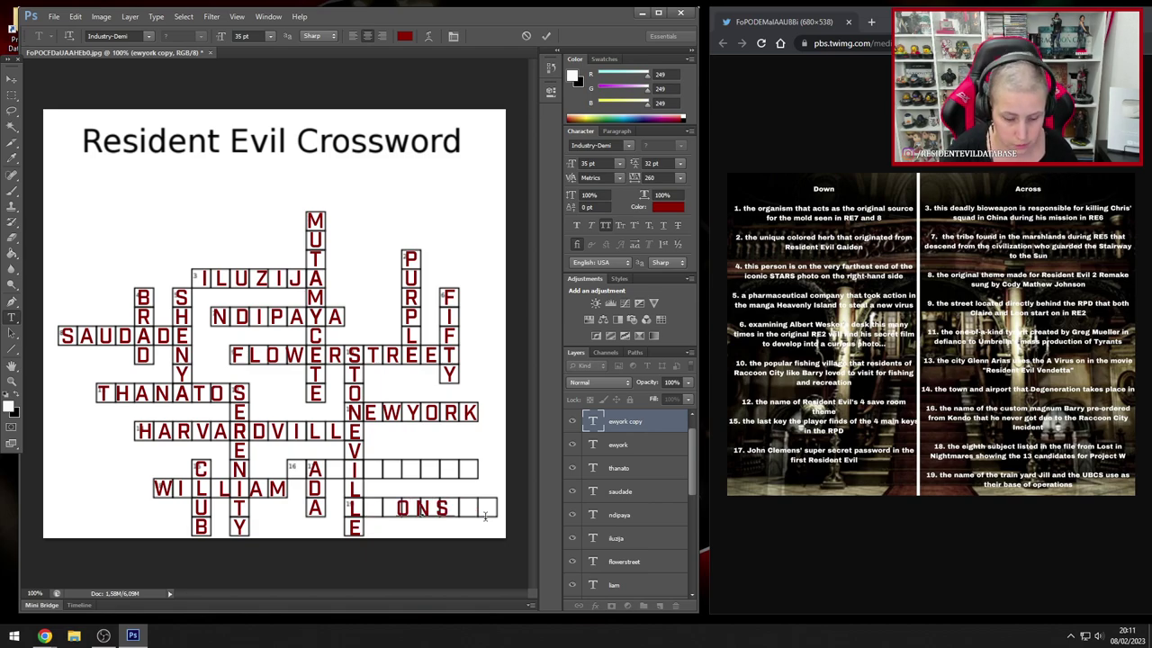
text(YARD)
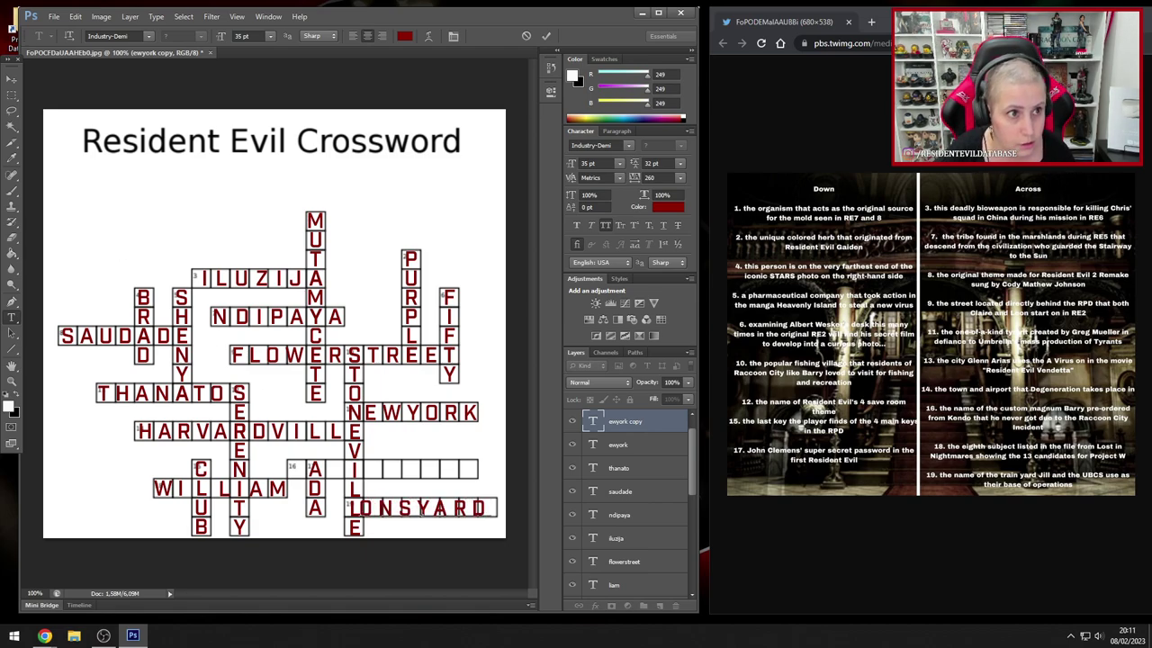
- Commit the ONSYARD text and nudge it right so its letters sit in the 19 Across squares
click(12, 80)
key(Right)
key(Right)
key(Right)
key(Right)
key(Right)
key(Right)
key(Right)
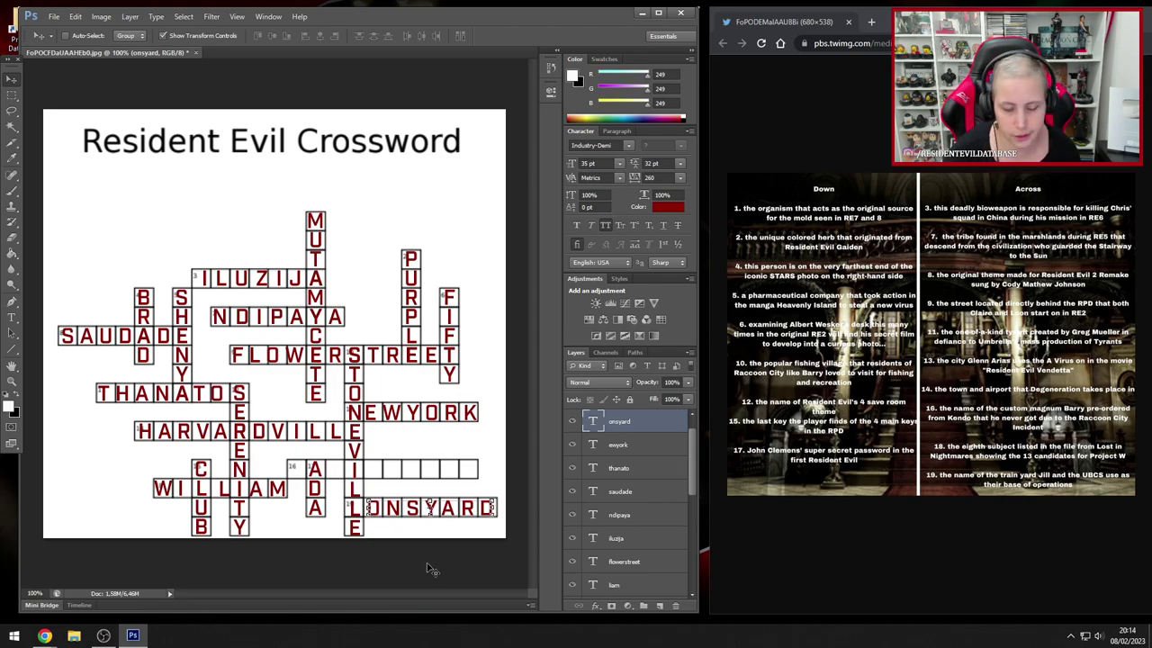
click(12, 95)
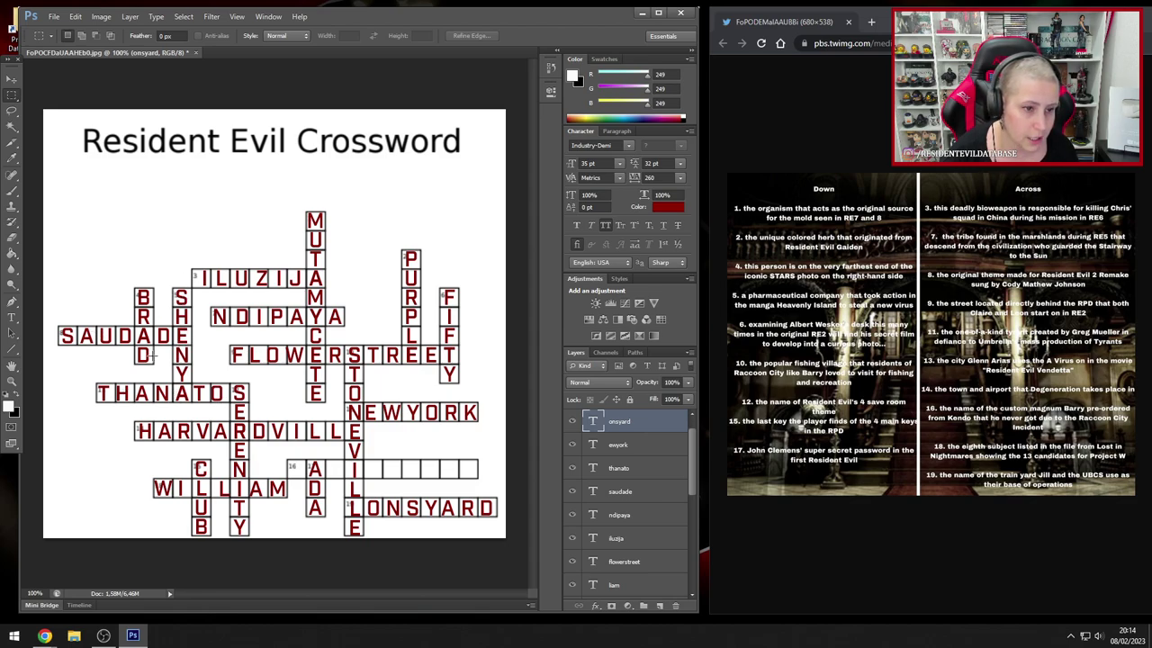
- Switch to the Chrome window with the crossword tweet and search Google for "stars picture" in a new tab
mouse_move(47, 637)
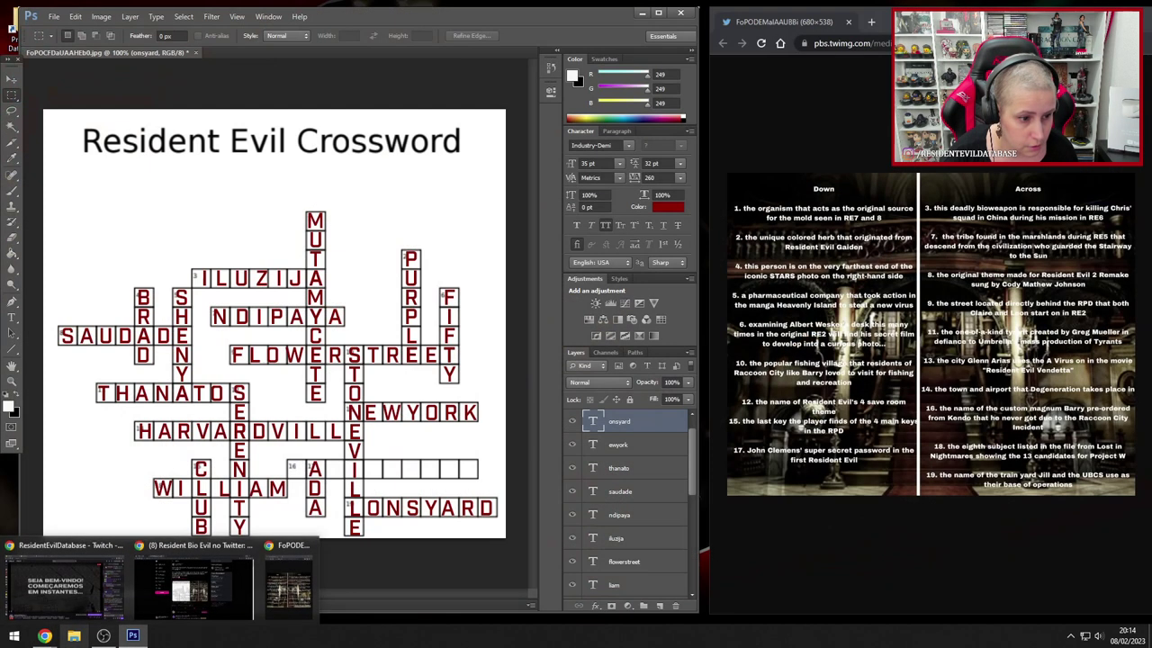
mouse_move(105, 637)
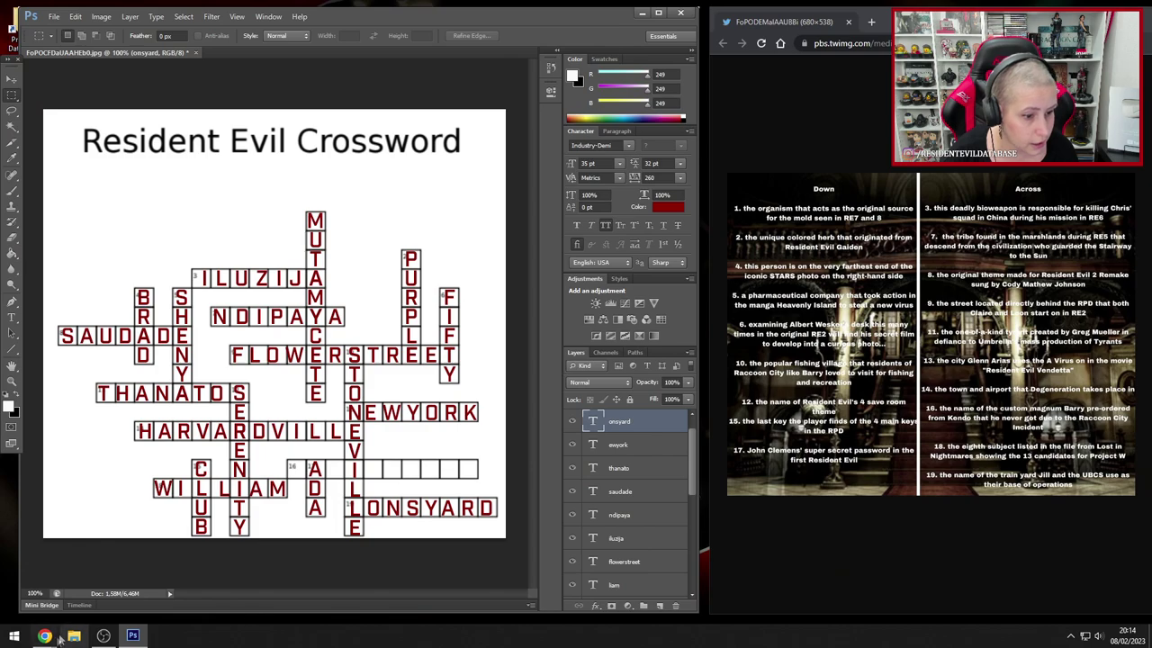
click(169, 594)
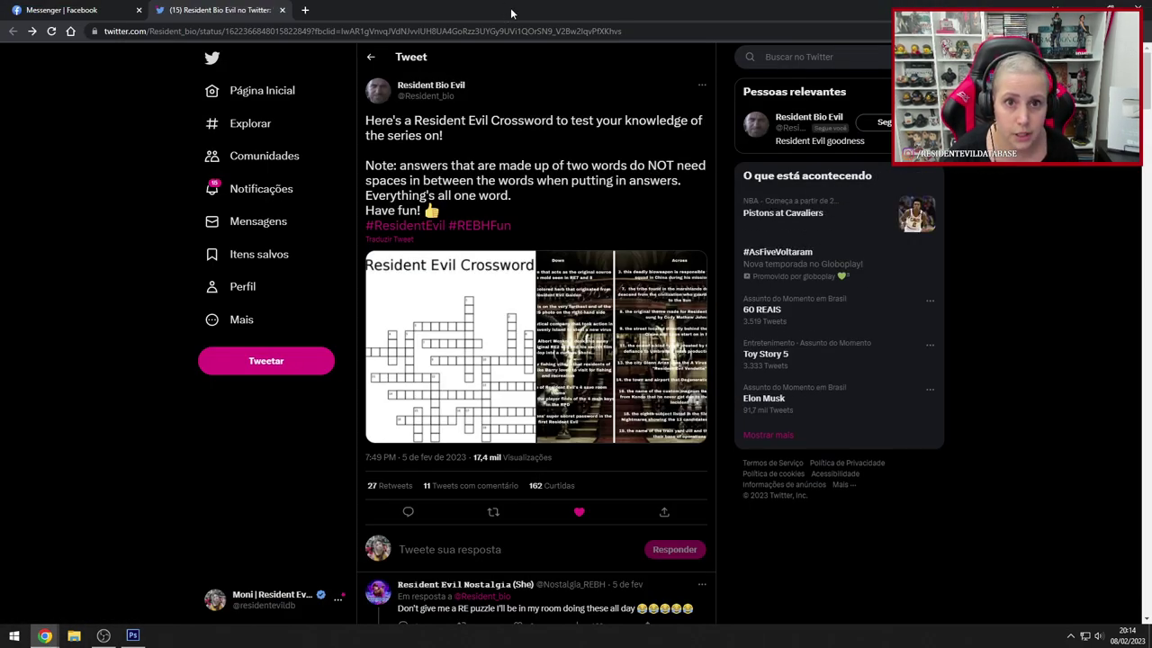
key(ctrl+t)
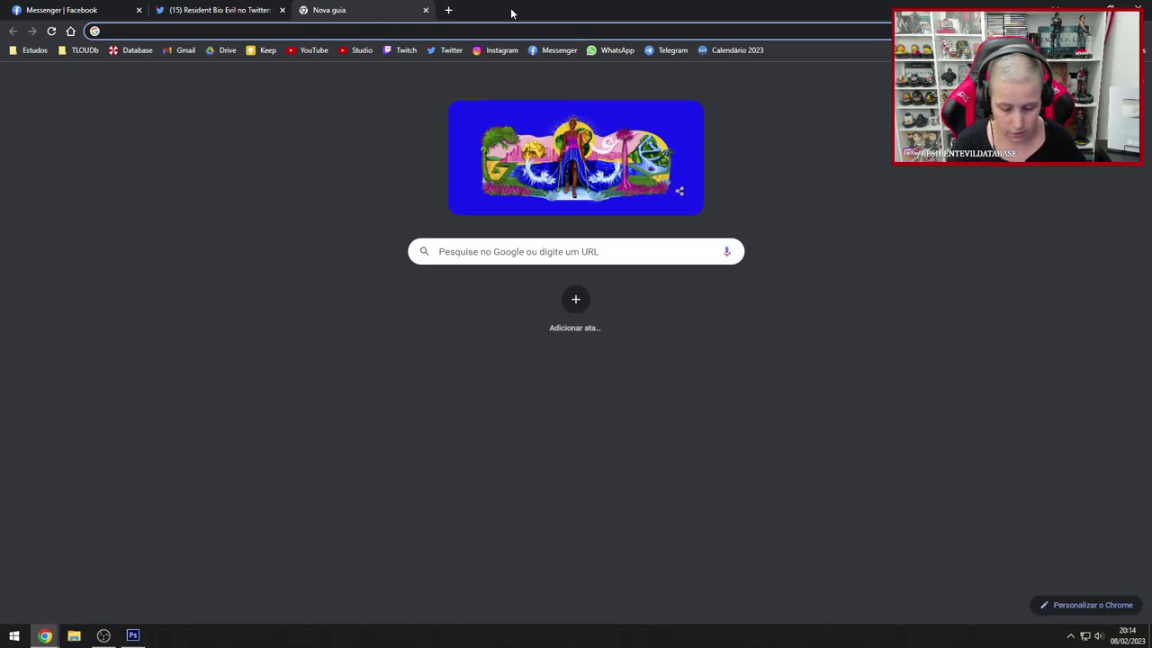
text(stars picture)
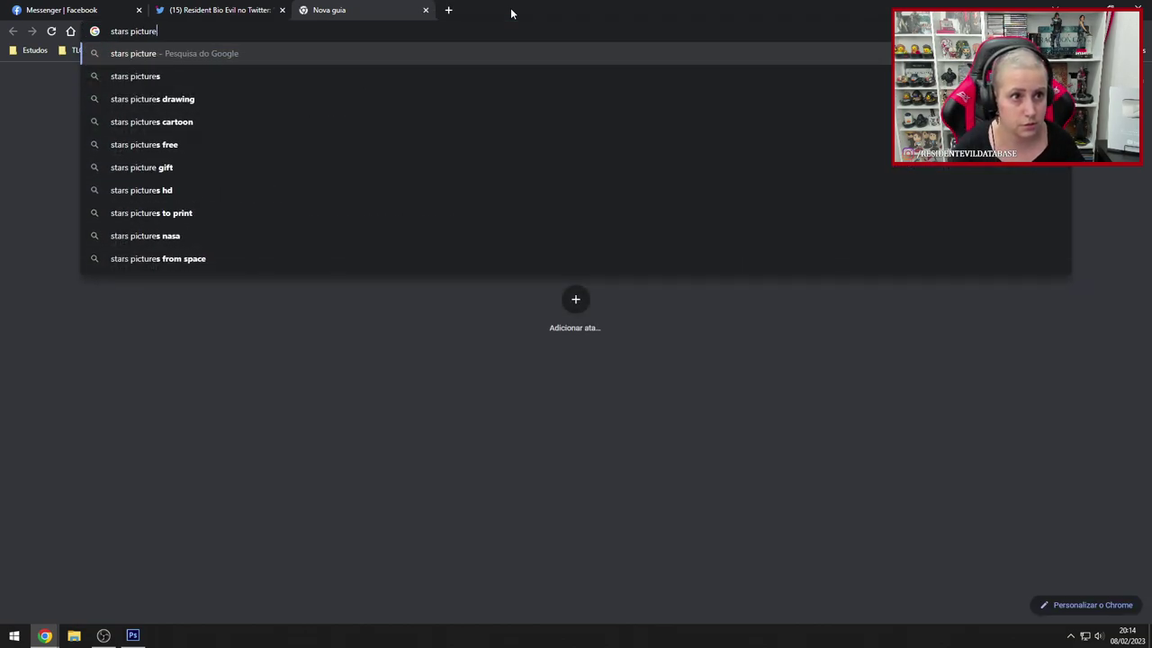
key(Return)
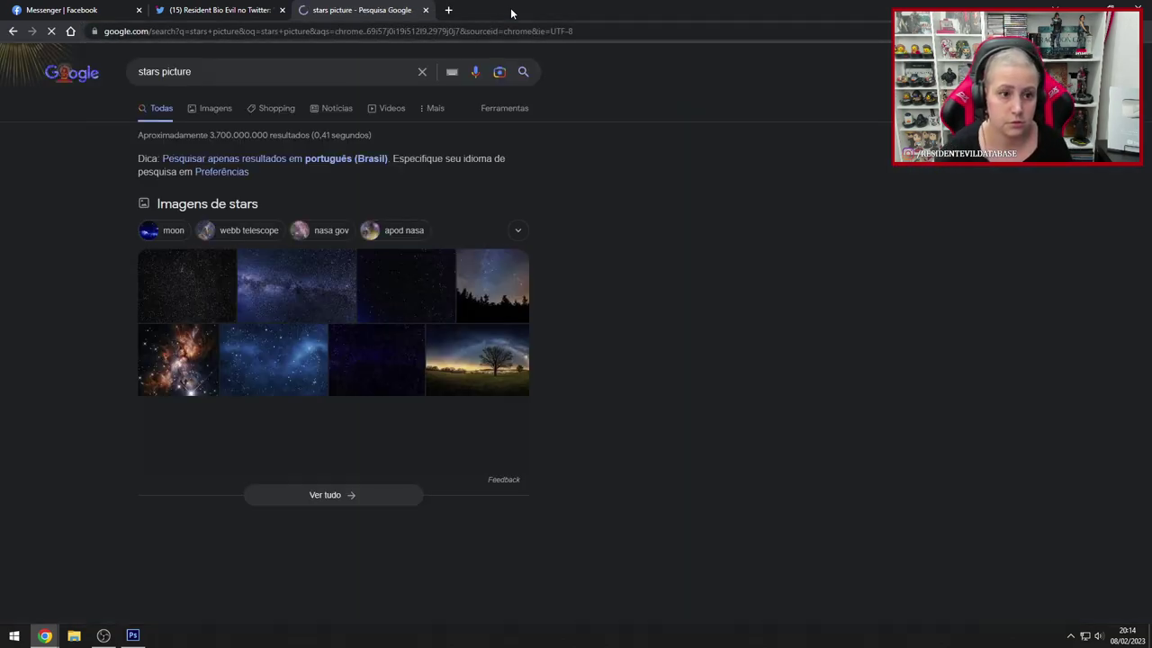
- Refine the search to "stars picture resident evil" and open the first group photo in the image results
click(261, 65)
text(residet)
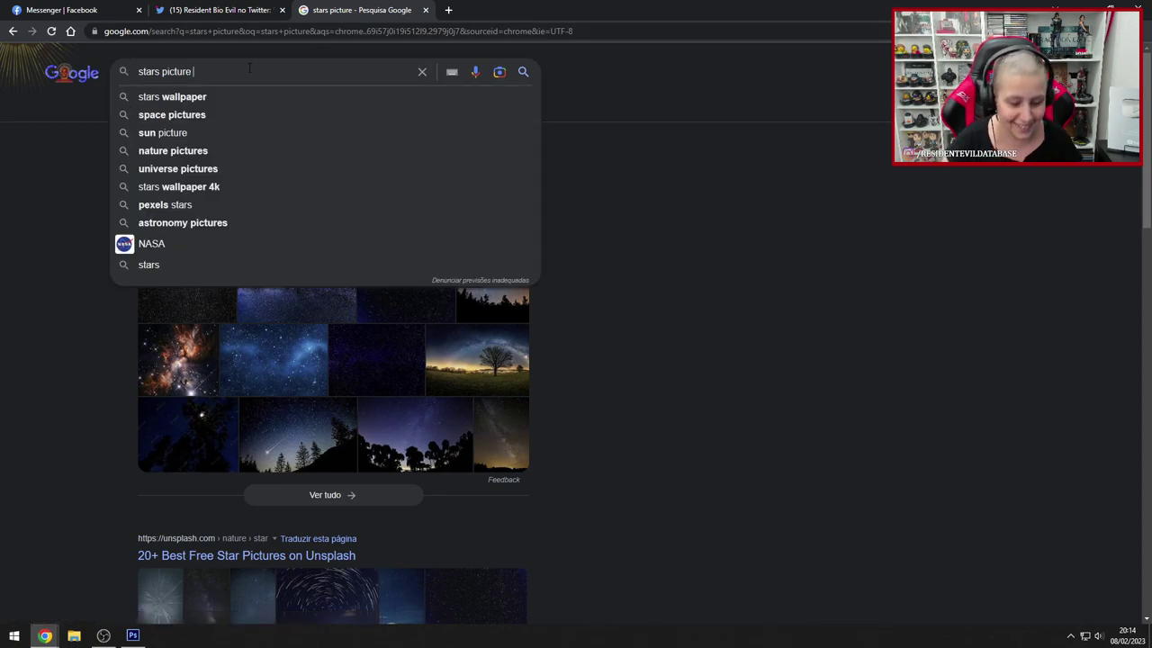
key(Down)
key(Return)
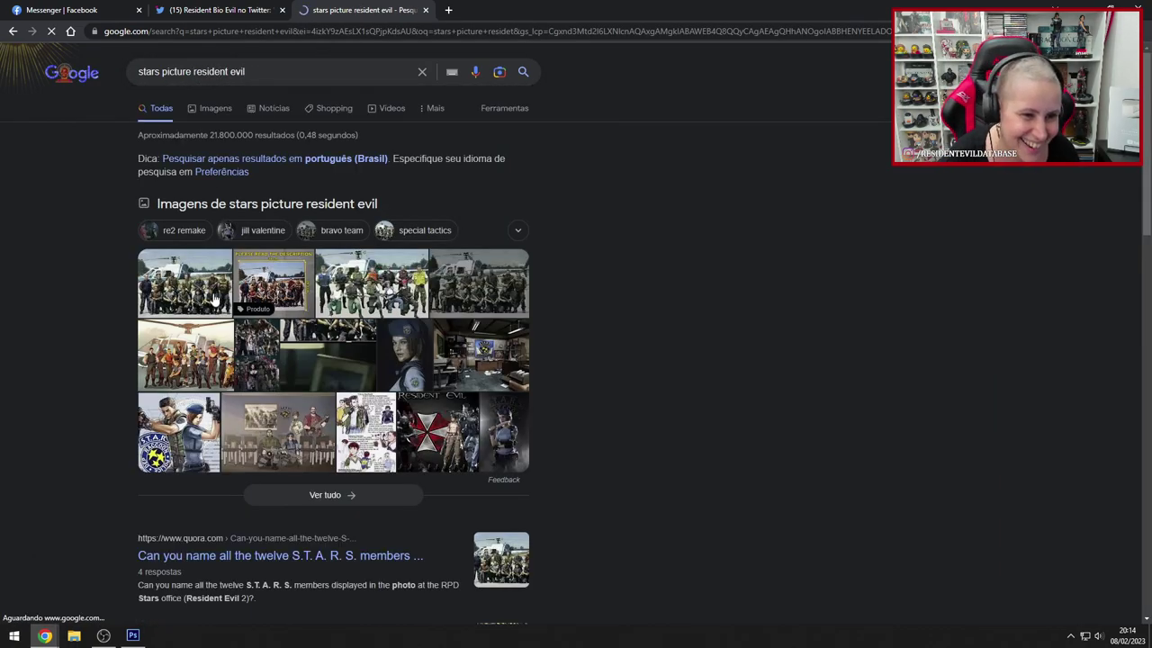
click(214, 297)
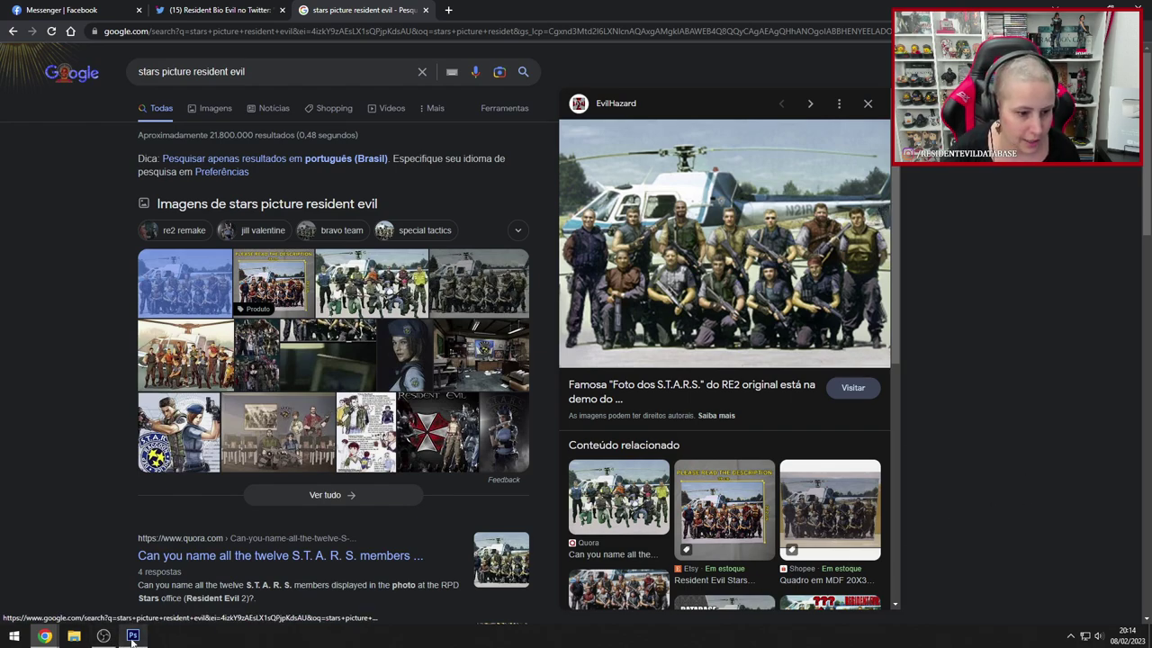
- Switch back to the crossword in Photoshop to review the clues
mouse_move(106, 637)
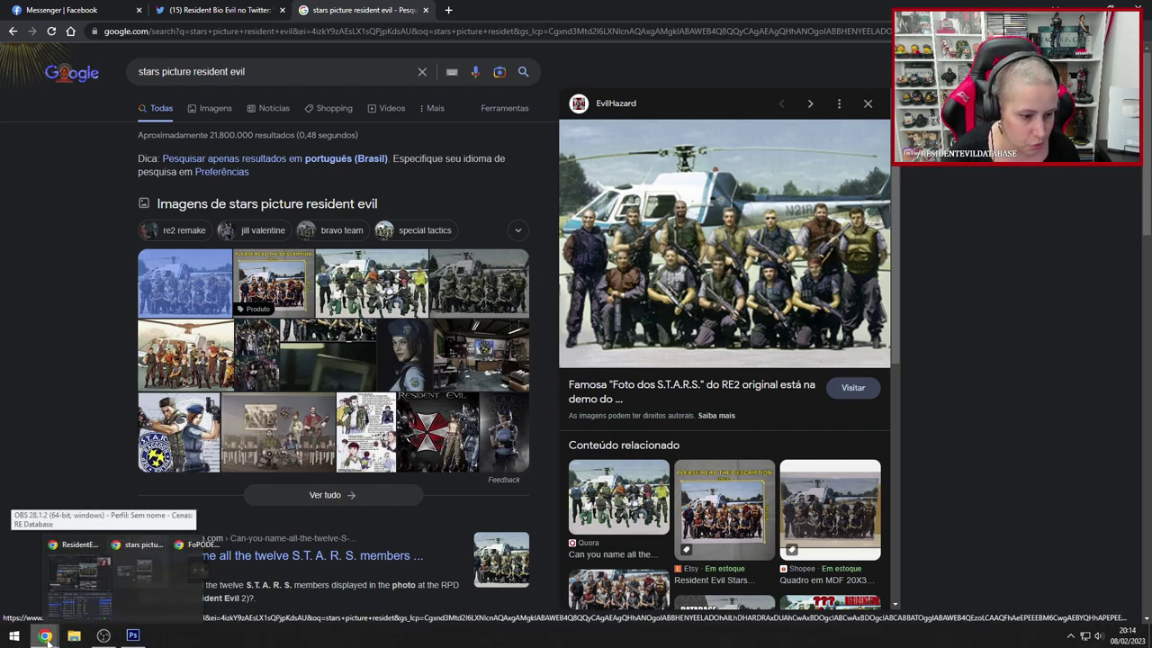
mouse_move(45, 637)
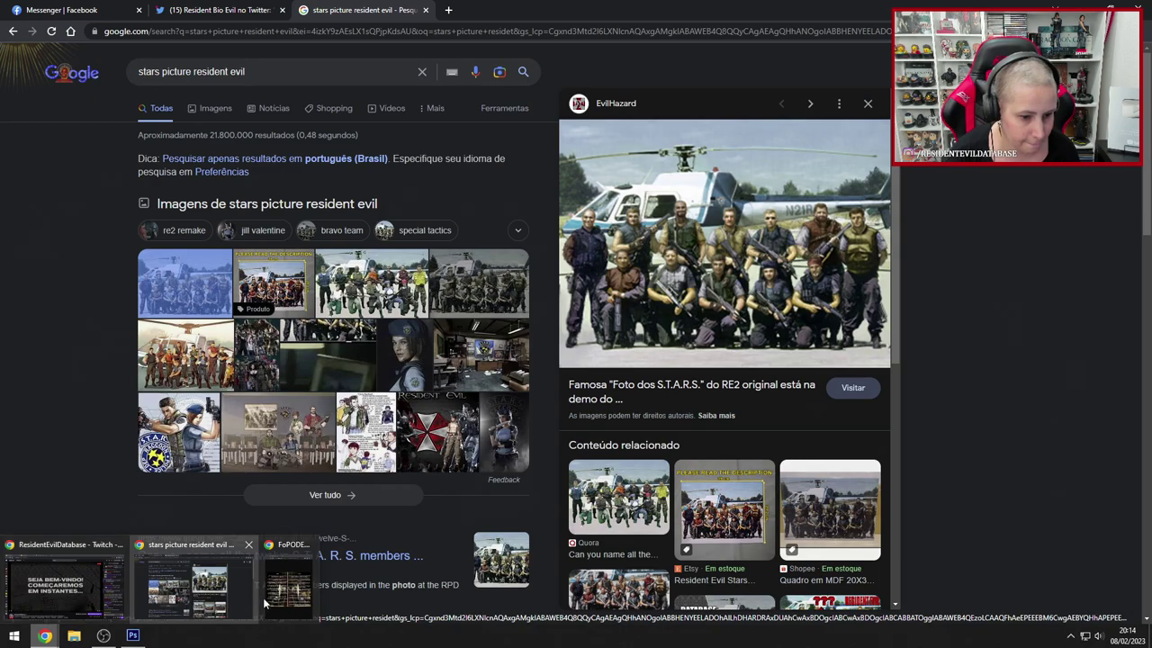
mouse_move(277, 603)
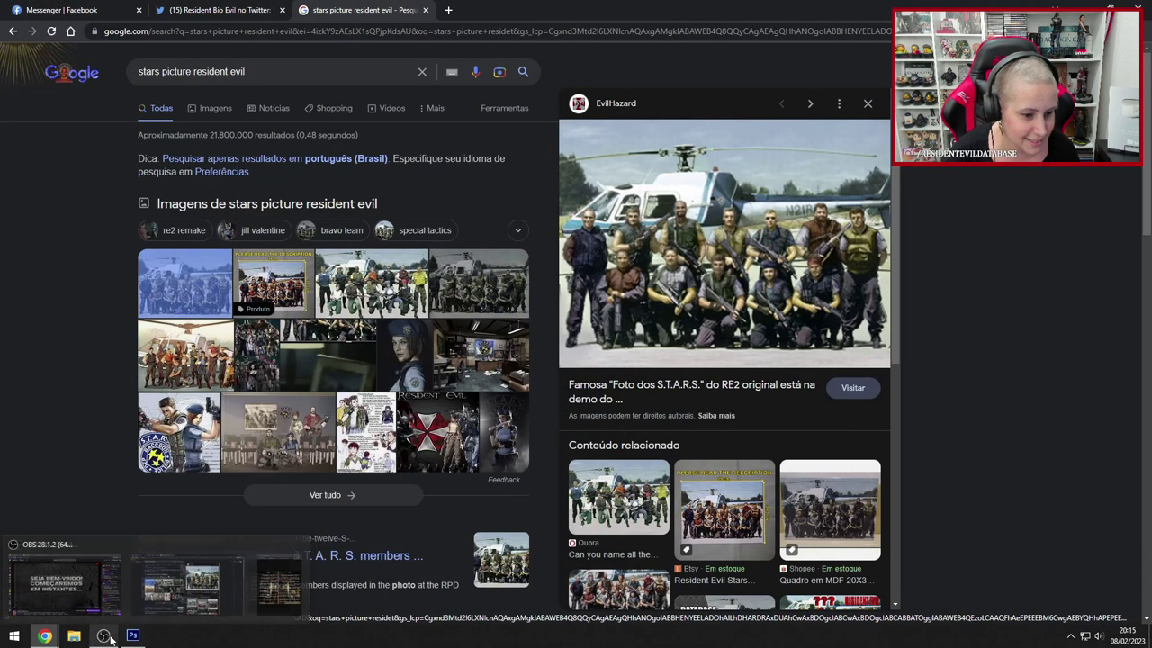
click(194, 589)
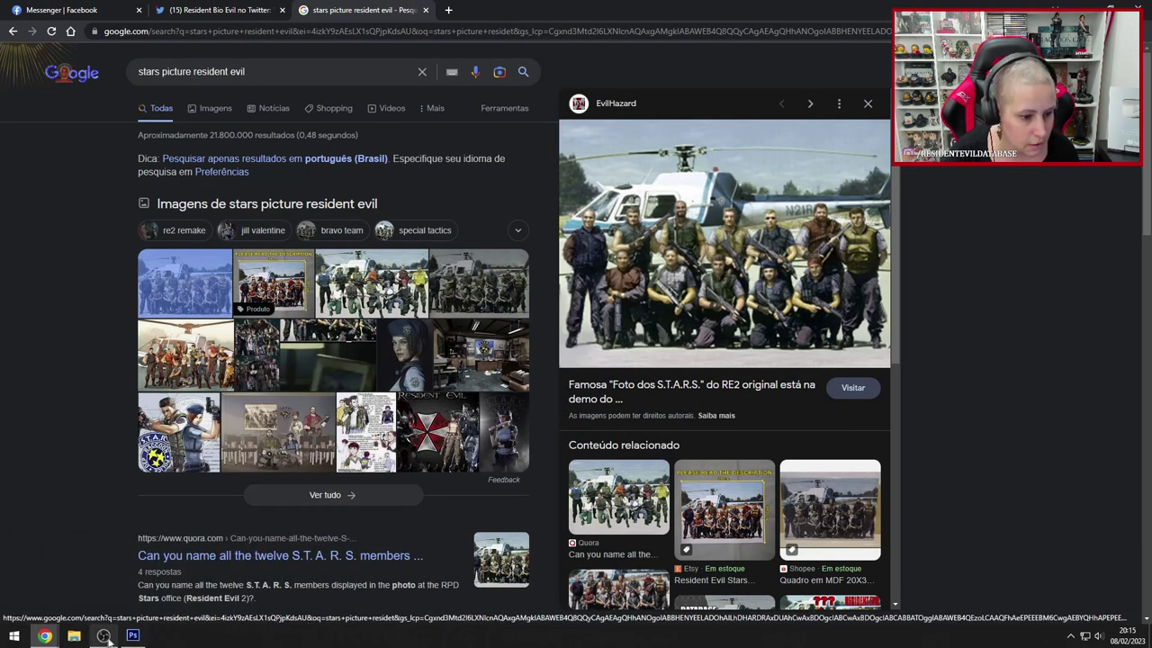
click(133, 635)
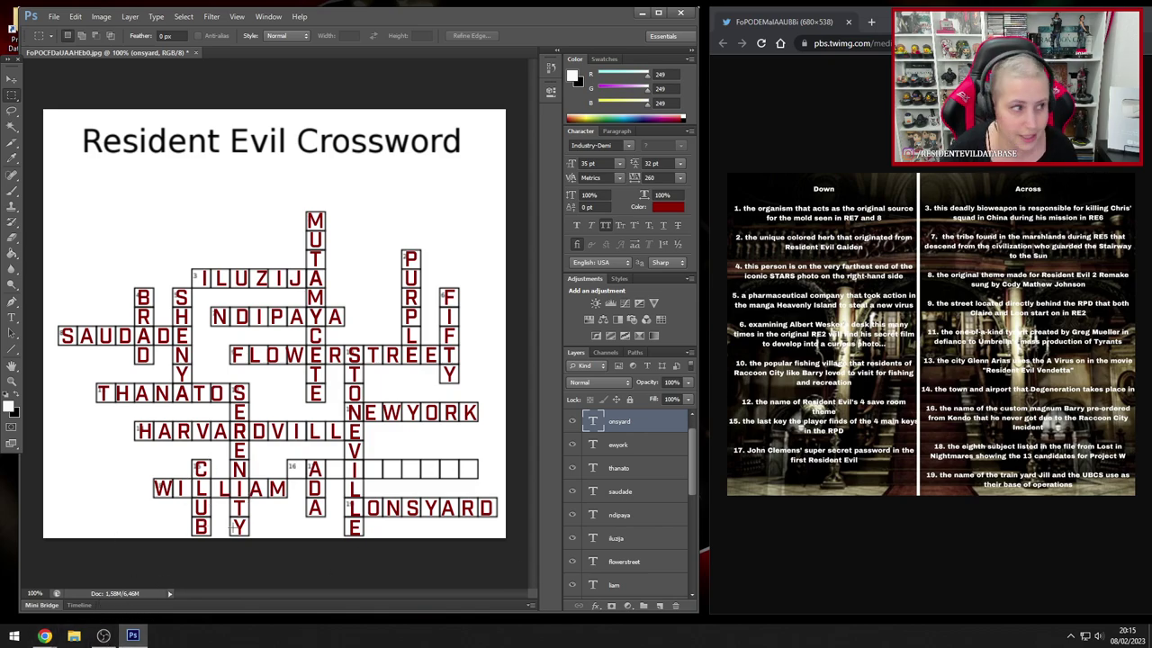
- Switch to Chrome and open the Documentos e Livros page of the Resident Evil Database site in a new tab, closing the ad
mouse_move(44, 636)
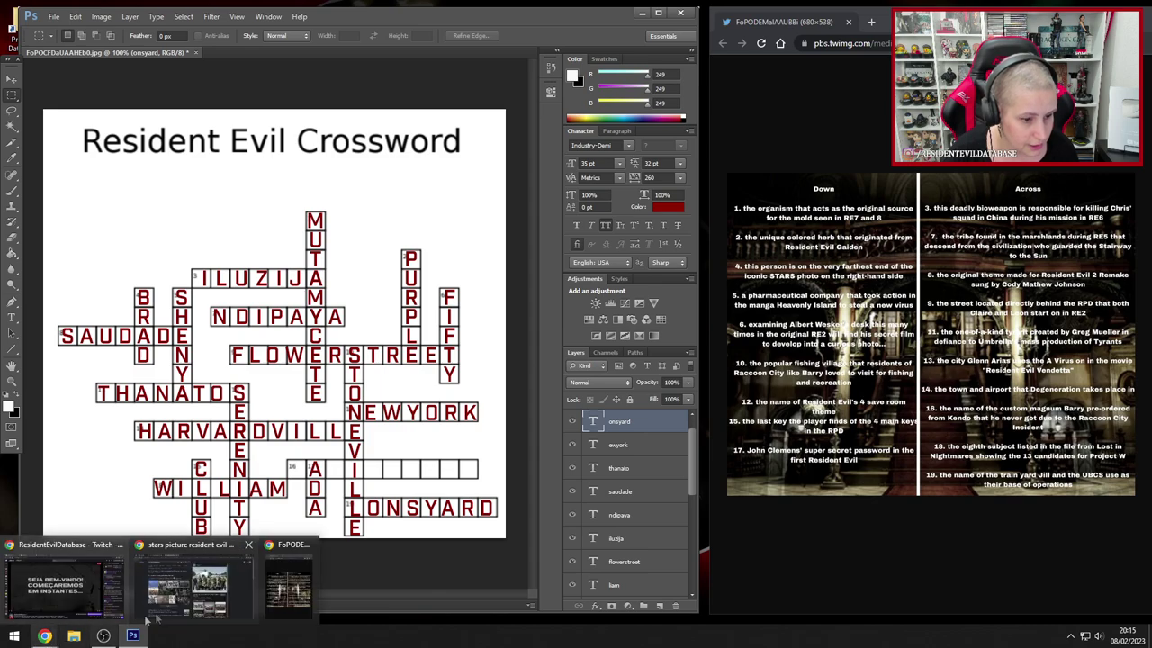
click(256, 592)
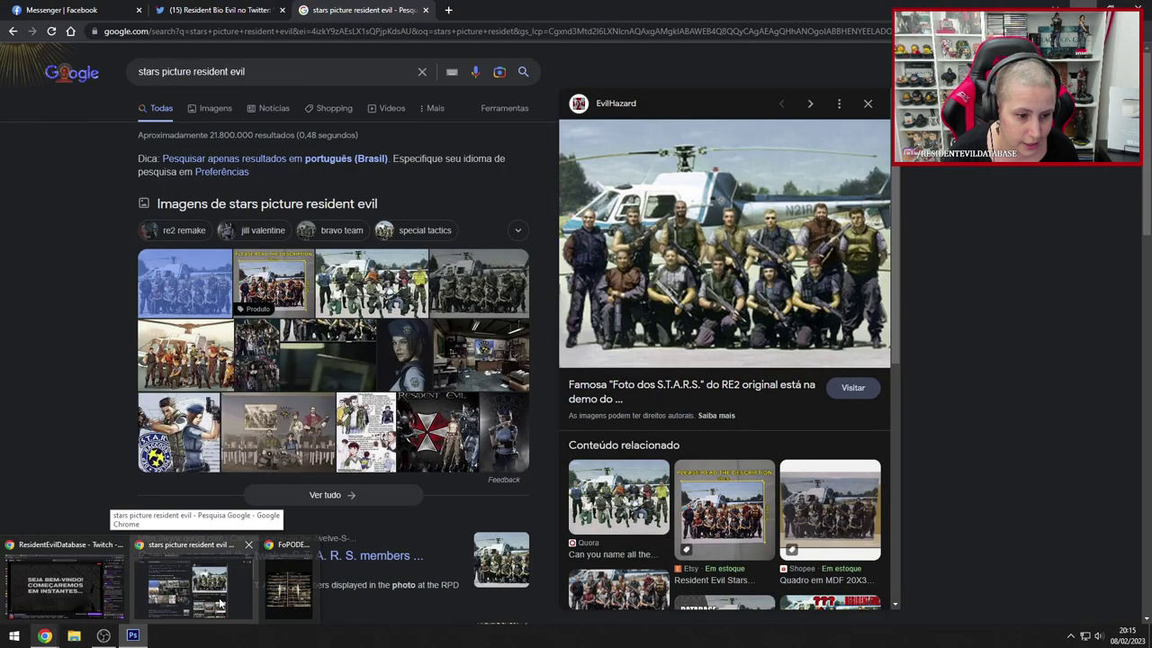
key(ctrl+t)
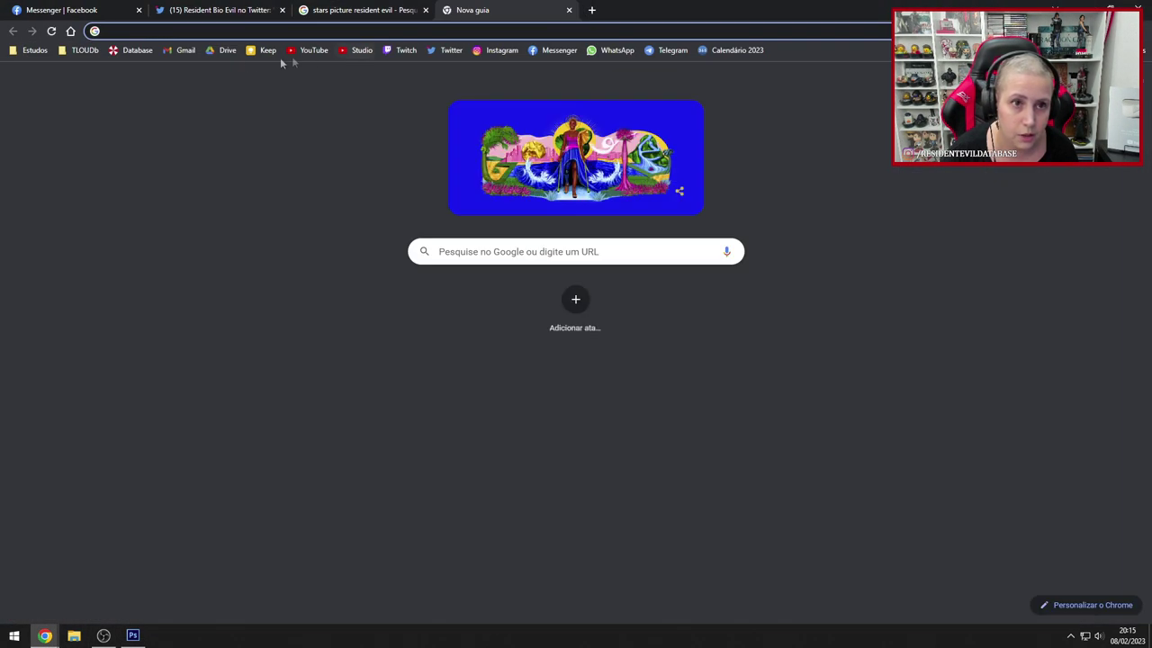
click(131, 50)
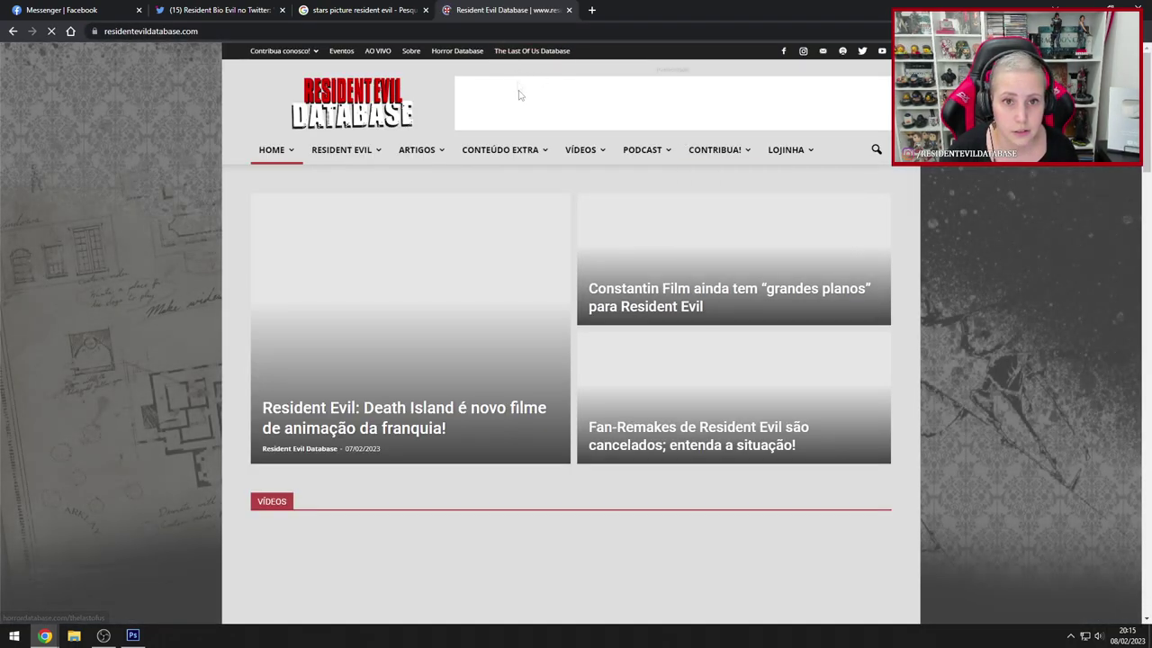
mouse_move(513, 148)
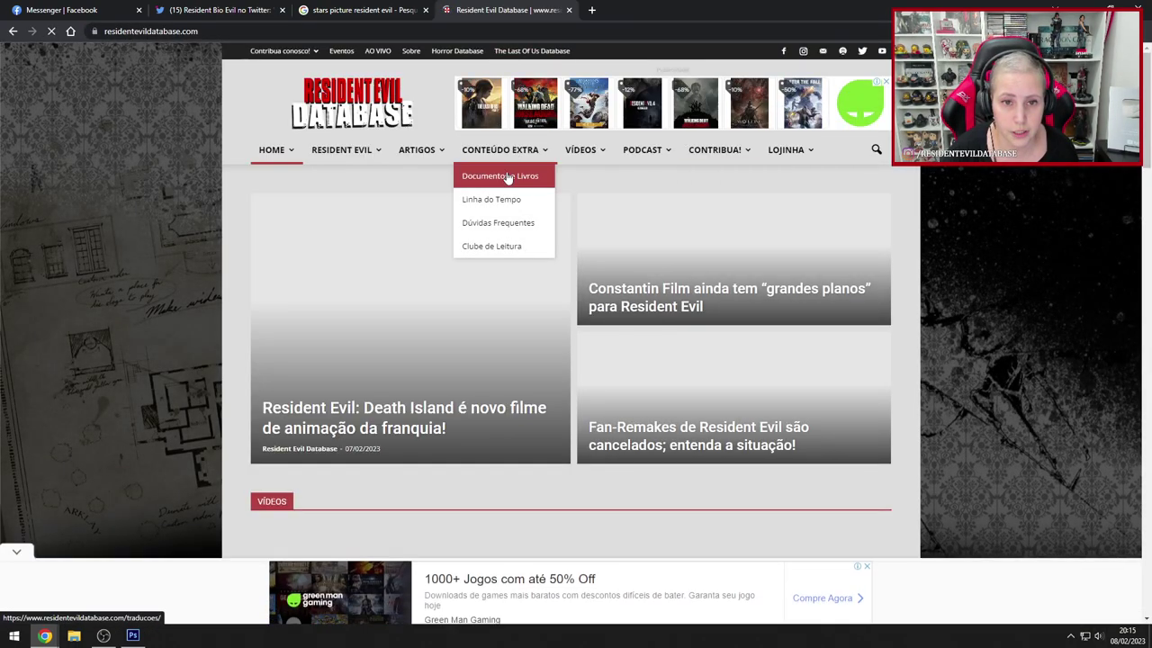
click(508, 176)
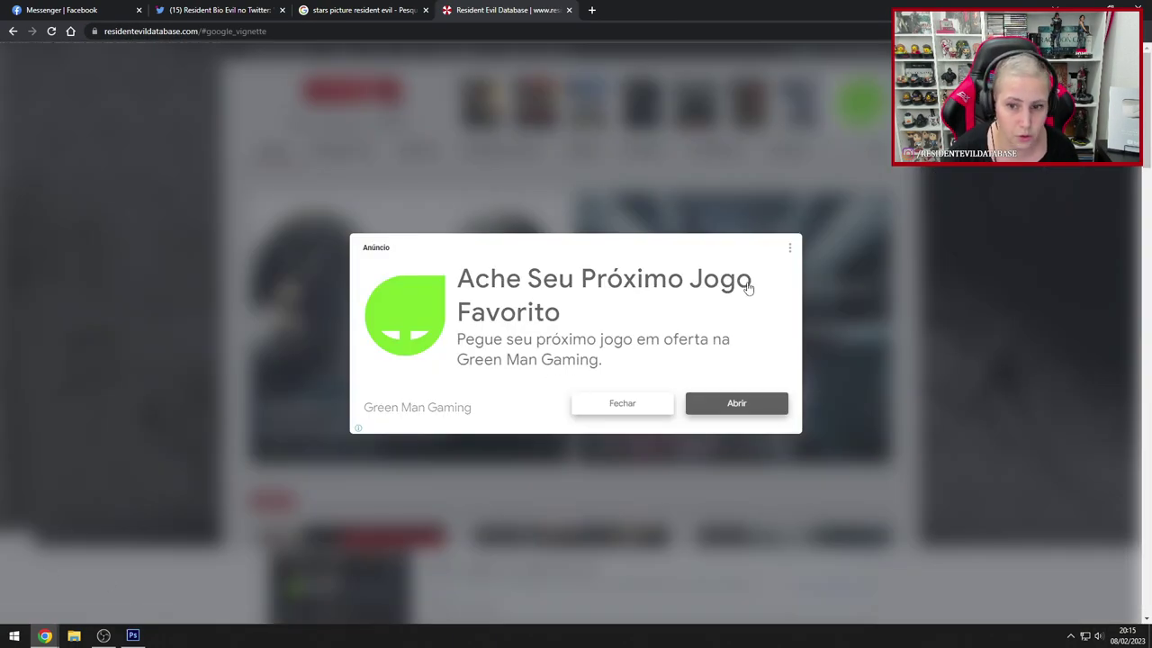
click(640, 403)
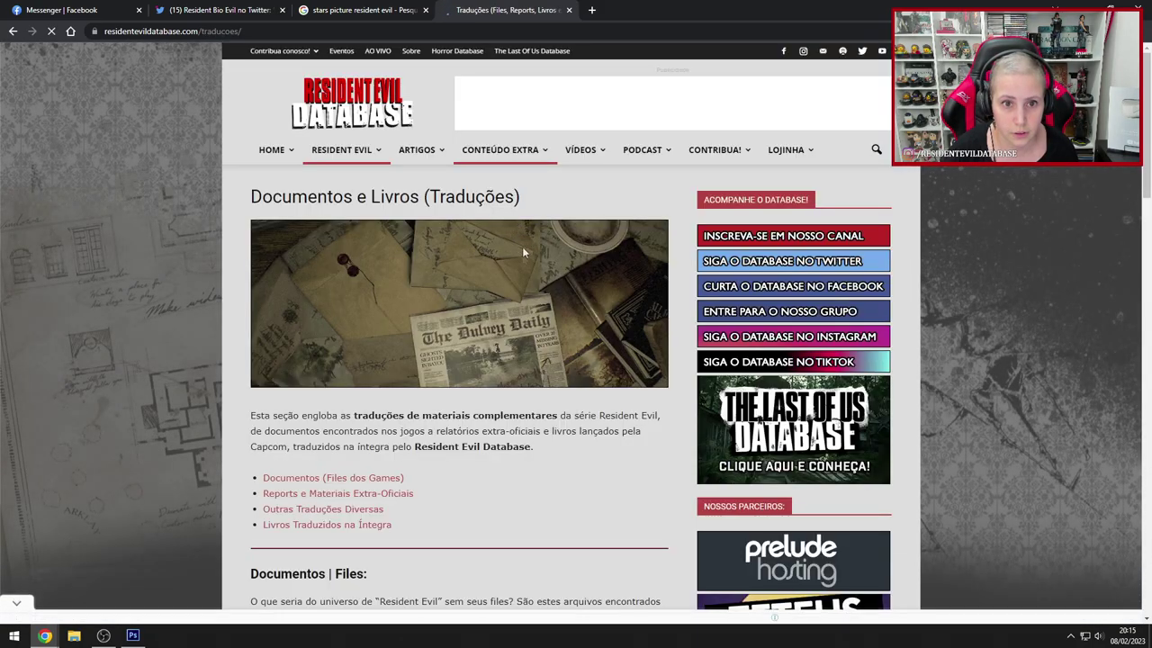
- Open the translated Resident Evil 5 "Lost In Nightmares" files from the documents list
scroll(504, 342, down, 4)
scroll(459, 324, down, 4)
scroll(450, 297, up, 2)
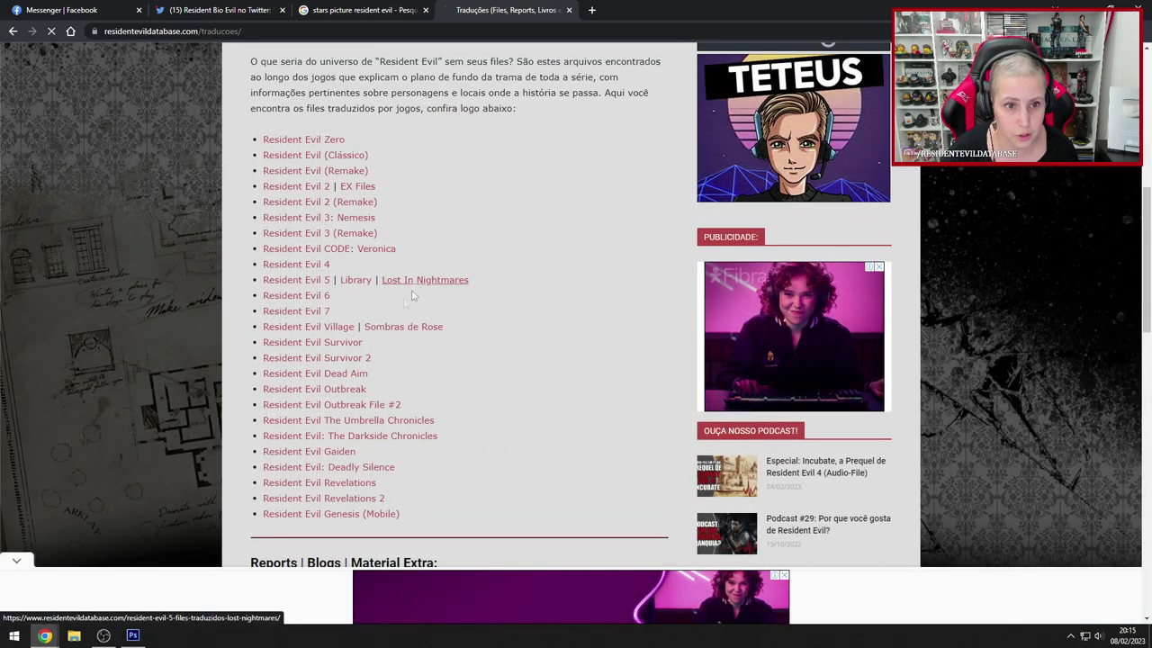
click(423, 226)
scroll(443, 447, down, 20)
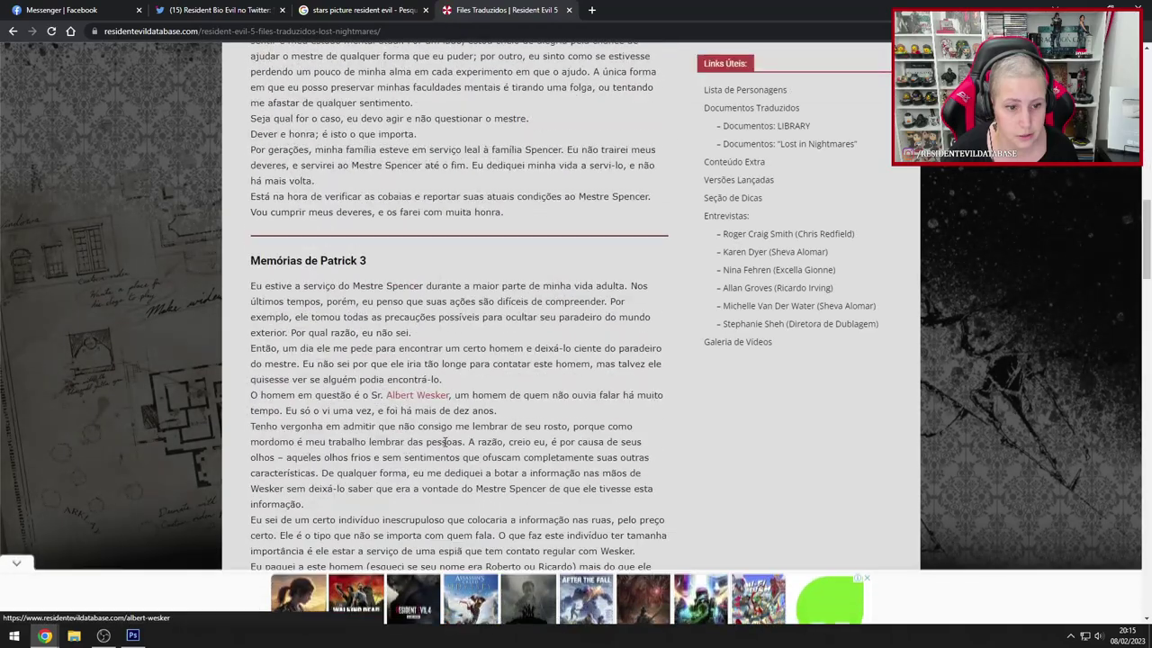
- Find the test subject list, check its entry 008 for the 18 Across clue, and return to the crossword in Photoshop
scroll(443, 446, down, 8)
scroll(441, 445, up, 4)
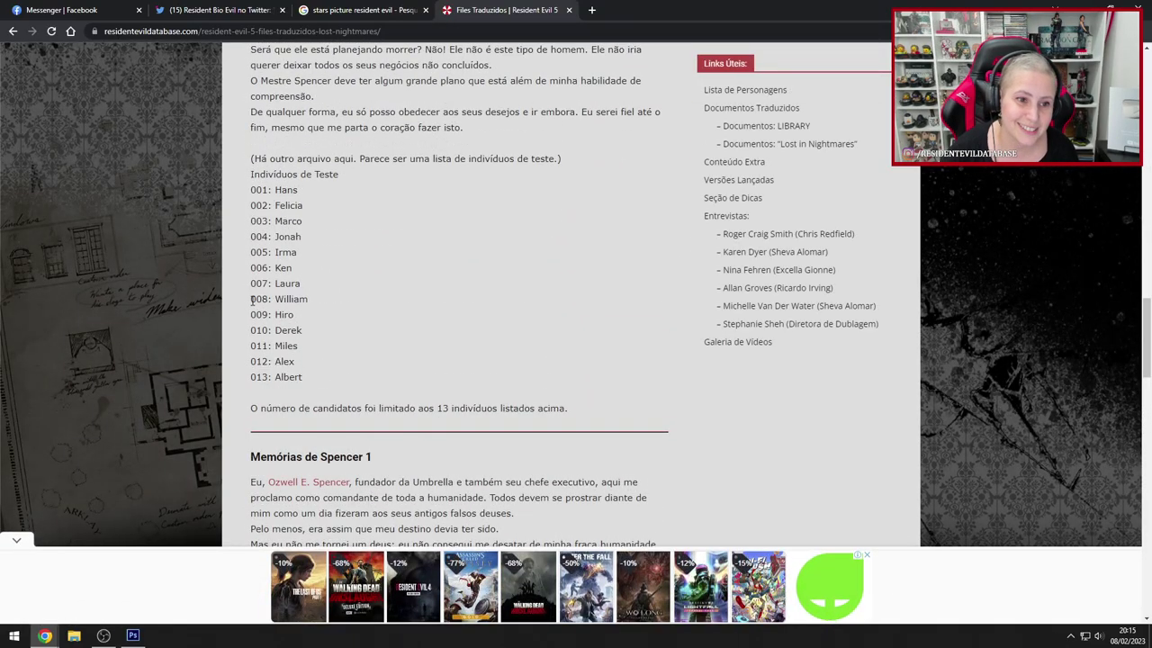
drag(251, 300, 309, 302)
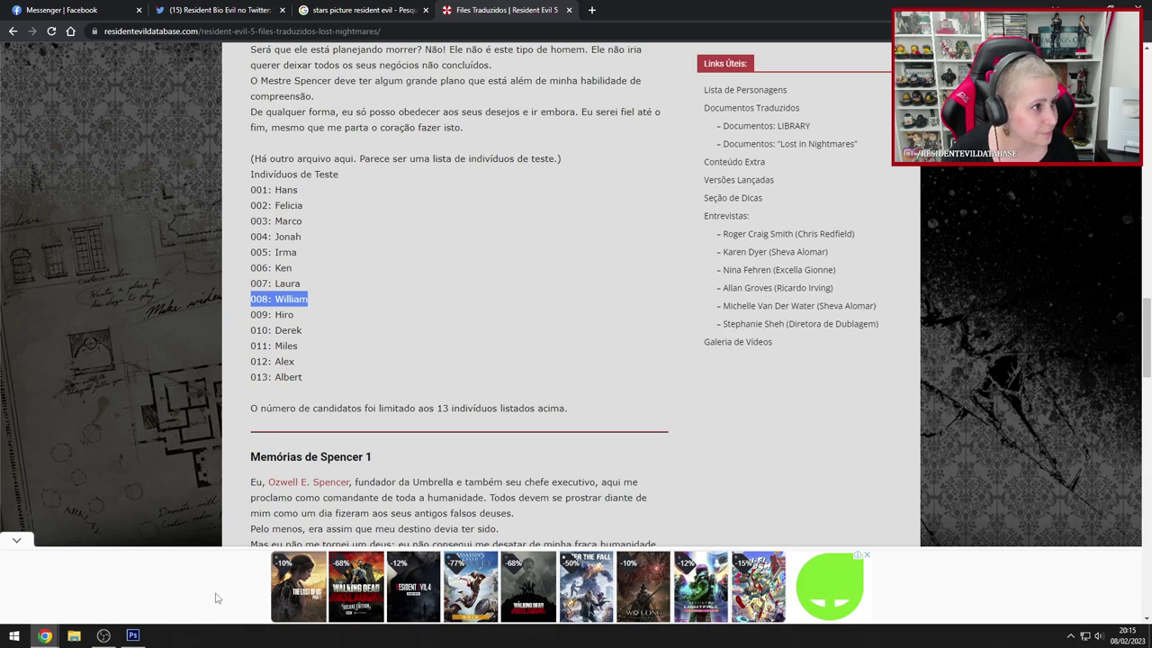
click(423, 453)
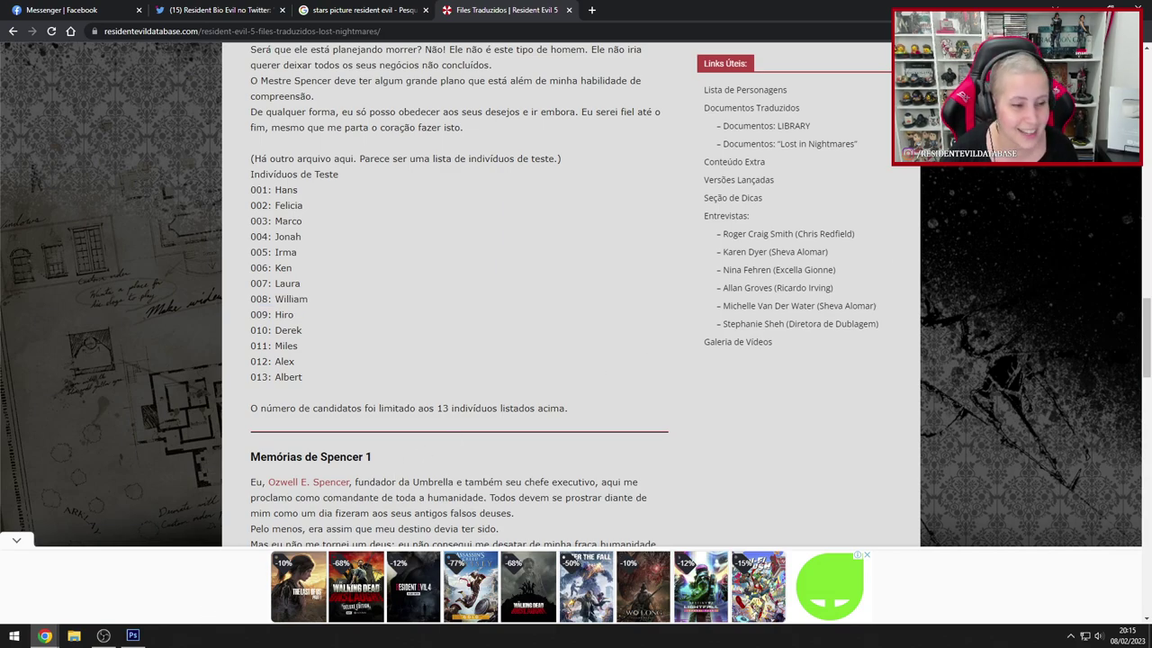
click(1078, 7)
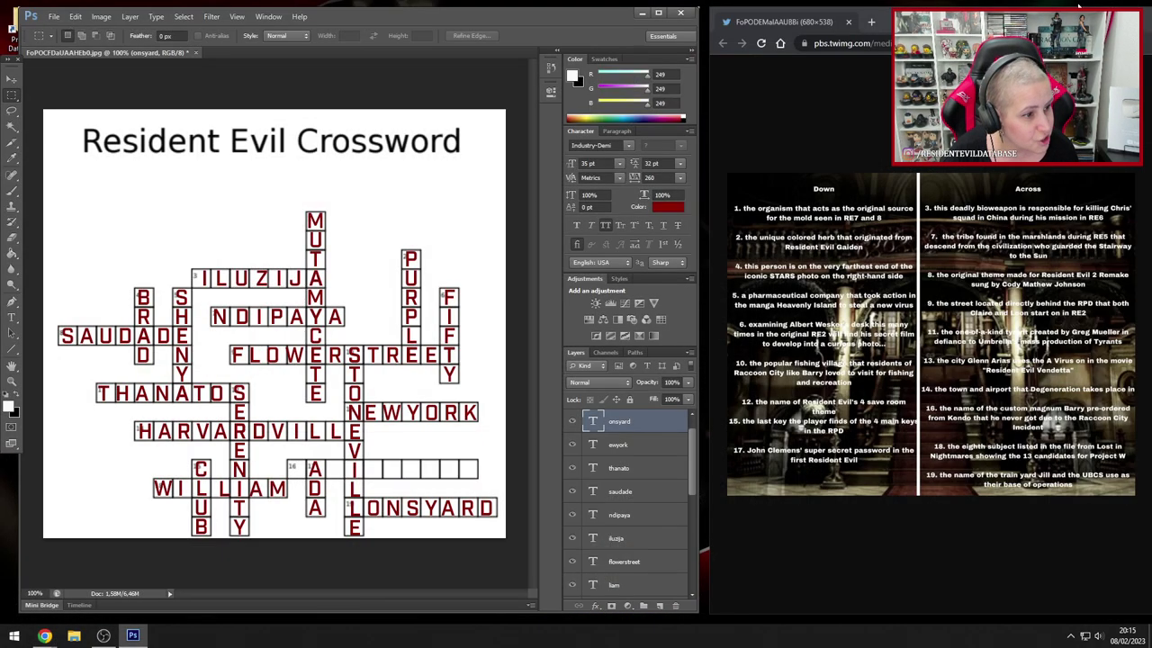
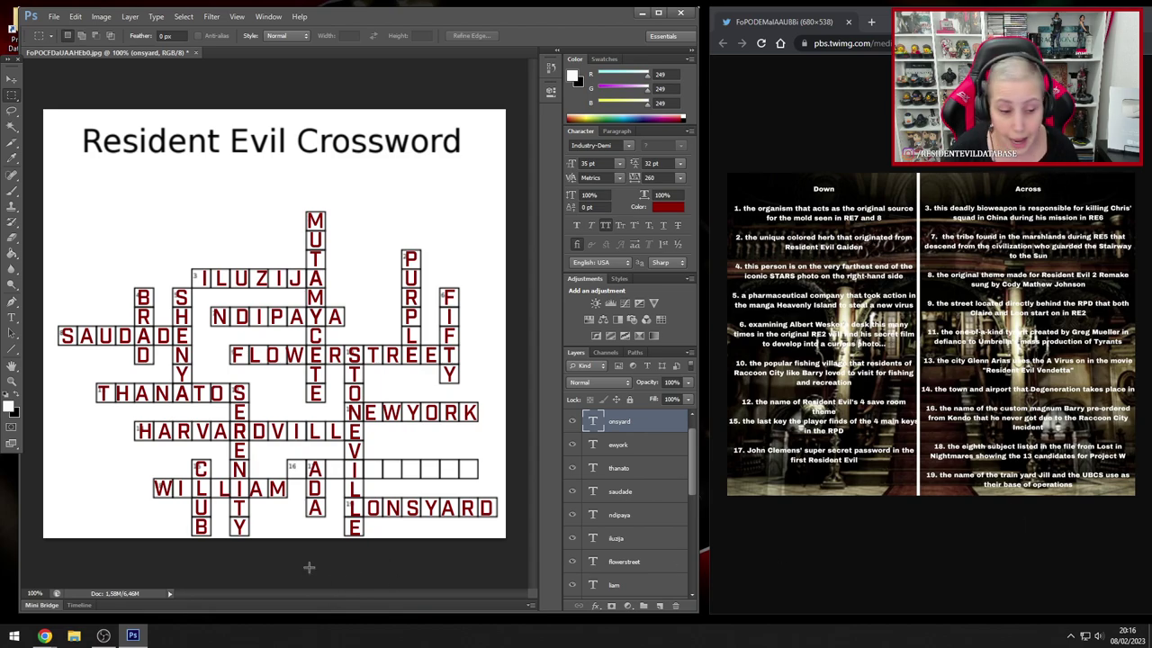
- Switch to Chrome and search the web for "resident evil gaiden herb" in a new tab
mouse_move(45, 636)
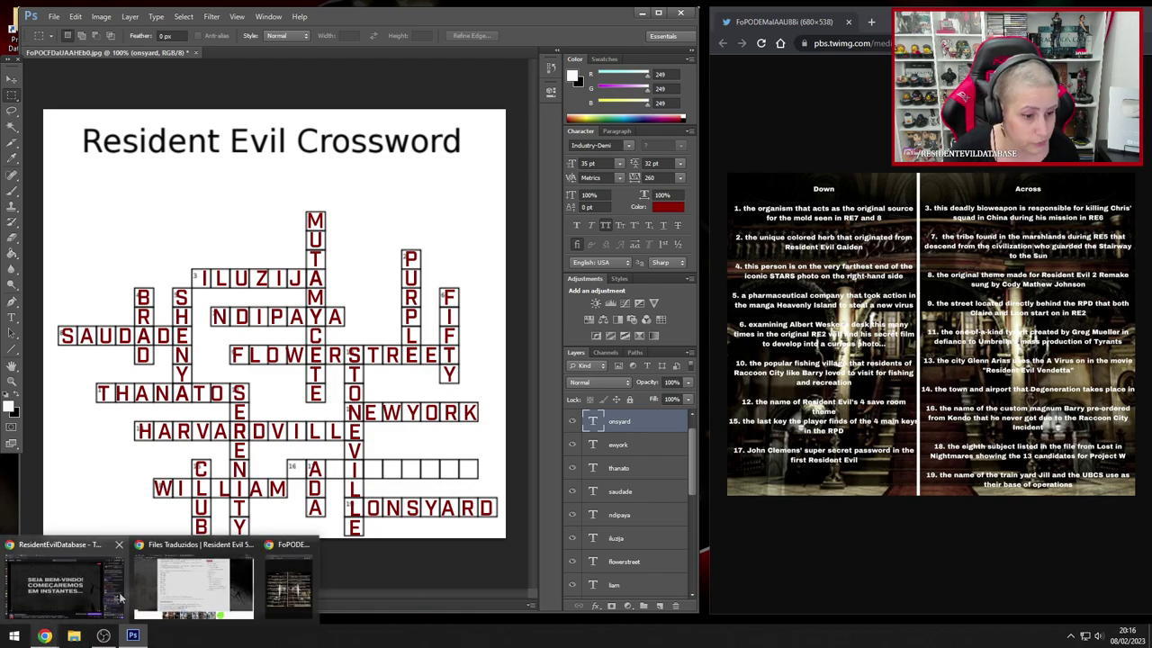
click(229, 569)
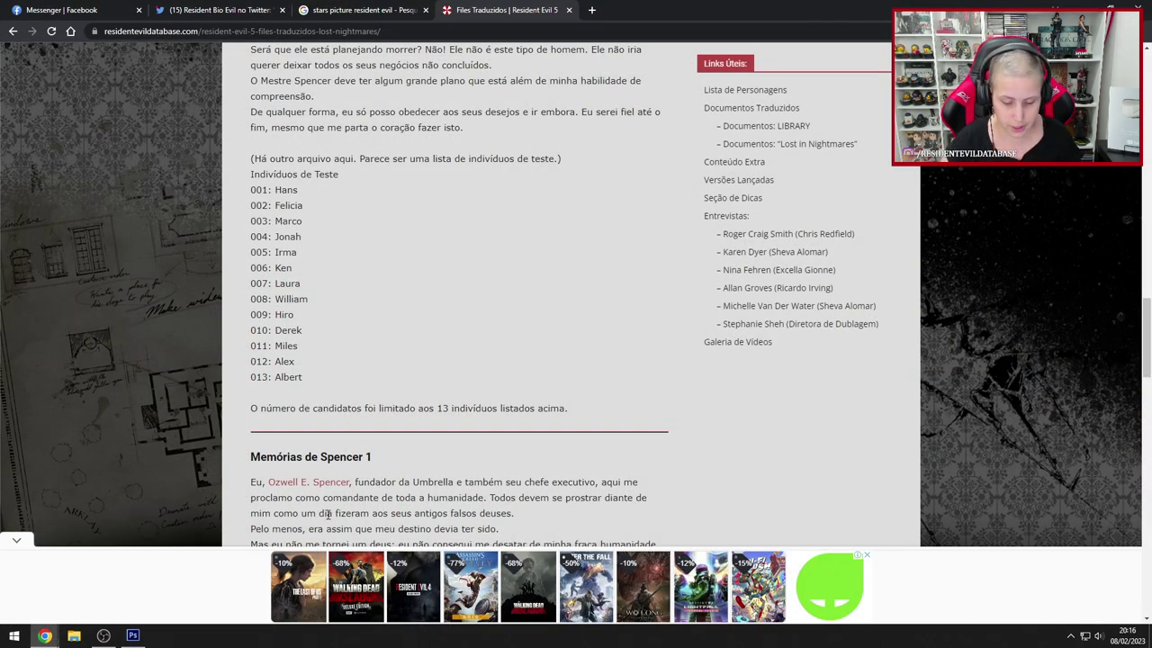
key(ctrl+t)
text(resid)
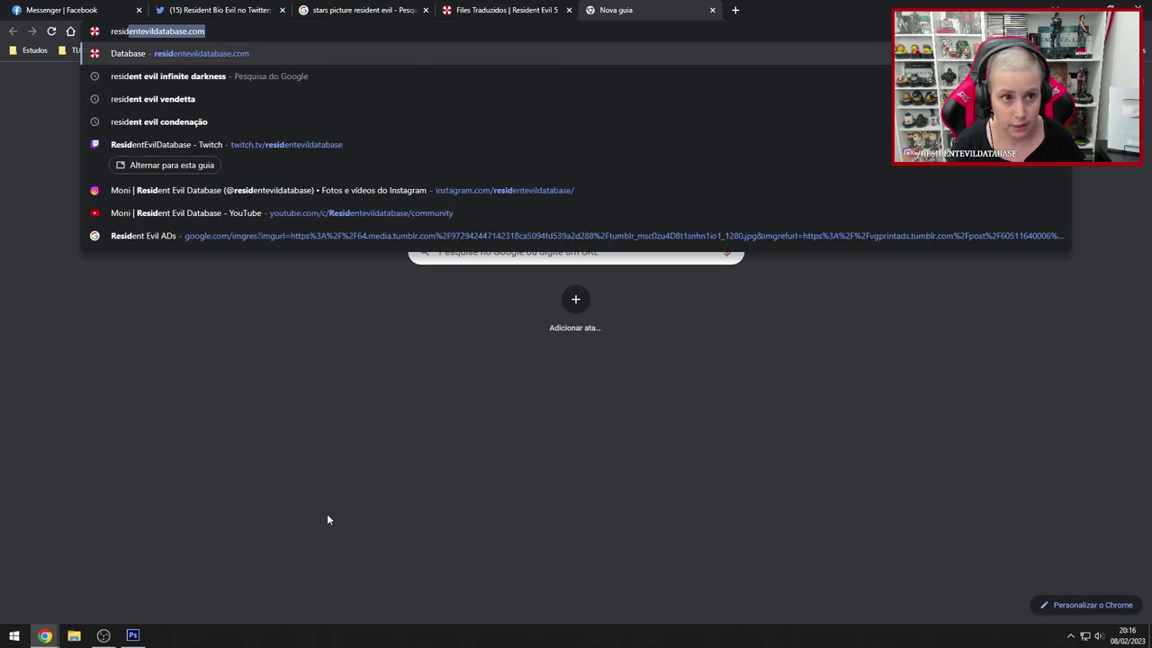
text(ent evil)
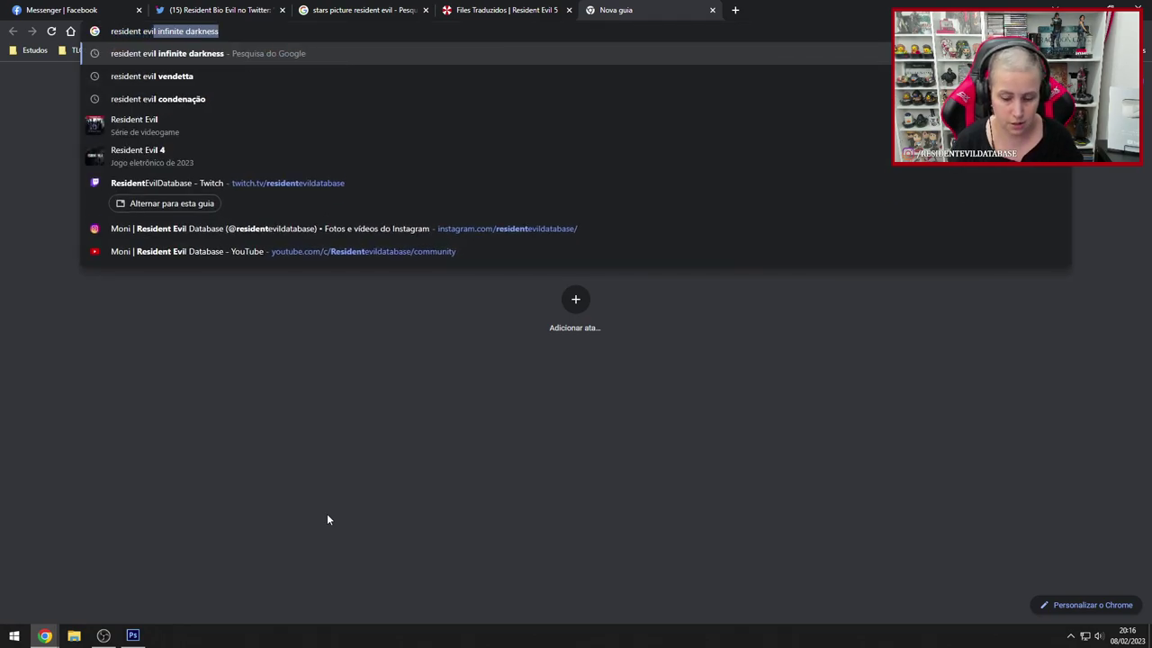
text( gaiden herb)
key(Return)
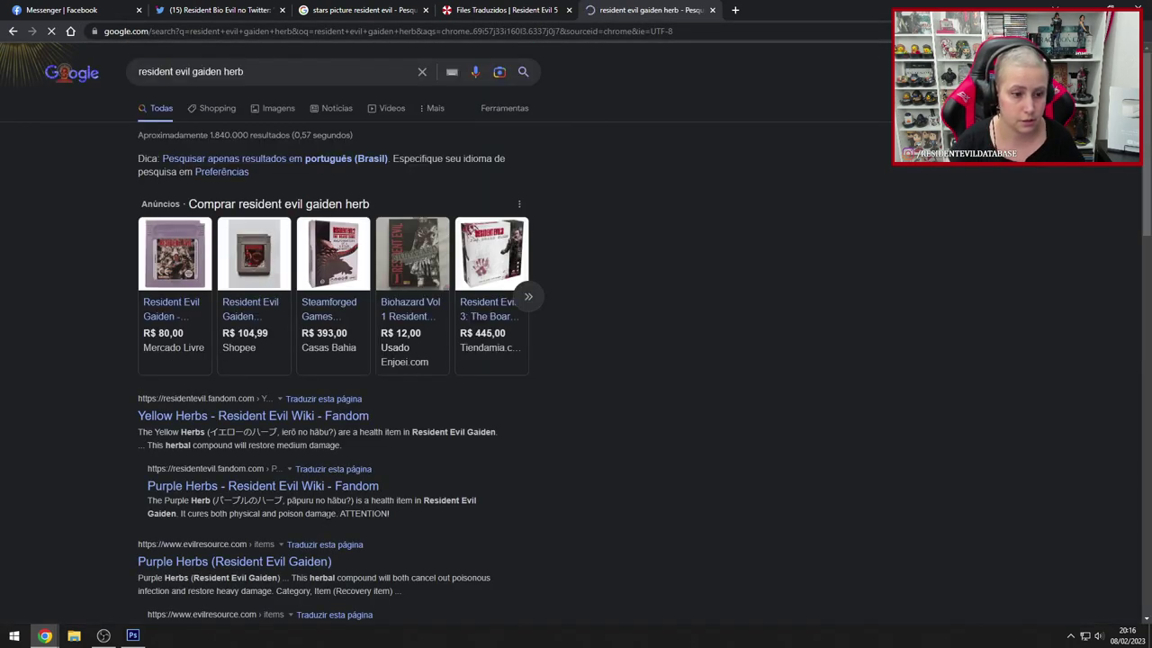
- Open the Purple Herbs page of the Resident Evil Wiki and check it against the 2 Down clue, then return to Photoshop
click(226, 487)
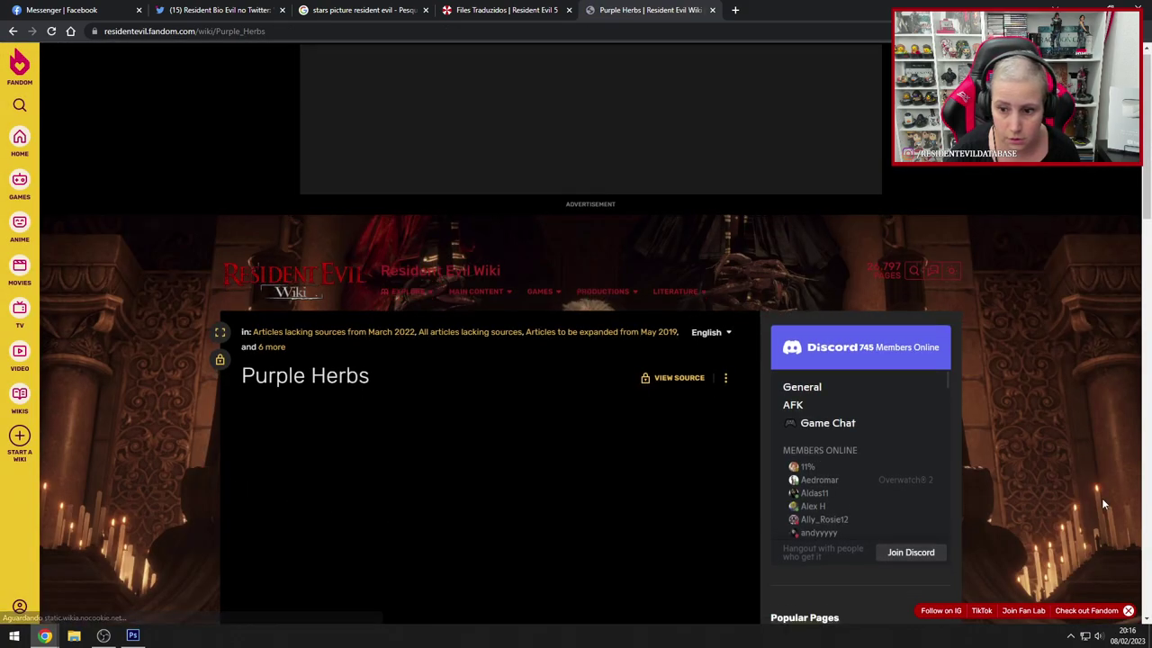
scroll(632, 386, down, 6)
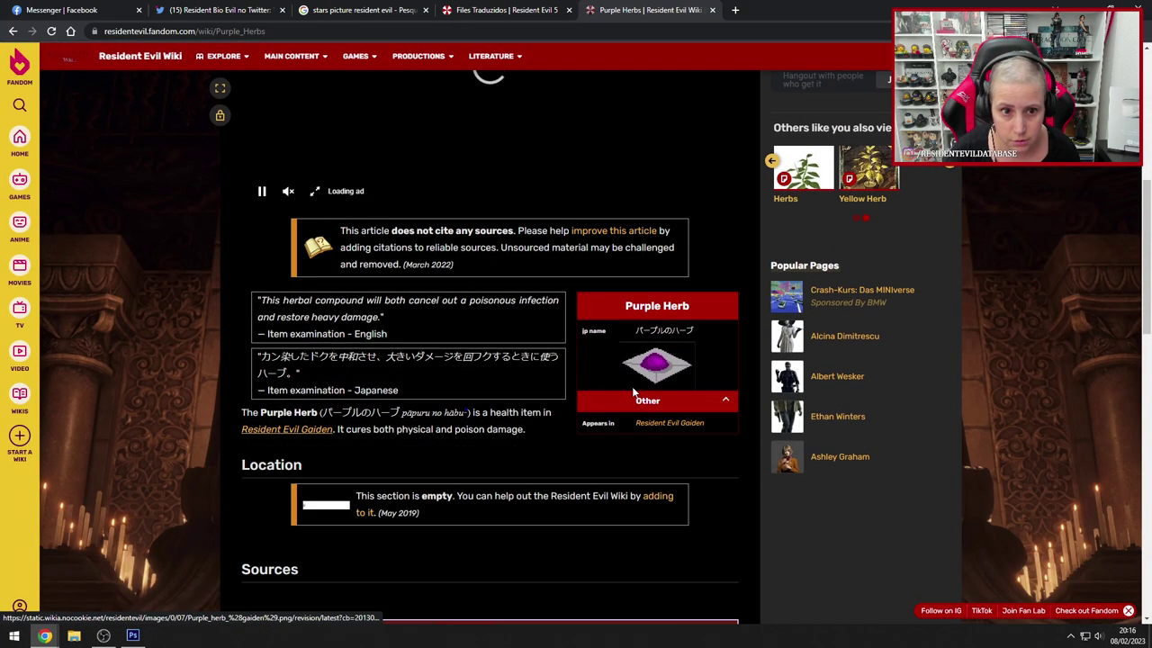
scroll(631, 386, up, 3)
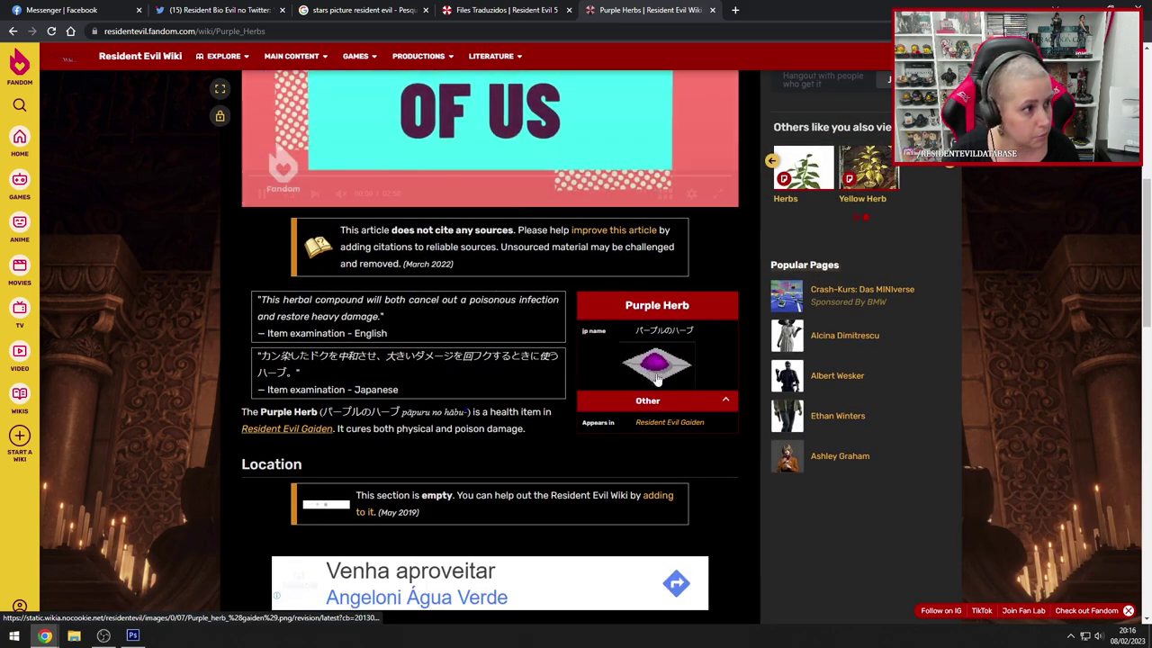
scroll(663, 359, down, 2)
scroll(666, 371, down, 3)
scroll(671, 377, up, 6)
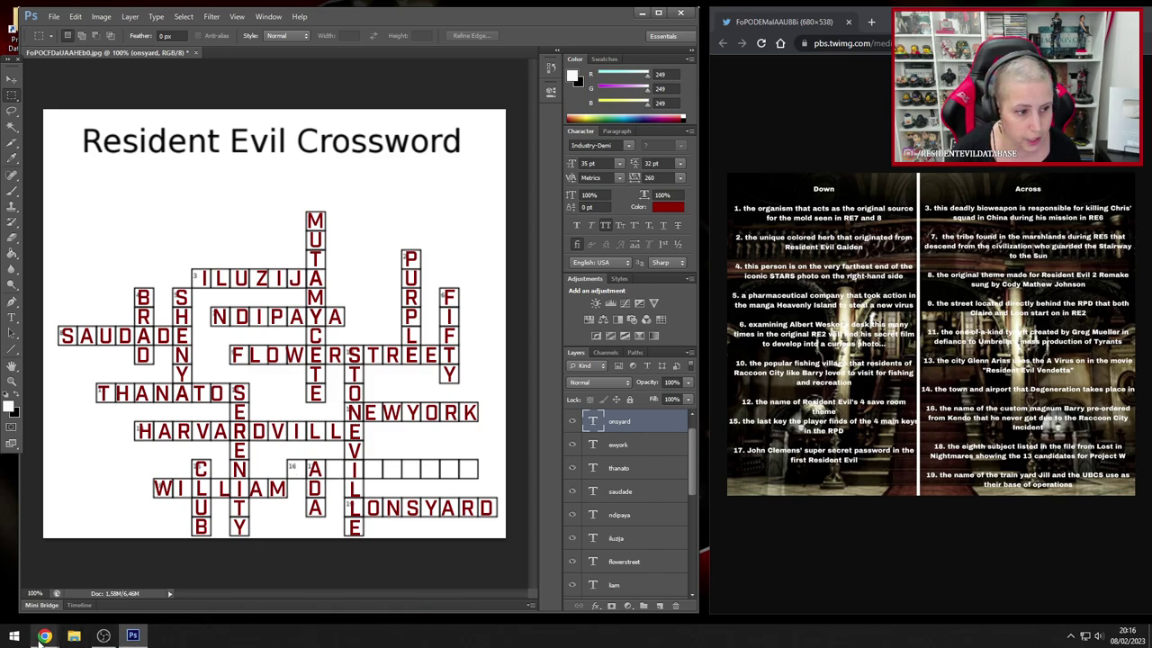
- Switch back to Chrome and open the translated Resident Evil 2 EX Files from the Resident Evil Database site's Documentos e Livros page
mouse_move(41, 639)
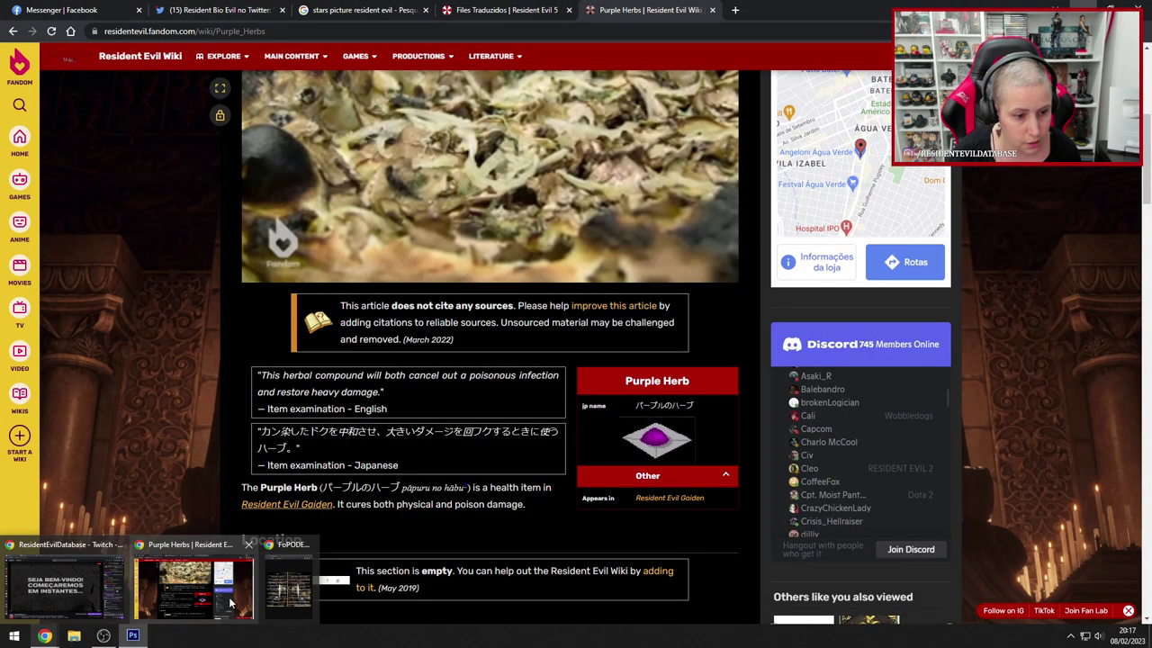
click(231, 603)
click(540, 10)
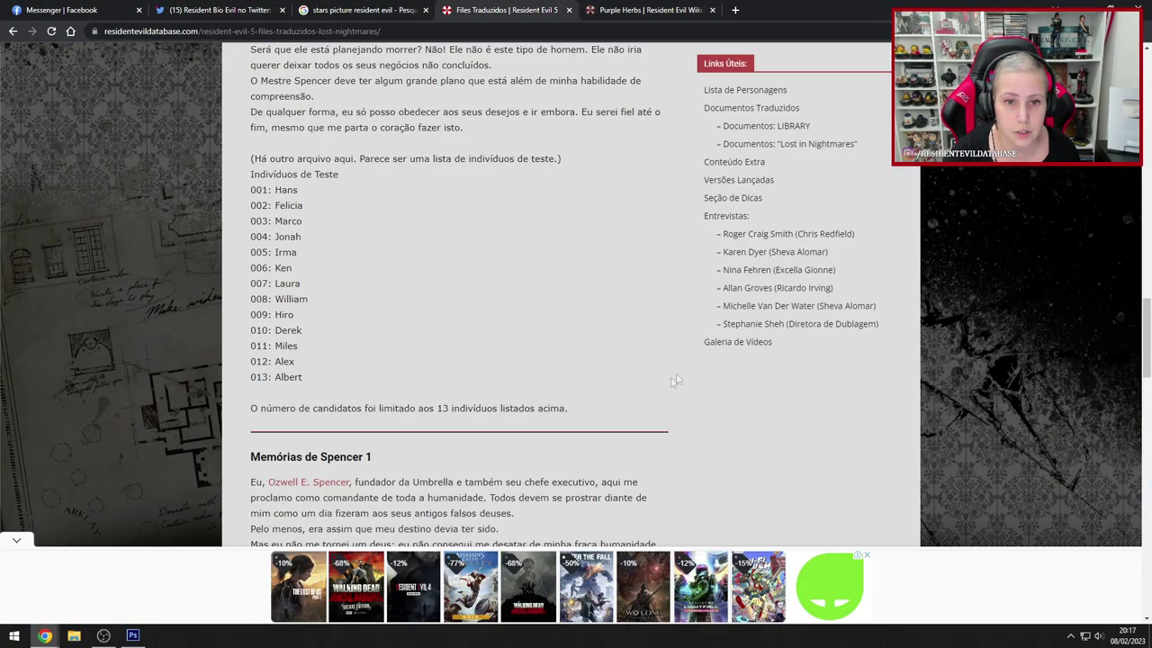
scroll(684, 375, down, 10)
drag(1145, 270, 1146, 90)
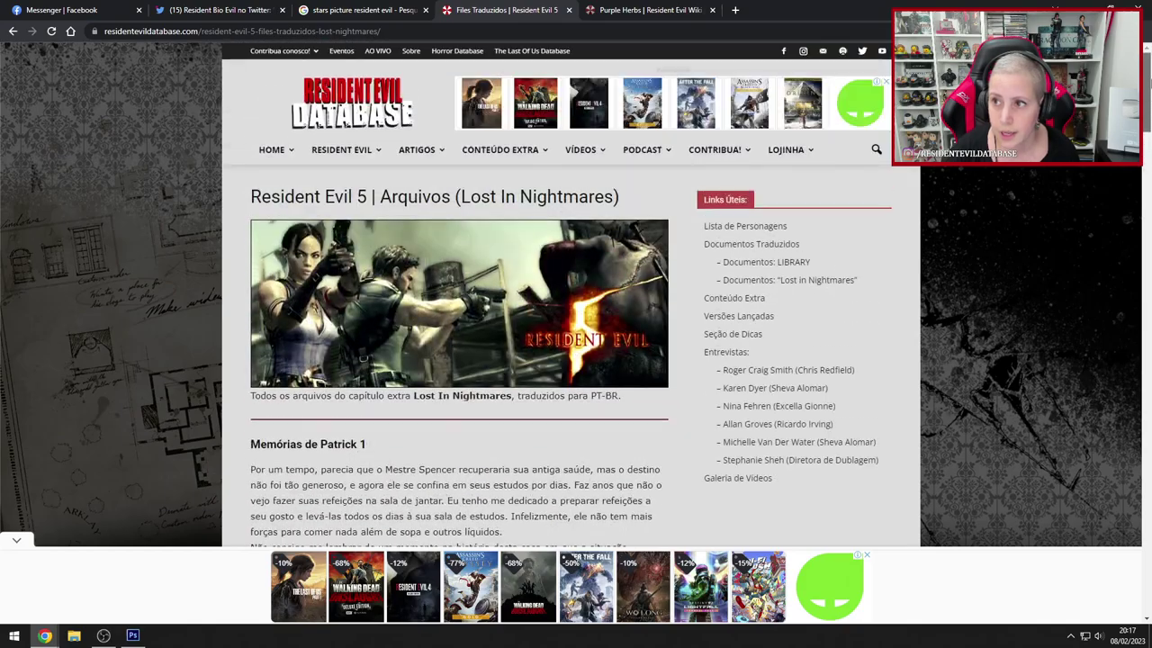
mouse_move(500, 157)
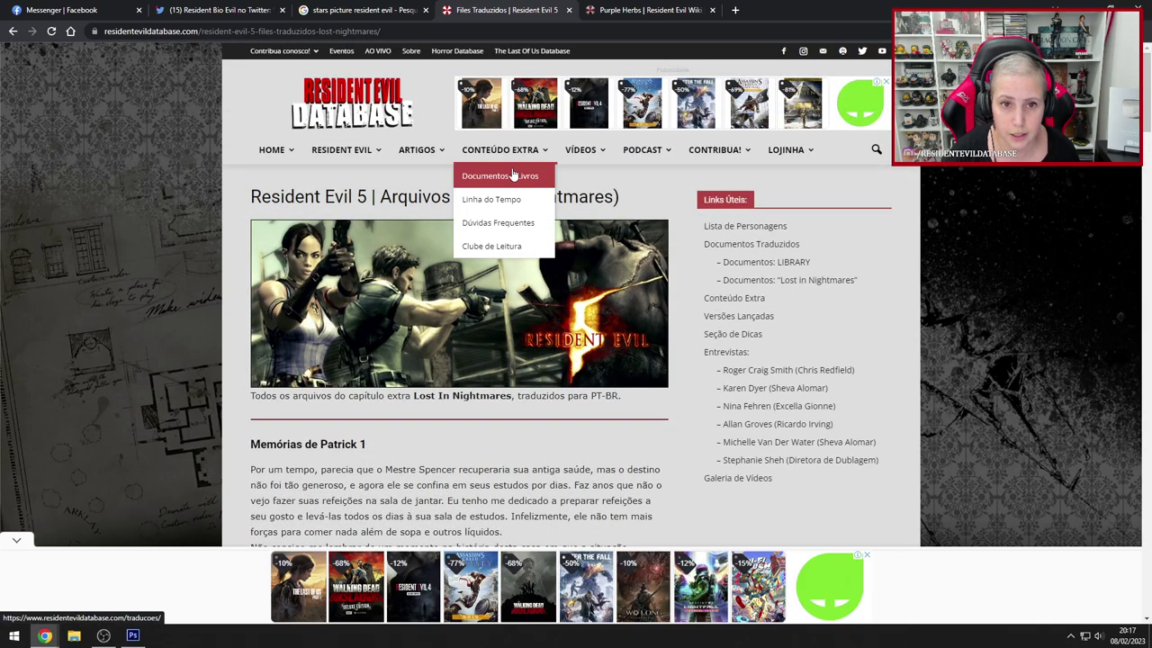
click(521, 177)
scroll(444, 504, down, 1)
scroll(444, 505, down, 4)
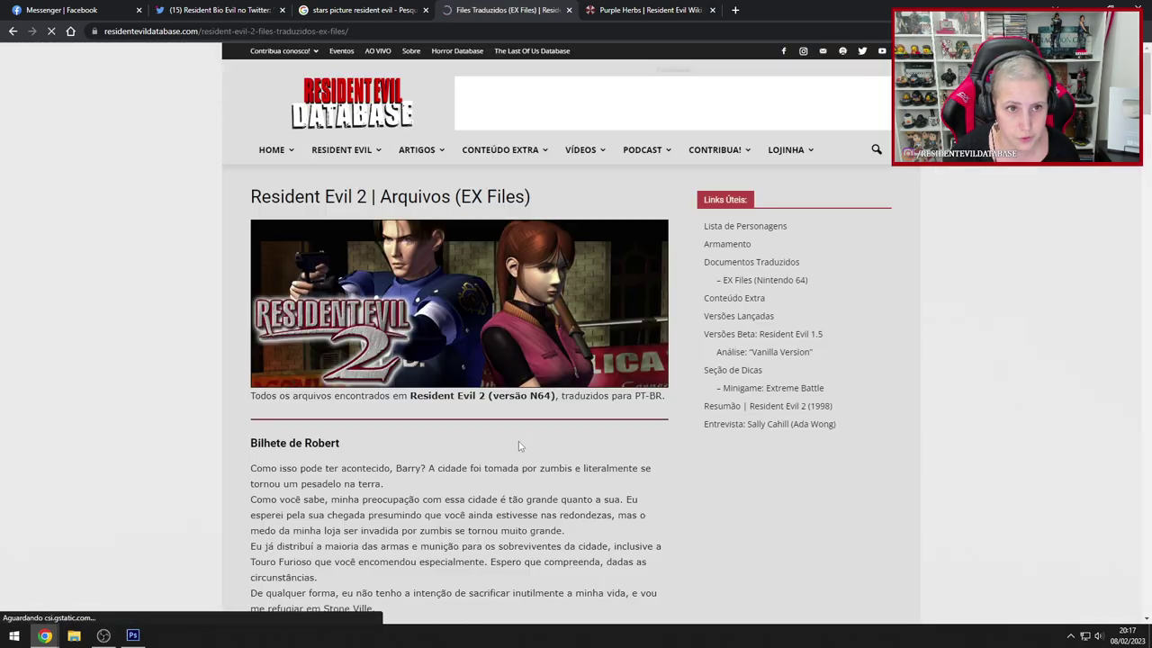
- Examine the "Bilhete de Robert" file for the custom magnum and the fishing village, highlighting the relevant passages and collapsing the ad
scroll(529, 532, down, 1)
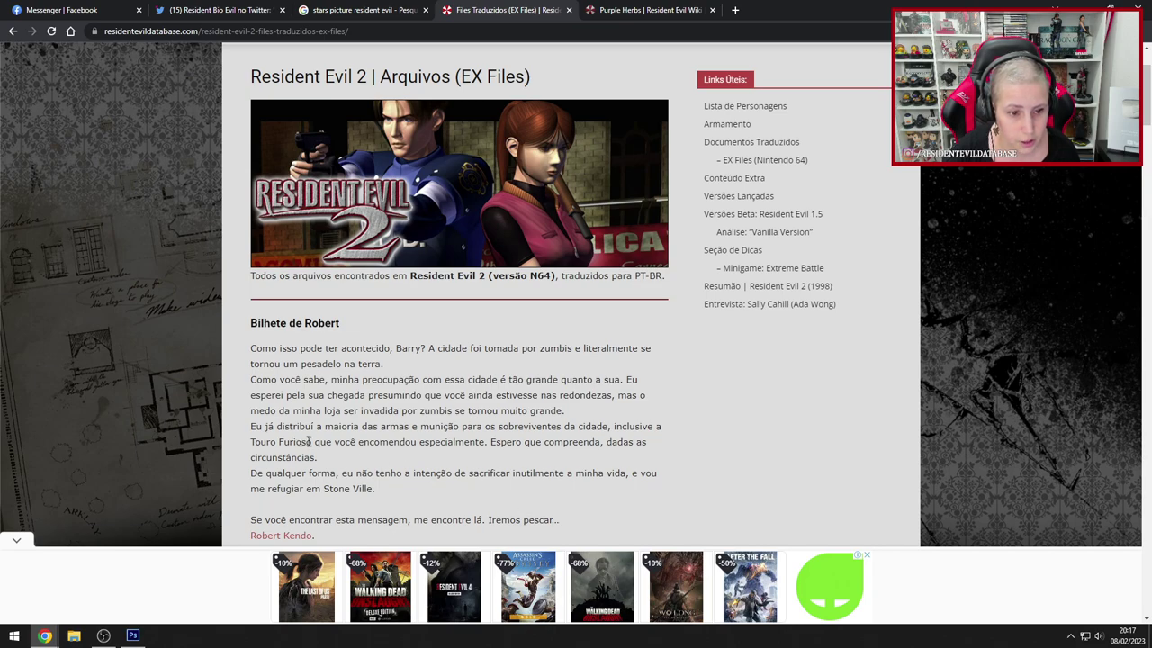
drag(311, 442, 262, 442)
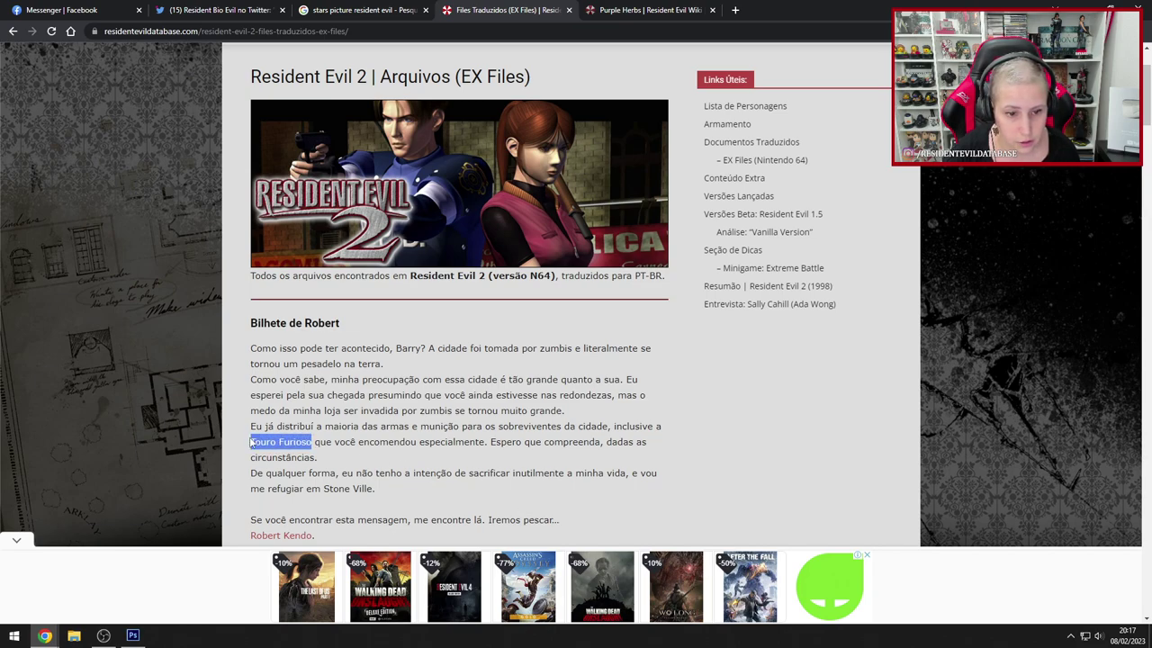
click(269, 453)
drag(311, 442, 260, 441)
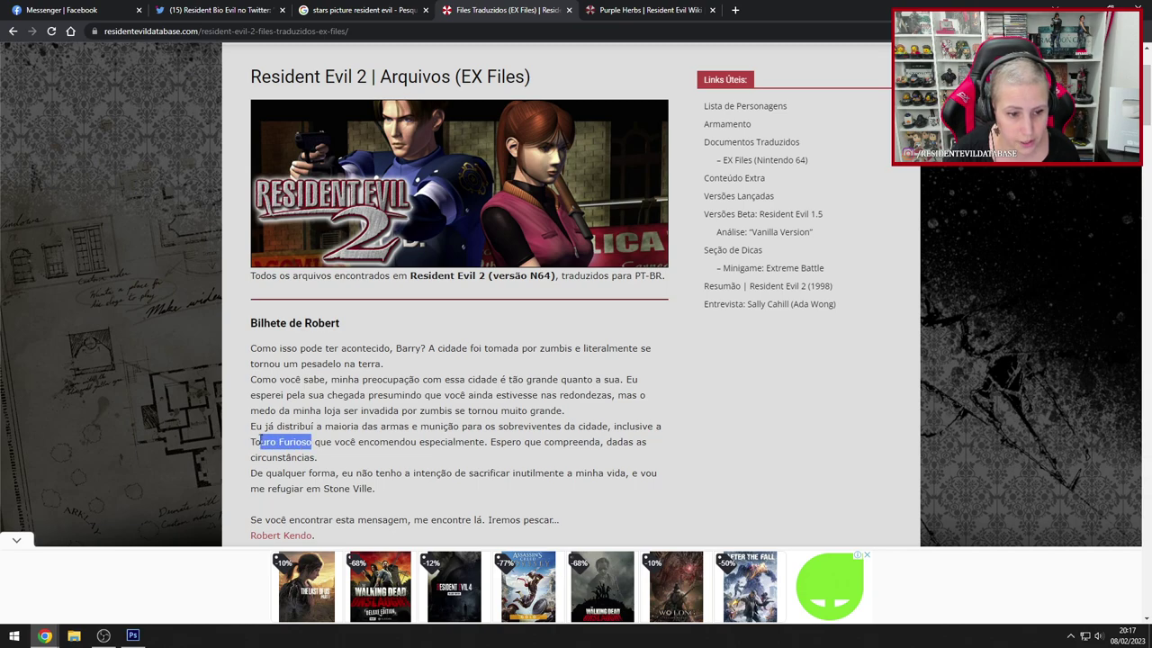
drag(375, 488, 326, 489)
click(324, 487)
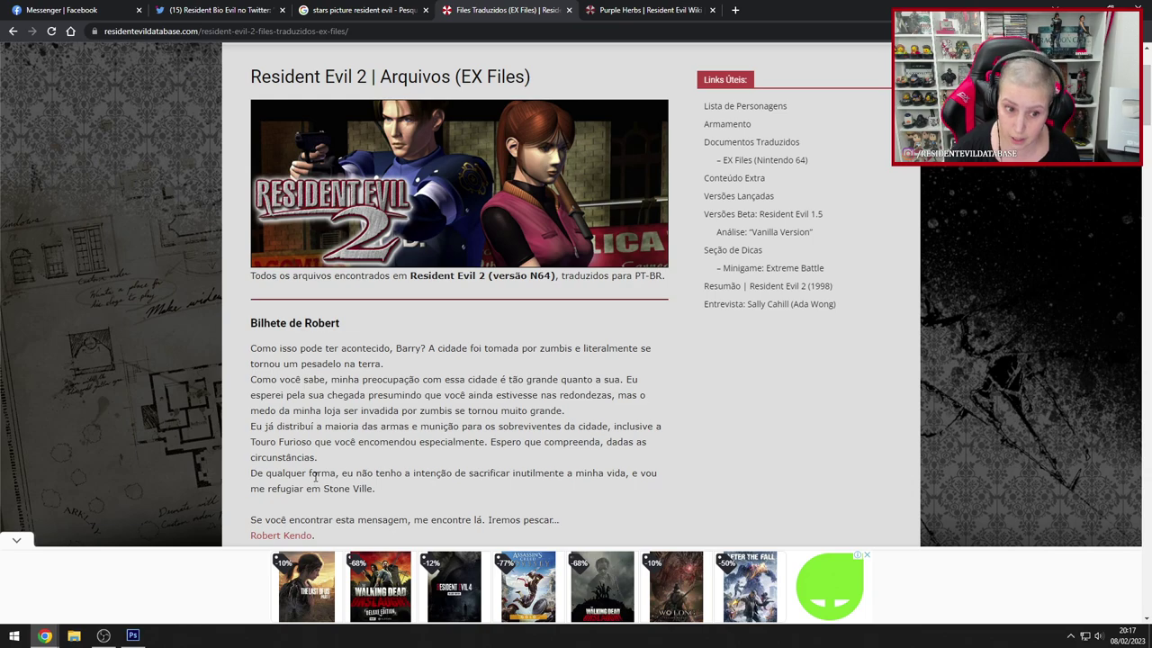
drag(376, 488, 262, 473)
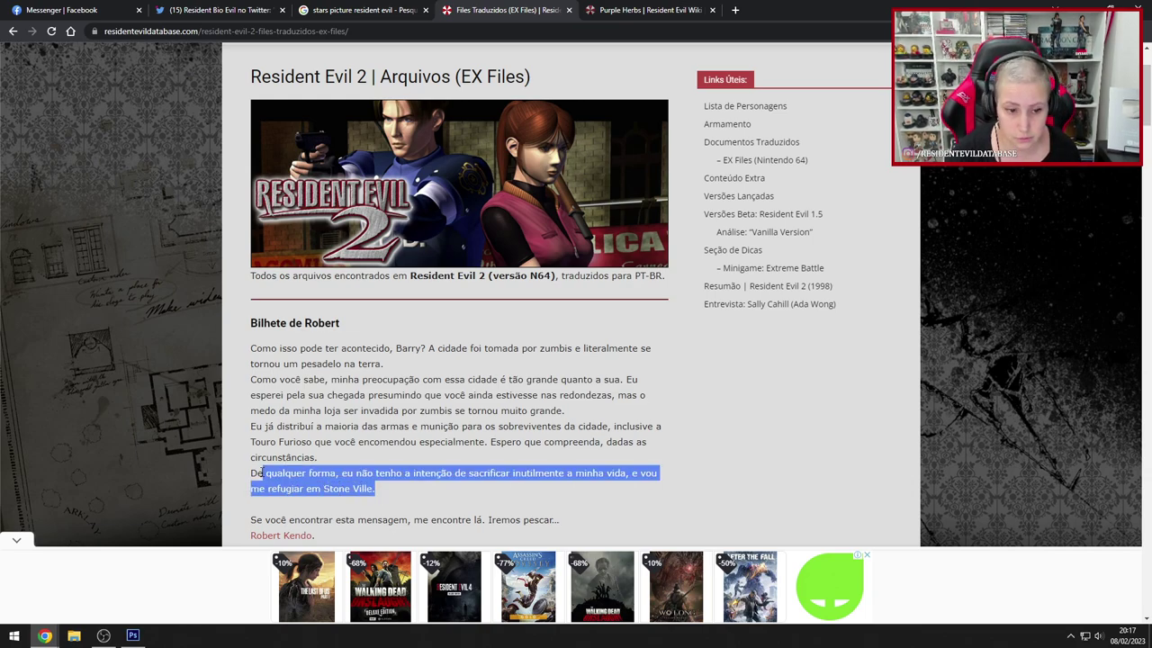
click(355, 491)
drag(374, 489, 324, 489)
click(328, 491)
click(17, 541)
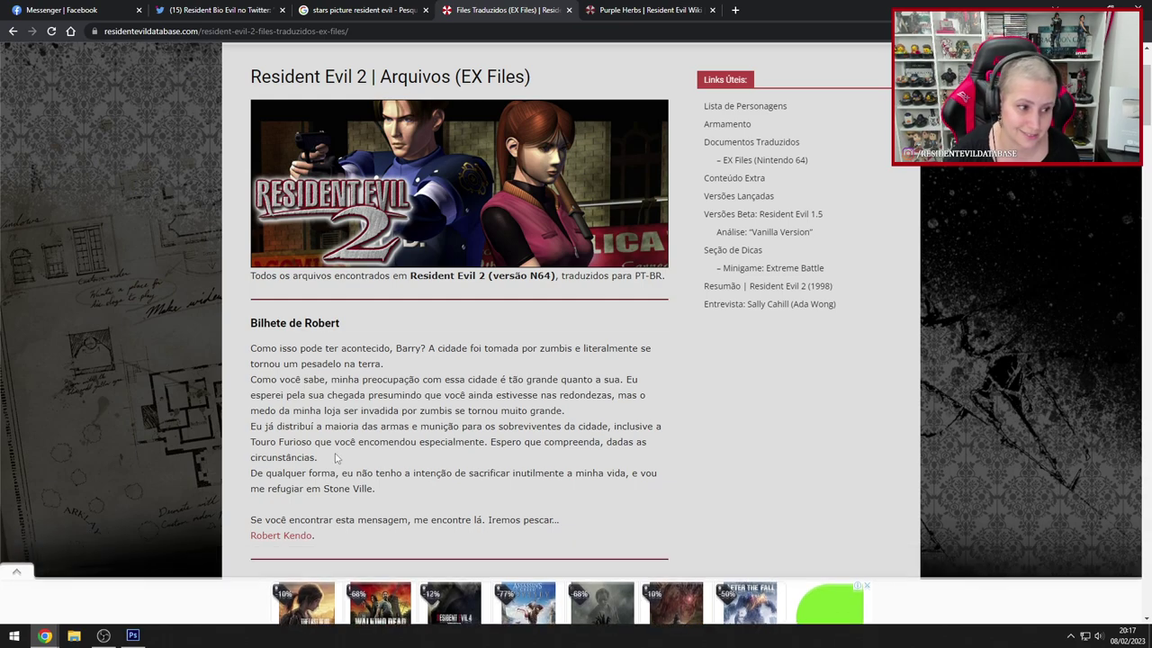
drag(311, 442, 252, 441)
click(252, 447)
- Search the web for "resident evil 2 ex files robert's note" in the Purple Herbs tab
click(625, 10)
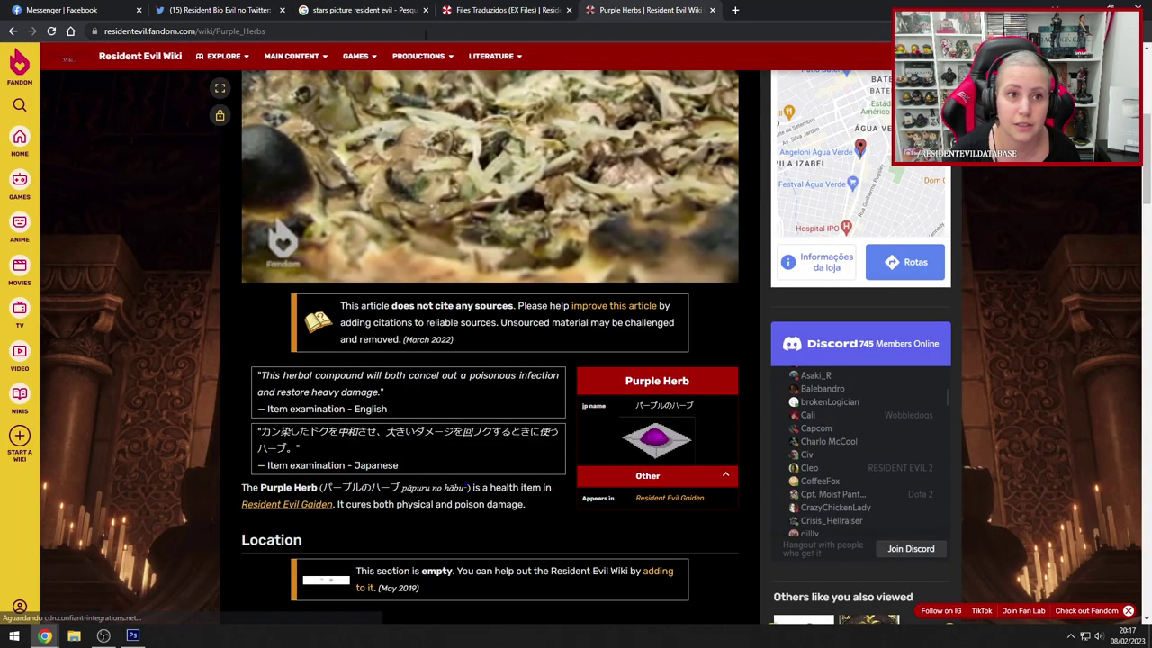
click(425, 31)
text(resident evil 2)
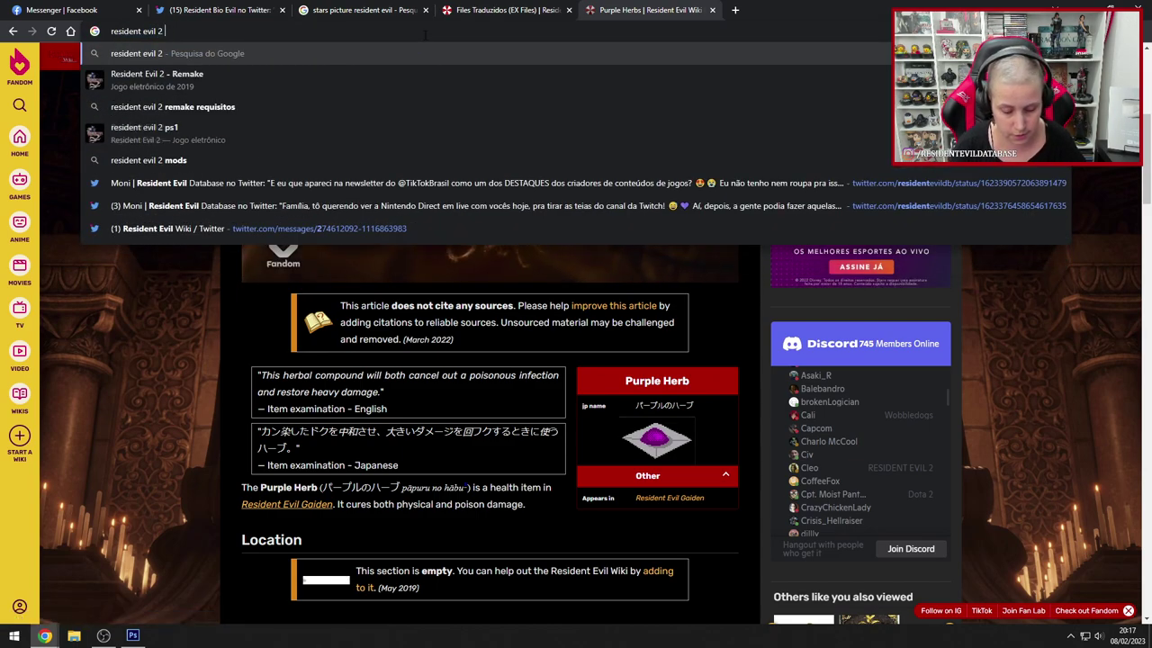
text( ex files)
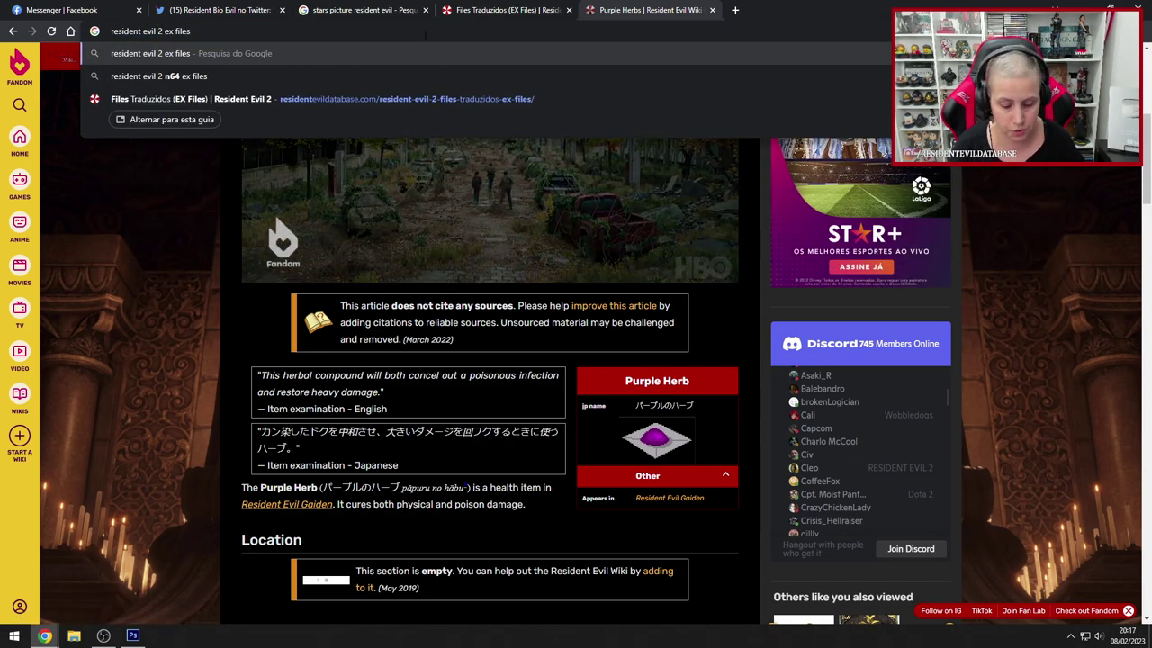
text( robert's note)
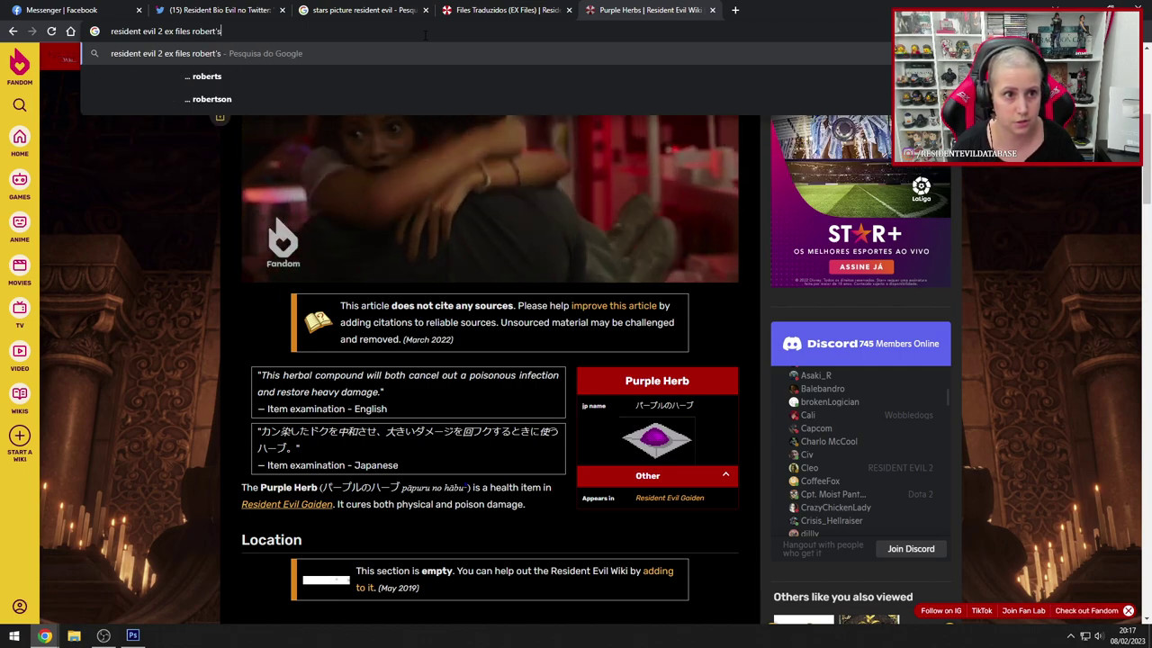
key(Return)
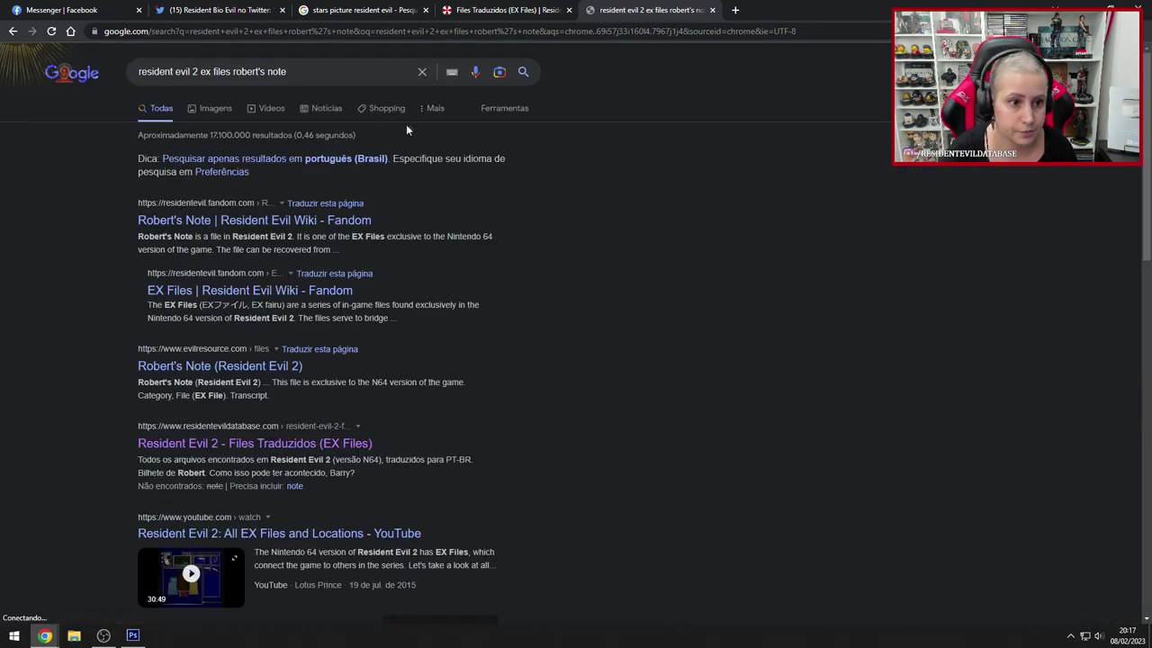
- Open the wiki's Robert's Note page, highlight the magnum's English name in the transcript, and return to the crossword in Photoshop
click(304, 220)
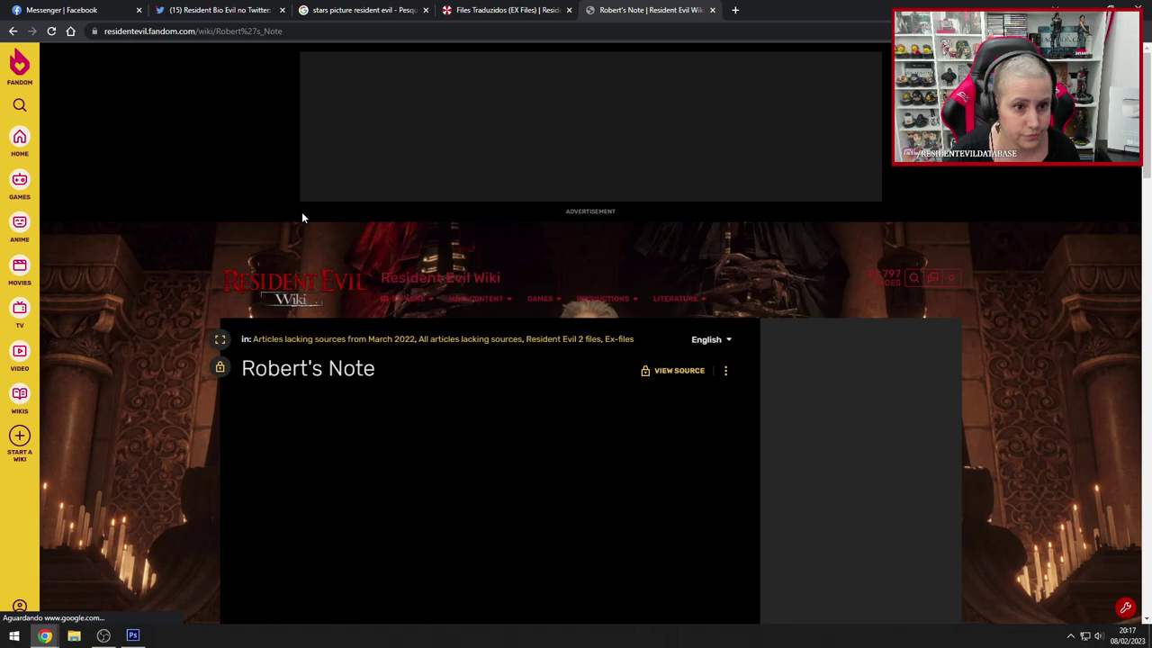
scroll(219, 342, down, 4)
scroll(220, 347, down, 2)
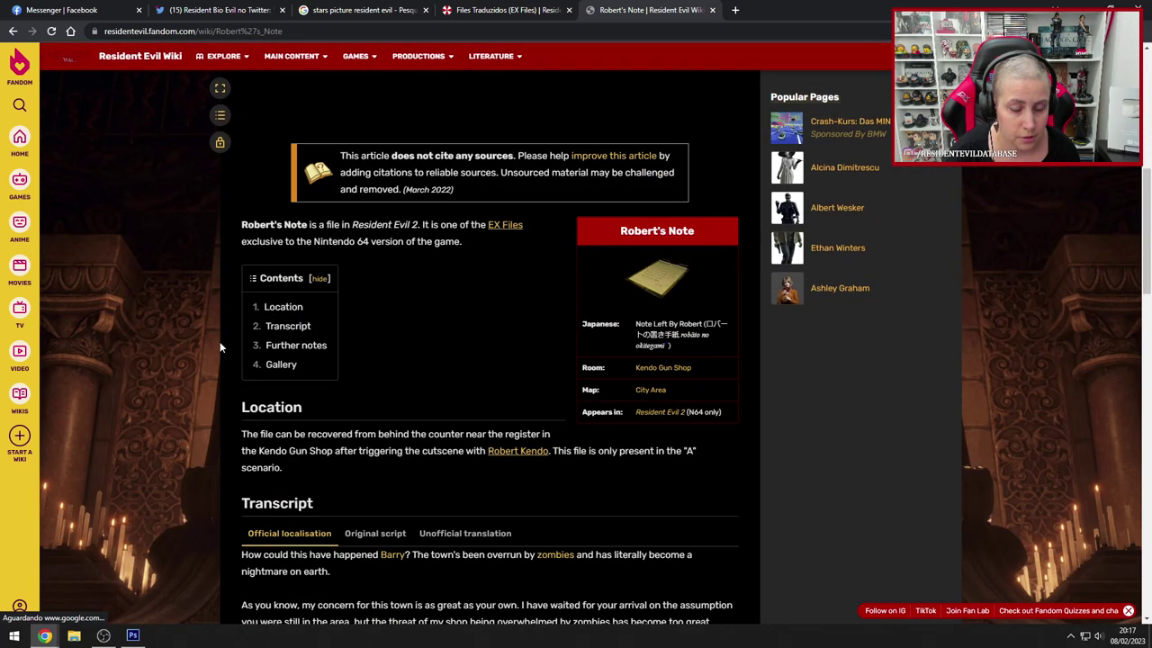
scroll(220, 348, down, 2)
scroll(492, 420, down, 2)
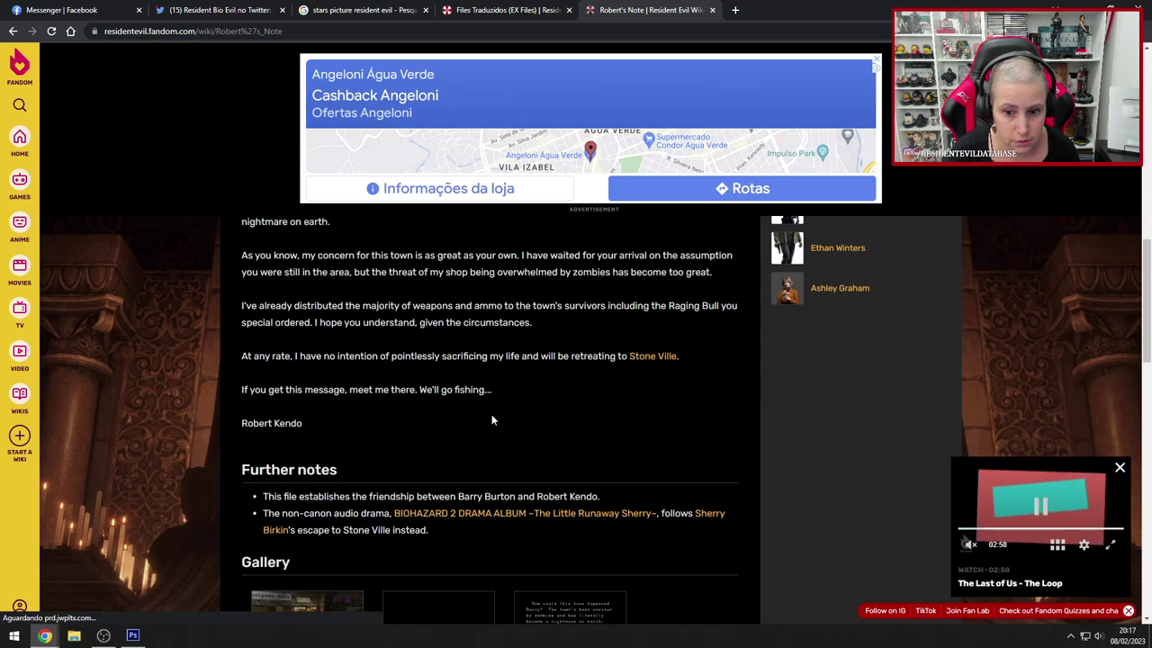
scroll(491, 420, down, 6)
scroll(491, 420, up, 6)
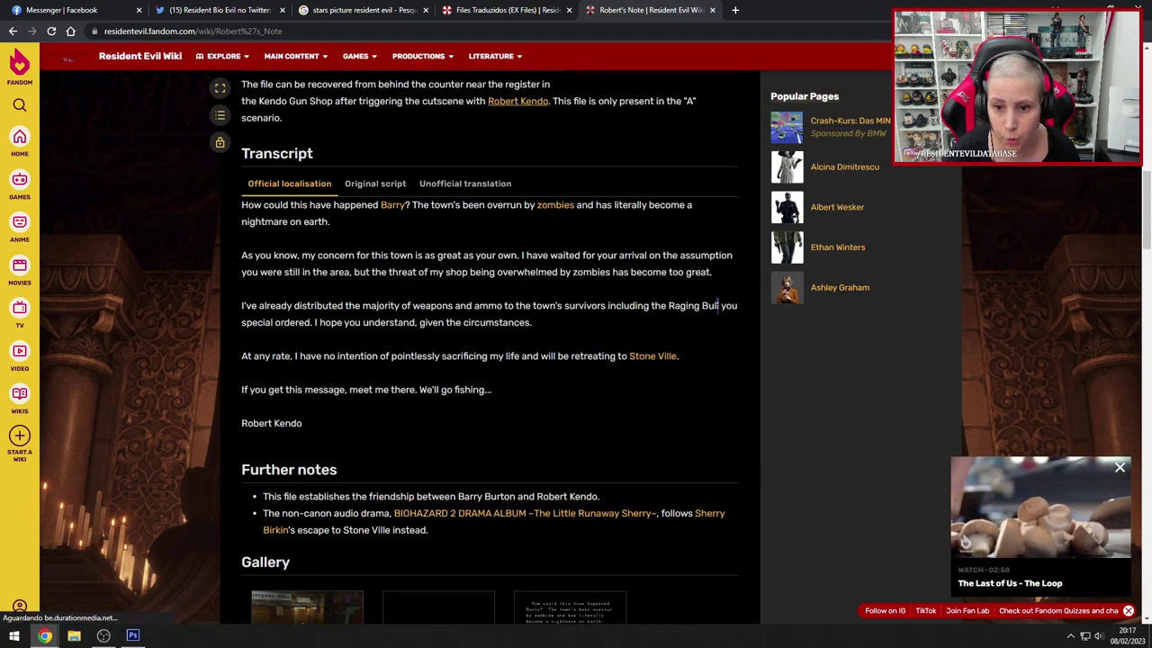
drag(719, 308, 671, 310)
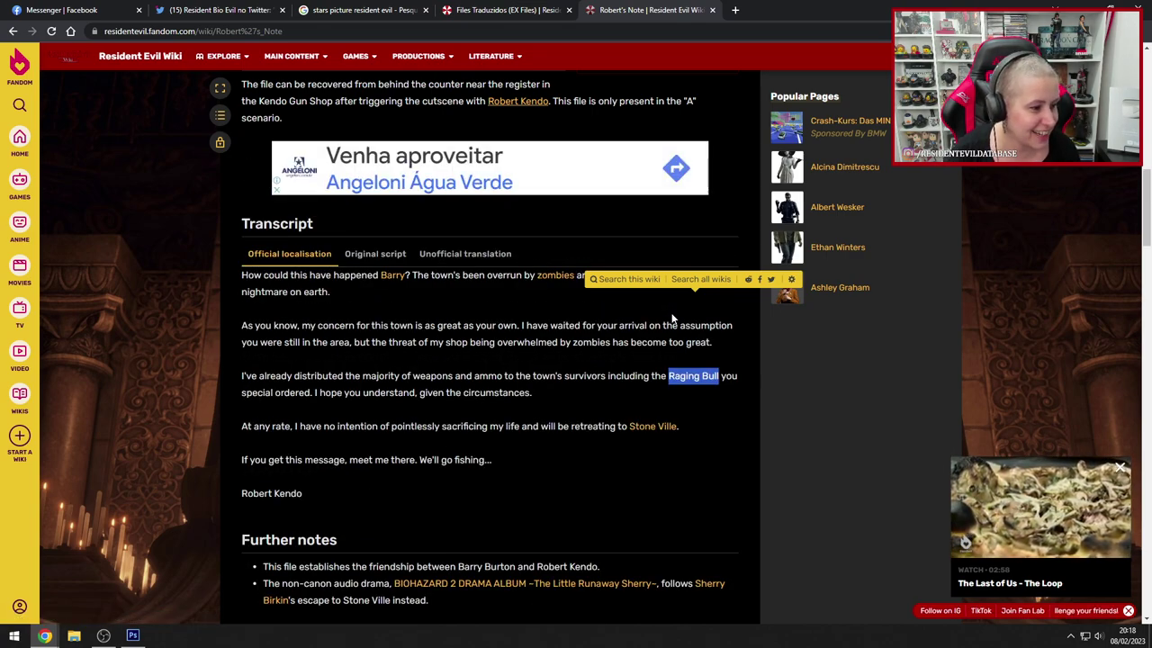
click(1084, 7)
- Duplicate the NDIPAYA text layer and move the copy onto the 16 Across row, starting at its first cell
key(t)
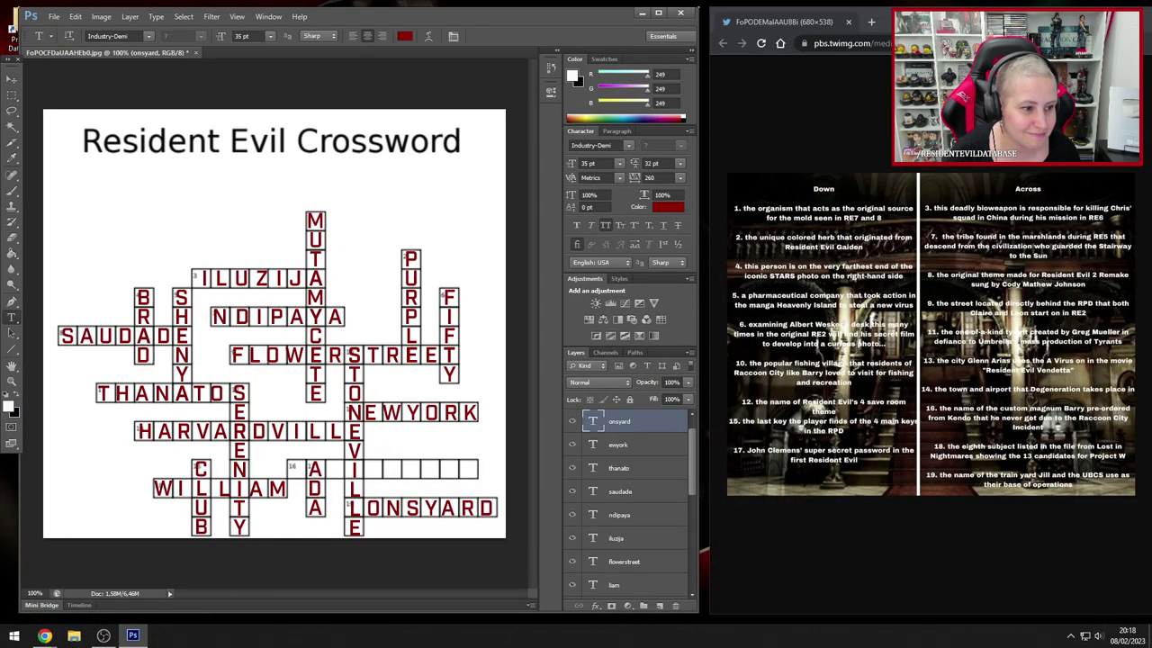
click(12, 80)
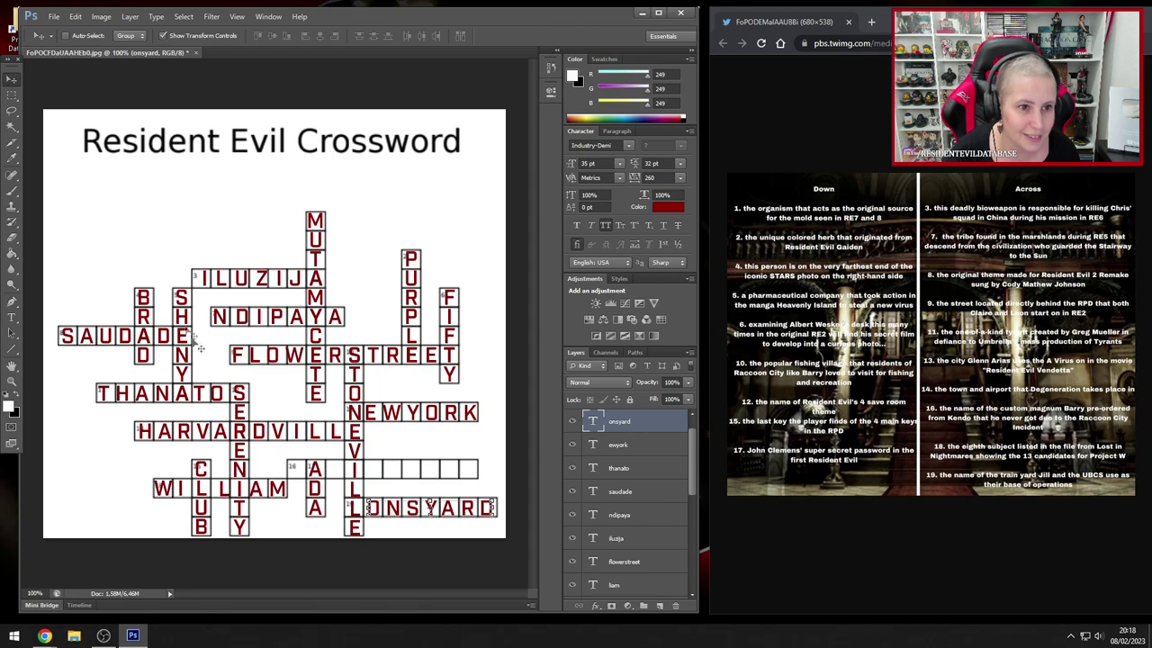
right_click(245, 329)
click(268, 335)
click(129, 17)
click(151, 41)
key(Return)
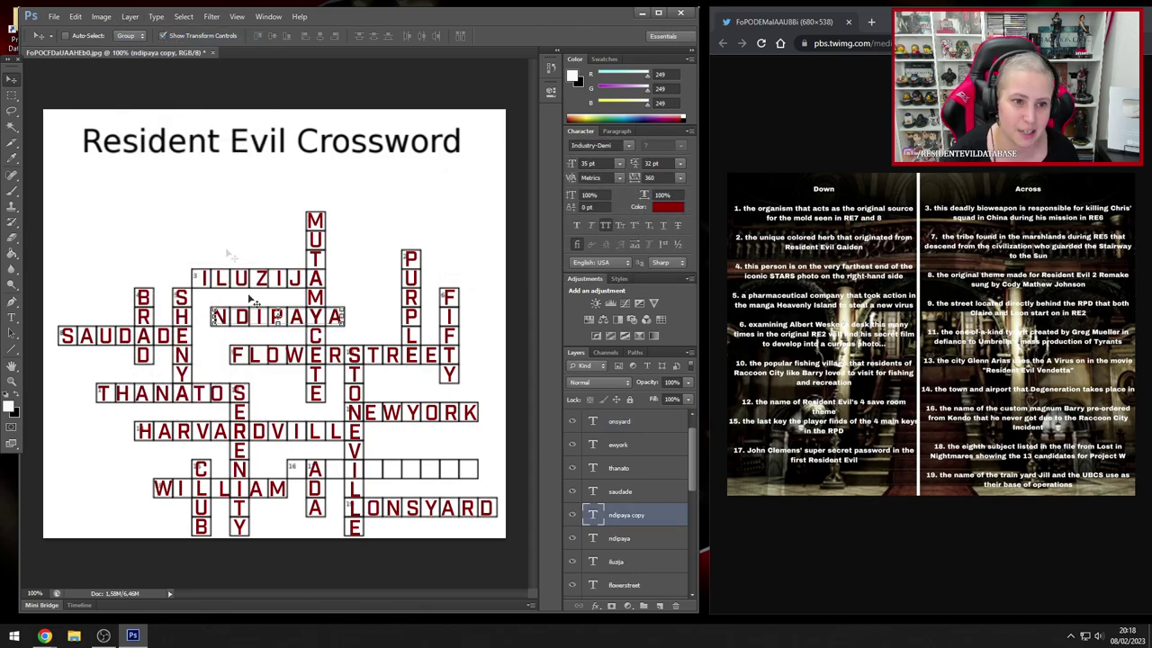
drag(283, 383, 348, 534)
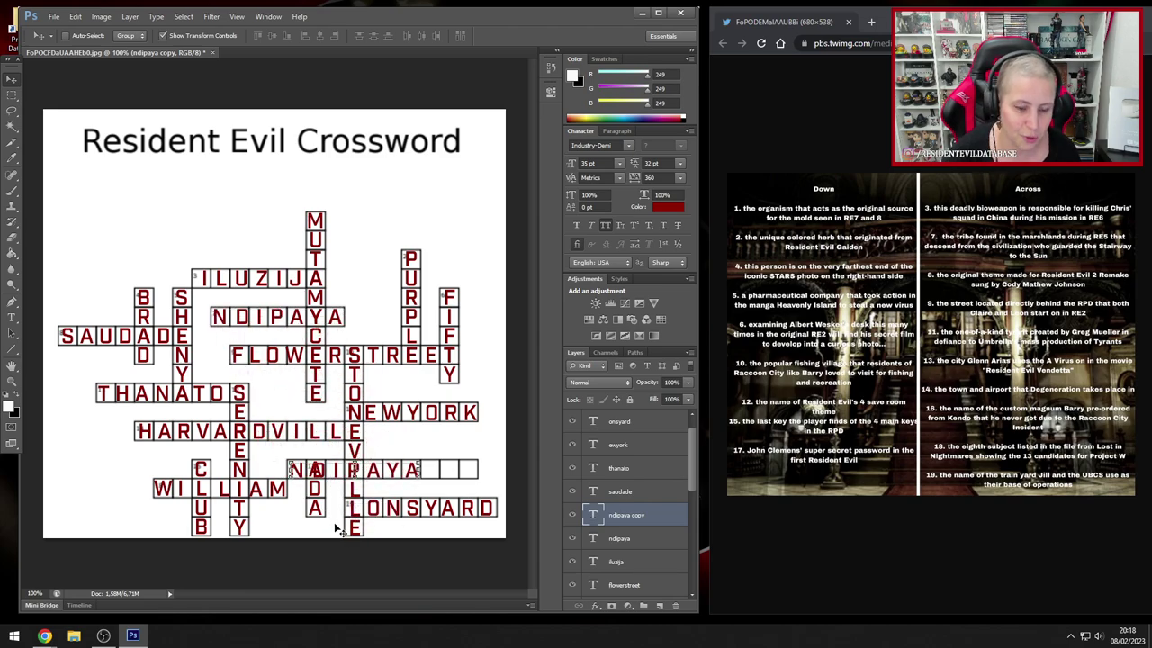
- Replace the text of the copied NDIPAYA layer on the 16 Across row with RAGINGBULL
click(12, 317)
click(360, 468)
key(ctrl+a)
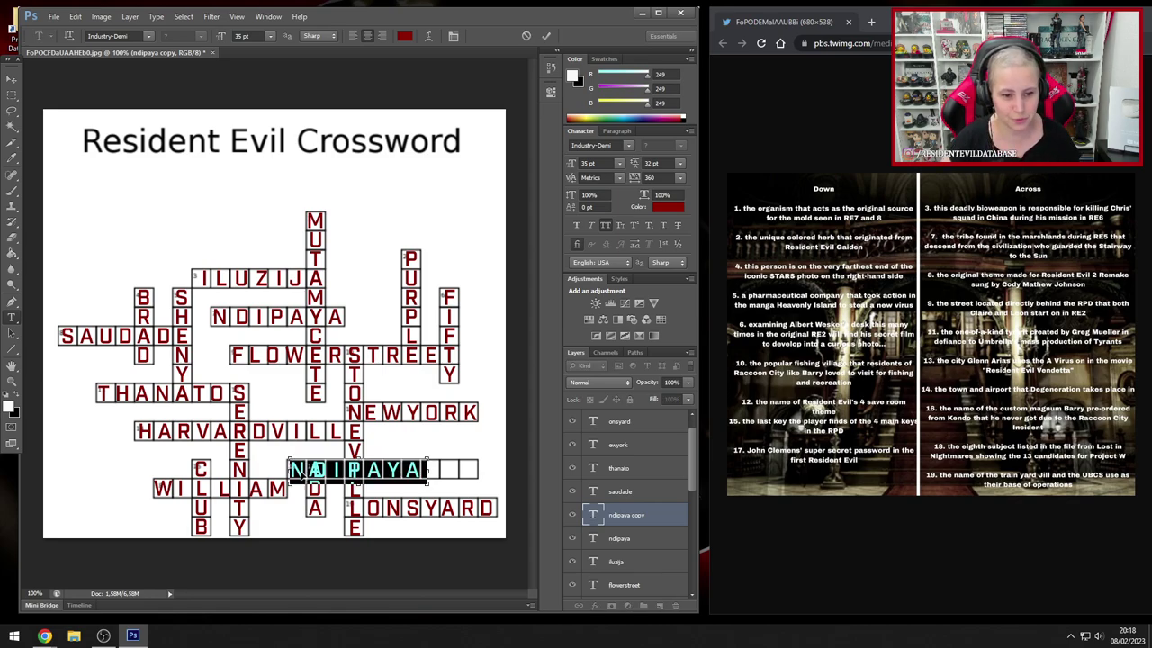
text(ARIA)
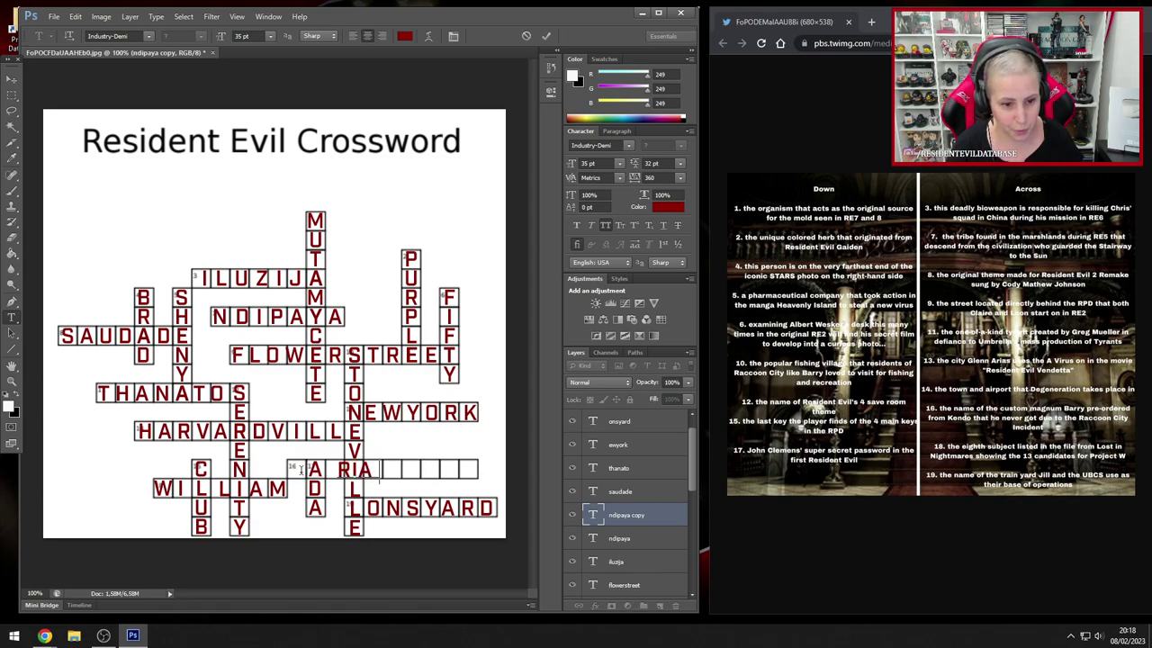
text(GINGBULL)
key(ctrl+a)
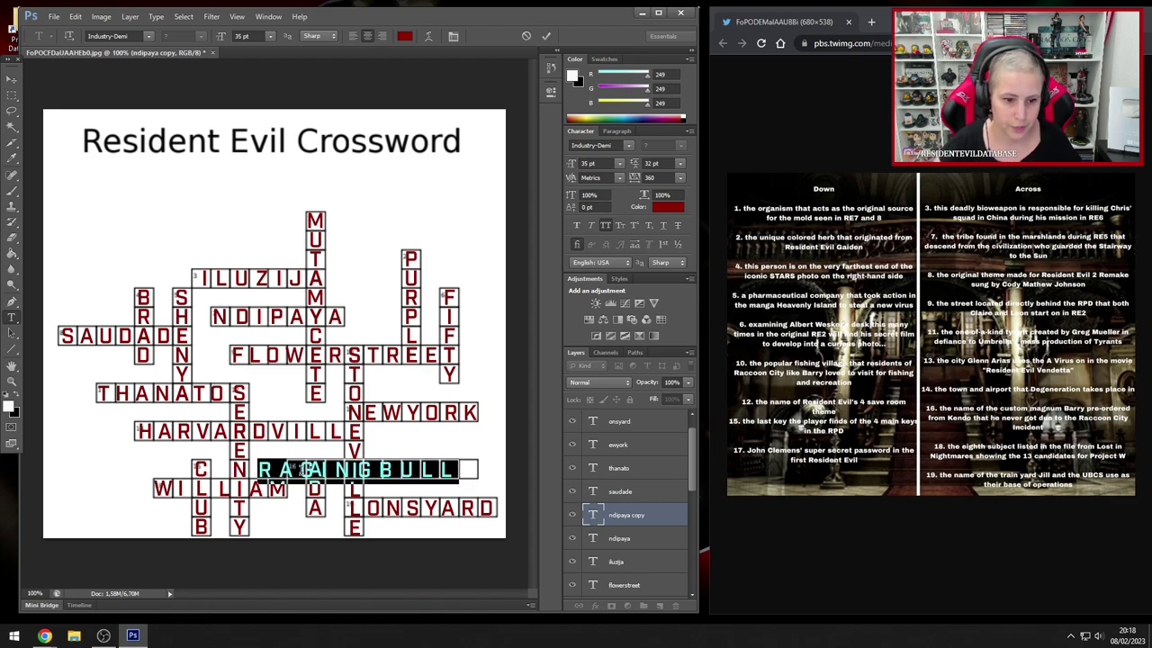
click(12, 80)
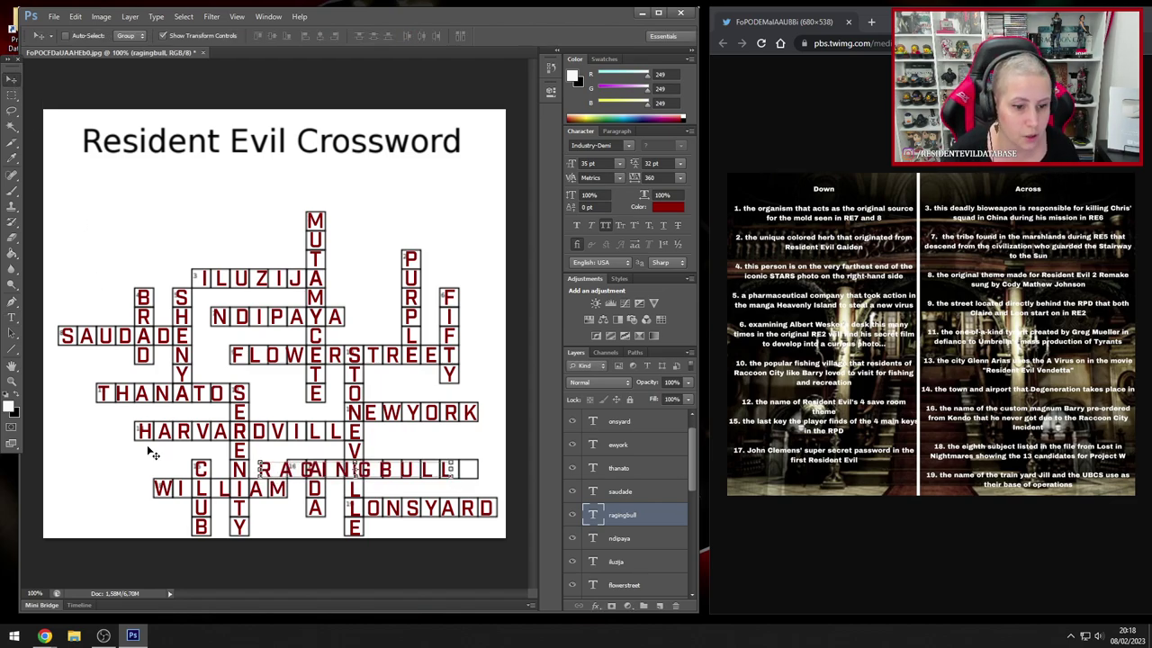
- Nudge the RAGINGBULL text rightward until its letters line up with the 16 Across cells
key(Right)
key(Right)
key(Right)
key(Right)
key(Right)
key(Right)
key(Right)
key(Right)
key(Right)
key(Right)
key(Right)
key(Right)
key(Right)
key(Right)
key(Right)
key(Right)
key(Right)
key(Right)
key(Right)
key(Right)
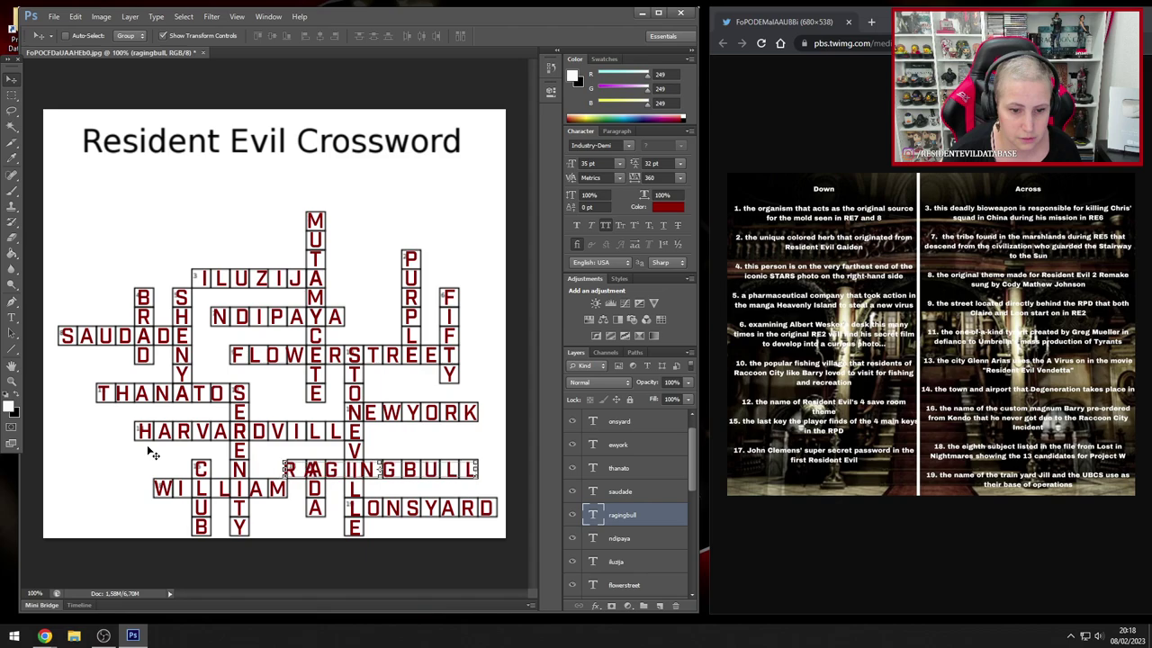
key(Right)
key(Right)
key(Right)
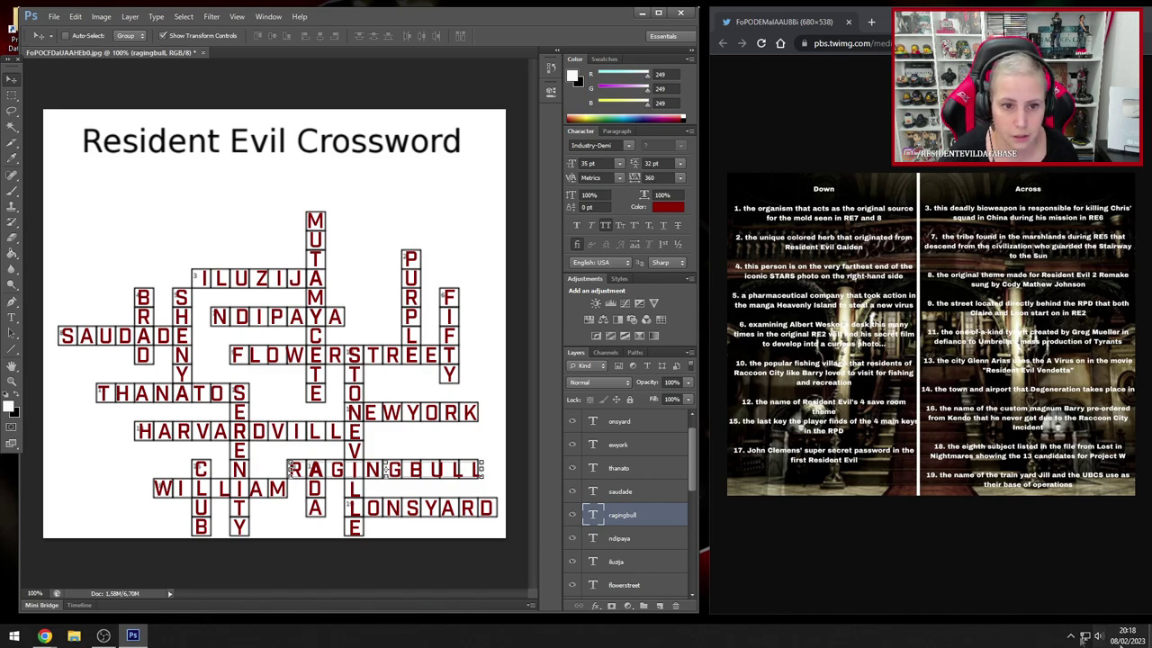
- Select the MUTAMYCETE text layer and change its text colour to dark green 005f3f
right_click(321, 230)
click(356, 229)
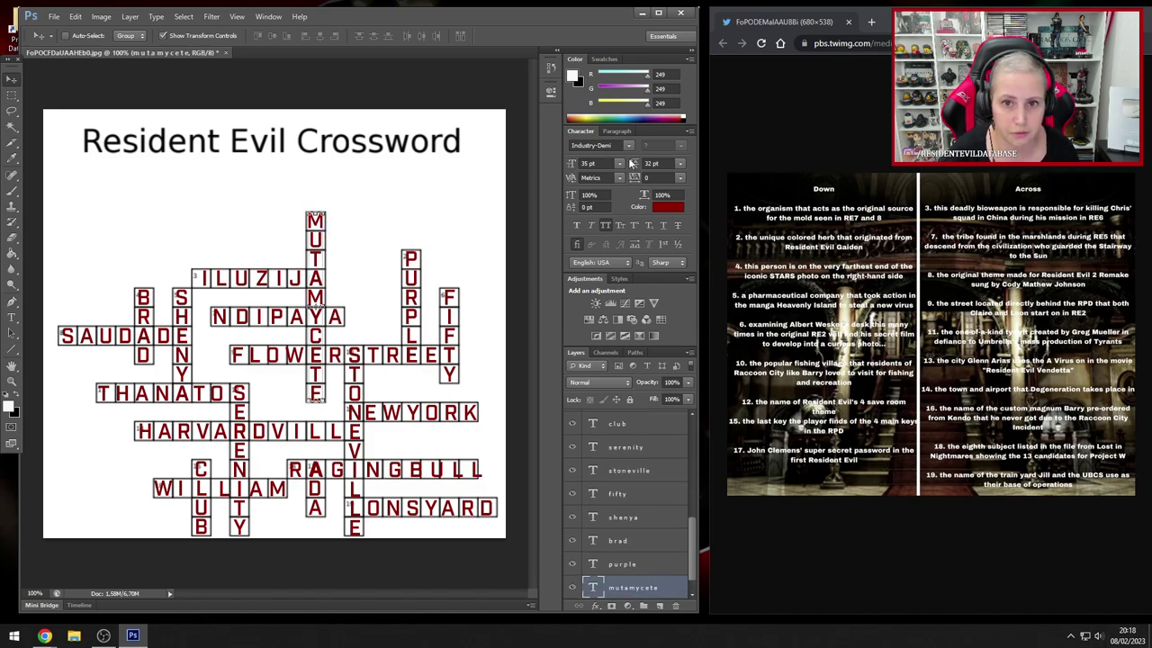
click(667, 207)
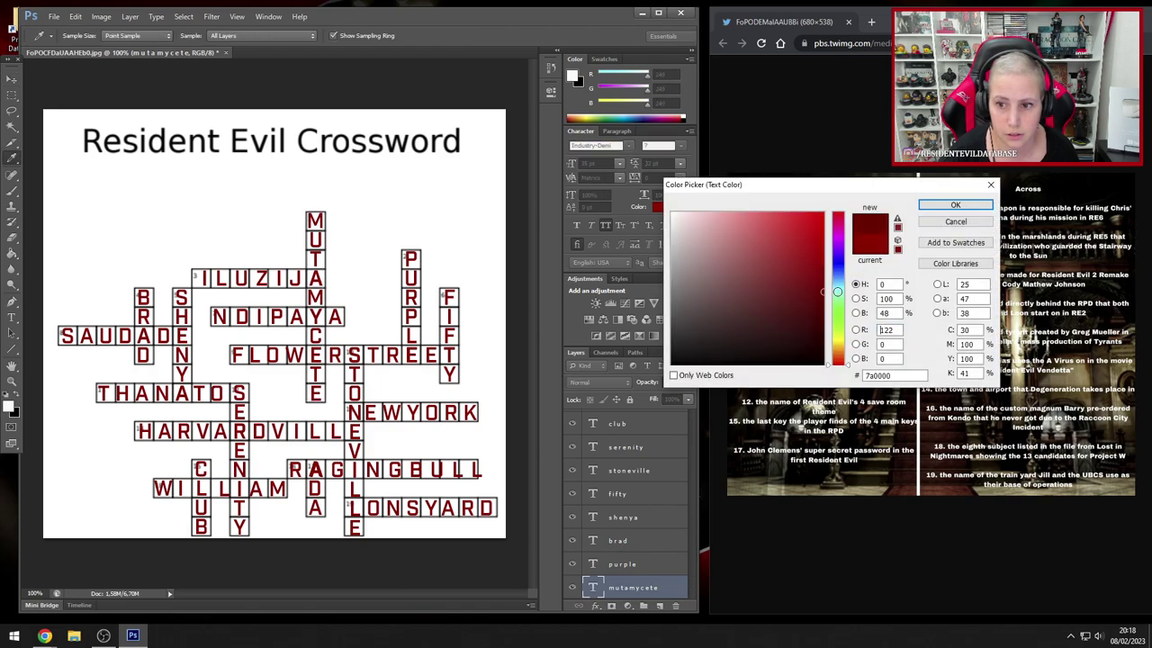
click(839, 297)
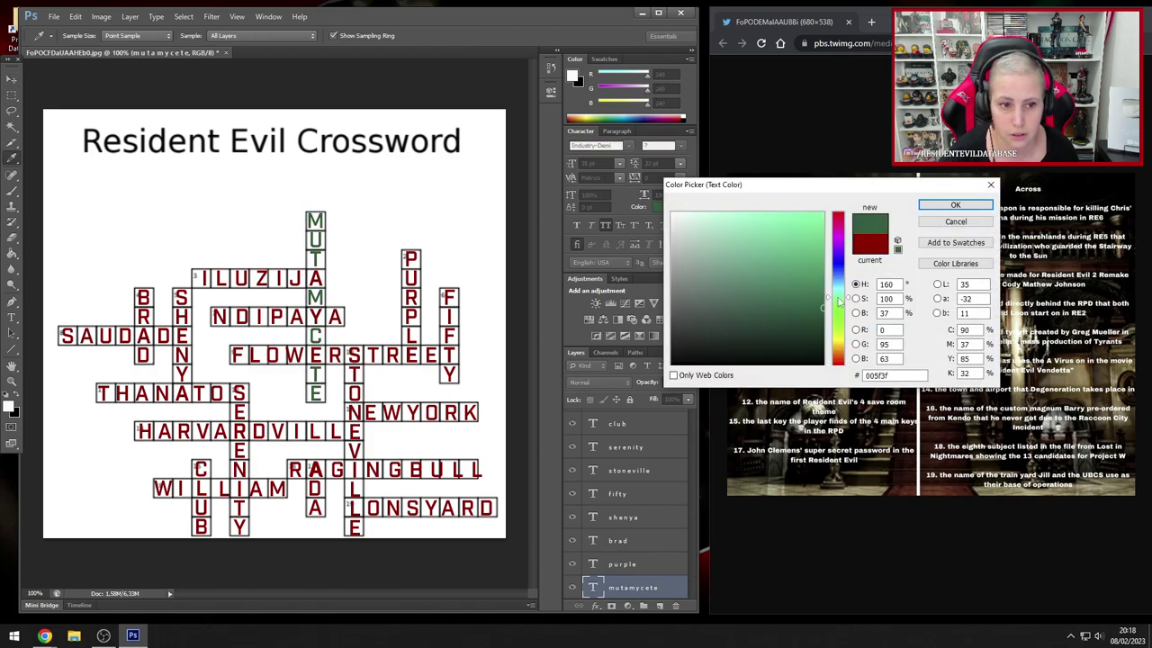
click(897, 375)
key(Return)
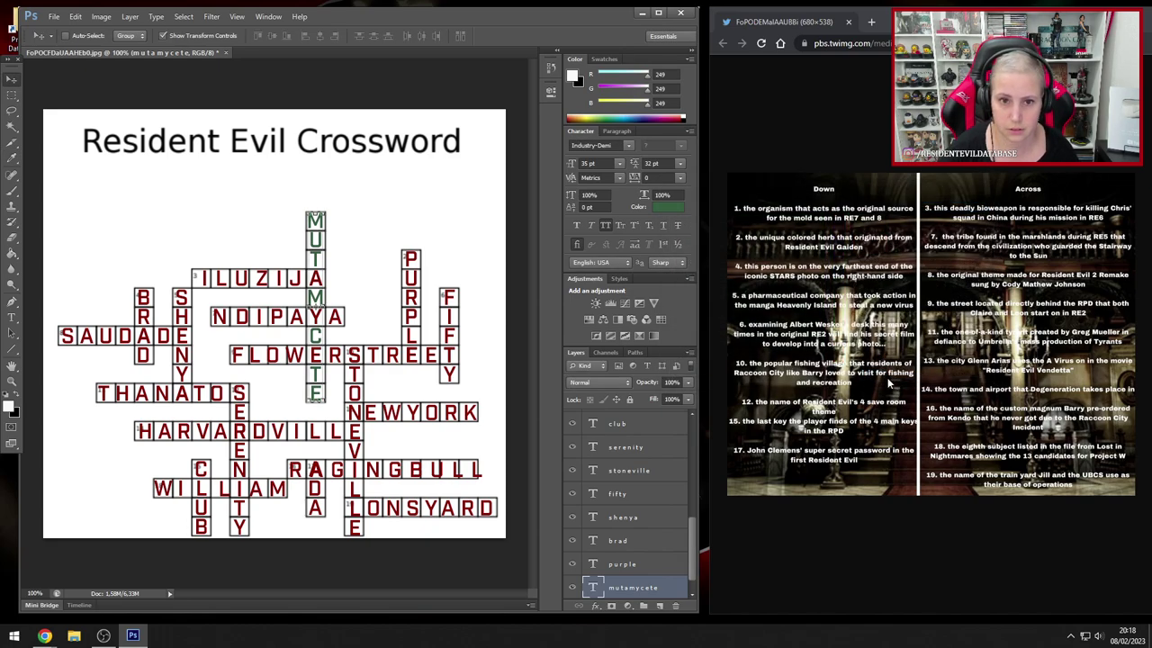
- Select the PURPLE text layer at 2 Down and set its colour to dark green 005f3f
right_click(406, 268)
click(427, 271)
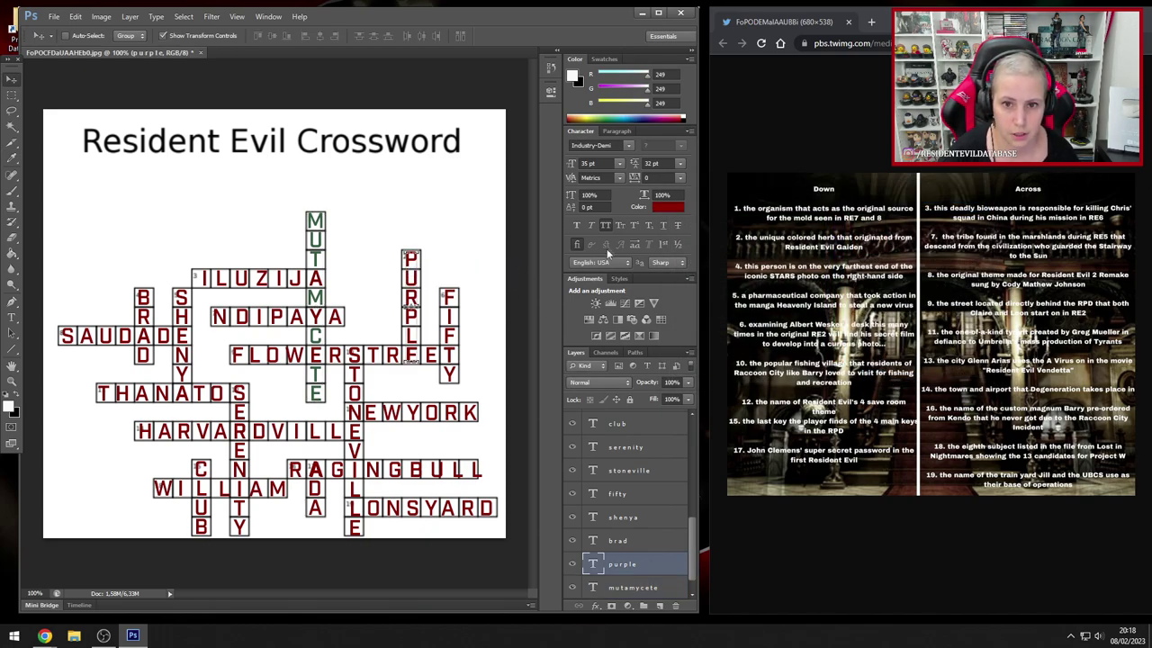
click(667, 208)
click(900, 375)
text(005f3f)
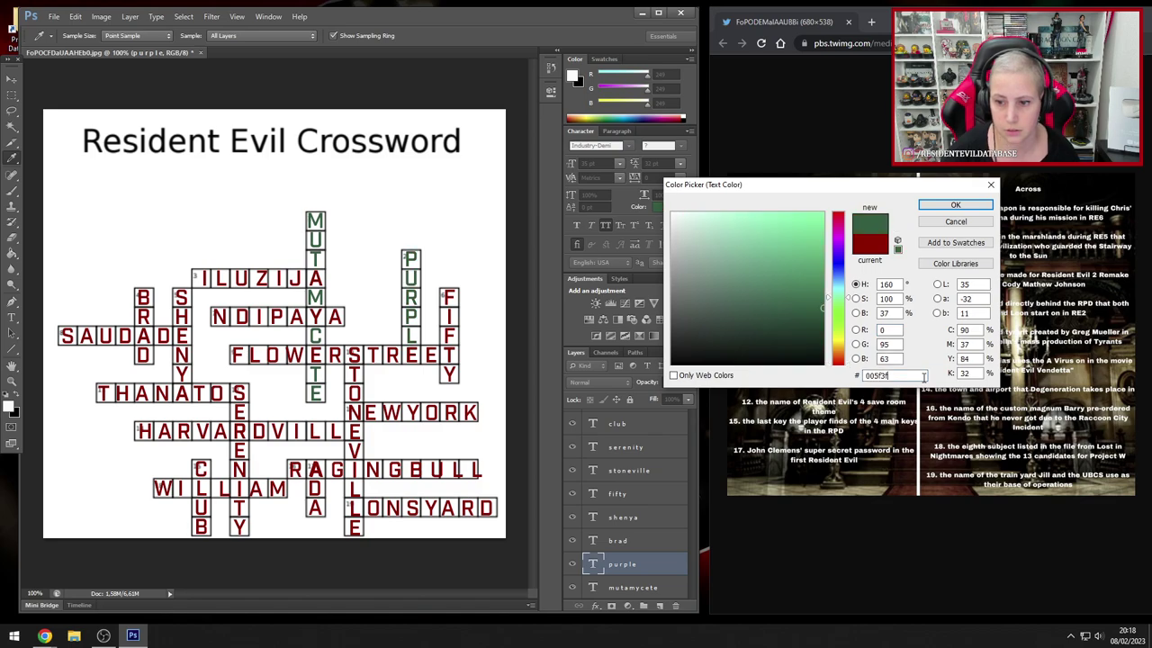
key(Return)
- Recolour the FIFTY text layer at 6 Down with dark green 005f3f
right_click(453, 339)
click(468, 335)
click(665, 208)
click(895, 376)
text(005f3f)
key(Return)
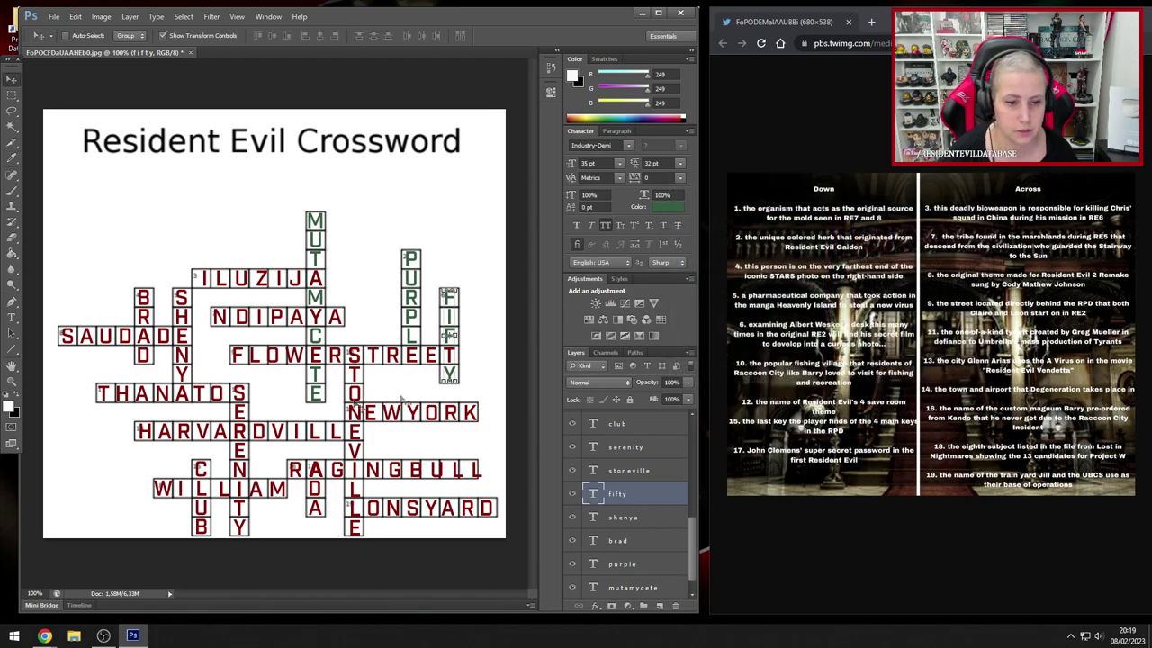
- Select the ILUZIJA text layer at 3 Across and set its text colour to 005f3f
right_click(245, 287)
click(263, 289)
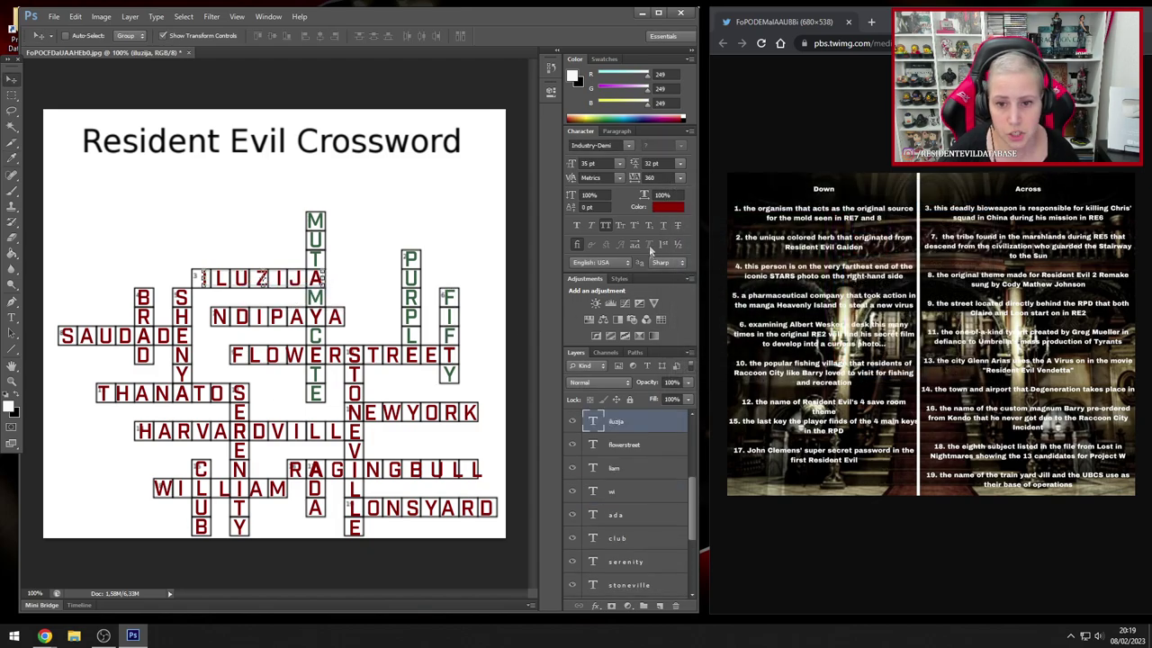
click(663, 208)
click(895, 375)
text(005f3f)
key(Return)
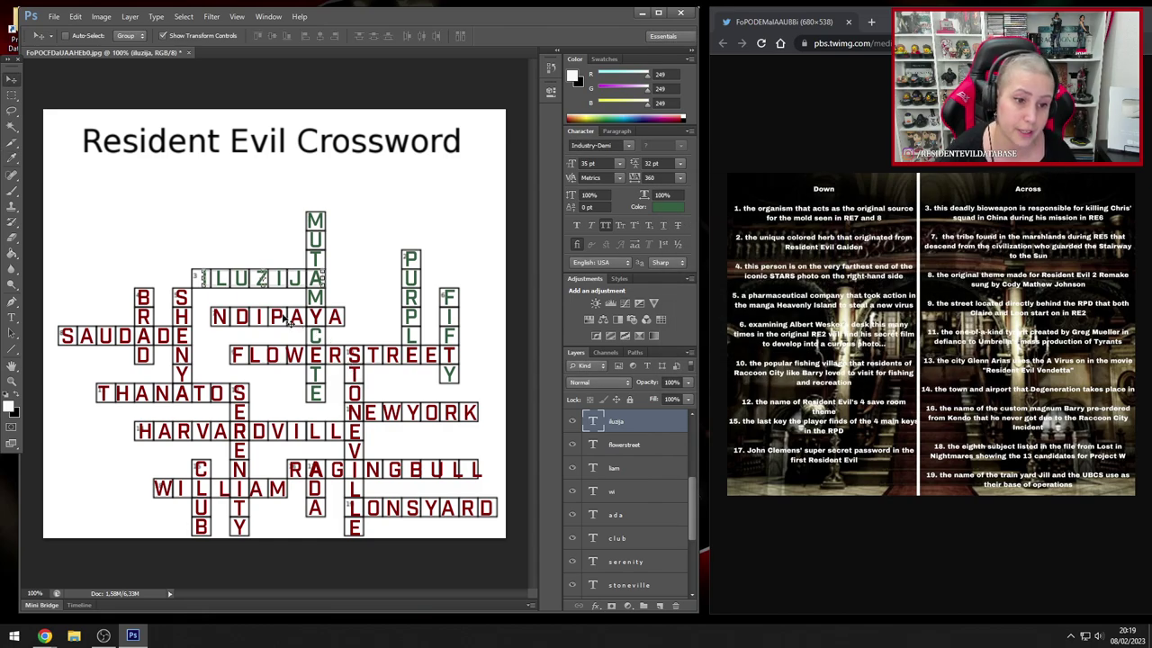
- Change the NDIPAYA text layer at 7 Across to the same dark green, 005f3f
right_click(286, 320)
click(305, 323)
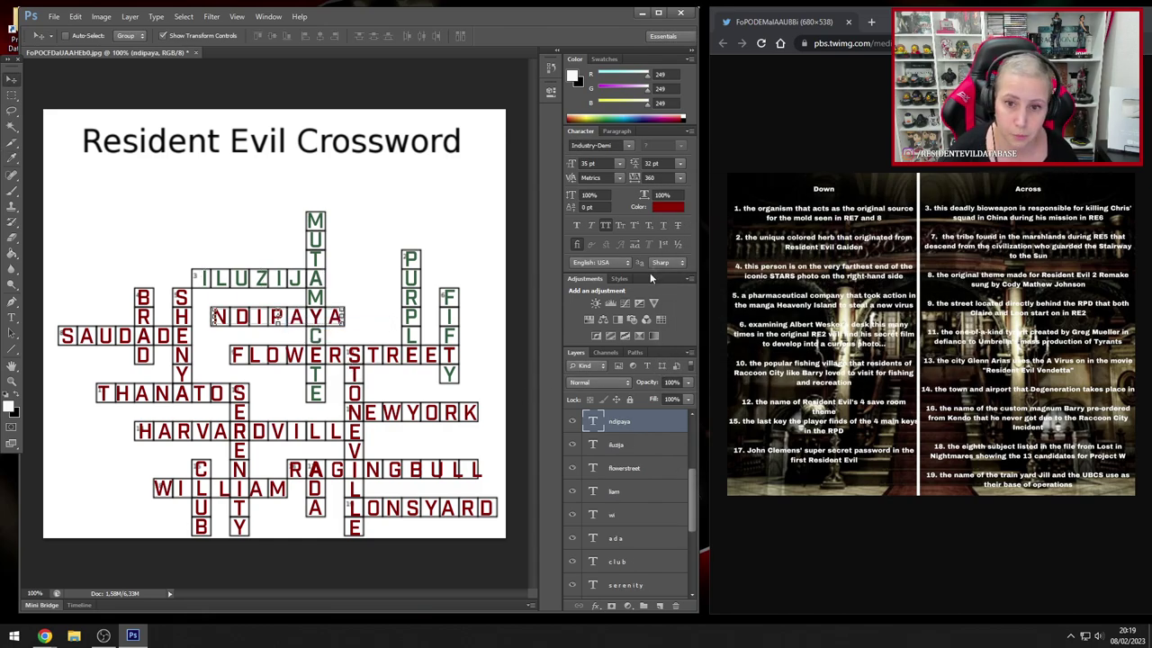
click(661, 208)
click(895, 376)
text(005f3f)
key(Return)
- Select the FLOWERSTREET text layer at 9 Across and set its colour to 005f3f
right_click(379, 358)
click(397, 362)
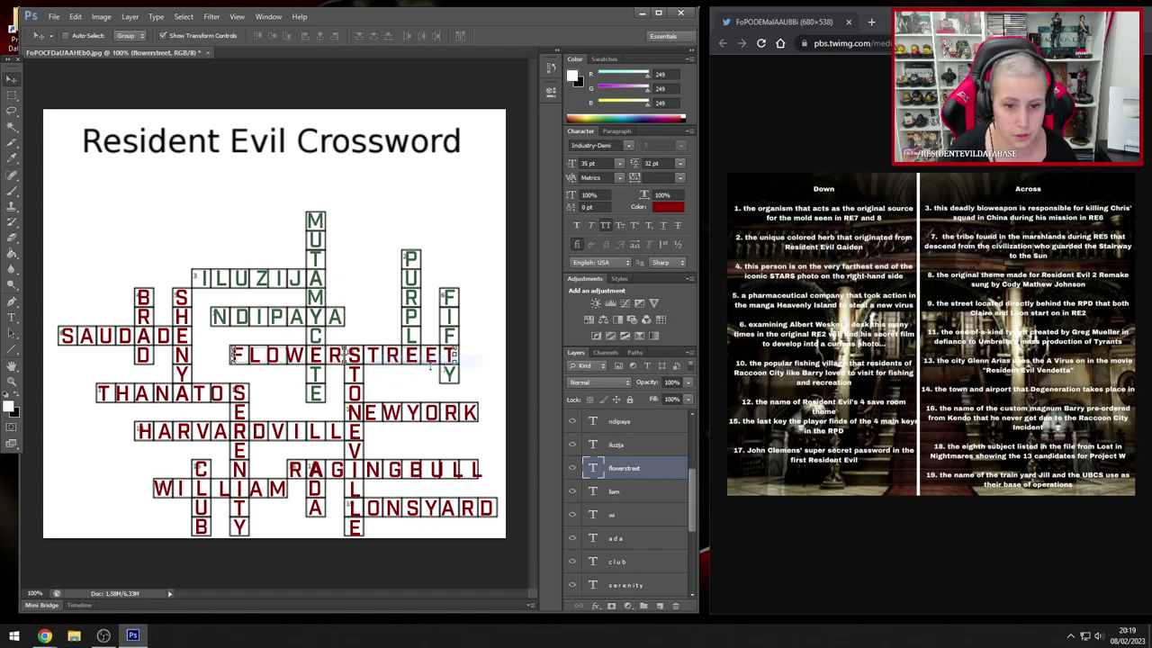
click(663, 208)
click(886, 375)
text(005f3f)
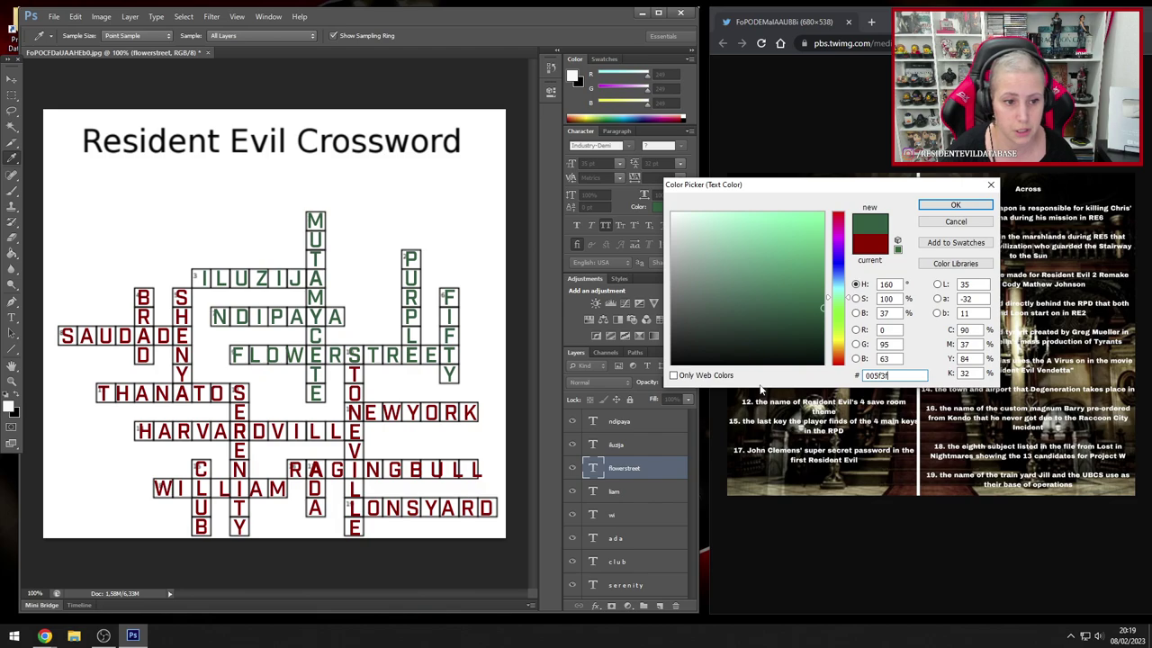
key(Return)
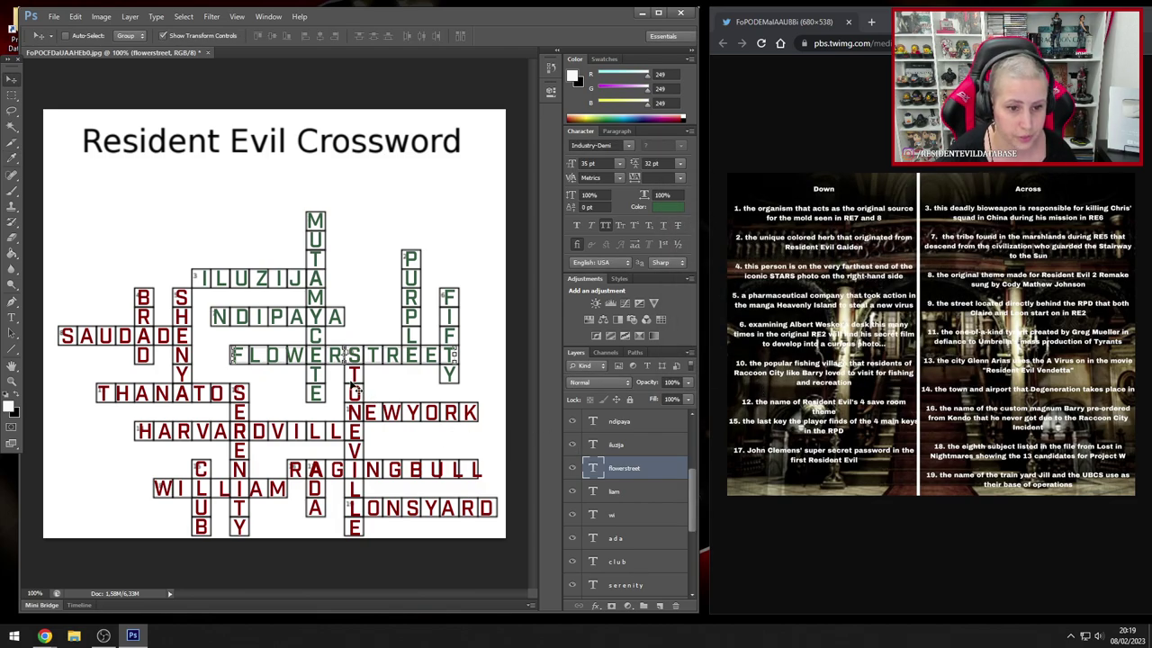
- Recolour the STONEVILLE text layer at 10 Down with the copied dark green, 005f3f
right_click(354, 385)
click(377, 389)
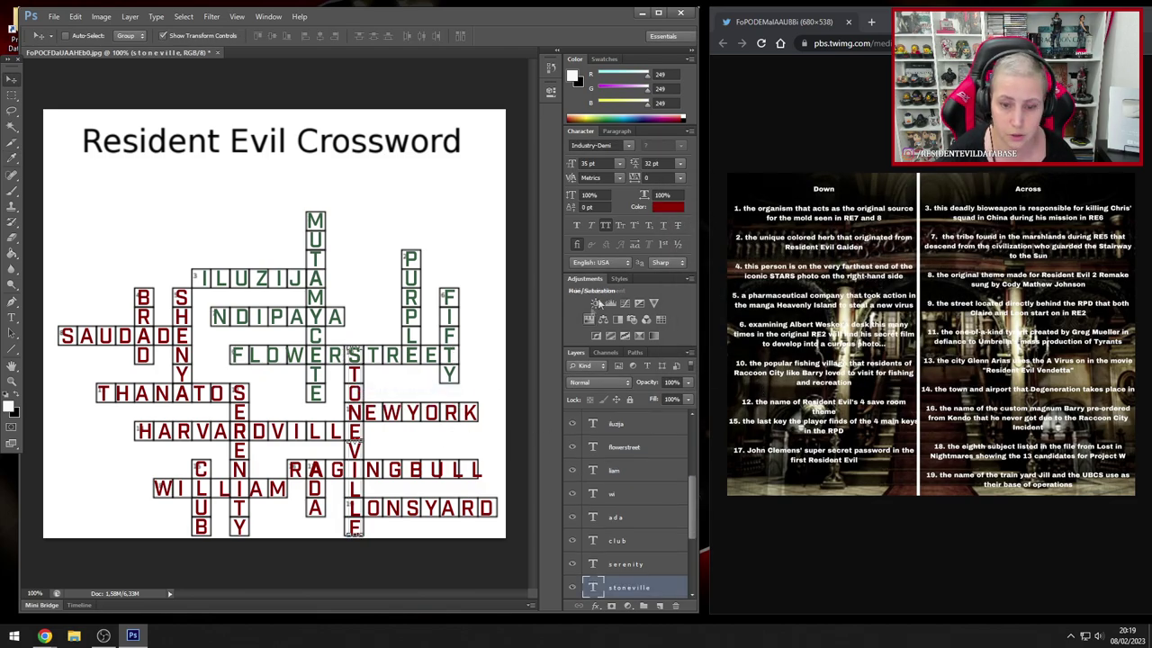
click(655, 209)
double_click(899, 375)
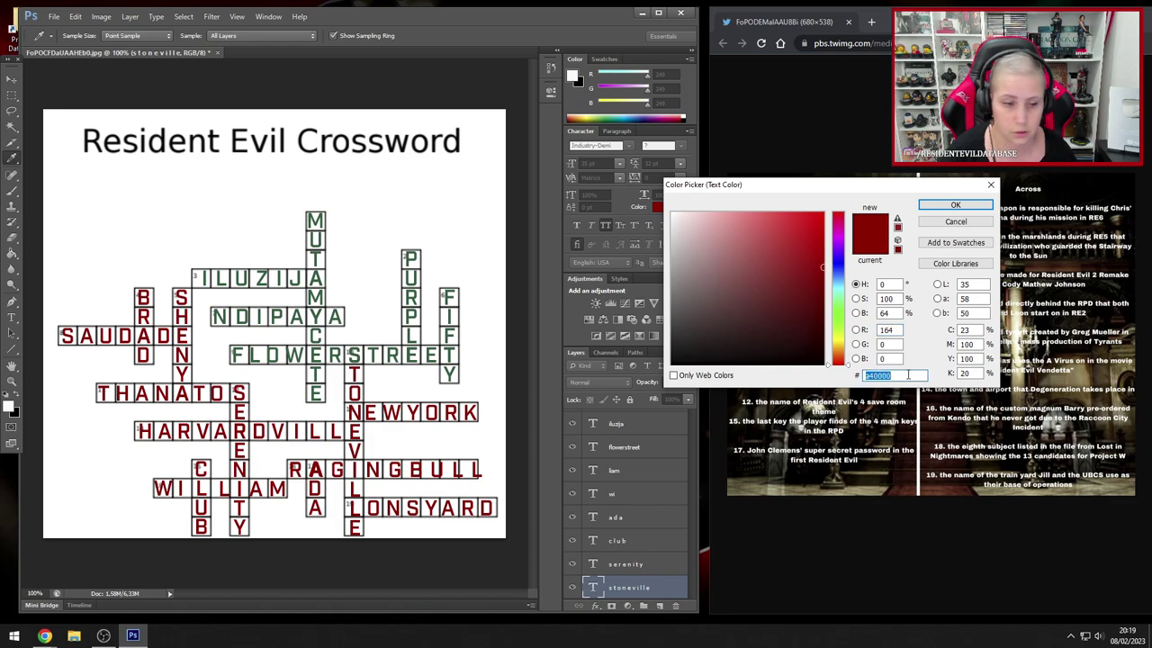
key(ctrl+v)
key(Return)
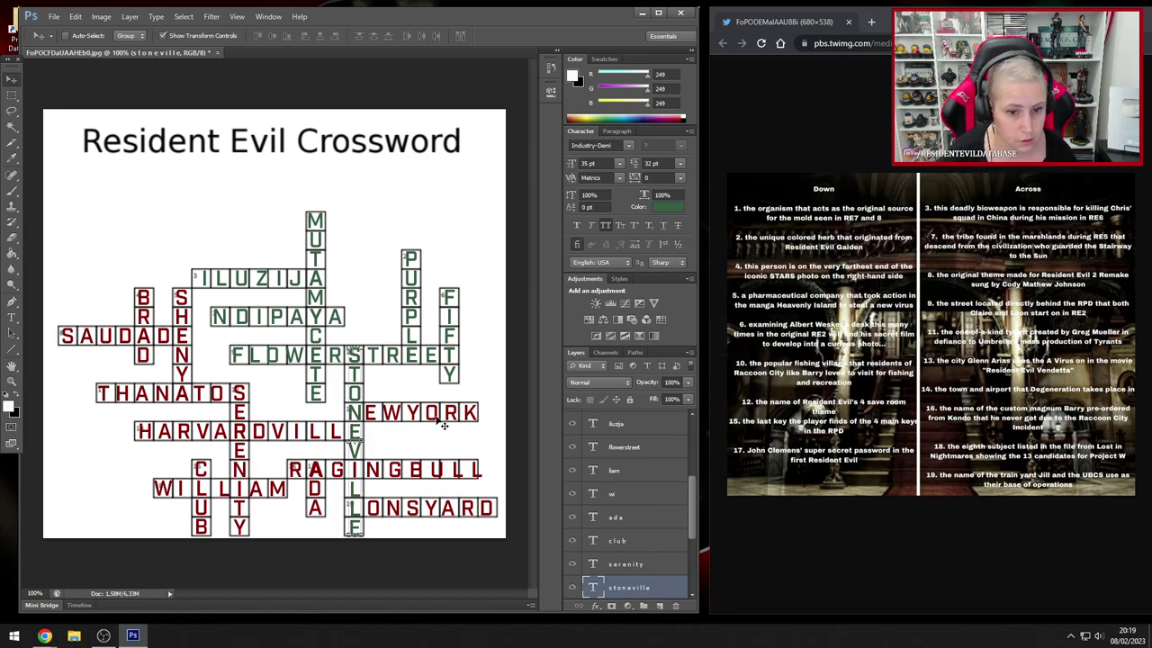
- Select the EWYORK text layer and change its text colour to dark green 005f3f
right_click(368, 414)
click(386, 428)
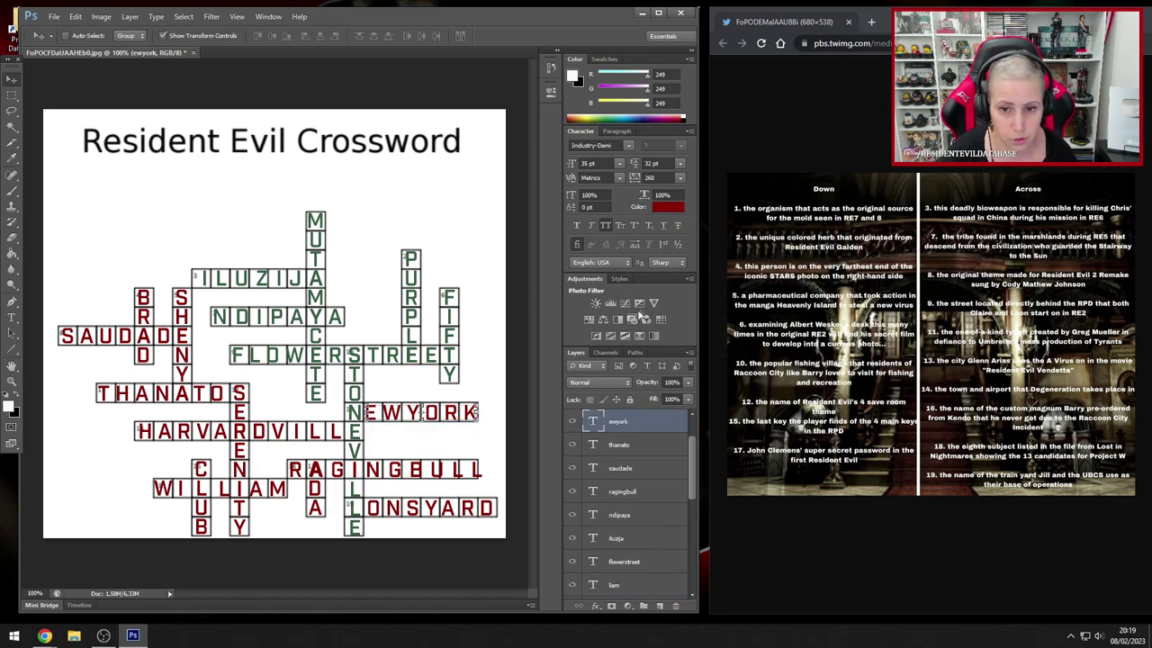
click(660, 210)
double_click(890, 375)
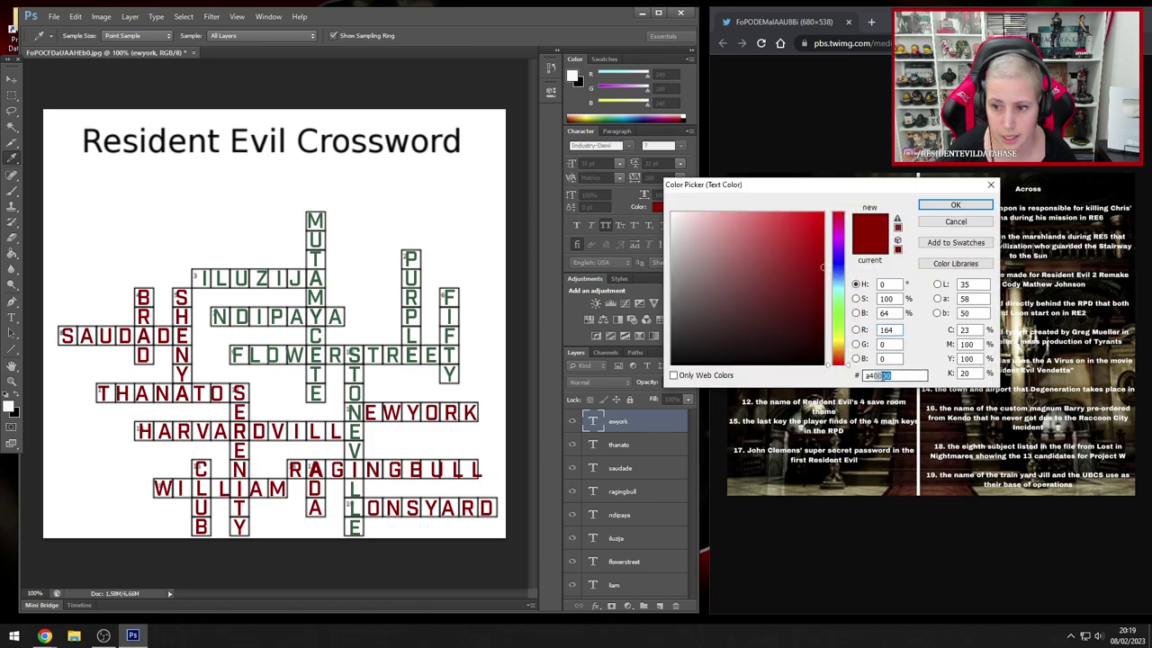
key(ctrl+v)
key(Return)
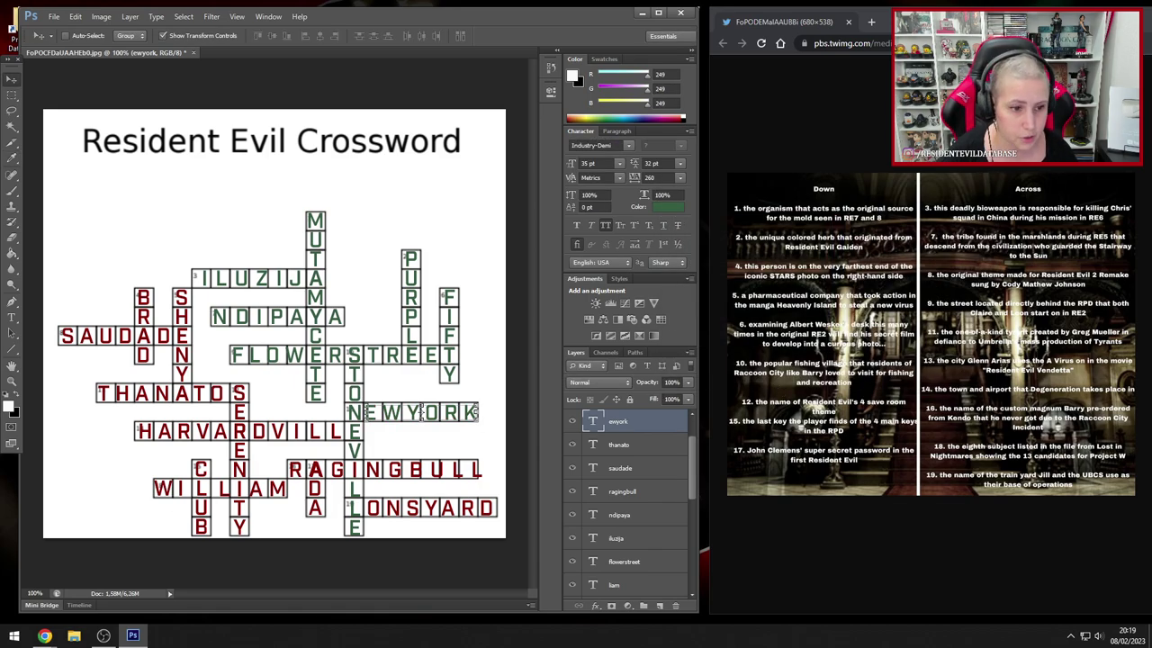
- Change the text colour of the BRAD layer at 4 Down to dark green 005f3f
right_click(148, 320)
click(166, 332)
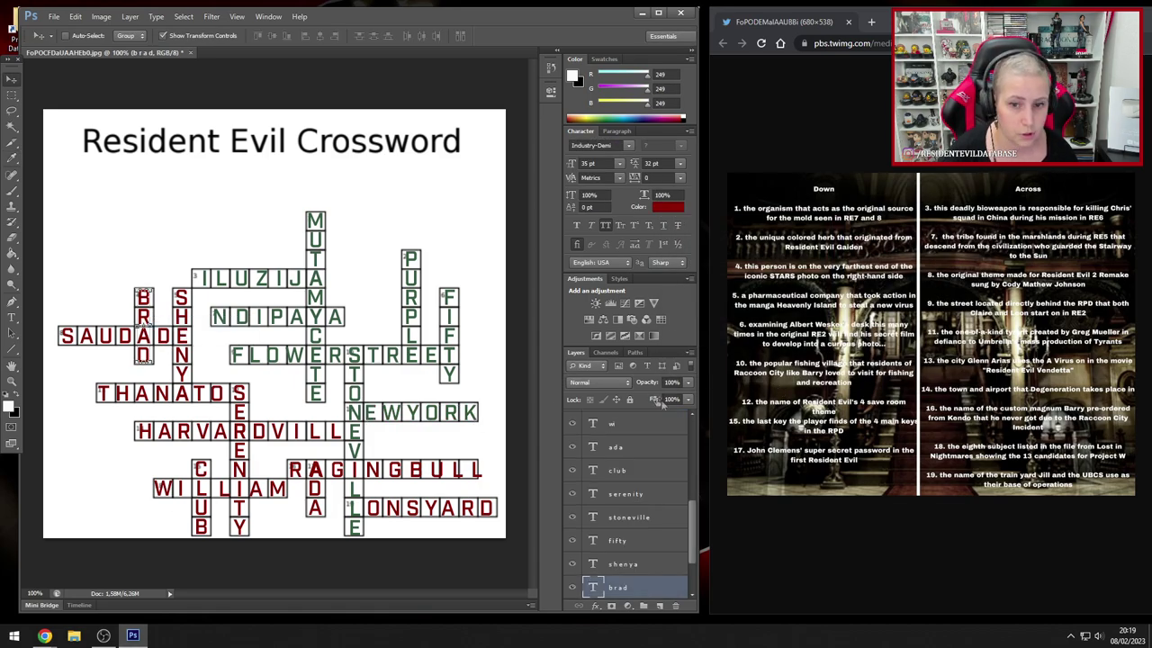
click(670, 208)
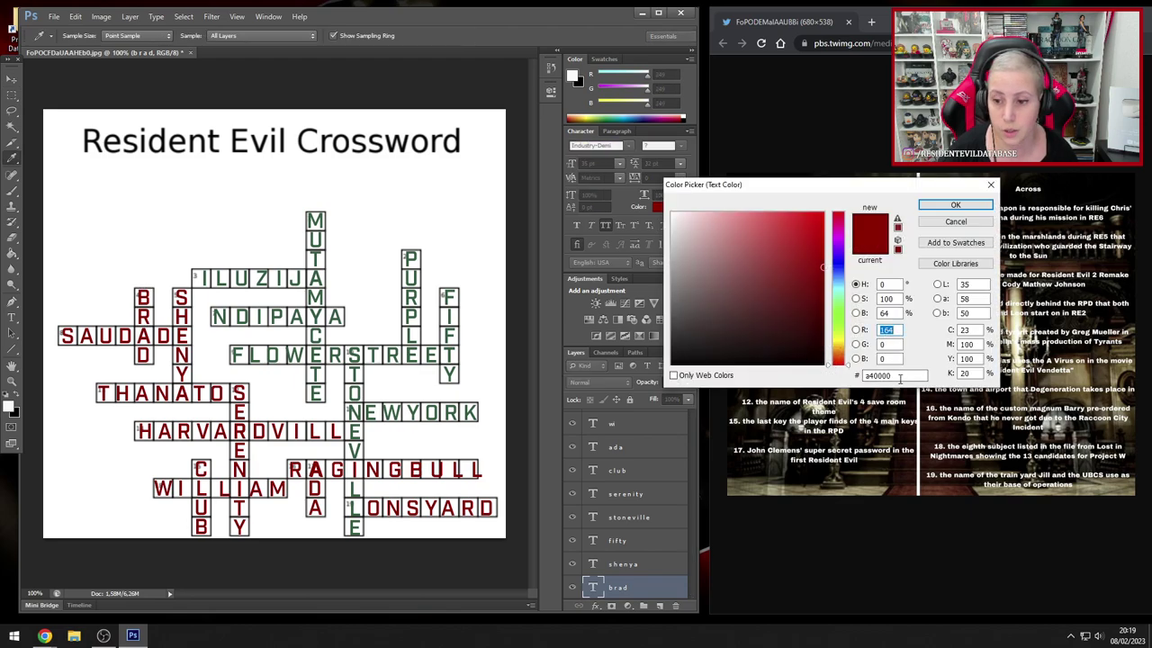
key(ctrl+v)
key(Return)
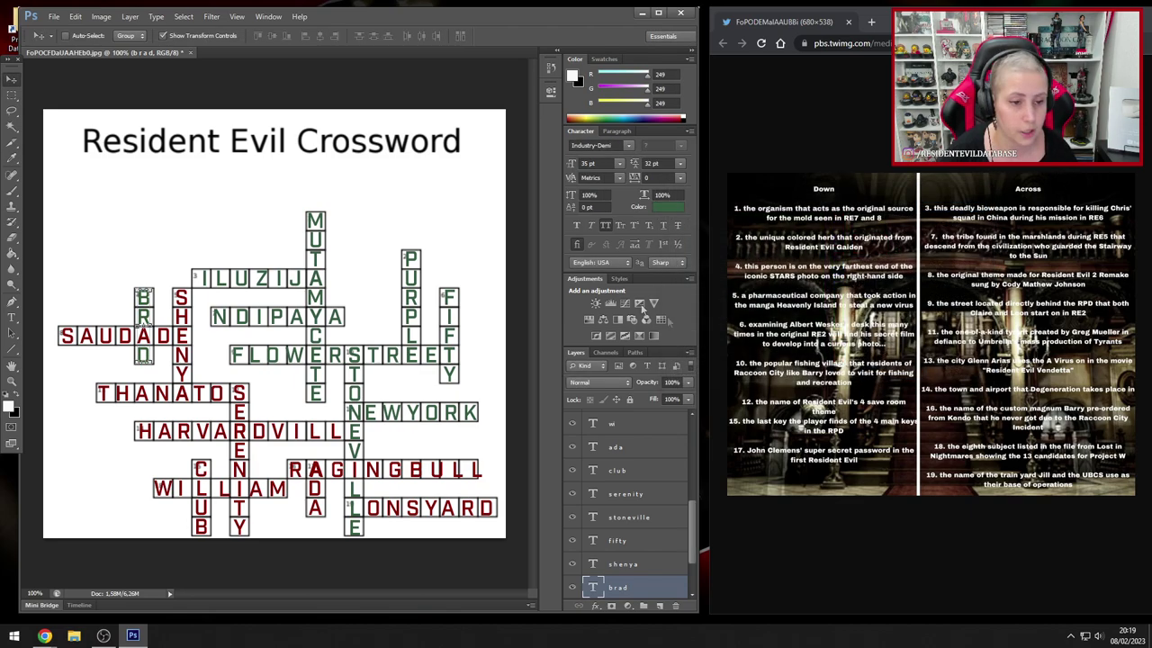
- Select the SHENYA text layer at 5 Down and recolour it with dark green 005f3f
right_click(180, 304)
click(203, 308)
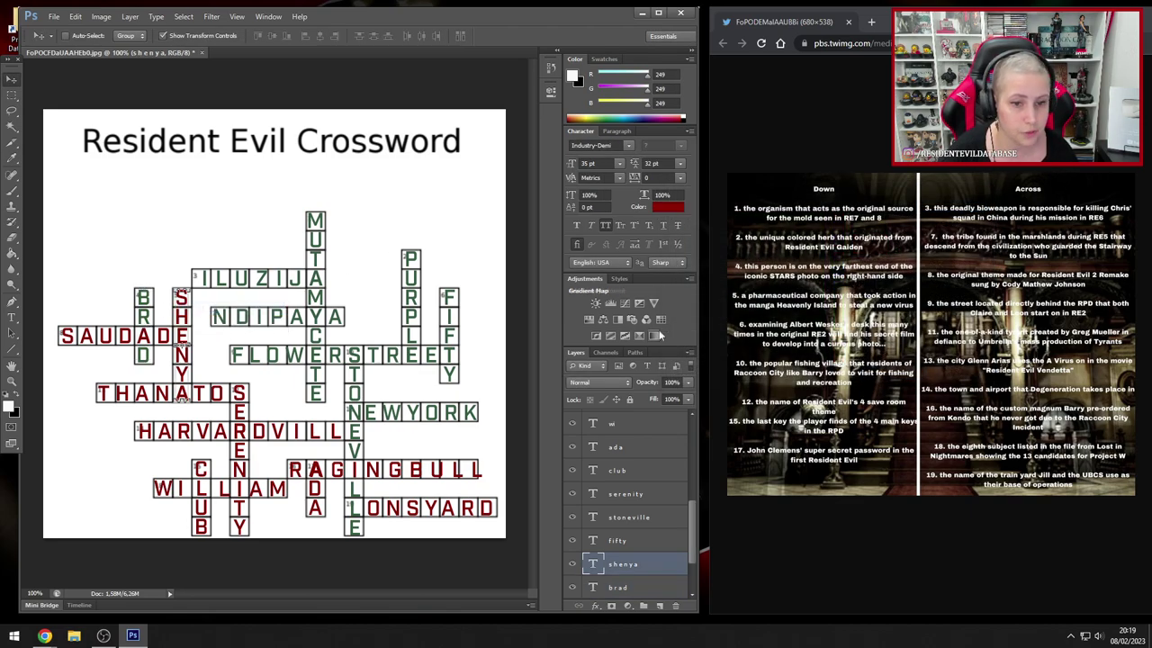
click(670, 208)
key(ctrl+v)
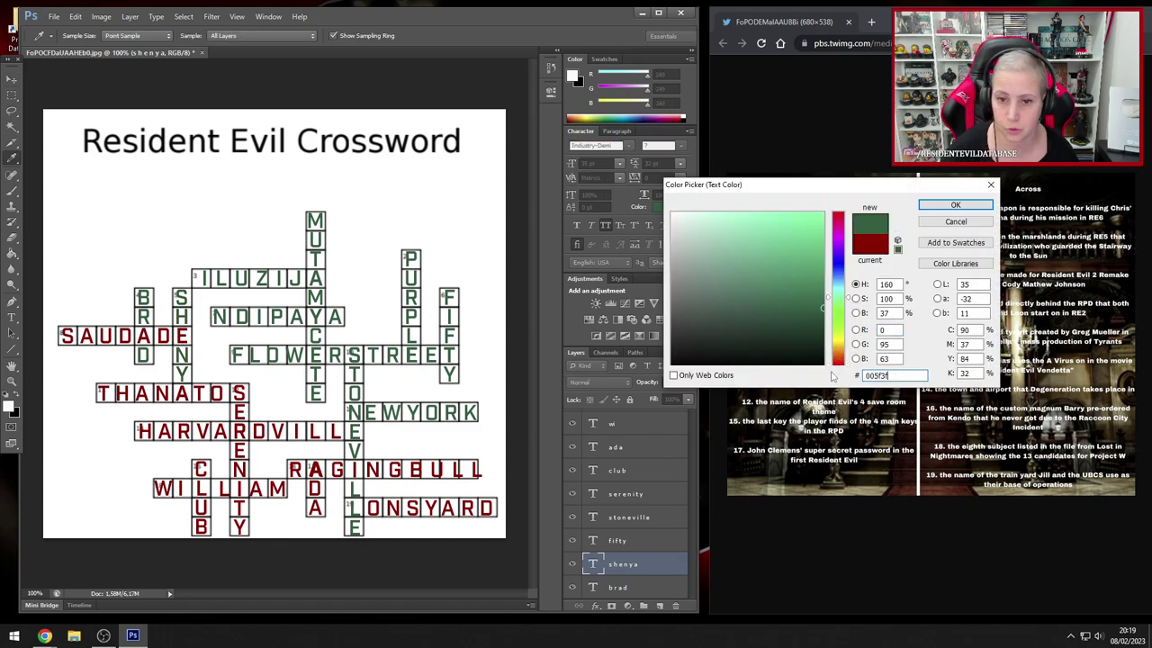
key(Return)
- Set the text colour of the SAUDADE layer at 8 Across to dark green 005f3f
right_click(126, 341)
click(149, 344)
click(667, 208)
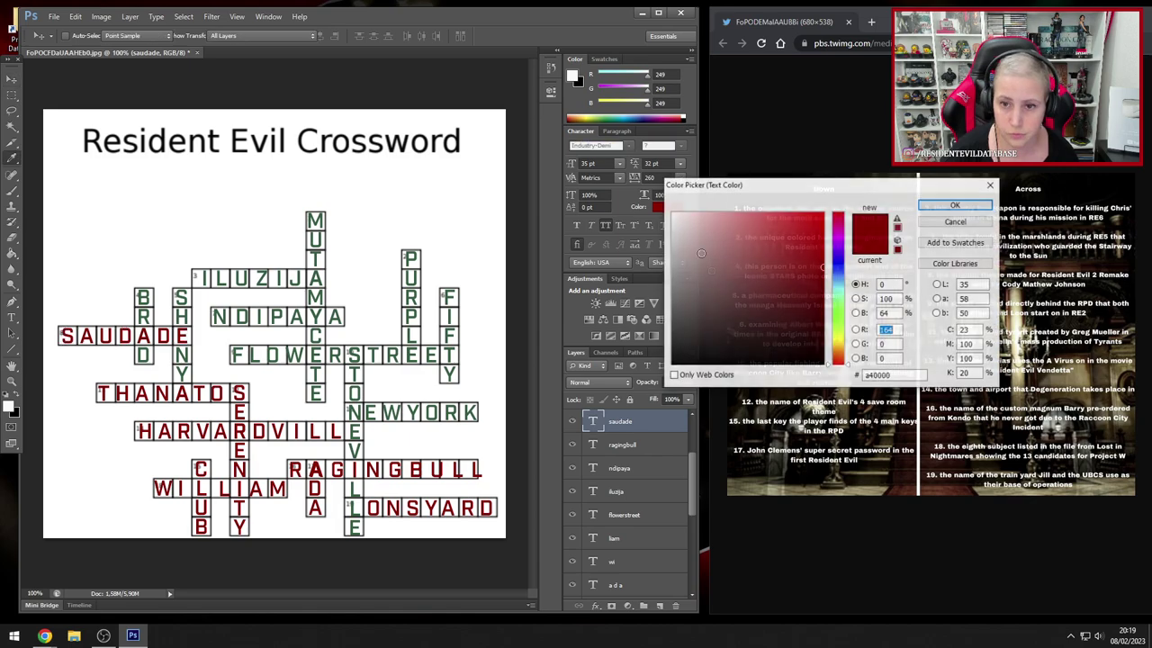
double_click(877, 375)
text(005f3f)
key(Return)
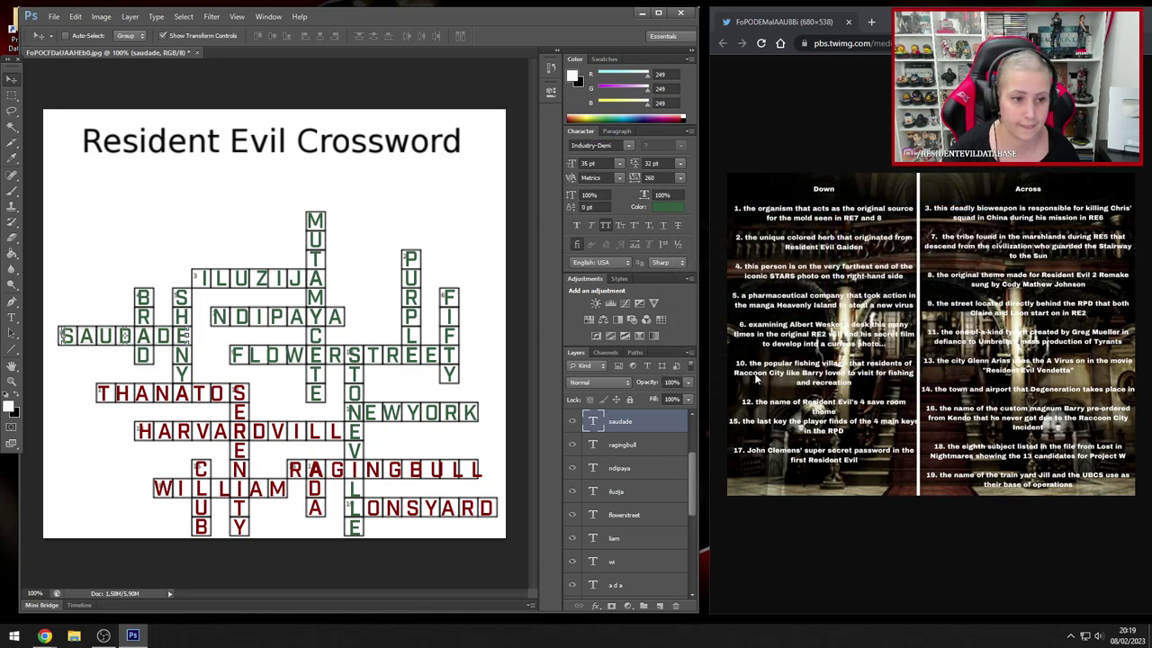
- Select the THANATO text layer at 11 Across and change its colour to 005f3f
right_click(169, 400)
click(189, 404)
click(670, 209)
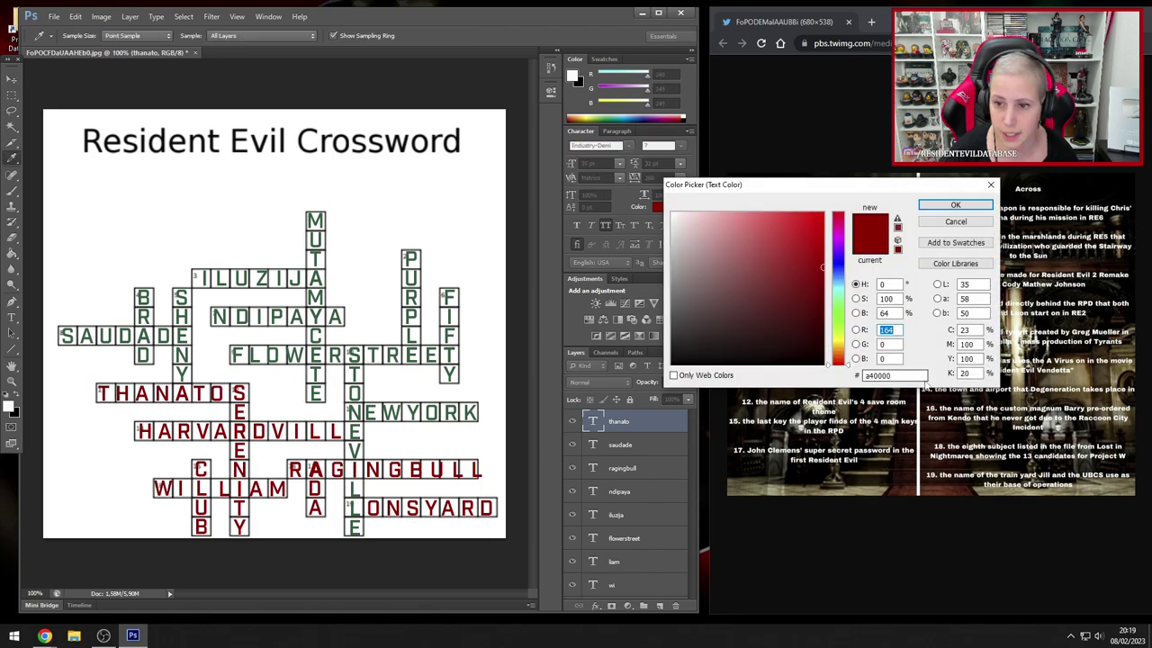
double_click(886, 377)
key(ctrl+v)
key(Return)
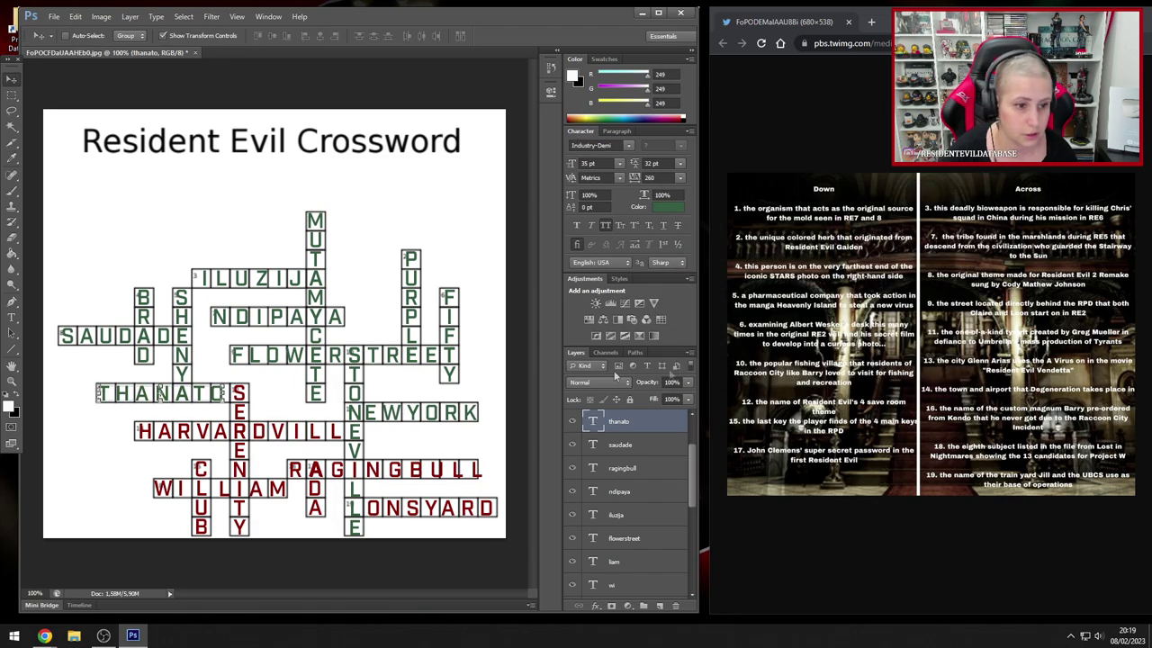
- Select the SERENITY text layer at 12 Down and recolour it with dark green 005f3f
right_click(241, 412)
right_click(240, 395)
click(265, 402)
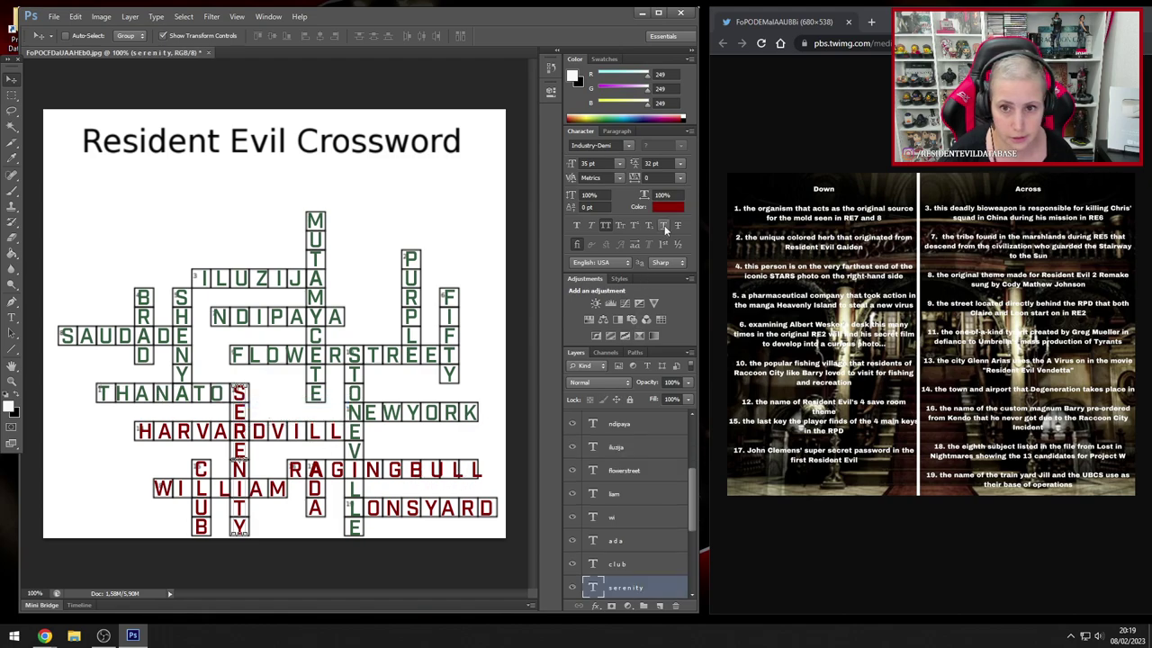
click(665, 209)
double_click(889, 375)
text(005f3f)
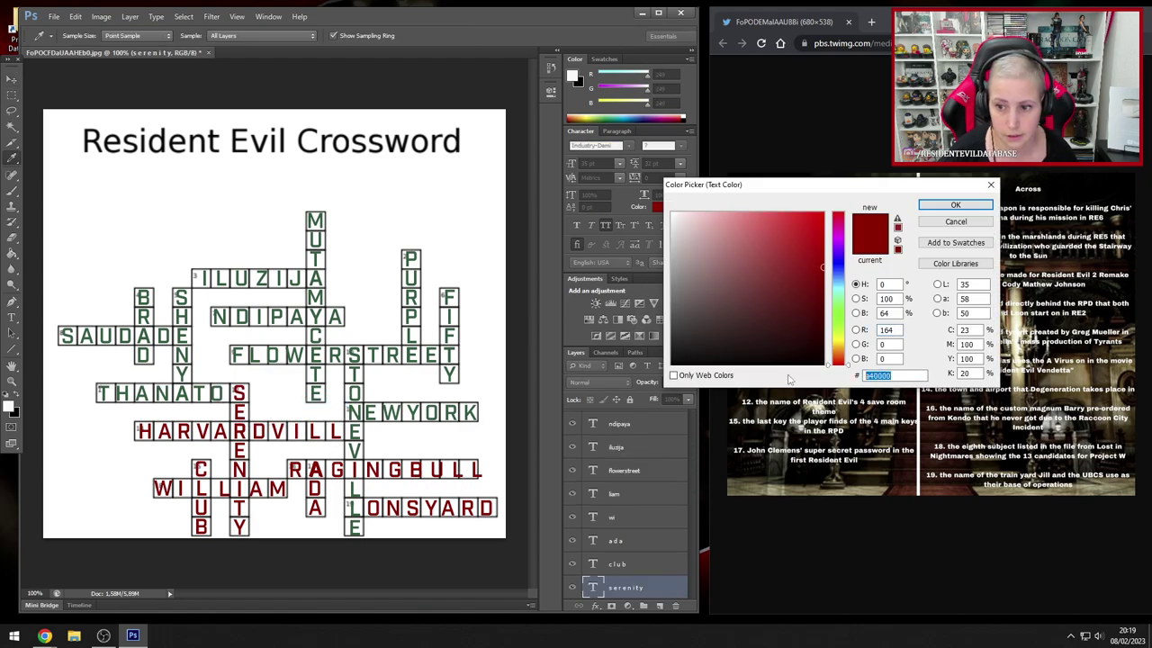
key(Return)
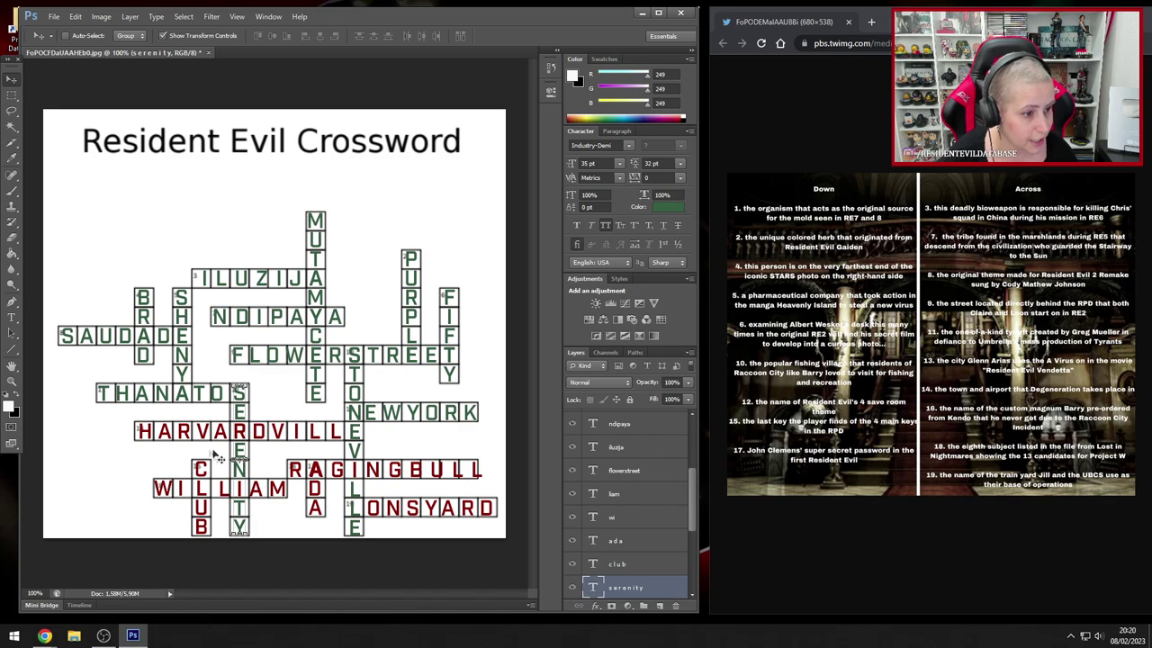
- Change the text colour of the HARVARDVILL layer at 14 Across to dark green 005f3f
right_click(144, 435)
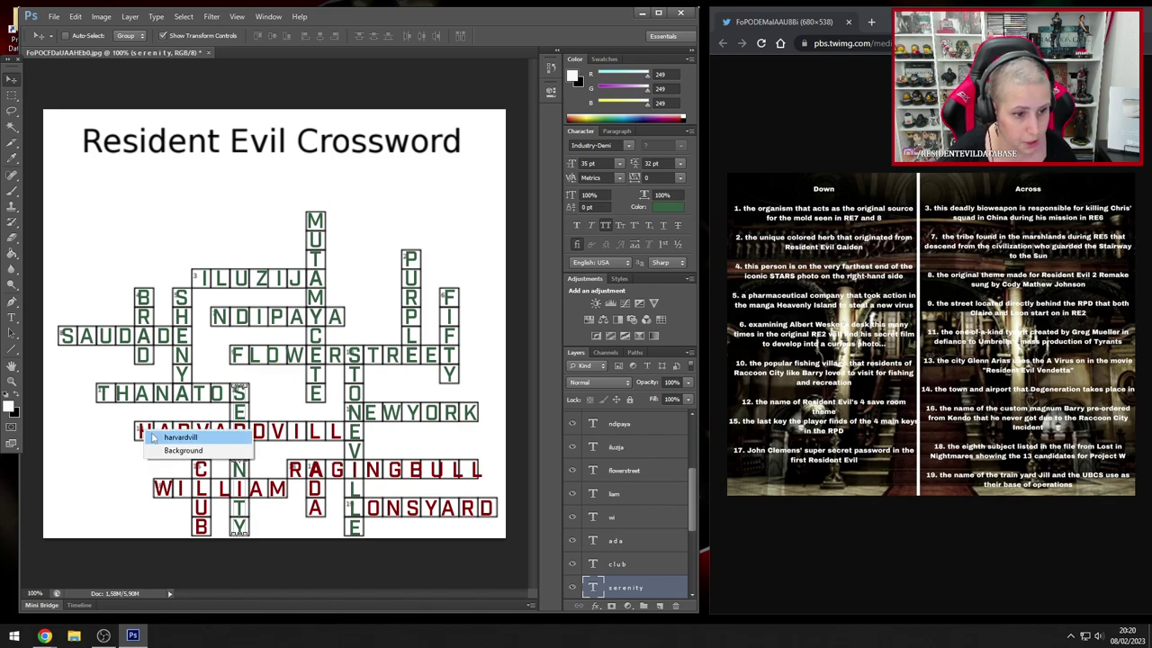
click(171, 438)
click(667, 207)
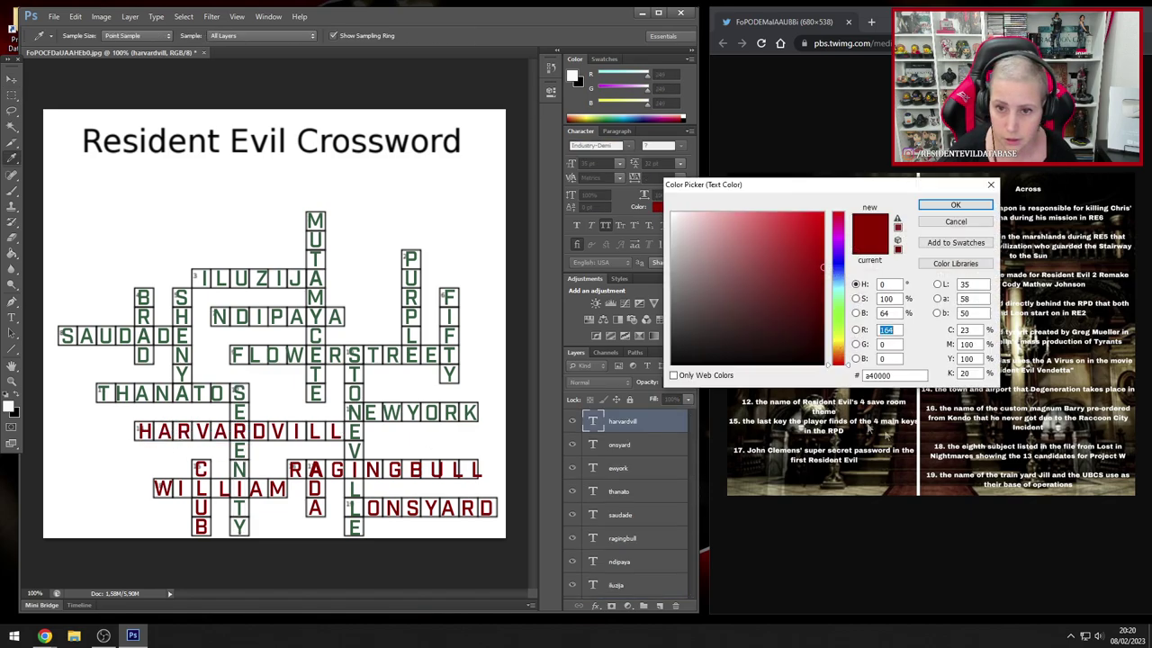
double_click(890, 375)
key(ctrl+v)
key(Return)
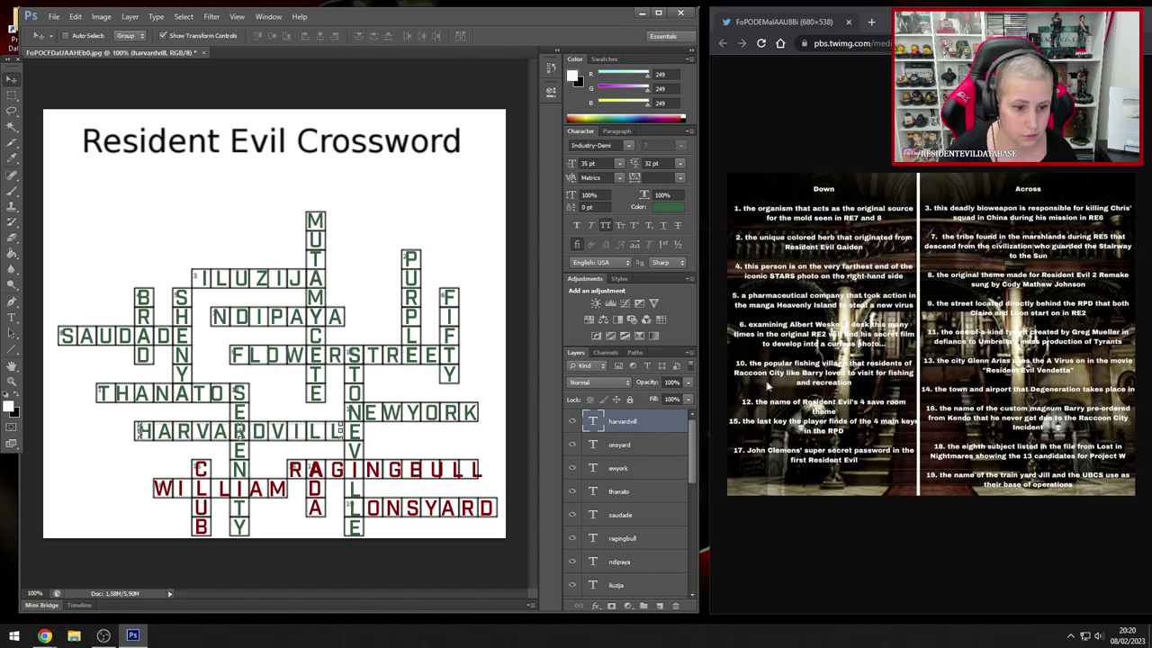
- Set the text colour of the CLUB layer at 15 Down to dark green 005f3f
right_click(199, 490)
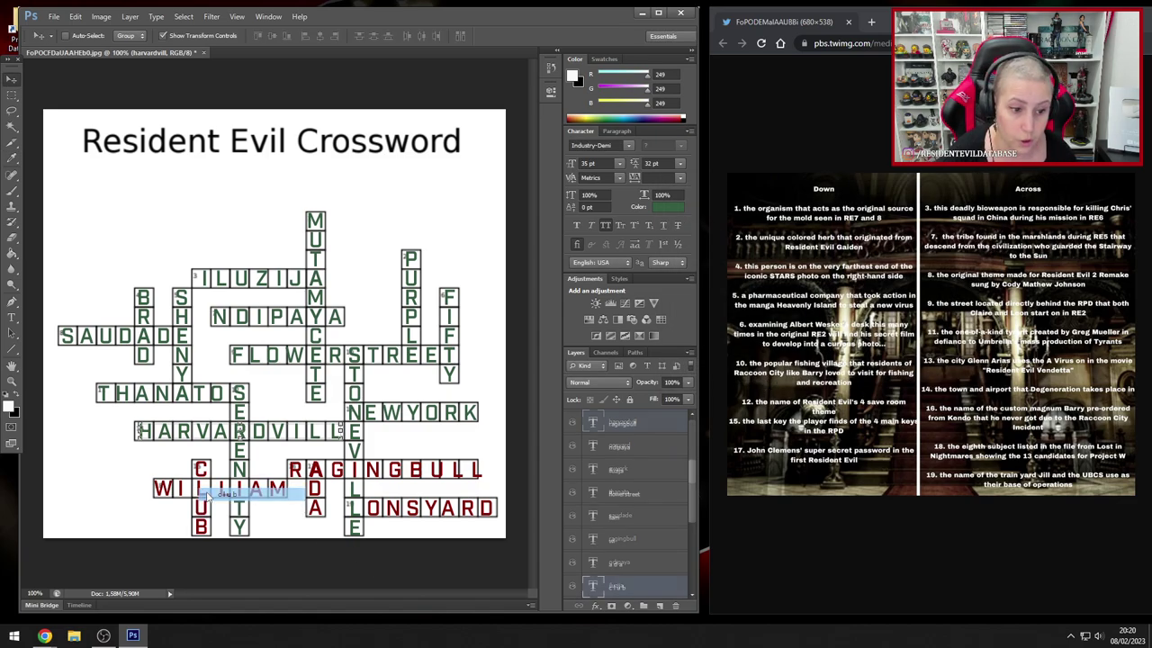
click(225, 506)
click(666, 207)
double_click(891, 375)
text(005f3f)
key(Return)
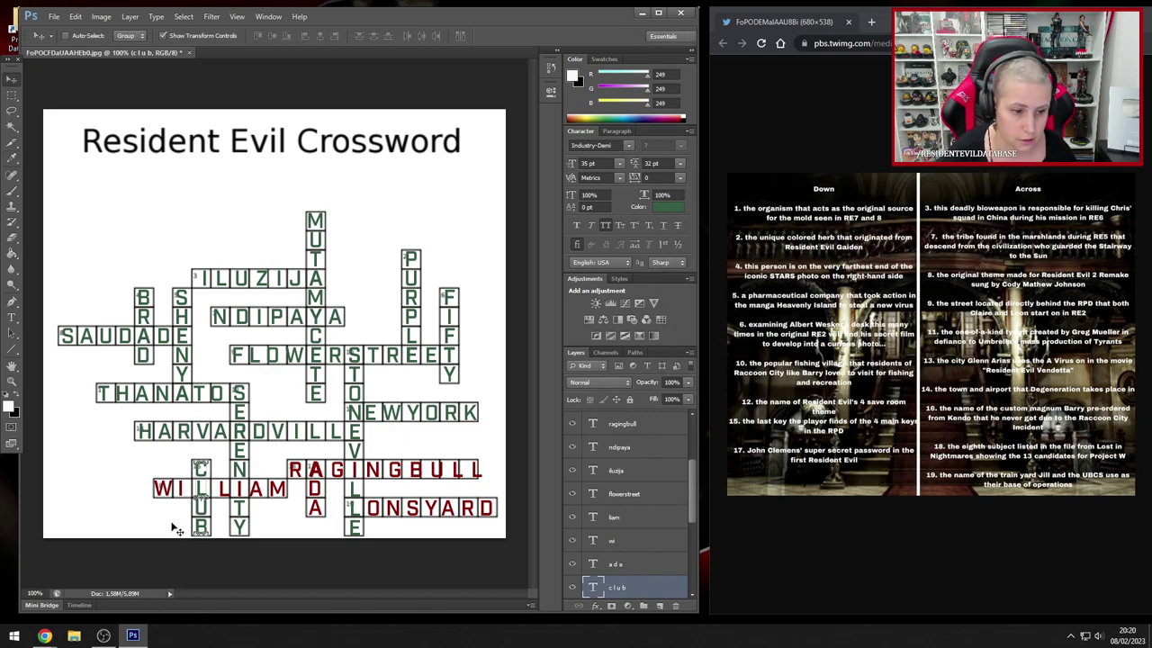
- Recolour the WI text layer, the first part of 18 Across, with dark green 005f3f
right_click(169, 493)
click(190, 505)
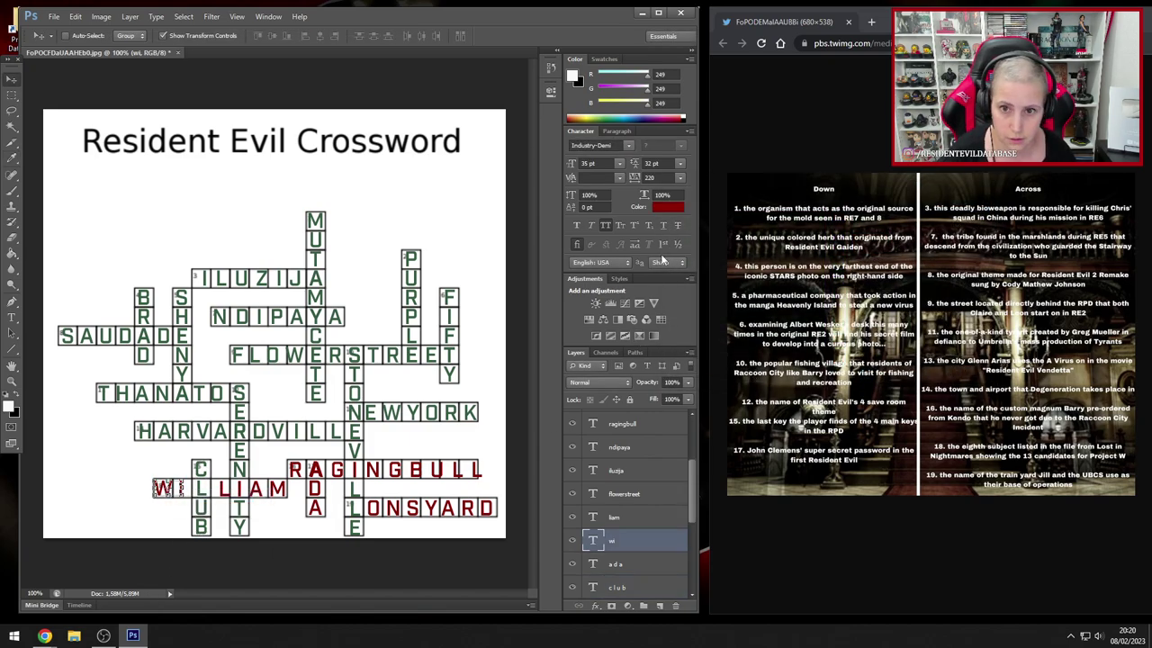
click(666, 206)
double_click(891, 375)
text(005f3f)
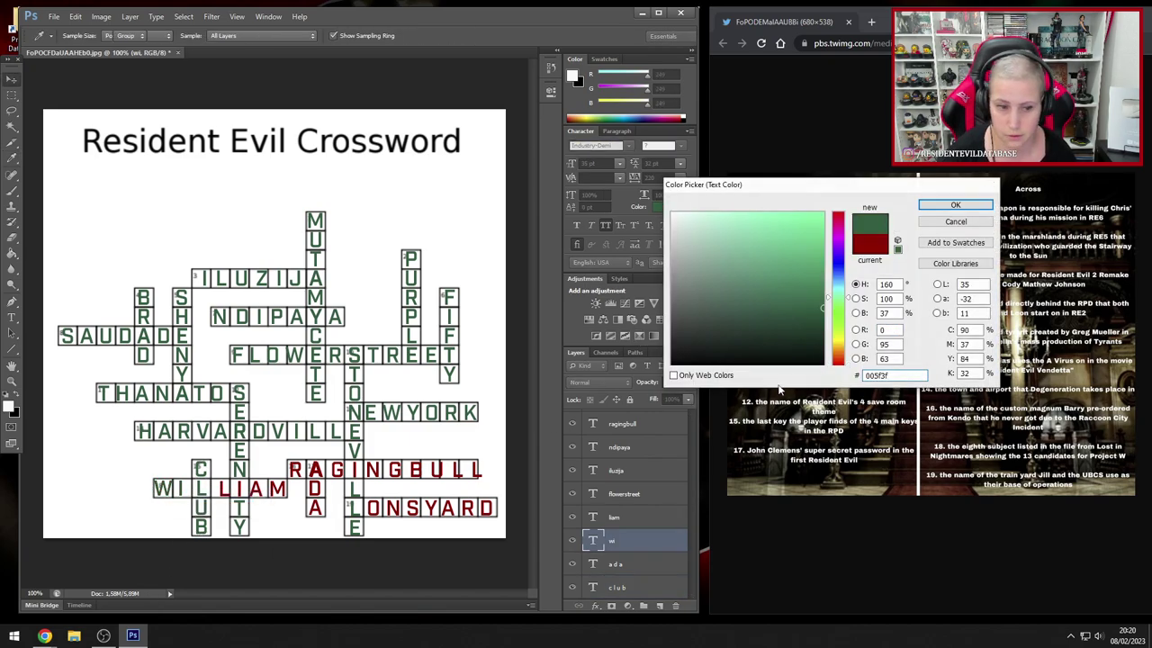
key(Return)
- Recolour the LIAM text layer, the remaining part of 18 Across, with dark green 005f3f
right_click(225, 493)
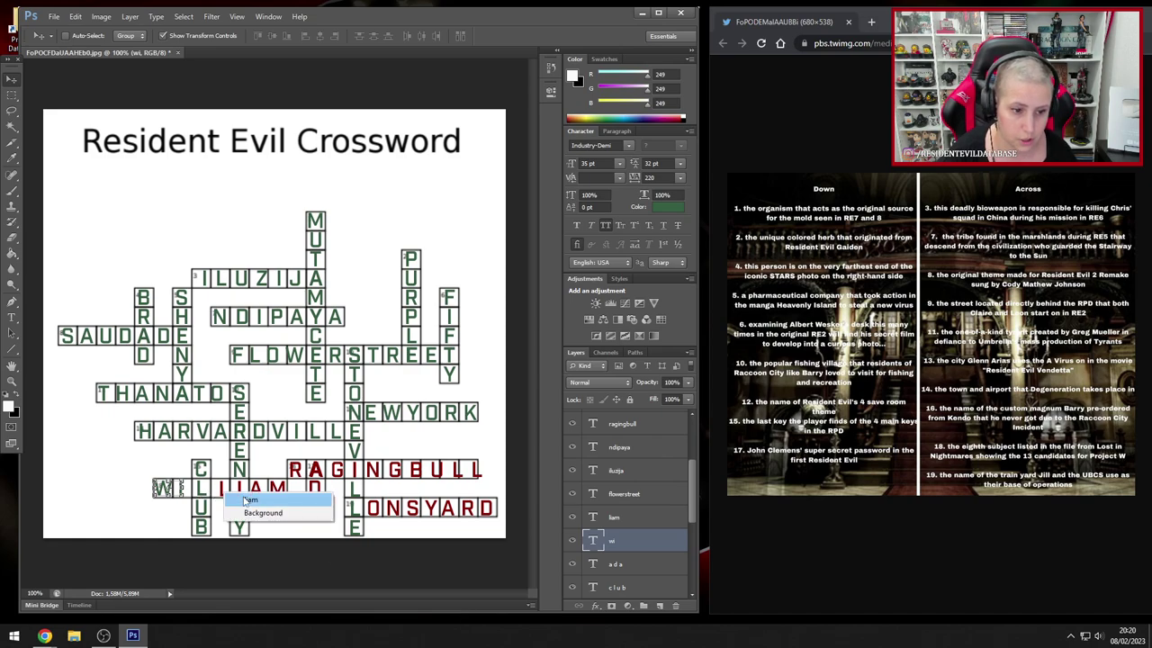
click(247, 505)
click(670, 208)
double_click(922, 376)
text(005f3f)
key(Return)
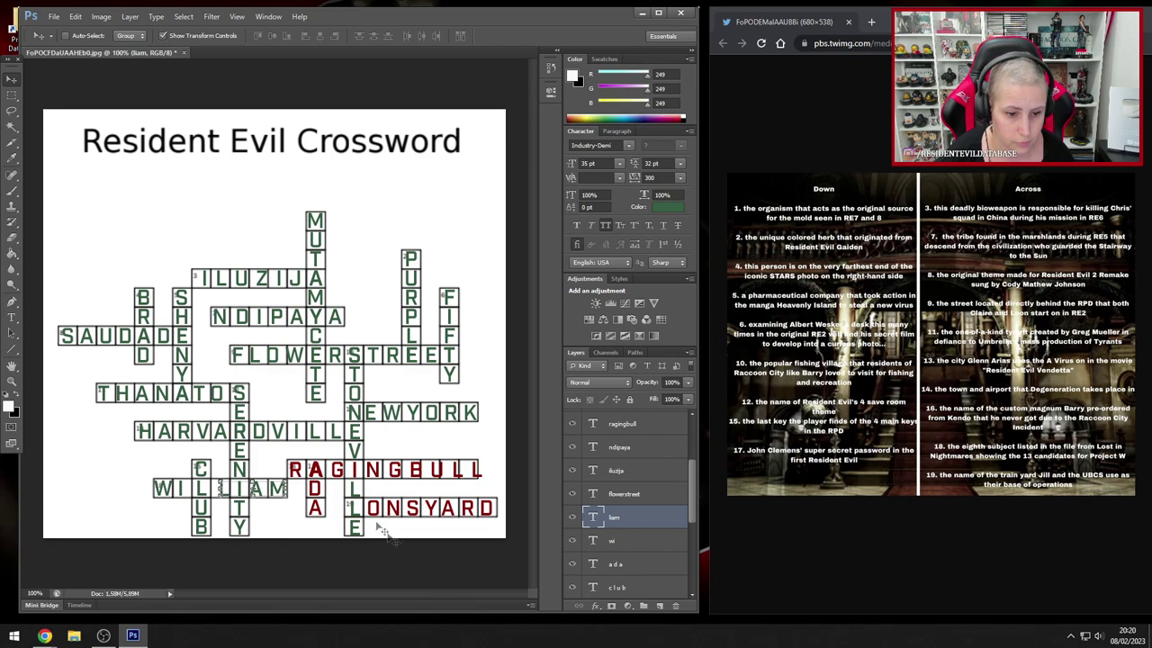
- Select the ADA text layer at 17 Down and change its colour to 005f3f
click(316, 505)
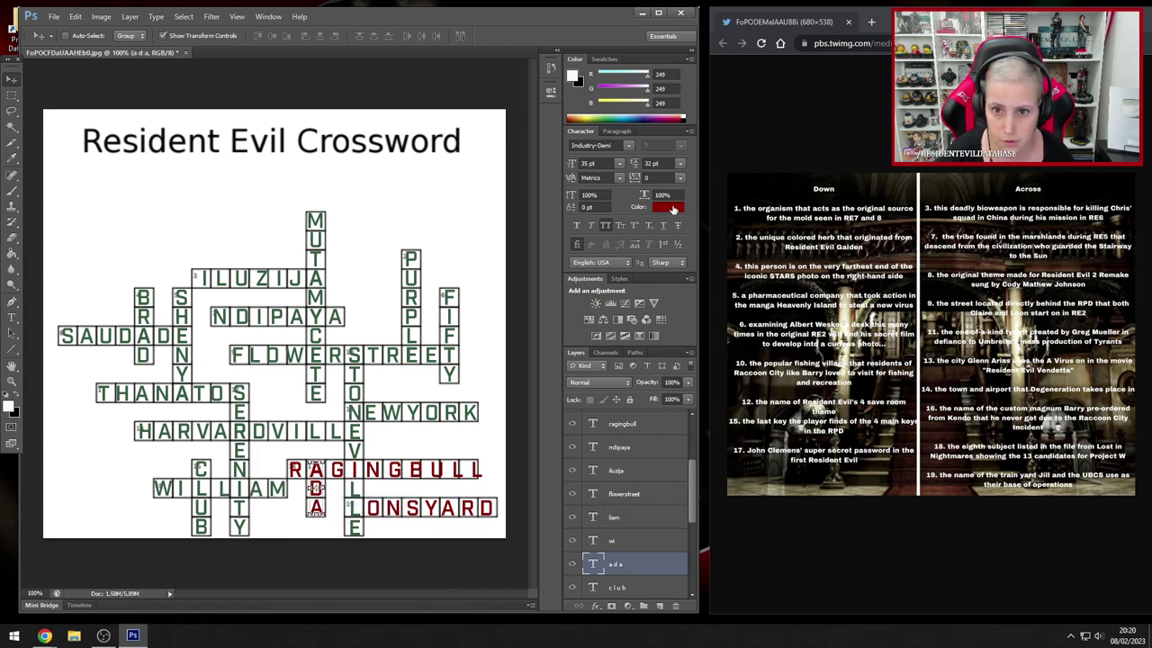
click(671, 207)
double_click(901, 375)
text(4c8c4c)
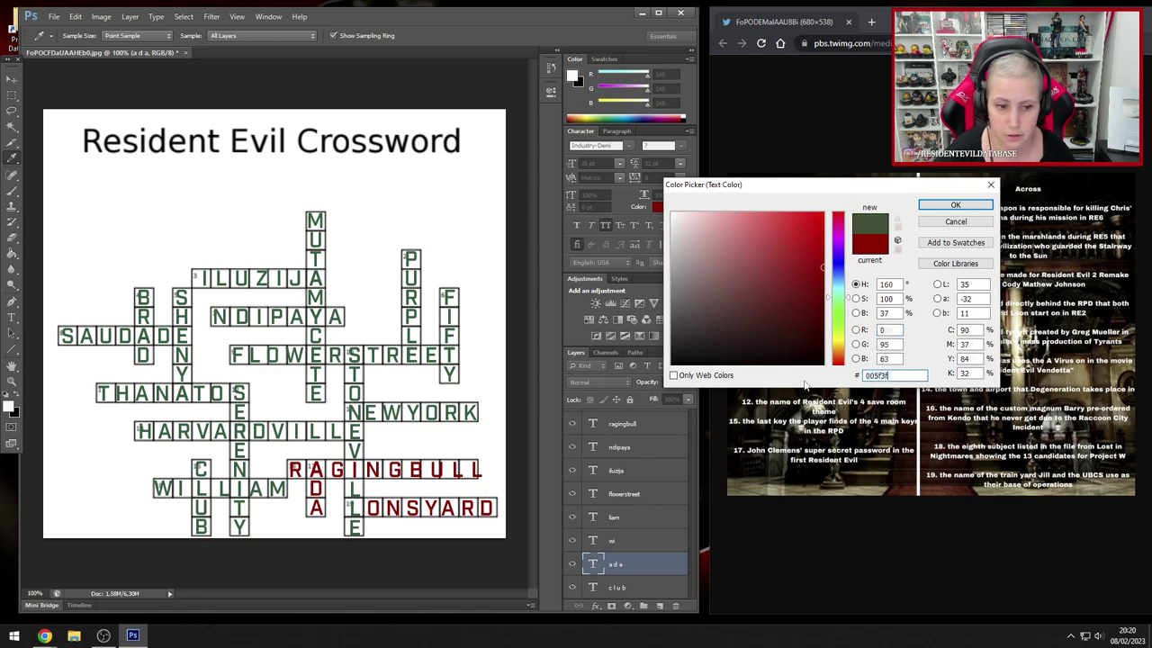
key(Return)
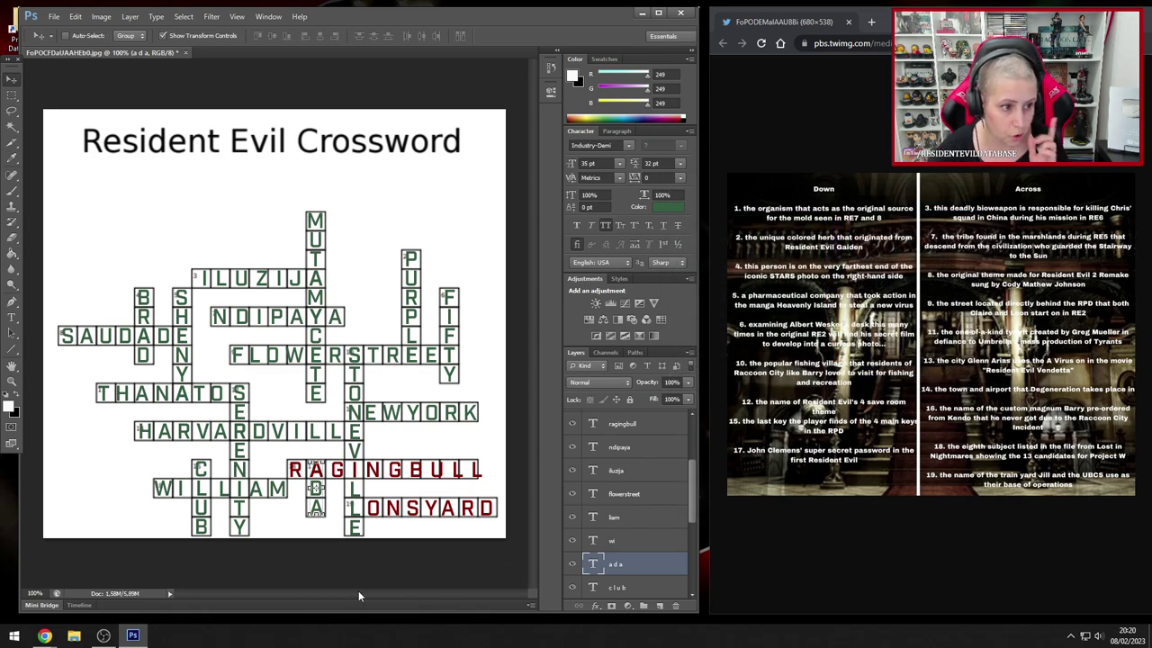
- Switch to the Chrome window showing the Robert's Note wiki page and open a new tab
mouse_move(44, 635)
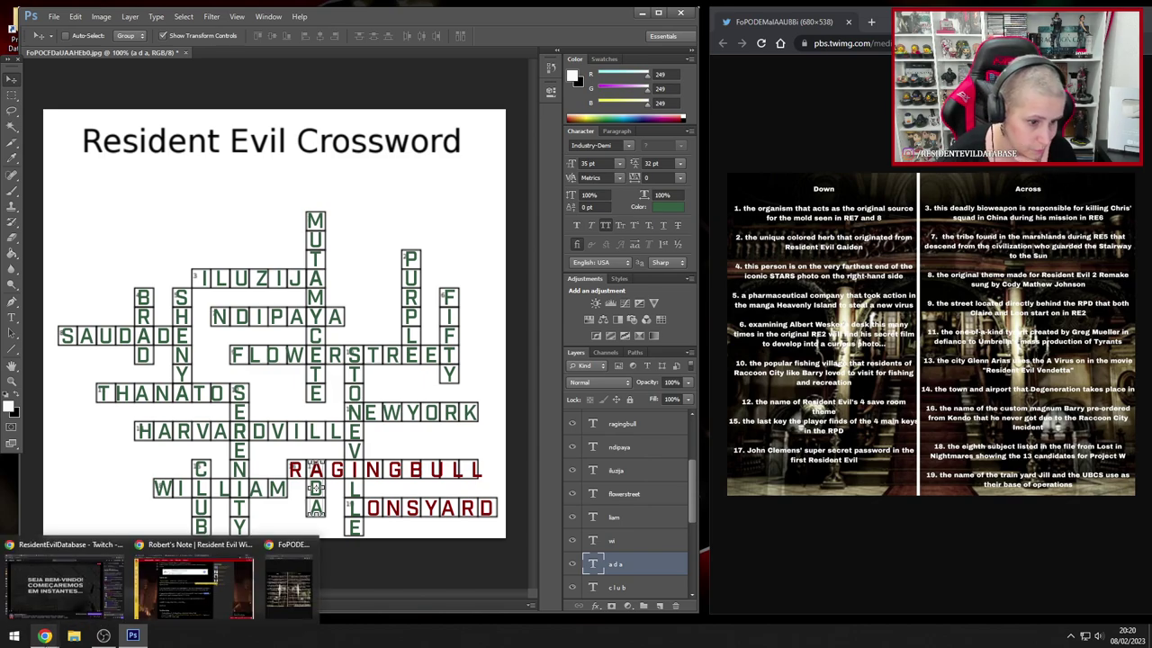
click(294, 613)
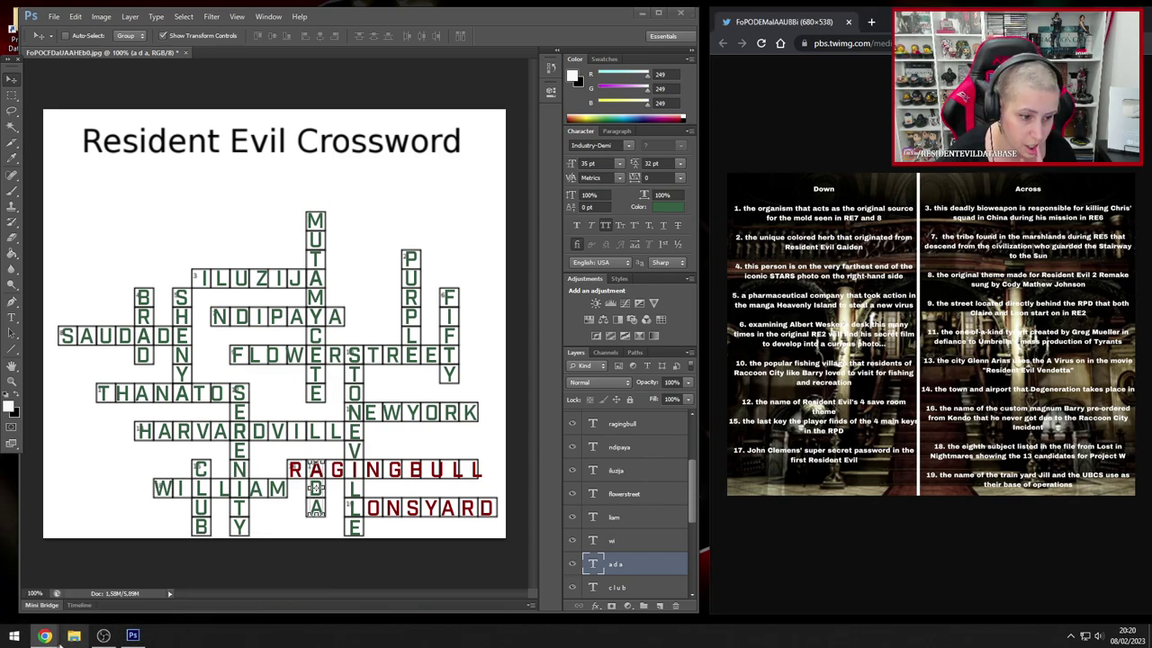
mouse_move(44, 636)
click(217, 597)
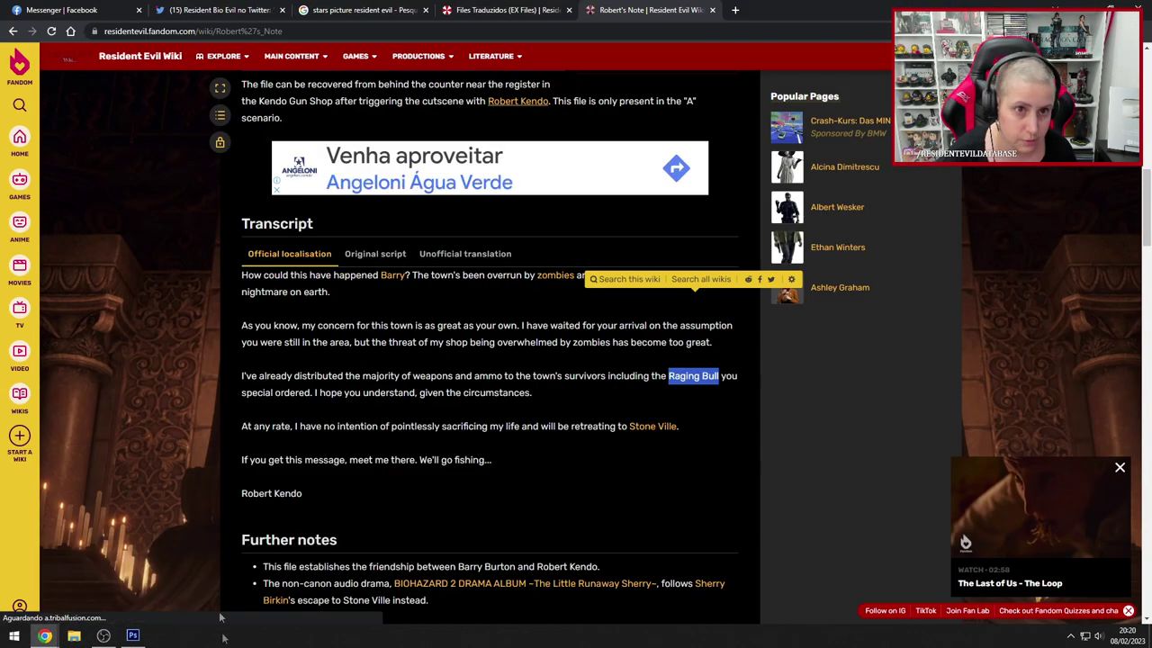
click(734, 10)
- Search Google Images for "resident evil 3 cable car" and look through the image results
click(717, 34)
text(re)
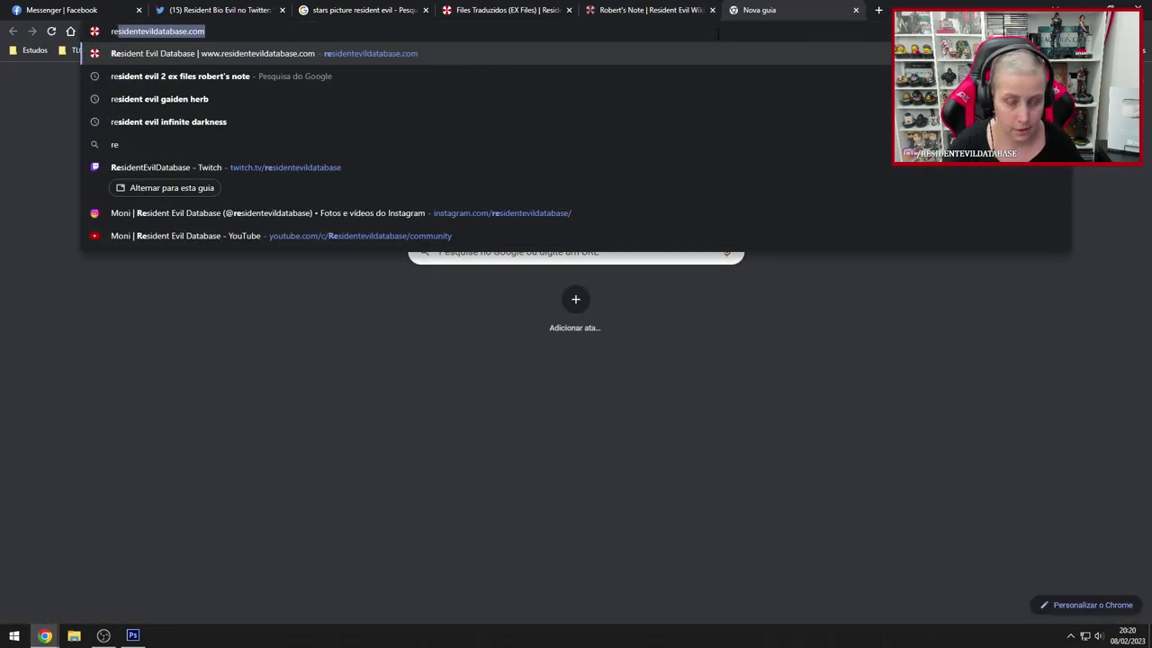
text(sident evil 3)
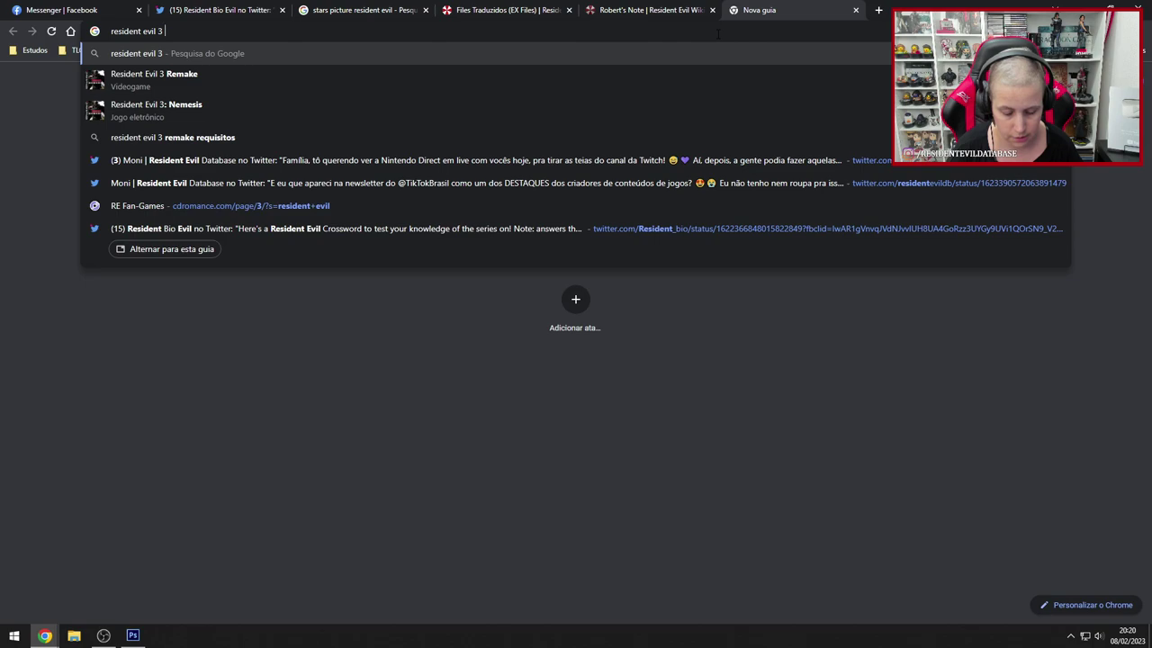
text(cable cae)
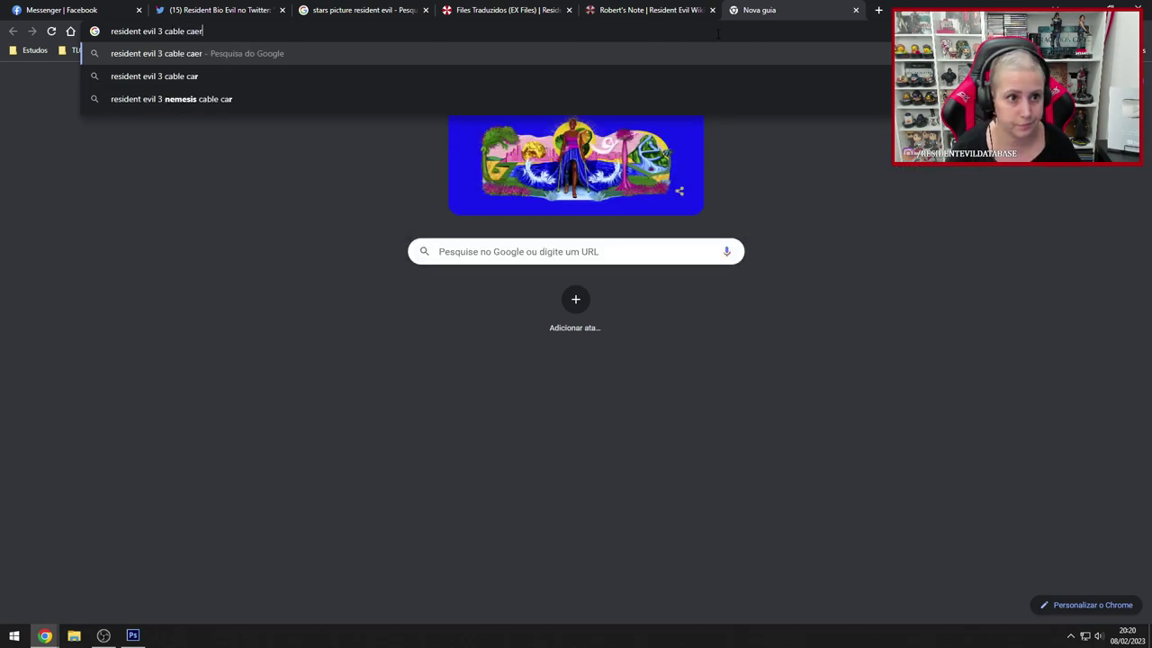
key(BackSpace)
text(r)
key(Return)
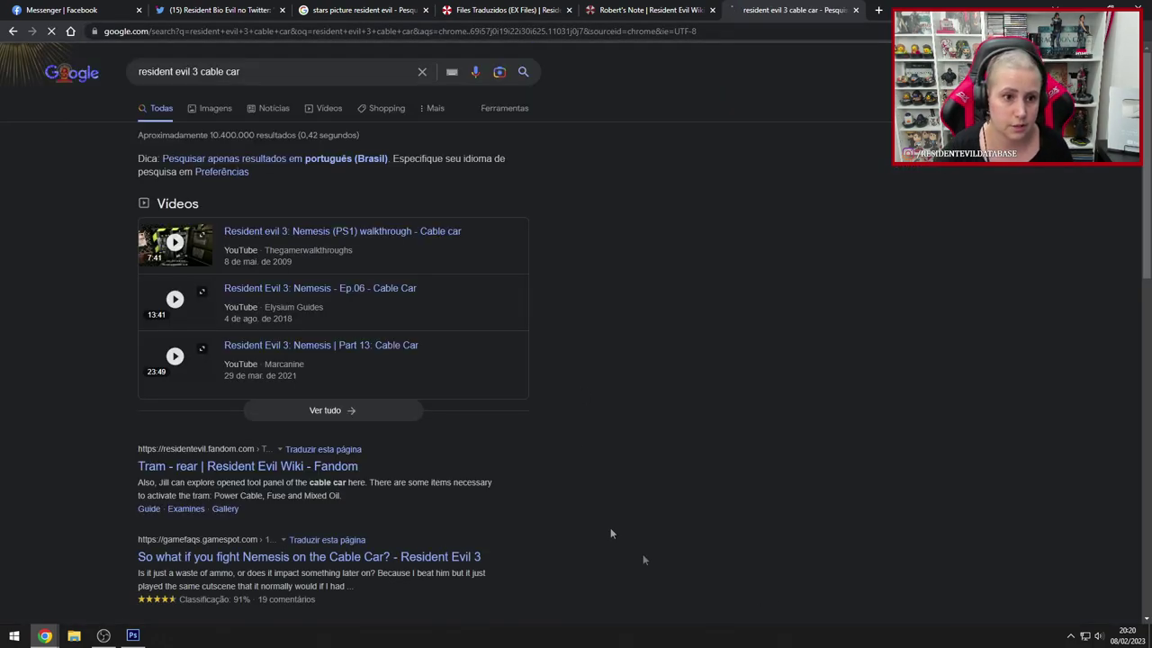
click(218, 111)
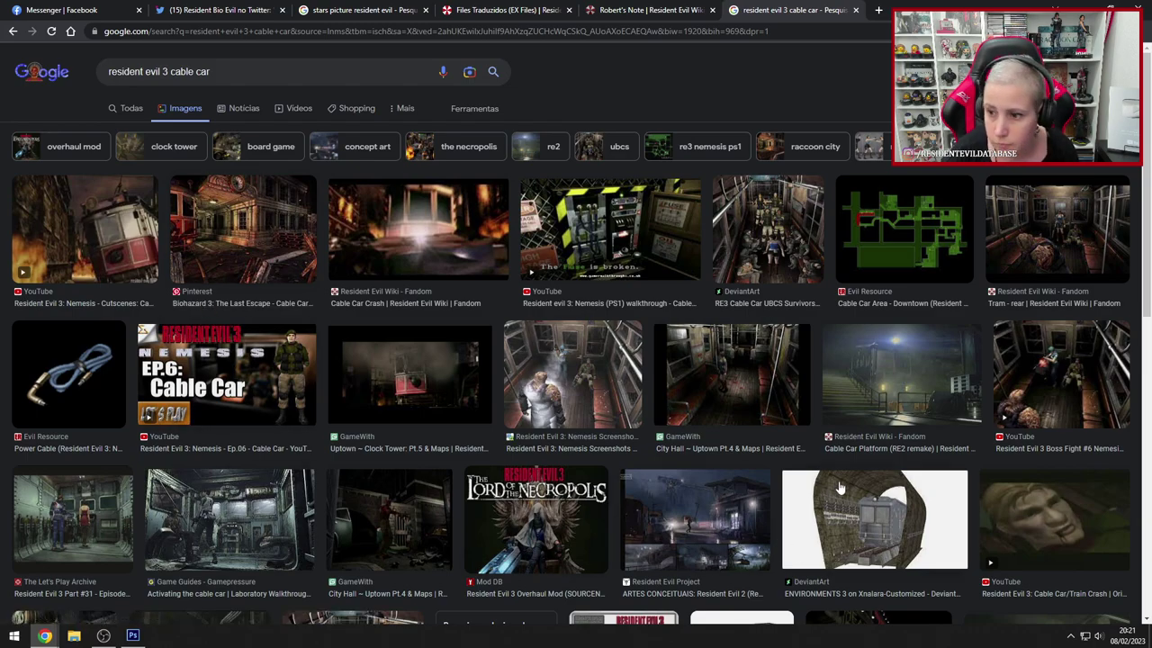
scroll(837, 487, down, 3)
scroll(838, 487, up, 3)
- Change the image search to "resident evil 3 city hall" and browse the results for location pictures
drag(210, 71, 168, 71)
key(BackSpace)
text(city hall)
key(Return)
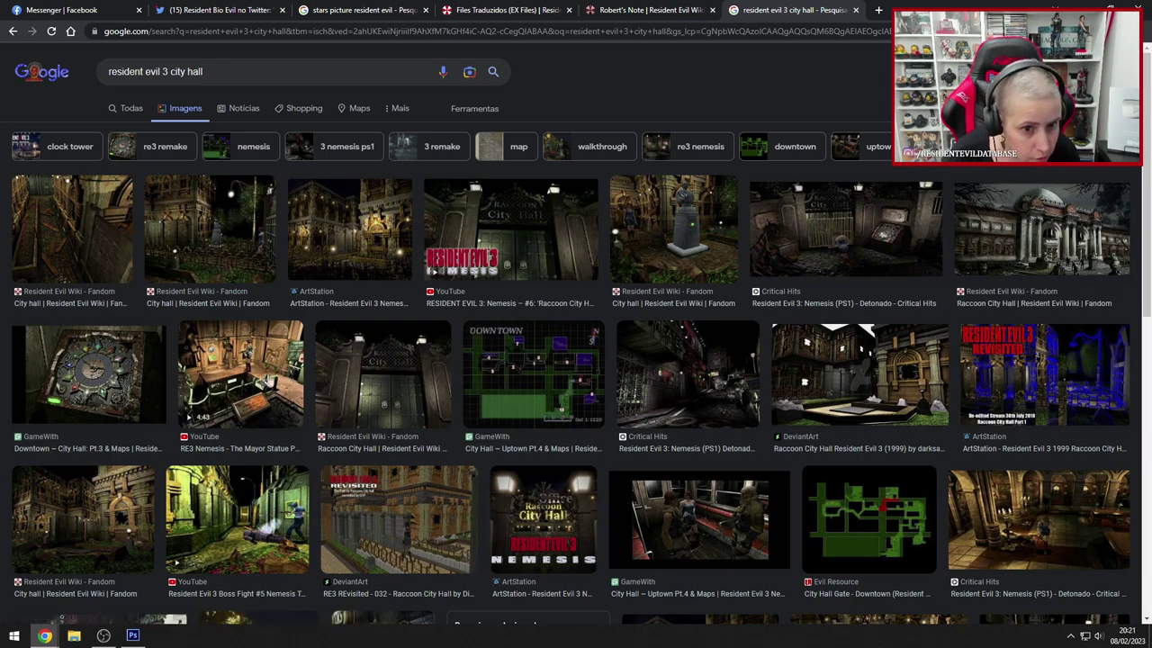
scroll(1025, 513, down, 3)
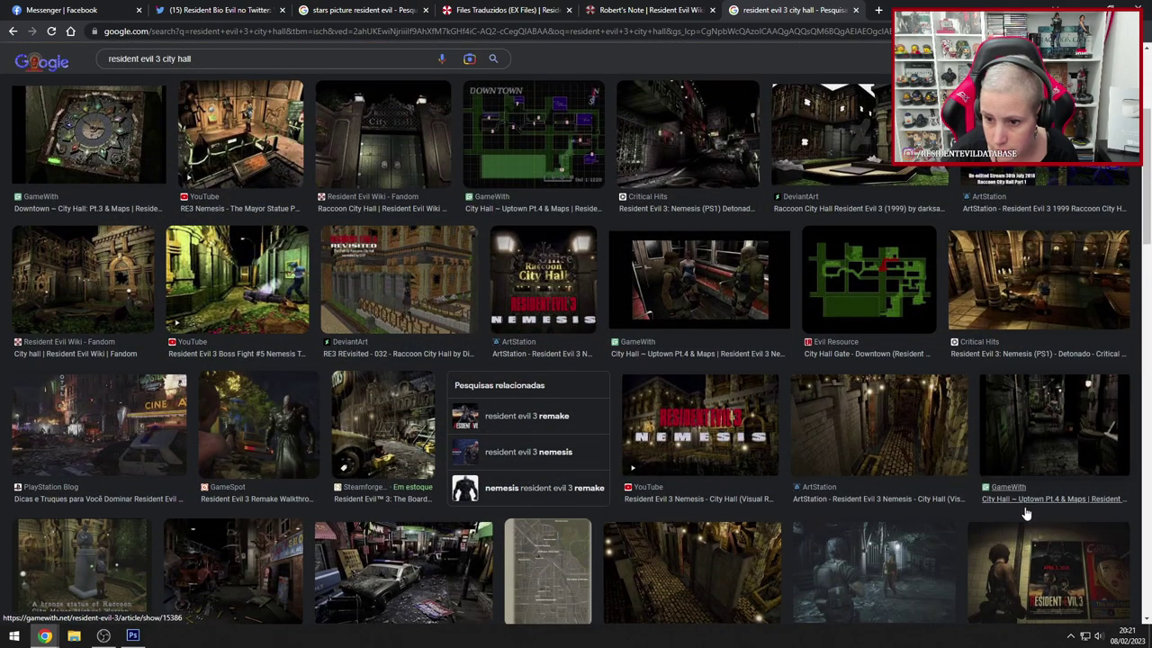
scroll(893, 508, down, 2)
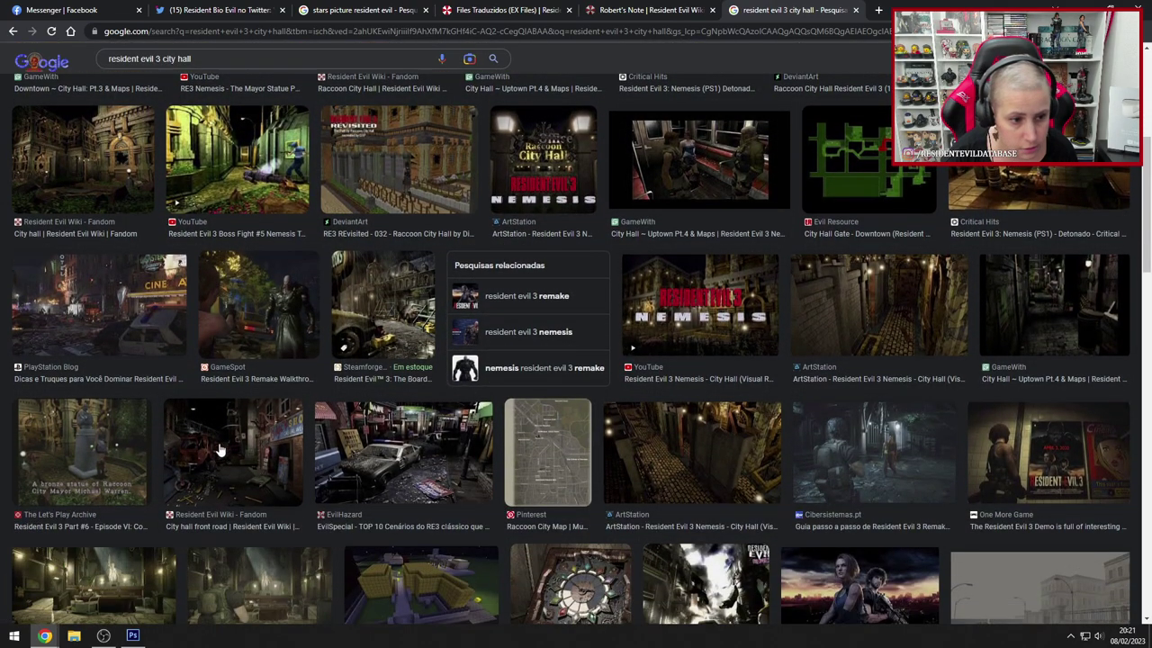
scroll(201, 465, down, 2)
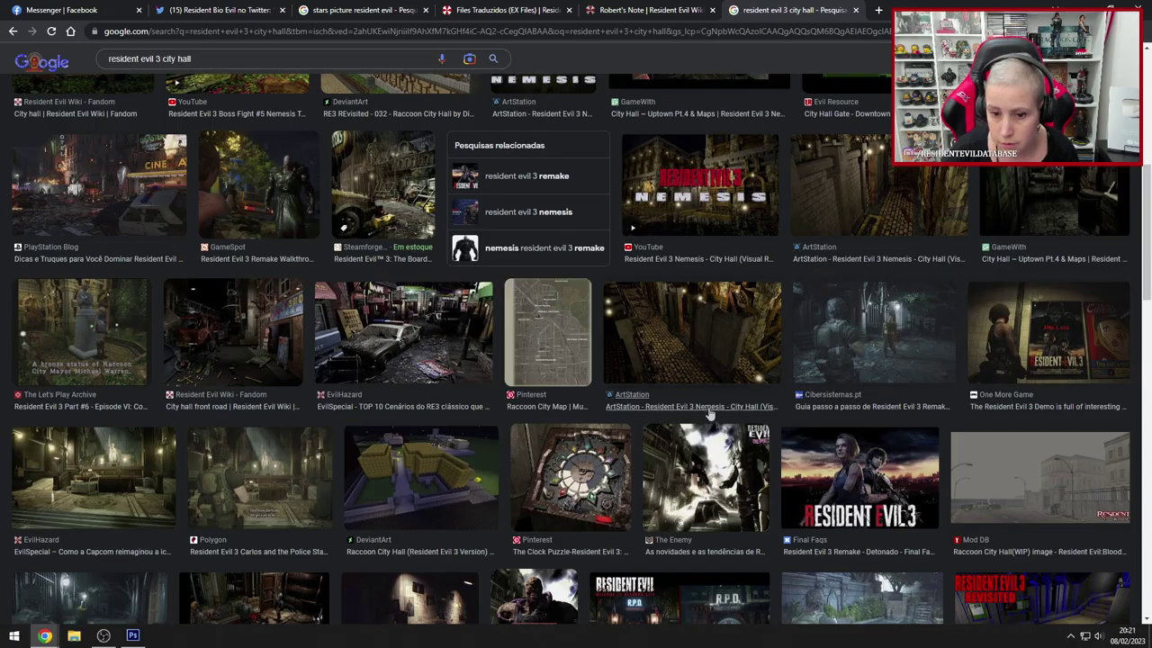
scroll(721, 349, down, 7)
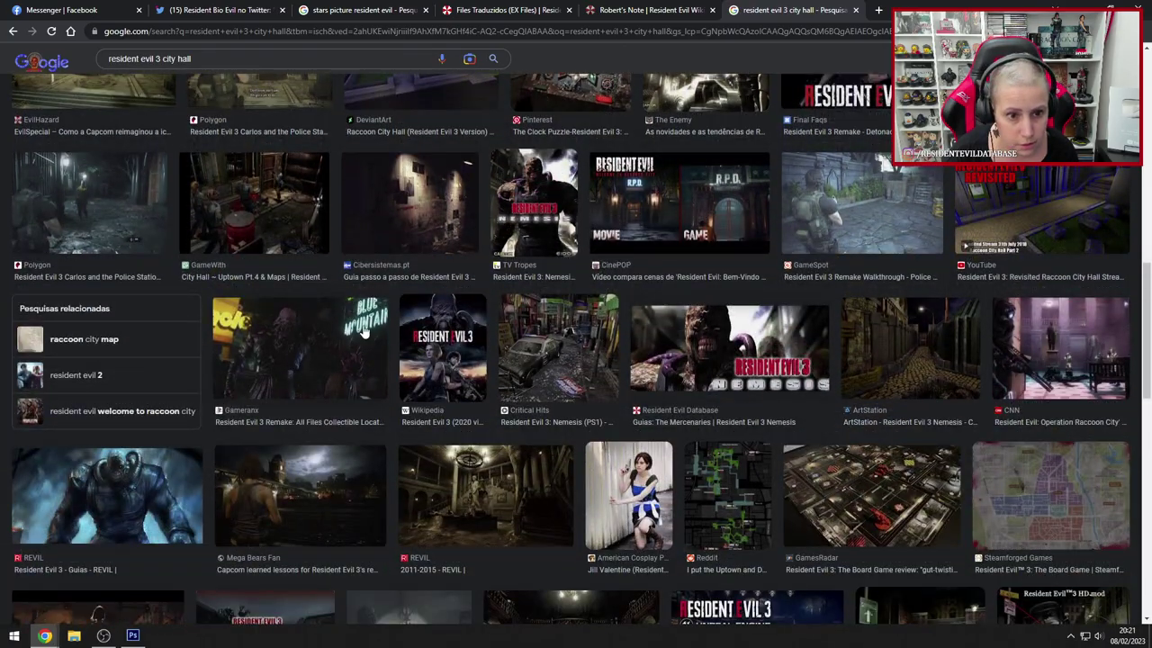
scroll(351, 501, up, 15)
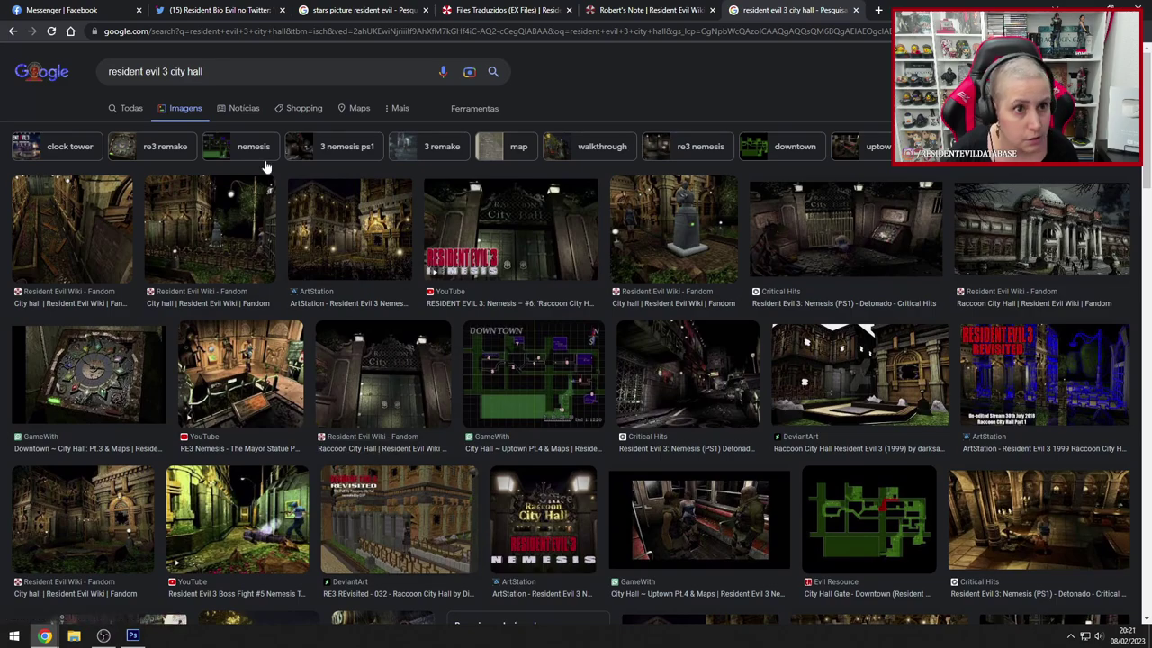
- Preview the ArtStation and Resident Evil Wiki city hall images, including a related city hall picture
click(330, 244)
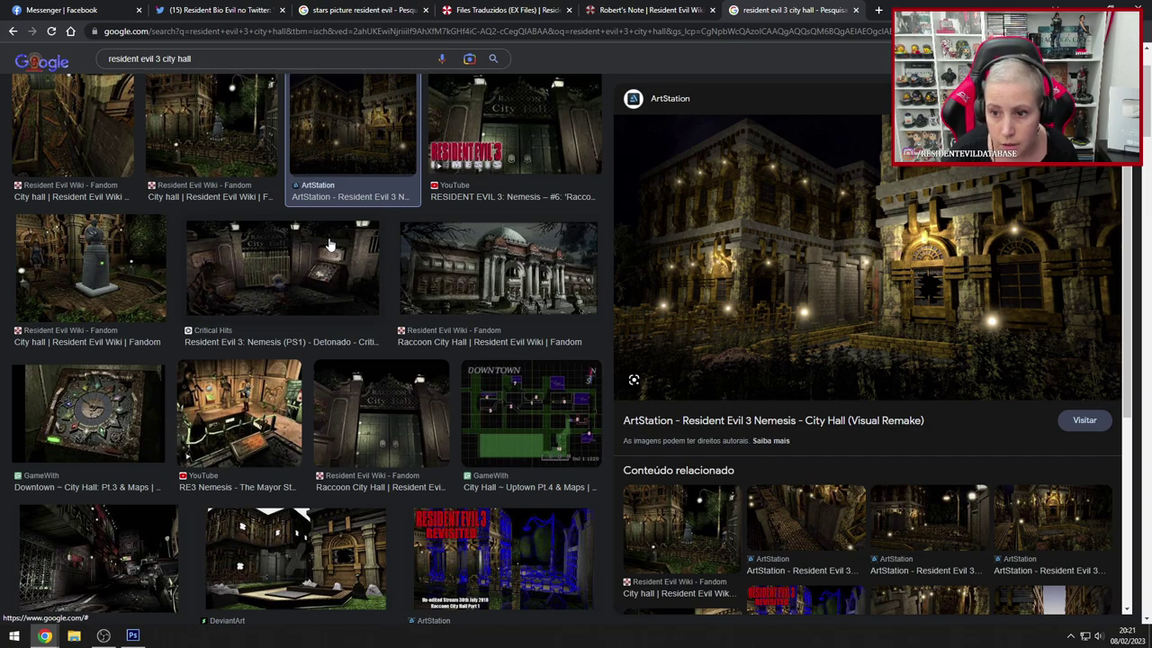
click(223, 176)
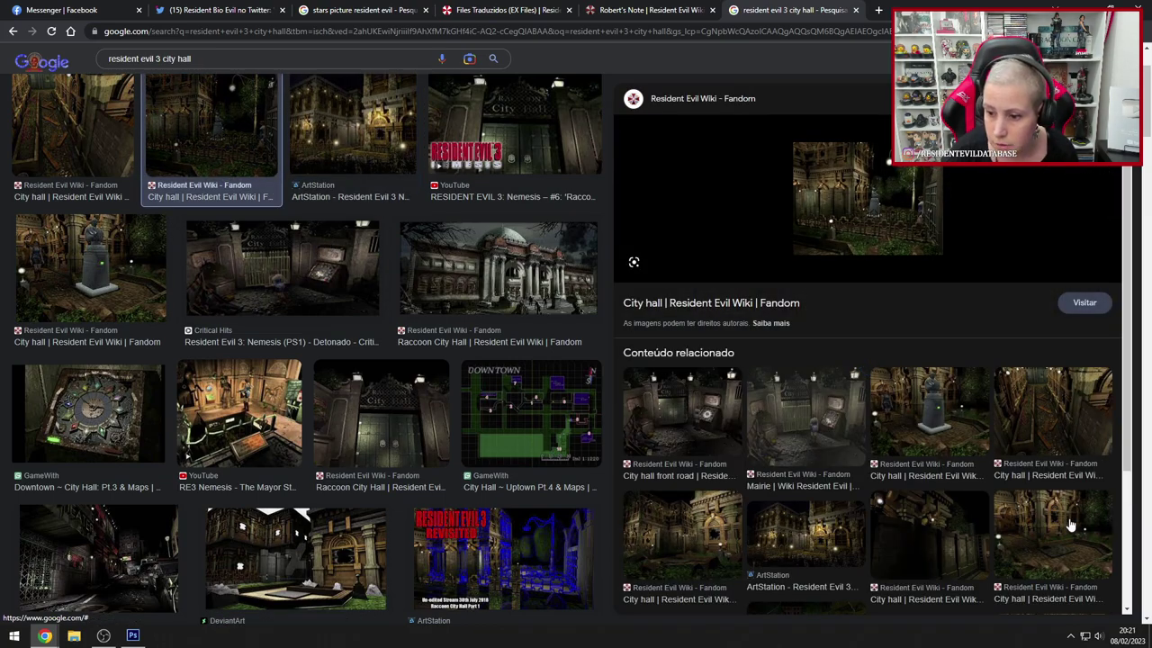
click(702, 534)
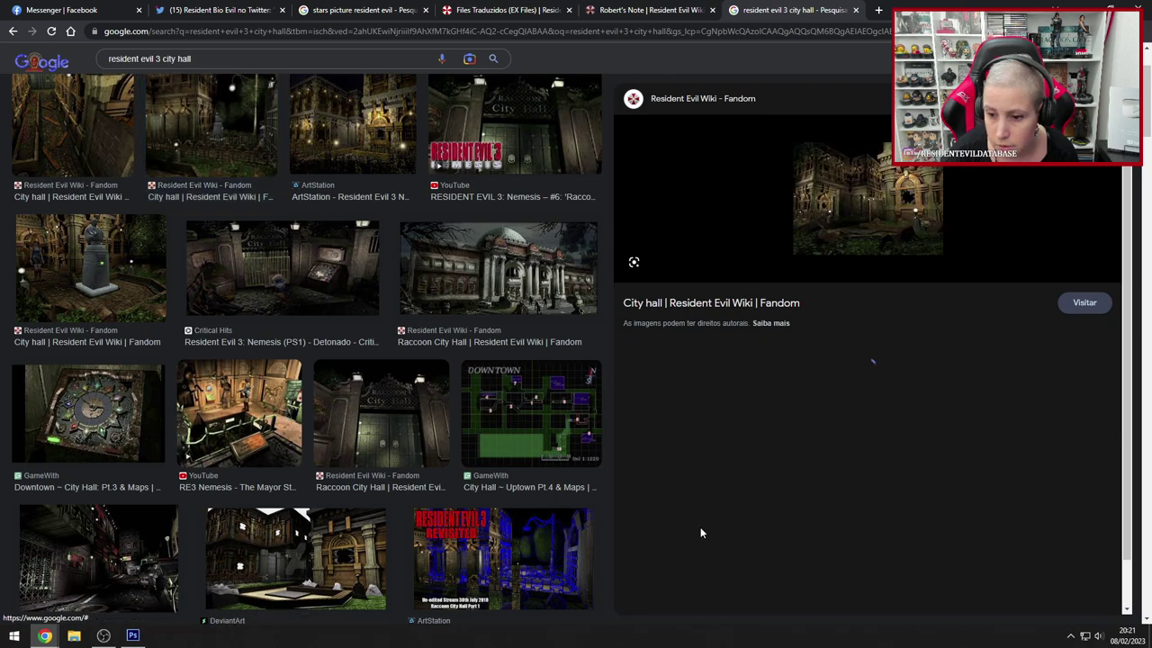